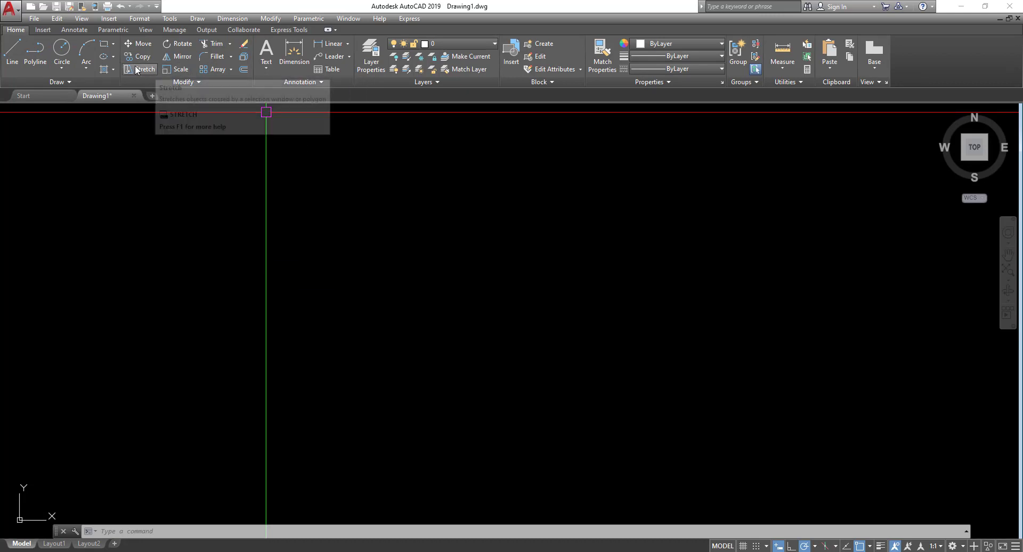
left_click(115, 68)
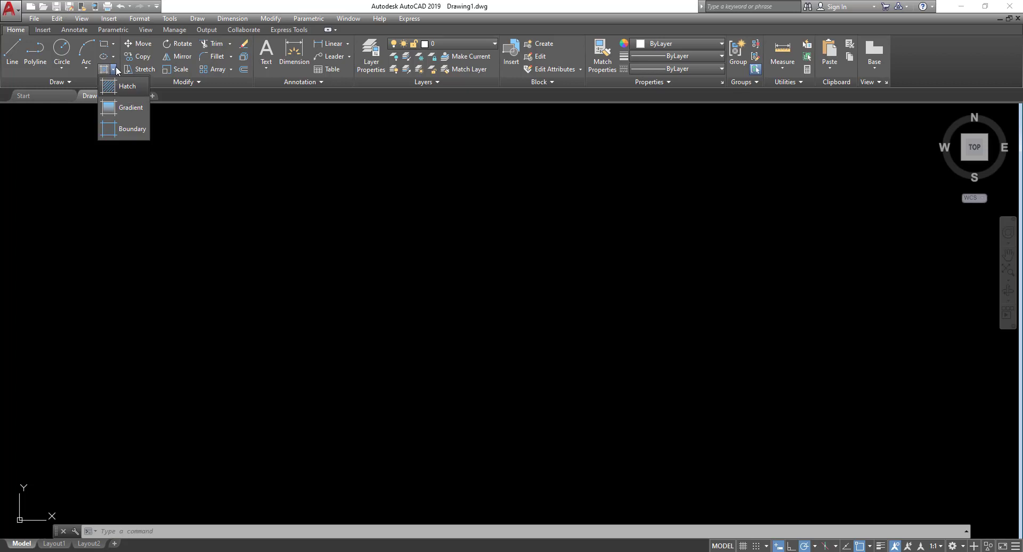
left_click(114, 69)
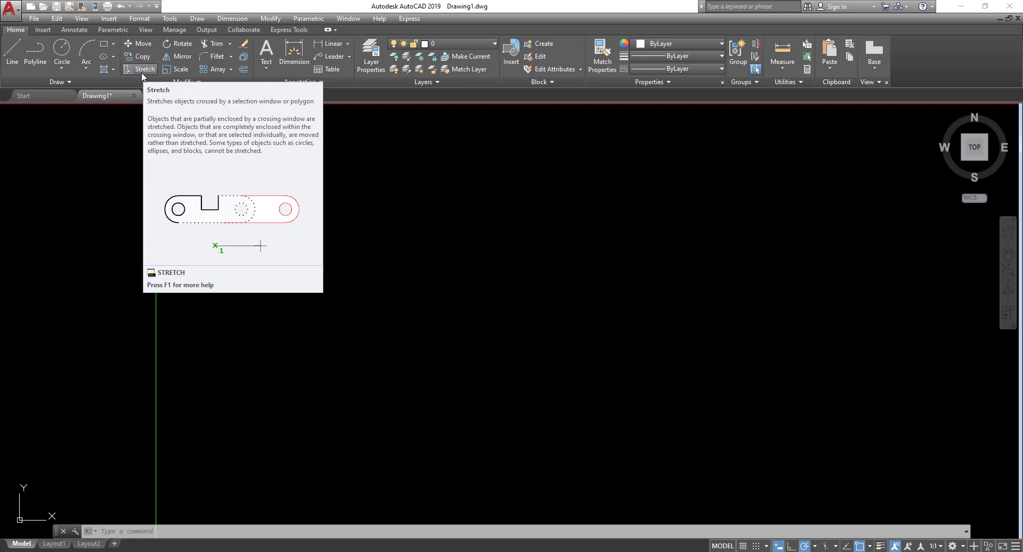
Draw a horizontal line 10 units long in the empty drawing
left_click(13, 51)
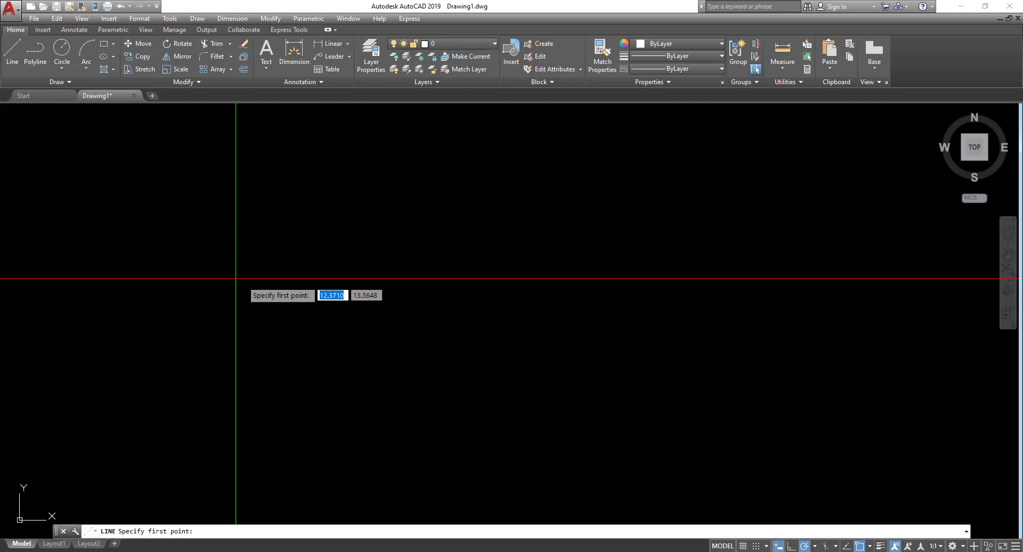
left_click(212, 233)
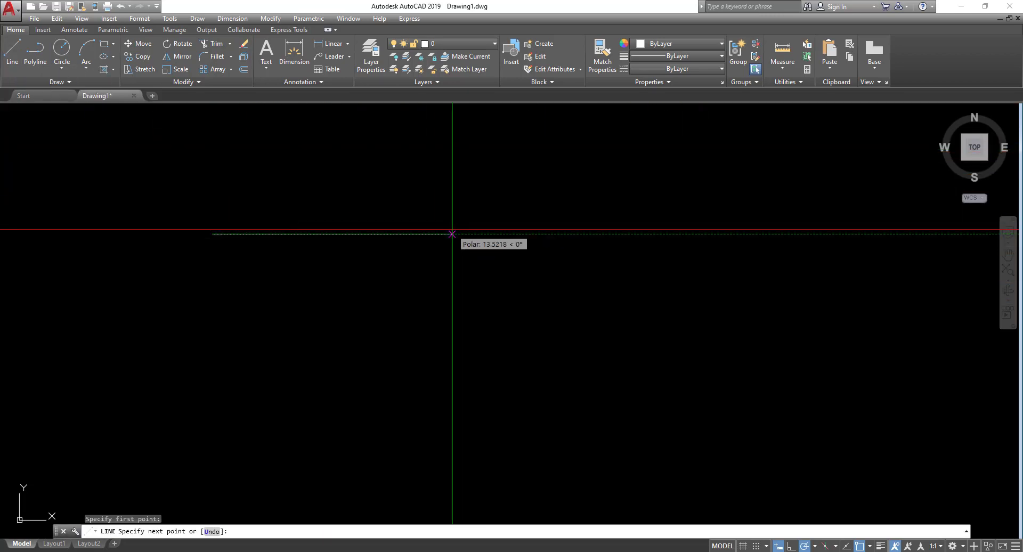
type("10")
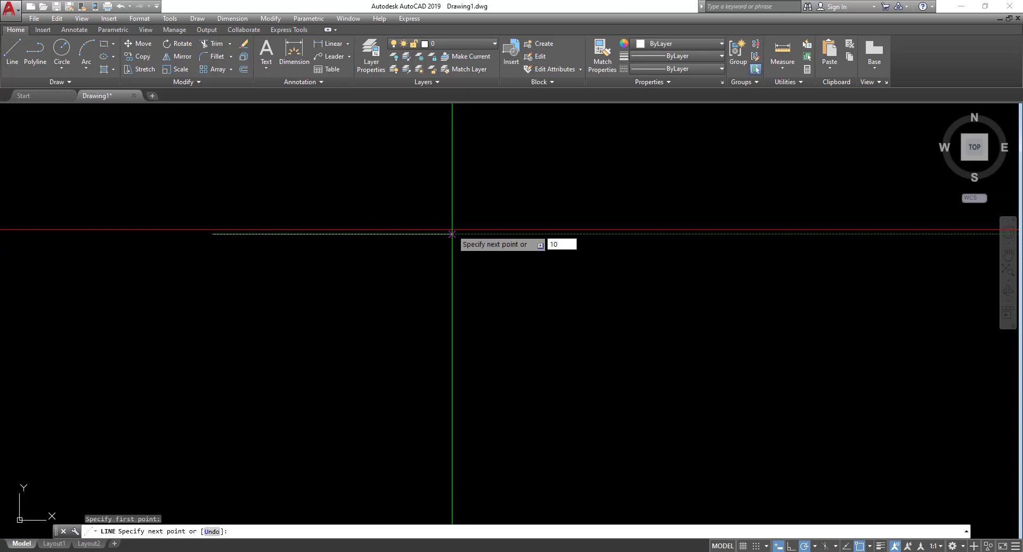
key("Return")
key("Return")
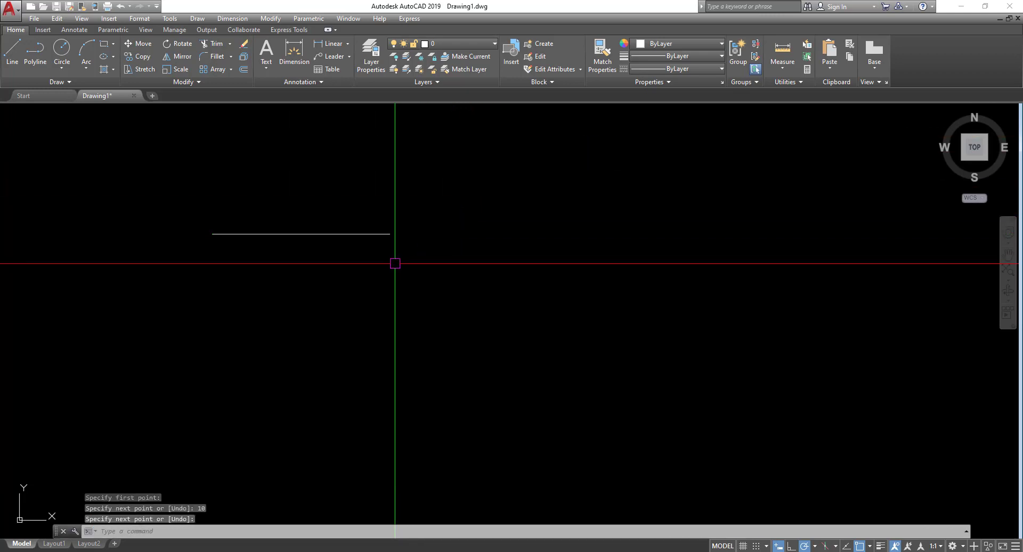
scroll(395, 263, "up", 2)
middle_click_drag(332, 275, 430, 355)
left_click(407, 325)
left_click(379, 270)
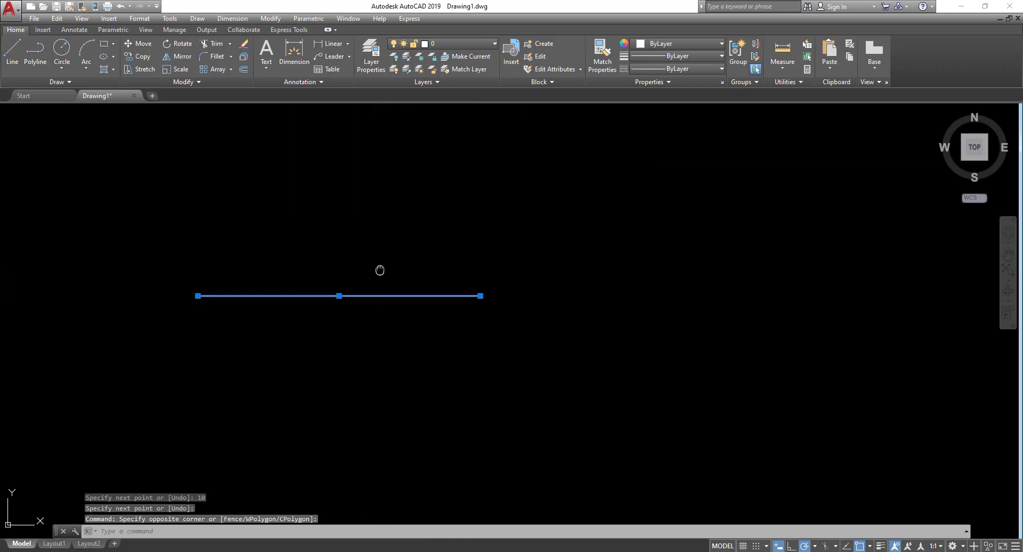
middle_click_drag(380, 270, 344, 239)
key("Escape")
left_click(404, 349)
left_click(335, 190)
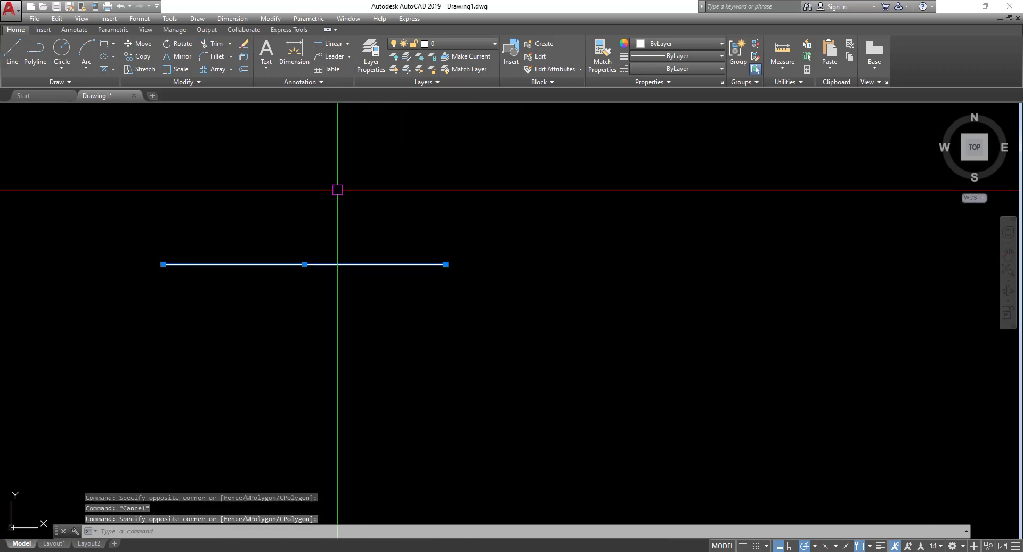
right_click(289, 174)
key("Escape")
left_click(435, 297)
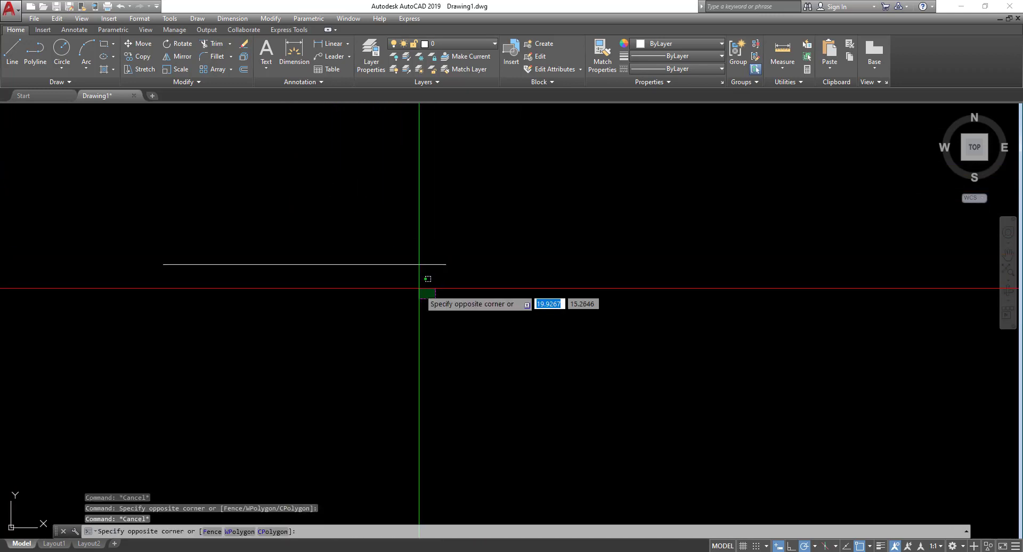
Measure the distance between the horizontal line's two endpoints
left_click(782, 67)
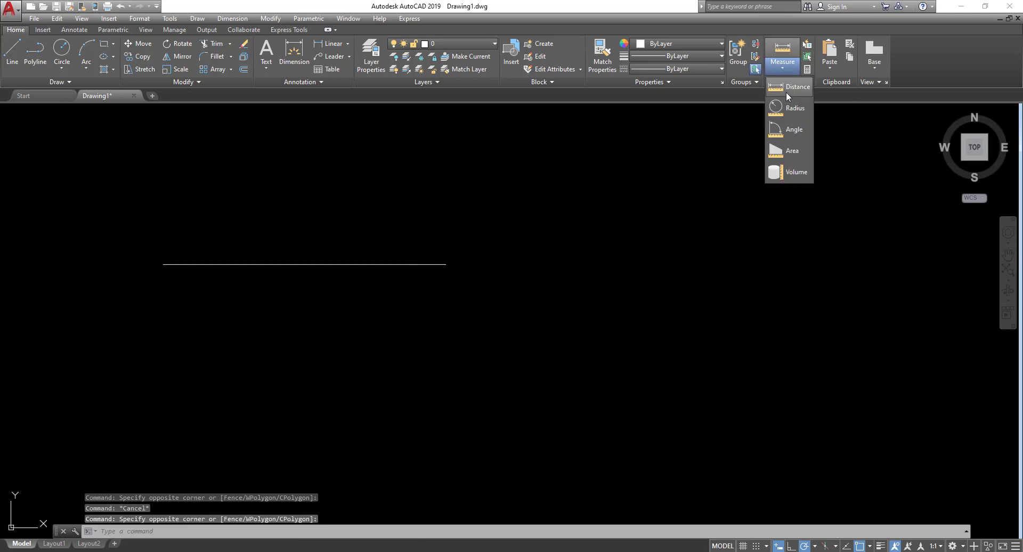
left_click(786, 88)
left_click(164, 263)
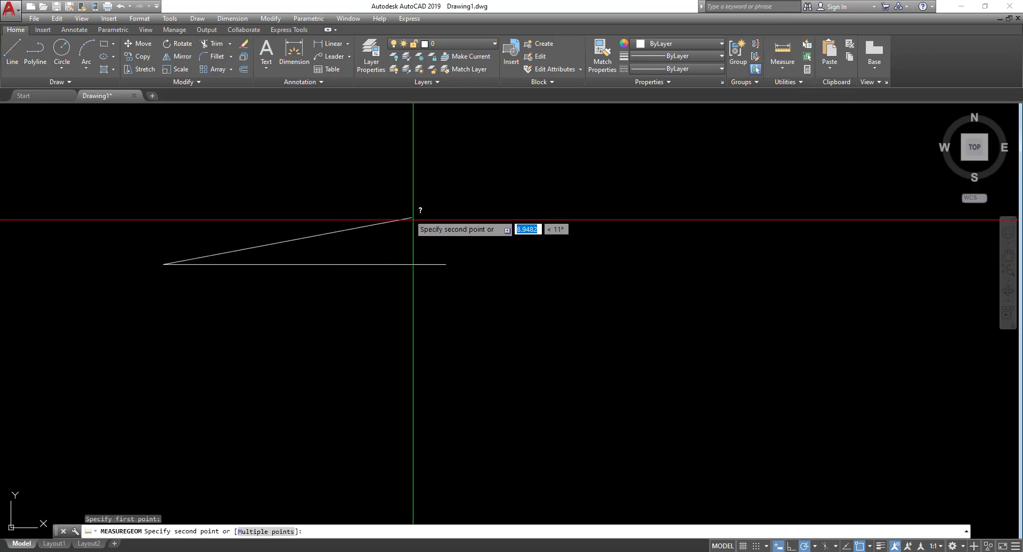
left_click(446, 263)
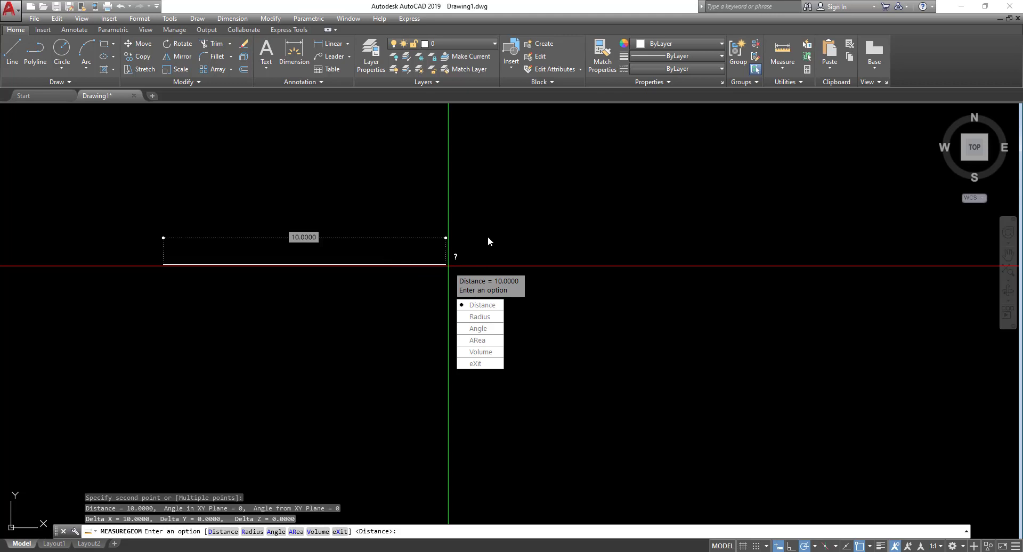
key("Escape")
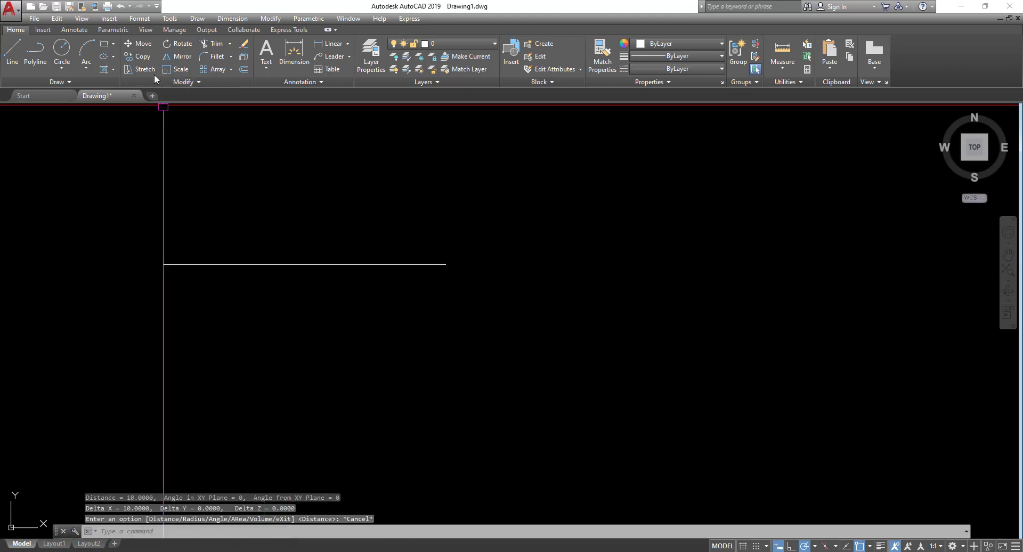
Stretch the horizontal line's right end 5 units to the right, using that endpoint as the base point
left_click(139, 69)
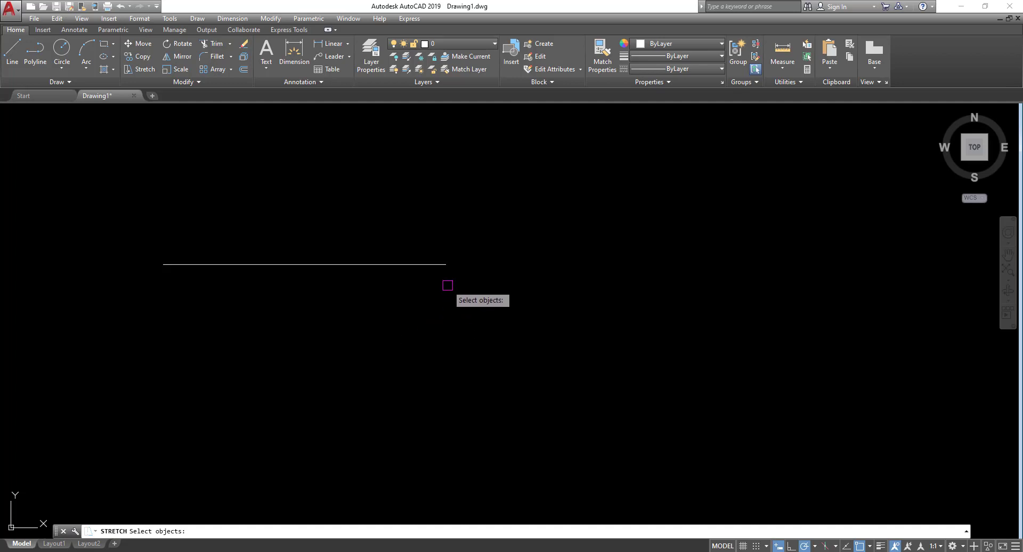
middle_click_drag(358, 277, 366, 313)
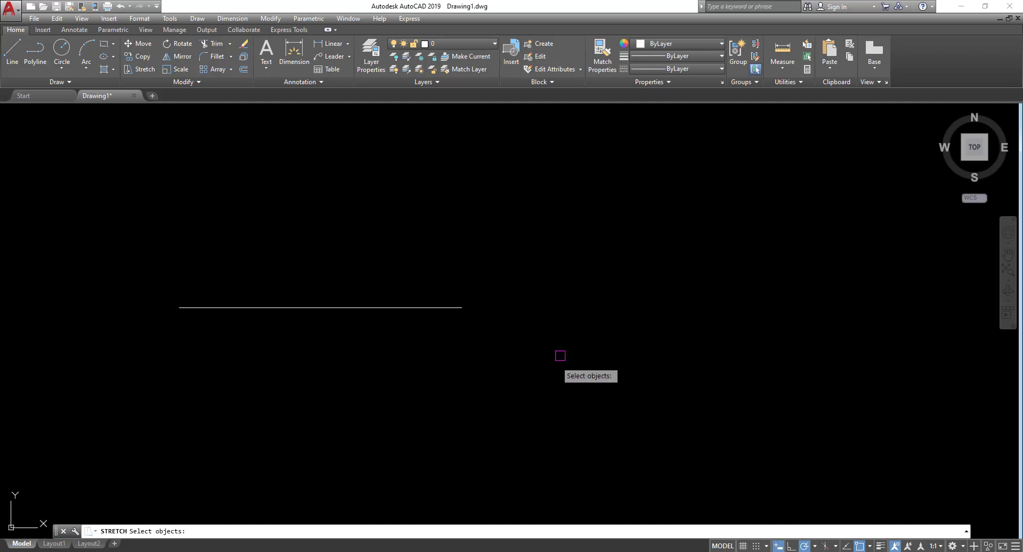
left_click(500, 357)
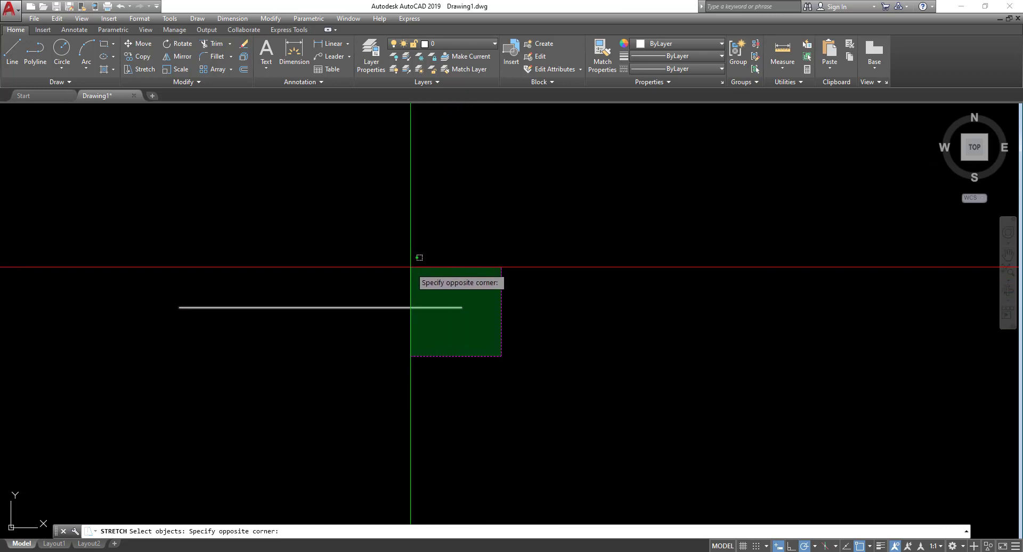
left_click(566, 395)
left_click(510, 368)
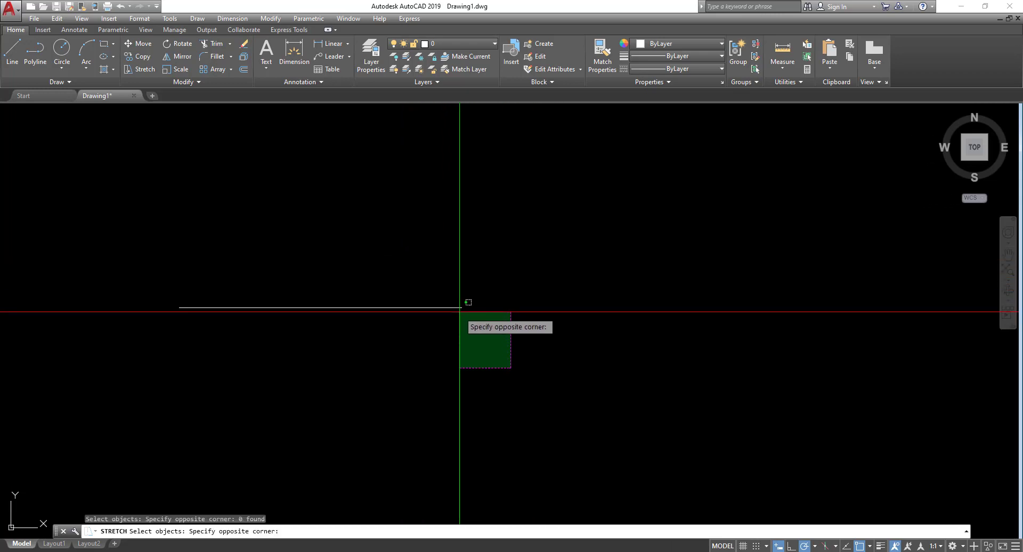
left_click(367, 229)
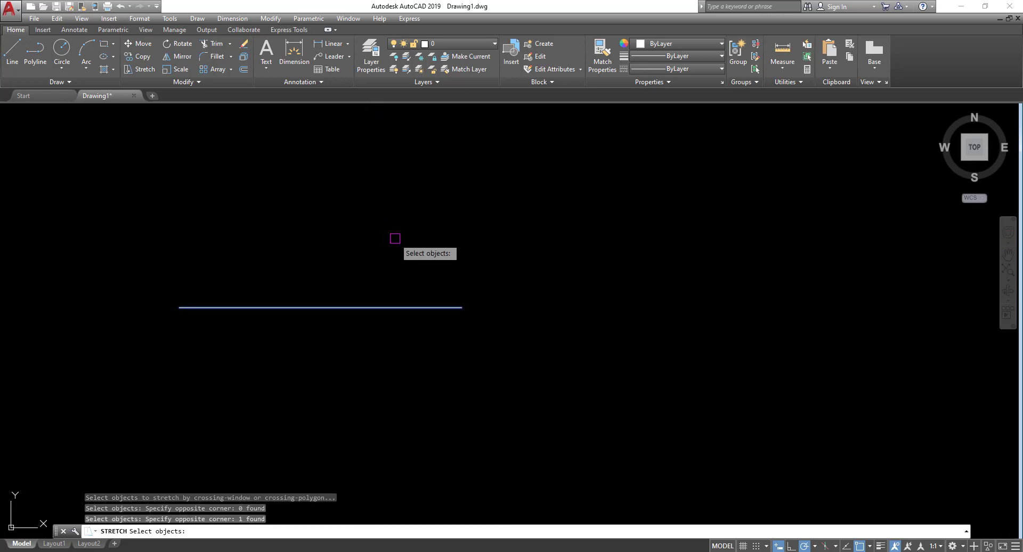
key("Return")
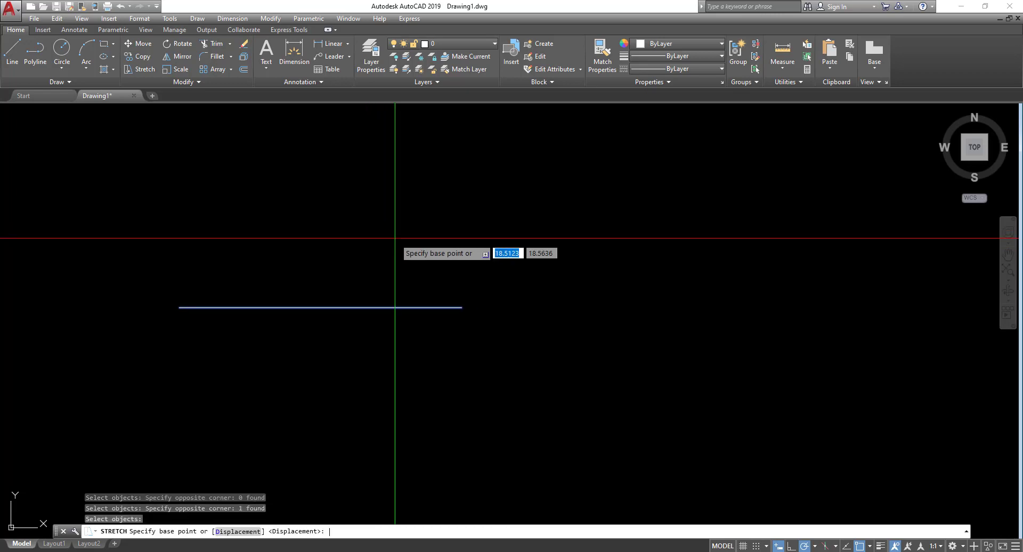
left_click(461, 308)
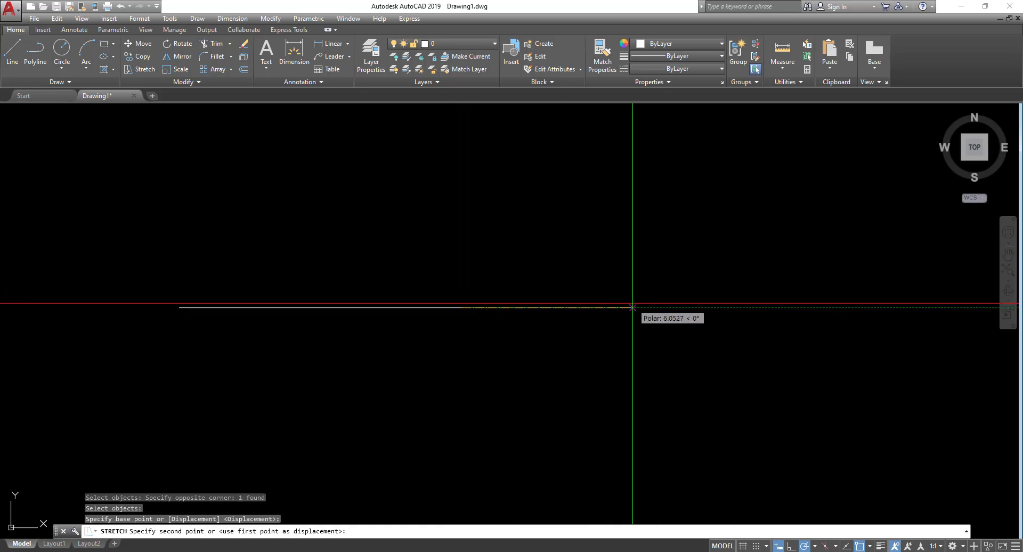
type("5")
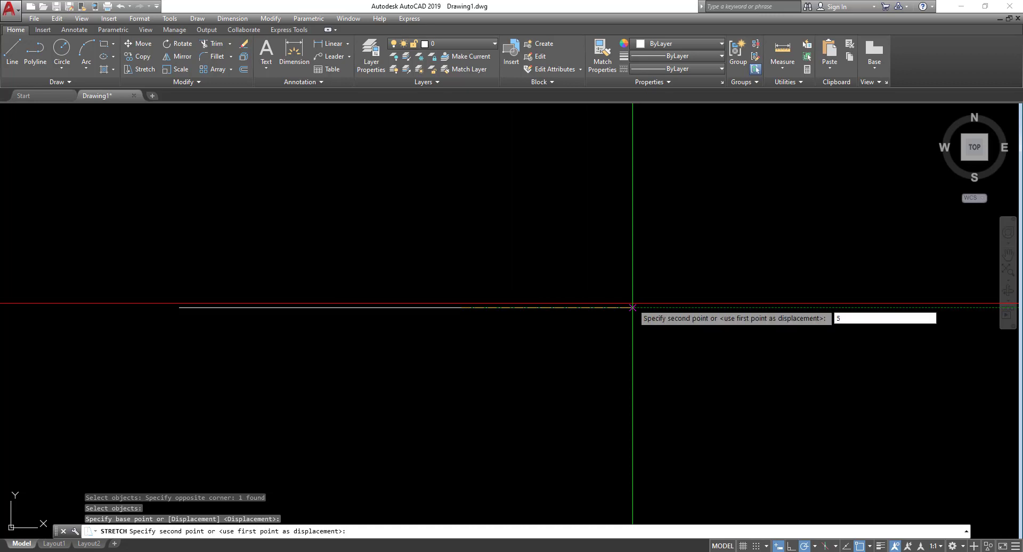
key("Return")
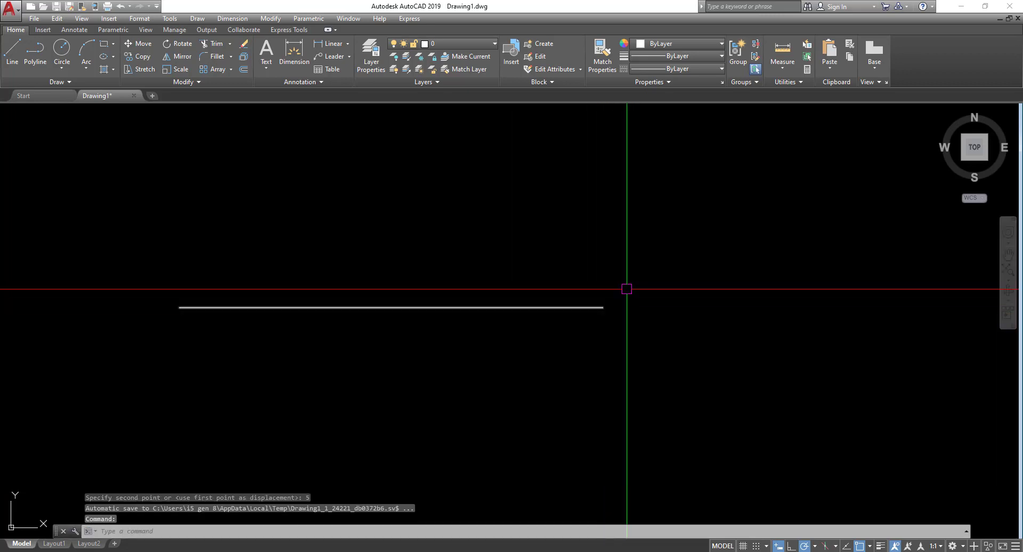
left_click(775, 65)
left_click(785, 91)
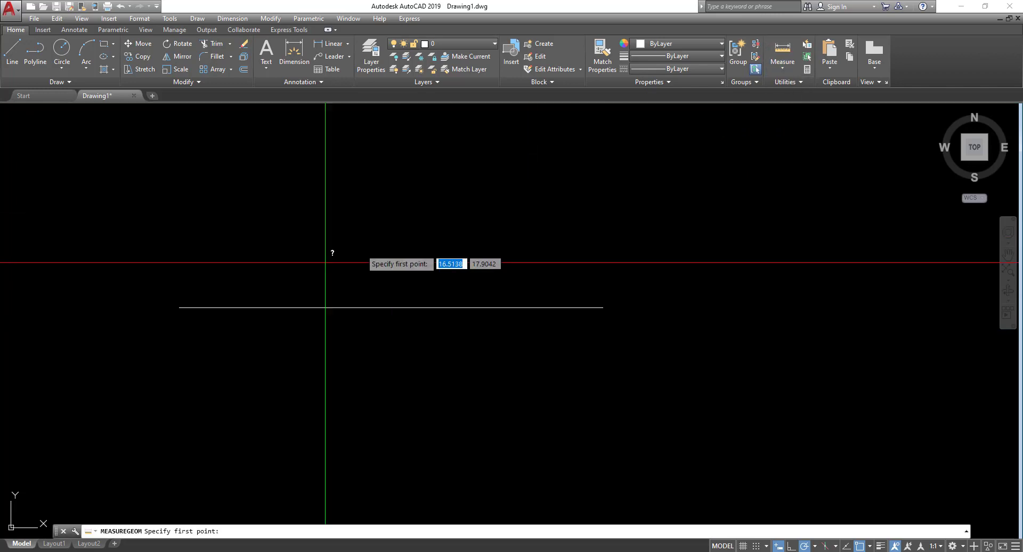
left_click(179, 308)
key("Escape")
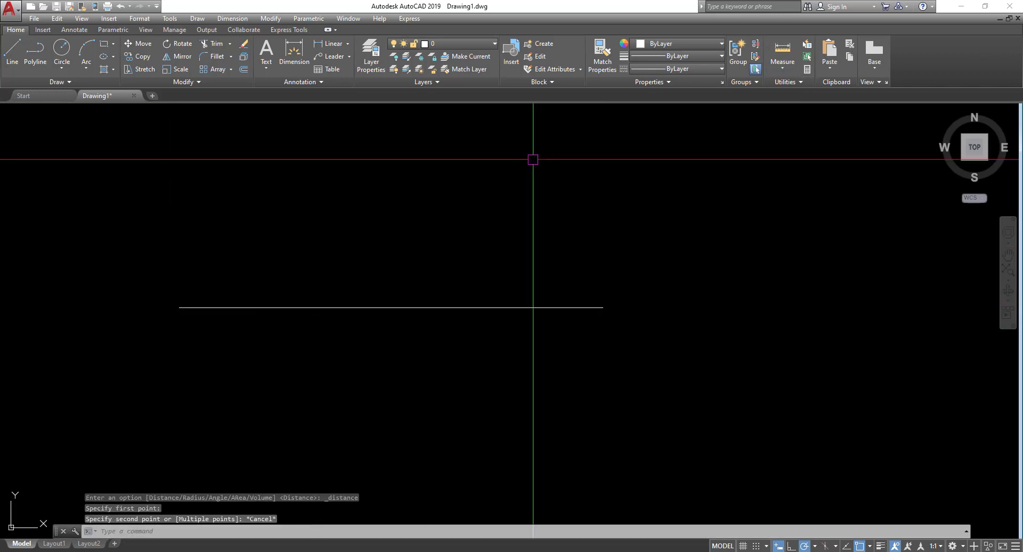
Measure the stretched line's length from its left endpoint to its right endpoint
left_click(782, 68)
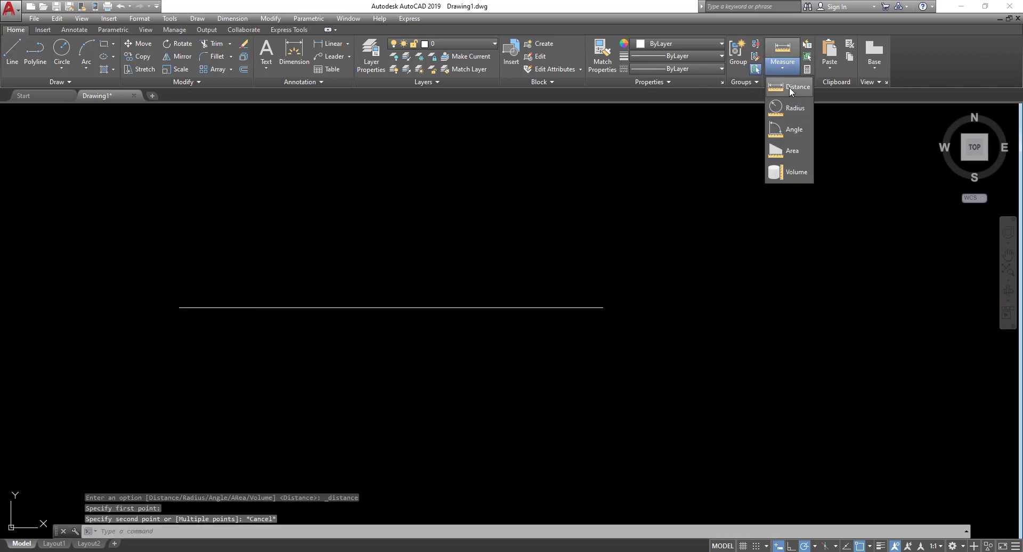
left_click(788, 87)
left_click(179, 307)
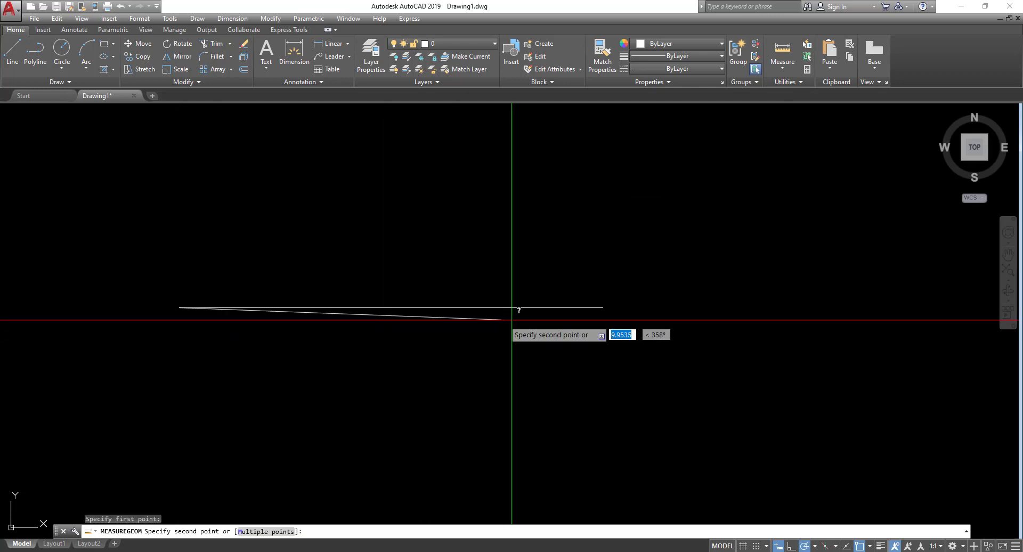
left_click(602, 307)
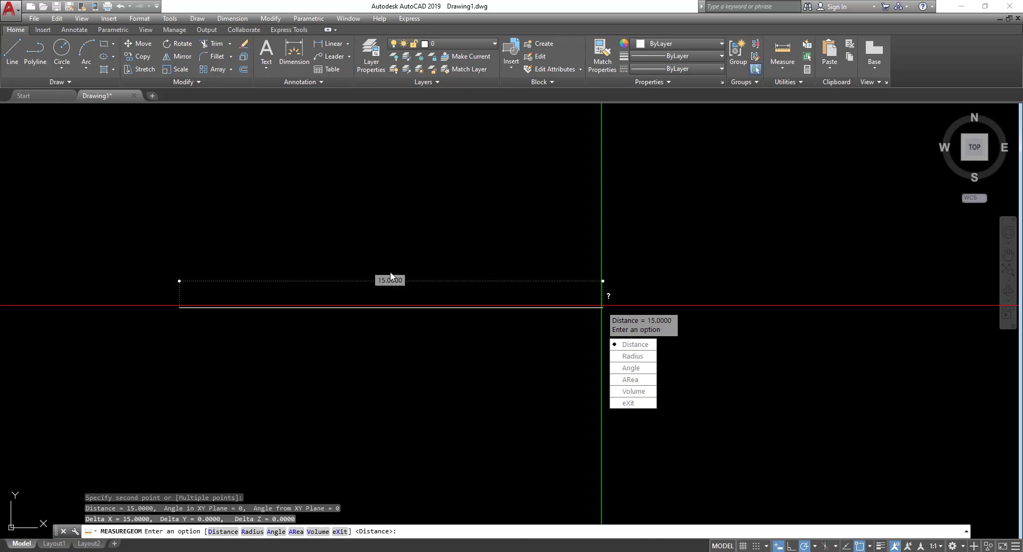
key("Escape")
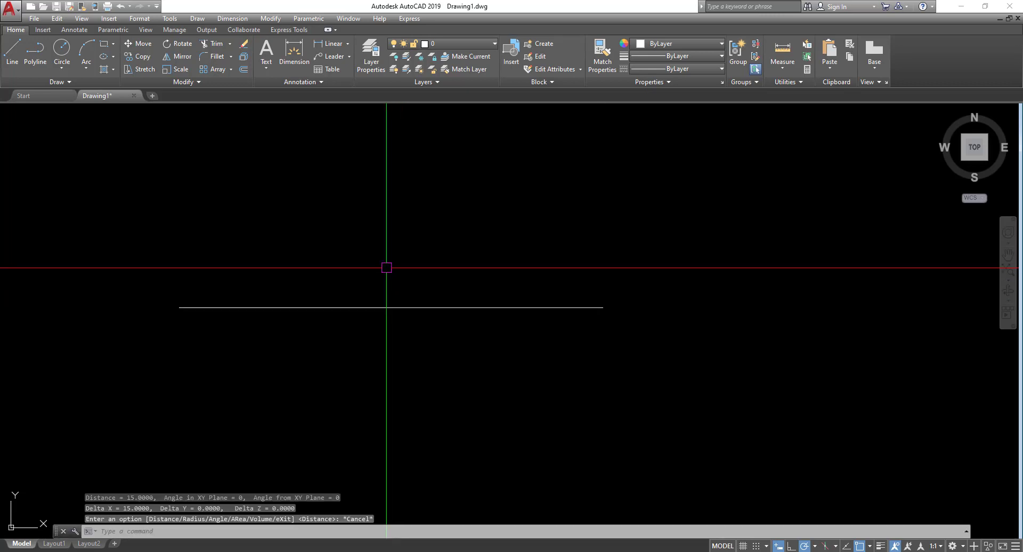
middle_click_drag(356, 248, 310, 258)
scroll(376, 306, "down", 6)
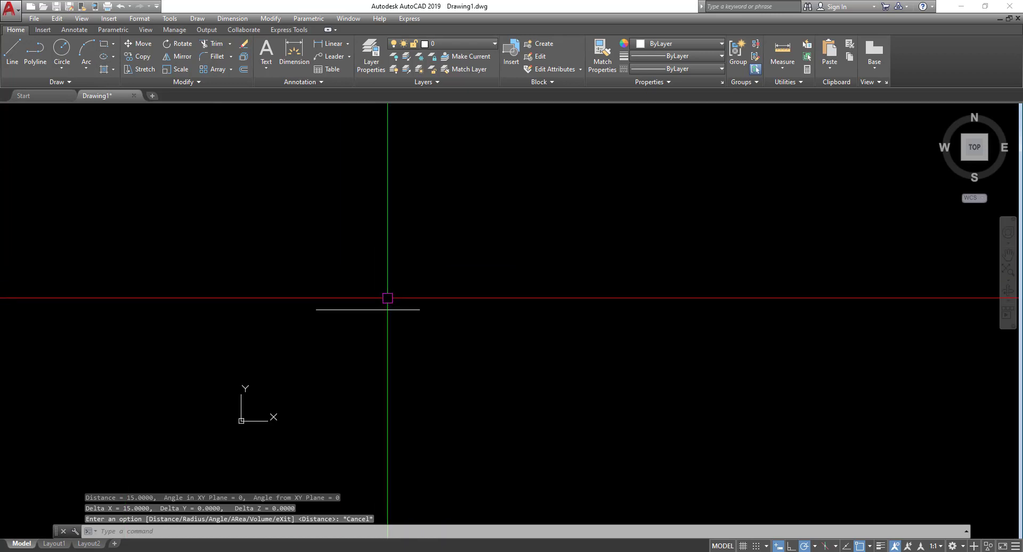
mouse_move(386, 297)
middle_mouse_down()
mouse_move(366, 314)
mouse_move(366, 337)
mouse_move(211, 309)
middle_mouse_up()
scroll(368, 335, "up", 2)
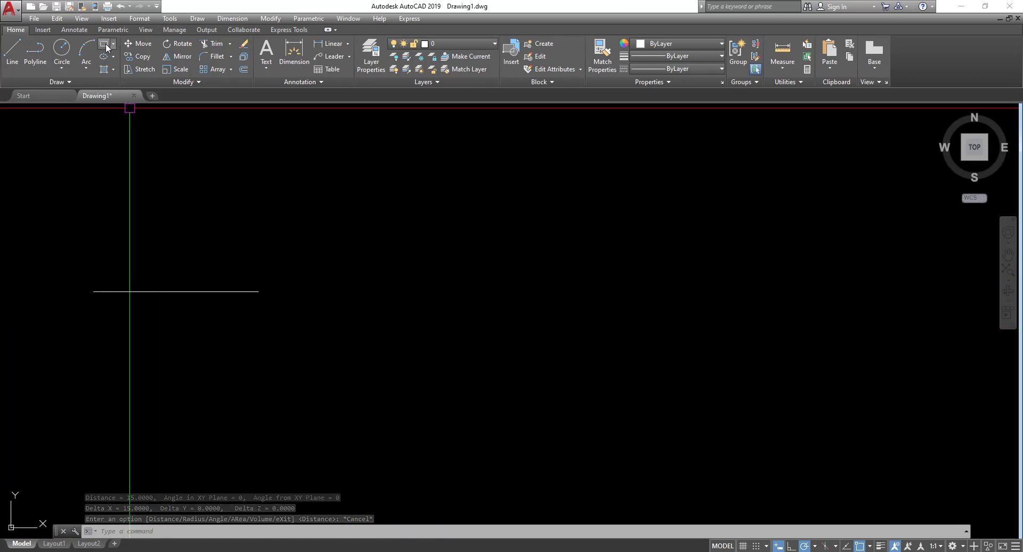
left_click(105, 43)
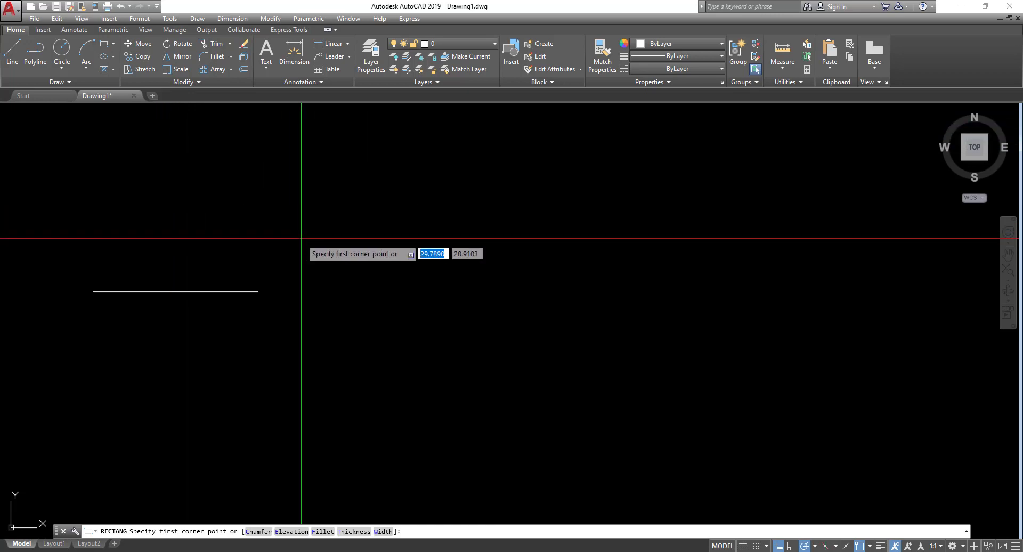
middle_click_drag(301, 243, 410, 267)
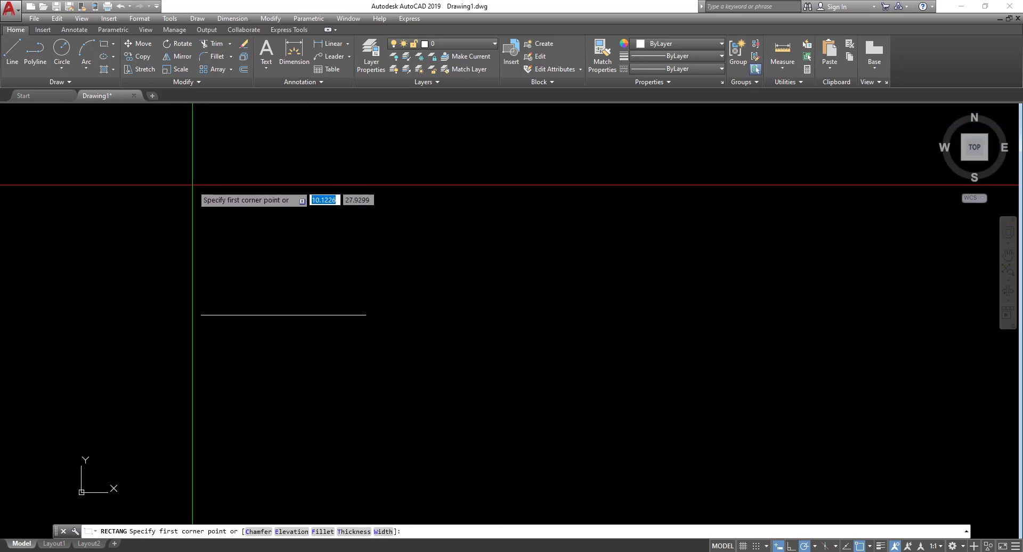
key("Escape")
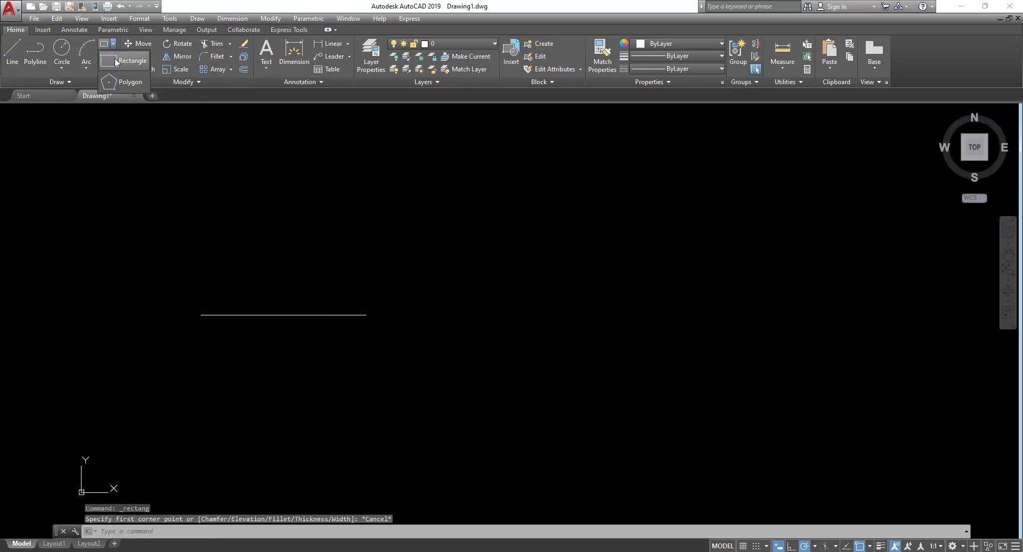
Draw a rectangle 15 units wide and 20 units high to the right of the line
left_click(116, 61)
left_click(442, 319)
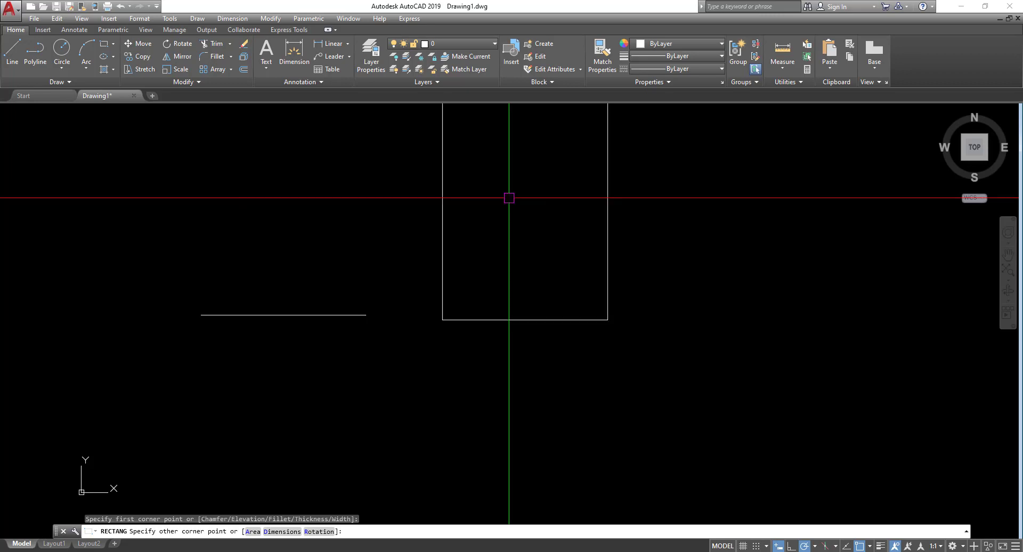
type("@15,20")
key("Return")
scroll(506, 213, "down", 4)
middle_click_drag(491, 279, 213, 299)
scroll(230, 266, "up", 4)
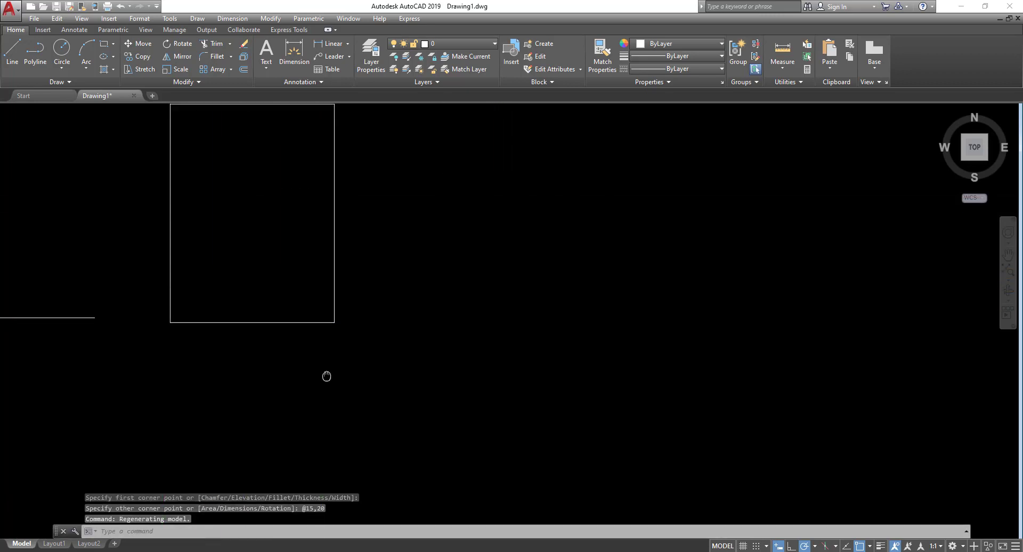
Move the rectangle horizontally to the right, farther away from the line
left_click(349, 376)
left_click(272, 269)
middle_click_drag(376, 287, 411, 377)
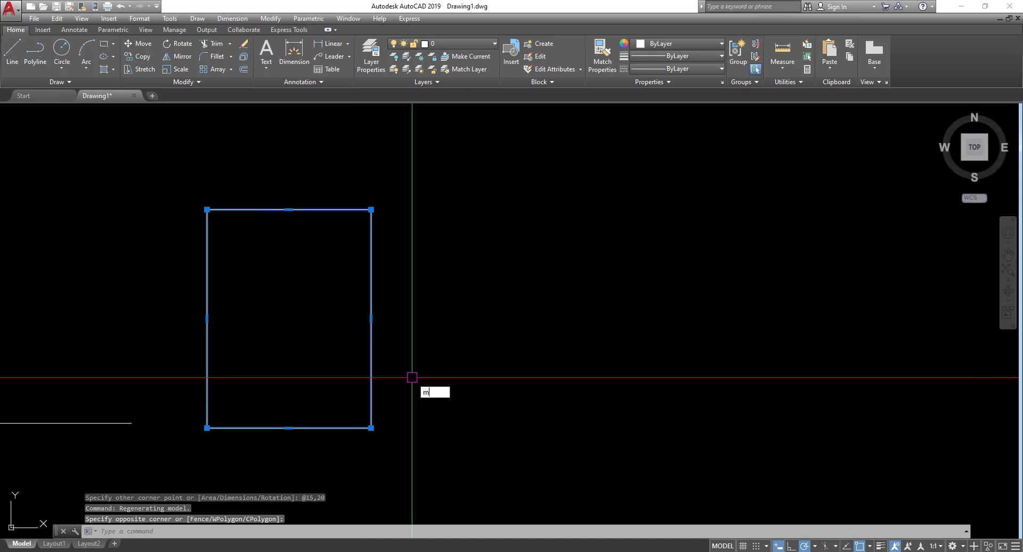
key("Return")
left_click(416, 367)
left_click(560, 363)
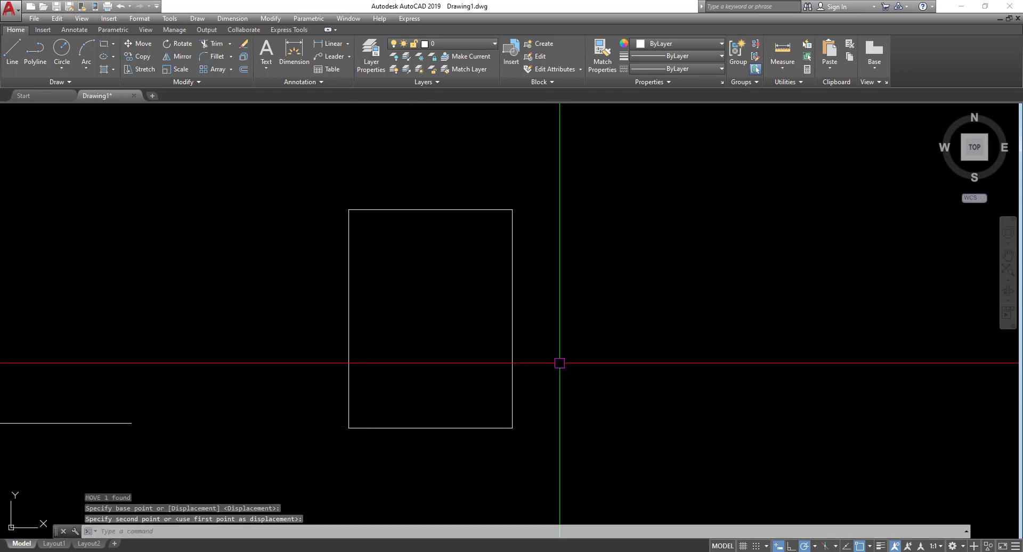
mouse_move(460, 351)
middle_mouse_down()
mouse_move(350, 320)
mouse_move(347, 340)
middle_mouse_up()
mouse_move(391, 307)
middle_mouse_down()
mouse_move(406, 297)
mouse_move(375, 292)
middle_mouse_up()
type("o")
key("Return")
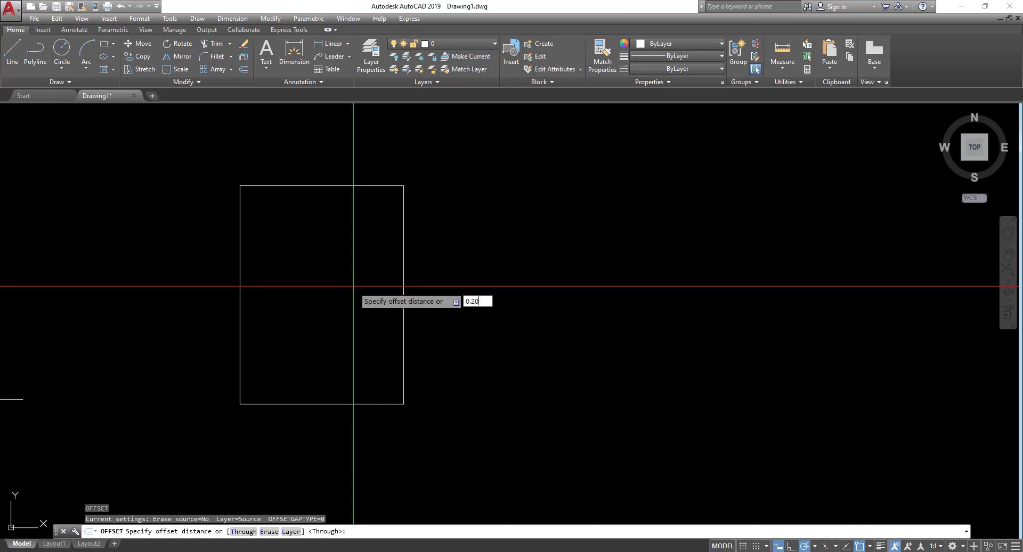
key("Return")
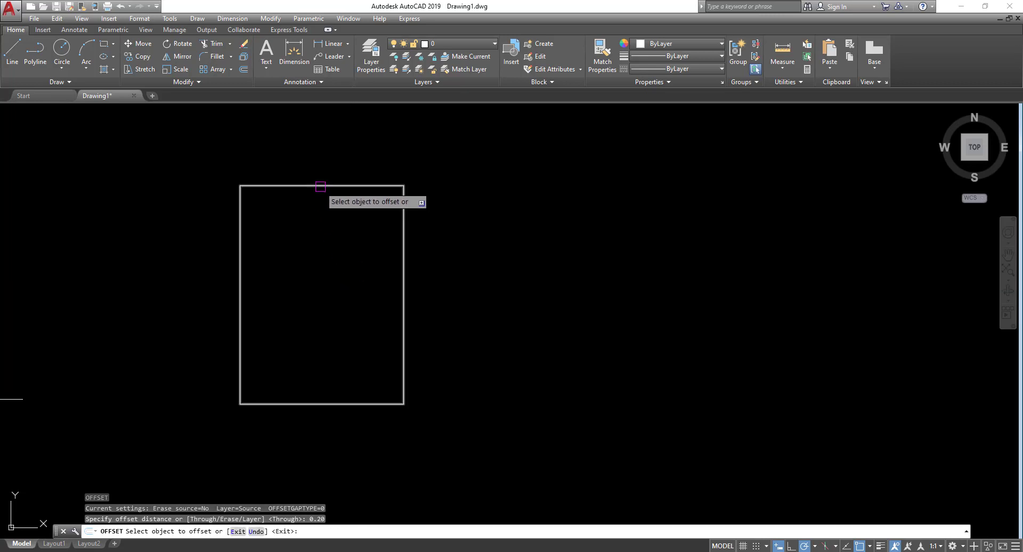
left_click(319, 186)
key("Escape")
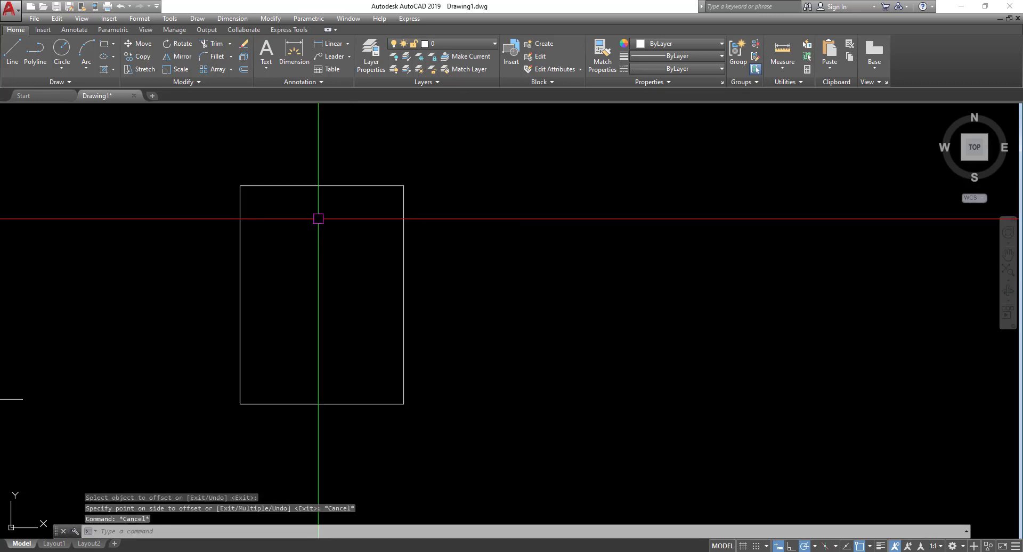
Offset the rectangle 2 units inward to create a smaller rectangle inside it
type("o")
key("Return")
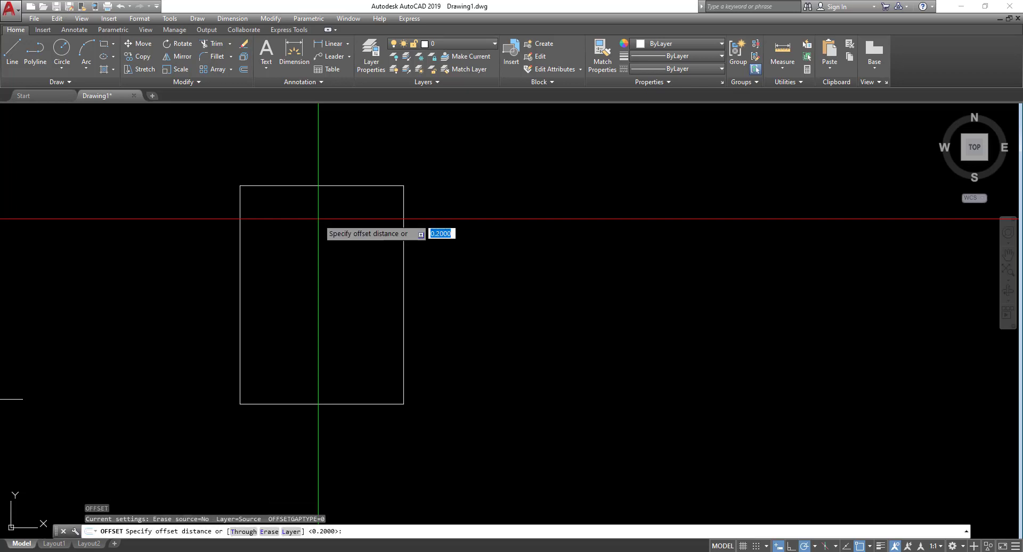
type("2")
key("Return")
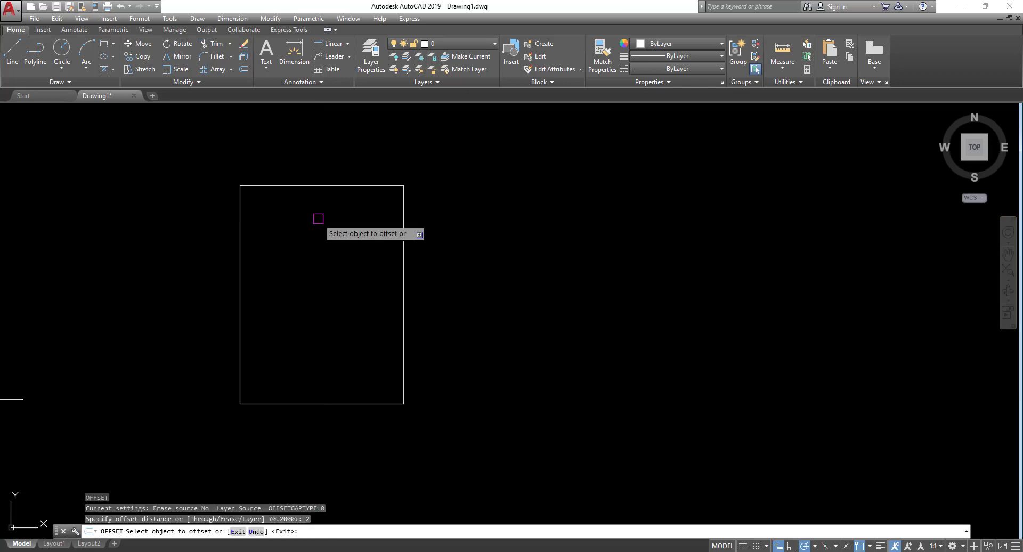
left_click(320, 186)
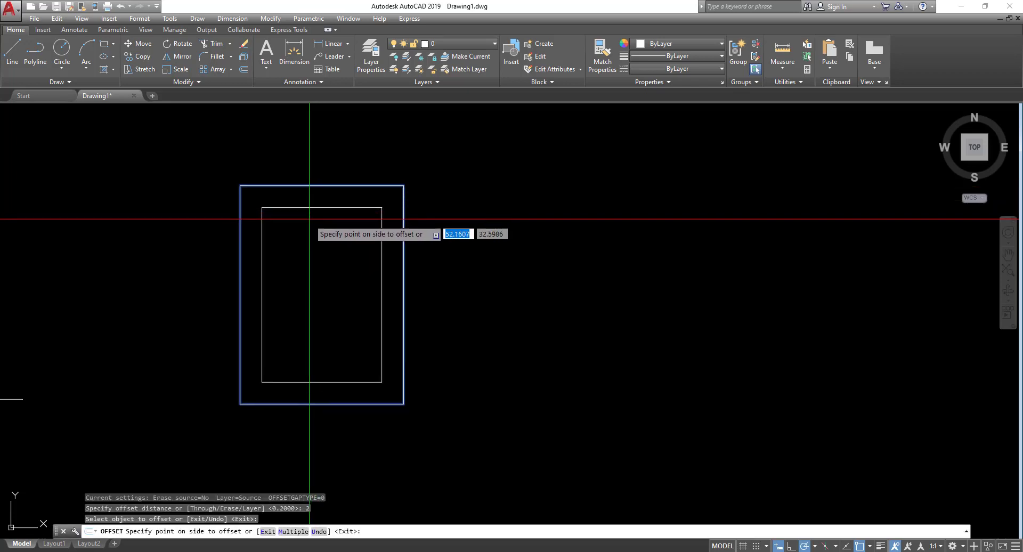
left_click(299, 210)
middle_click_drag(229, 250, 174, 240)
key("Escape")
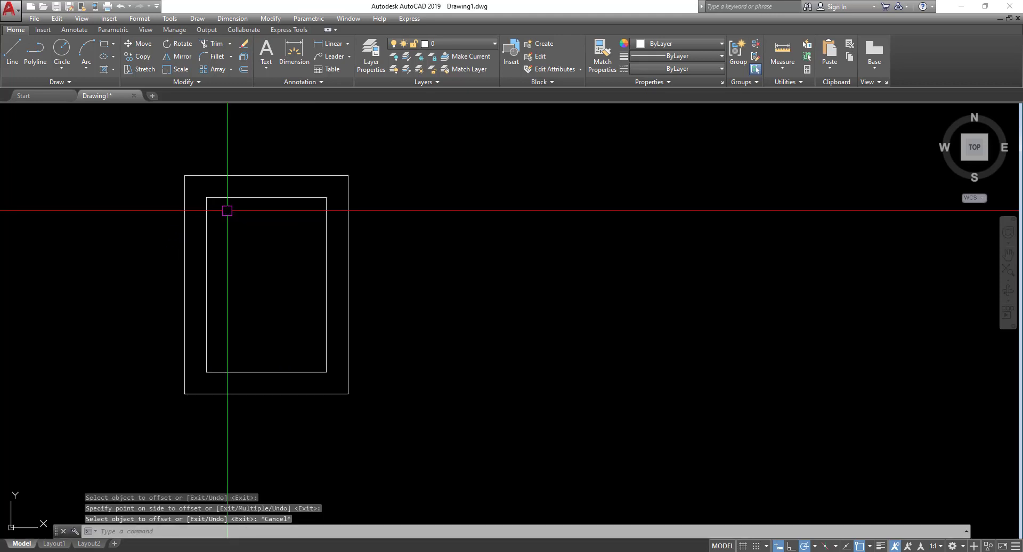
scroll(219, 207, "up", 4)
scroll(237, 183, "down", 2)
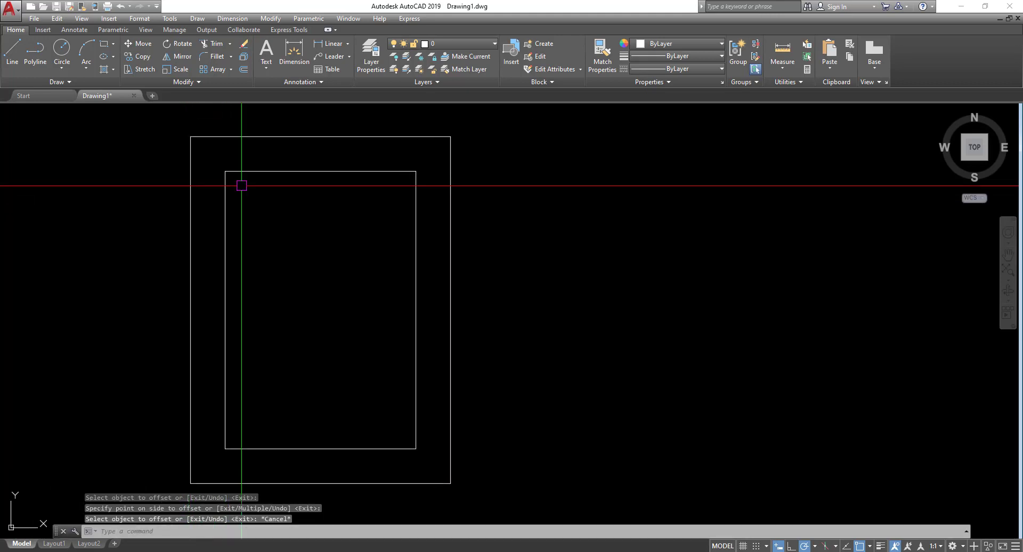
scroll(234, 187, "up", 2)
middle_click_drag(234, 187, 210, 204)
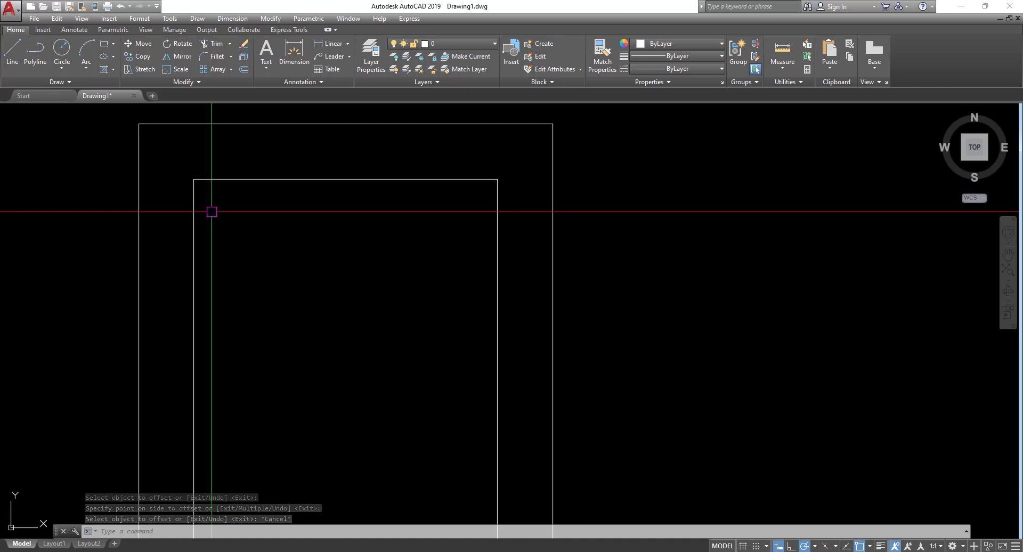
type("f")
key("Return")
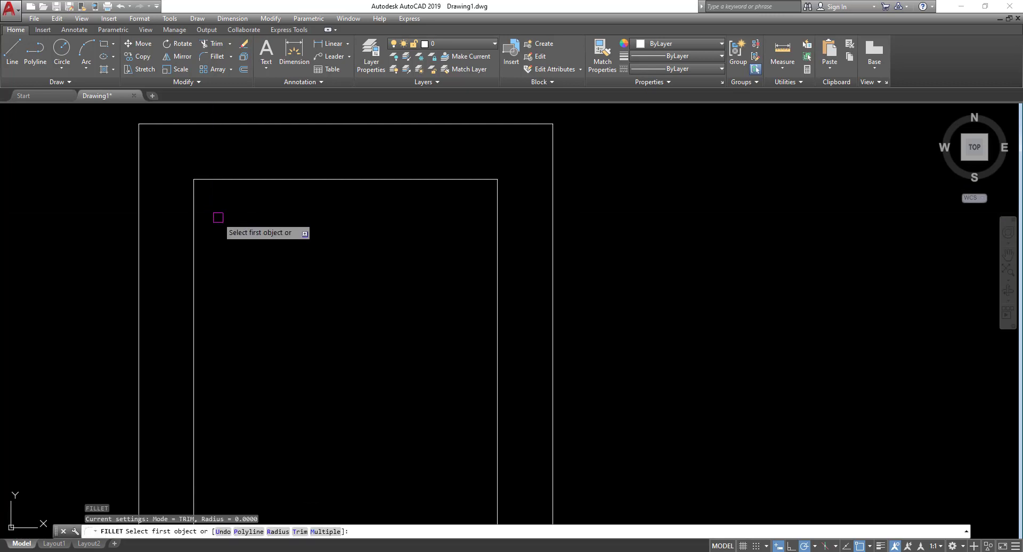
type("r")
key("Return")
type("6")
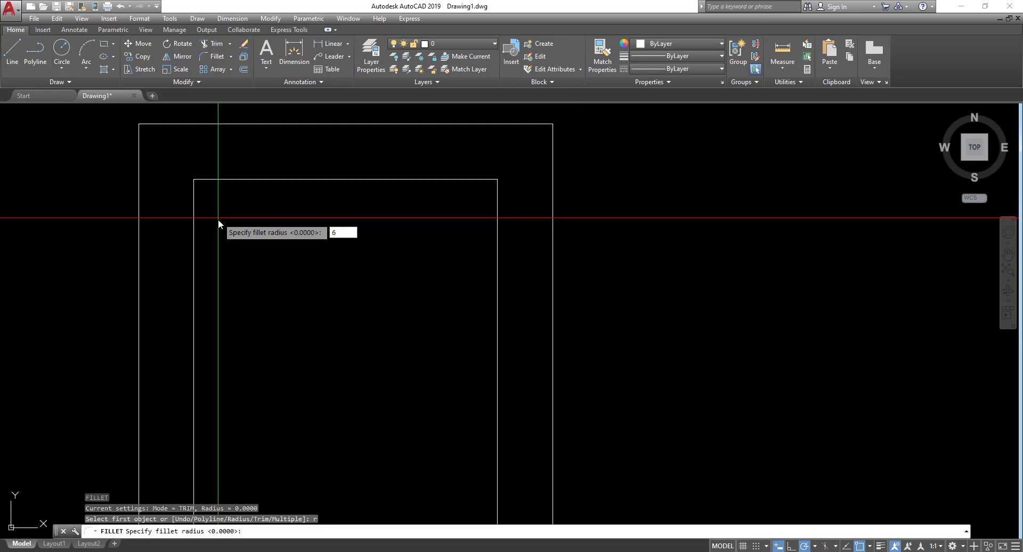
key("Return")
left_click(193, 221)
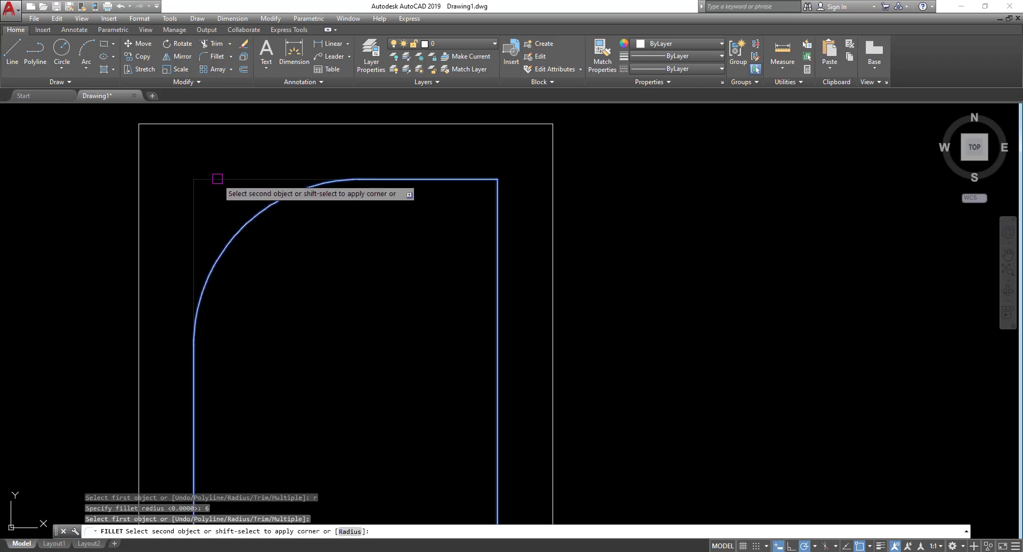
key("Escape")
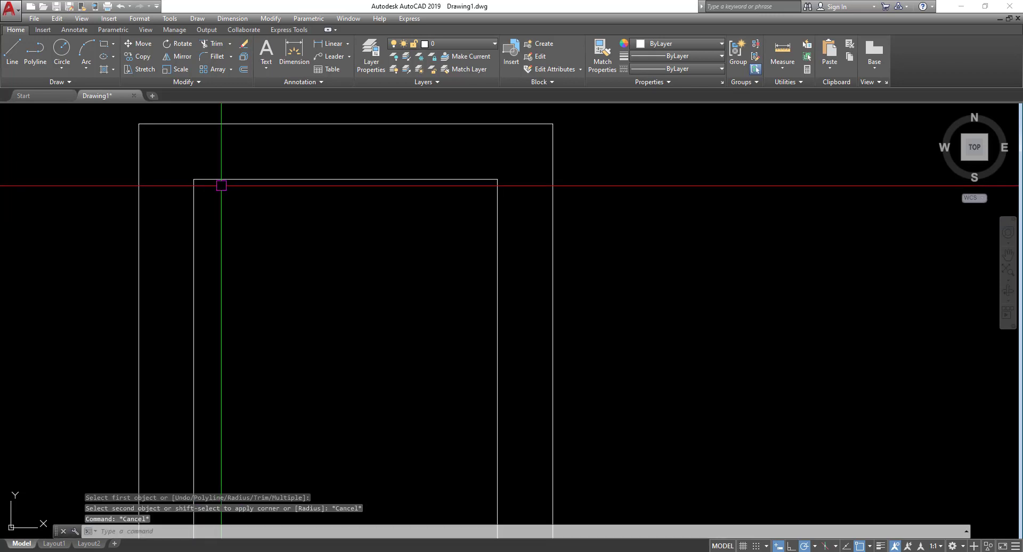
Fillet the two upper corners of the inner rectangle with a radius of 0.6
key("Return")
type("r")
key("Return")
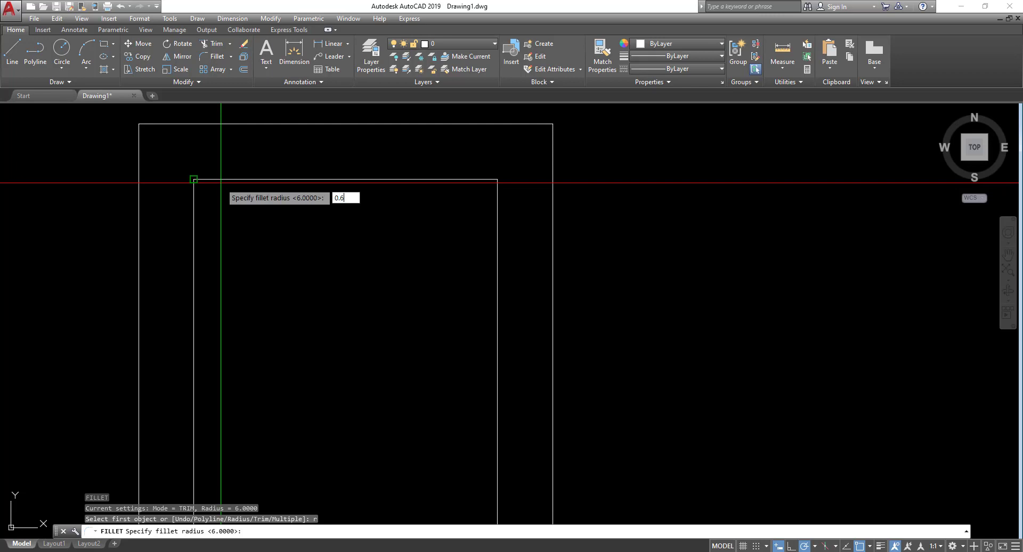
key("Return")
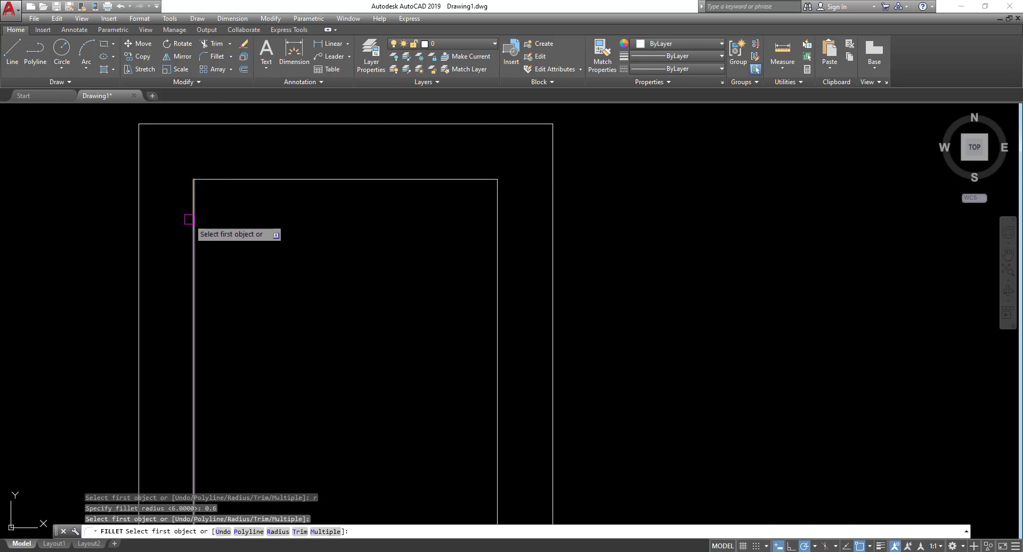
left_click(195, 210)
left_click(212, 182)
middle_click_drag(432, 235, 394, 189)
key("Return")
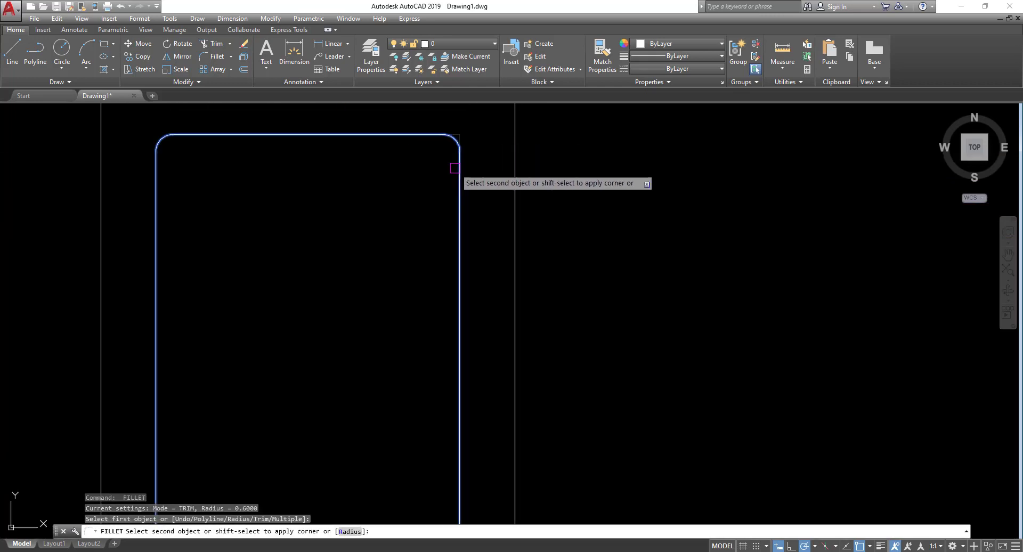
scroll(441, 144, "down", 4)
Fillet the two lower corners of the inner rectangle with the same 0.6 radius
left_click(353, 295)
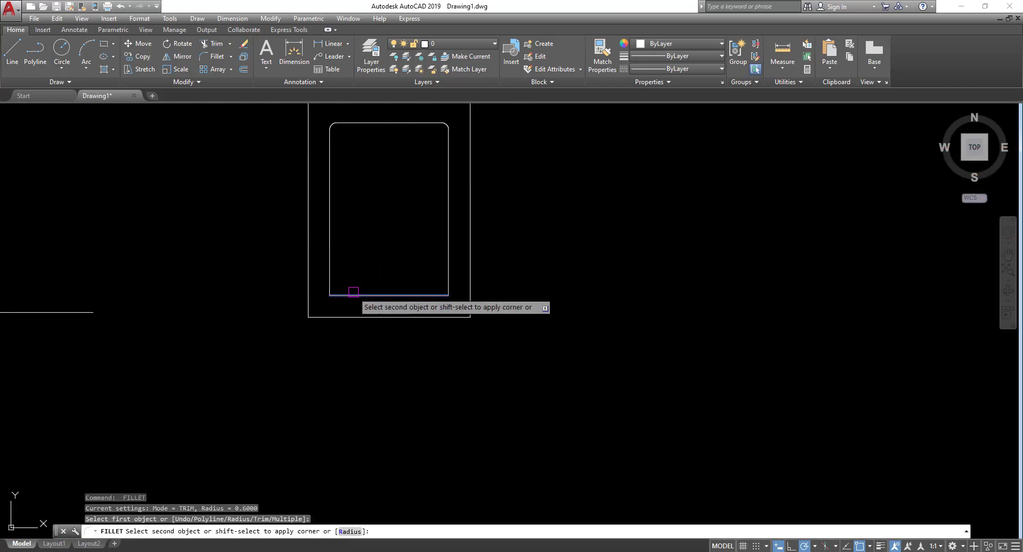
left_click(329, 286)
key("Return")
left_click(430, 295)
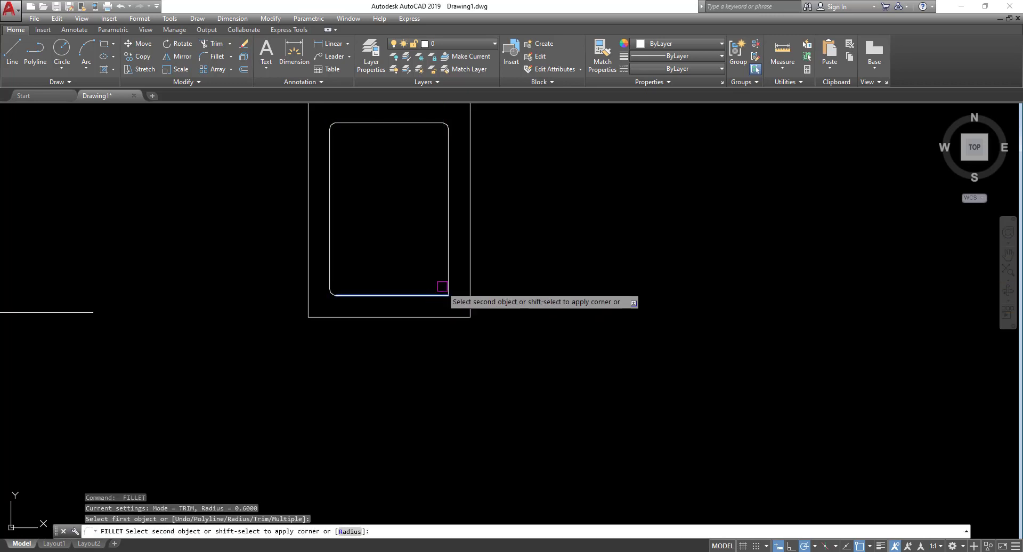
left_click(448, 285)
Draw a circle of radius 0.6 inside the inner rectangle, near its upper-left corner
middle_click_drag(340, 179, 251, 211)
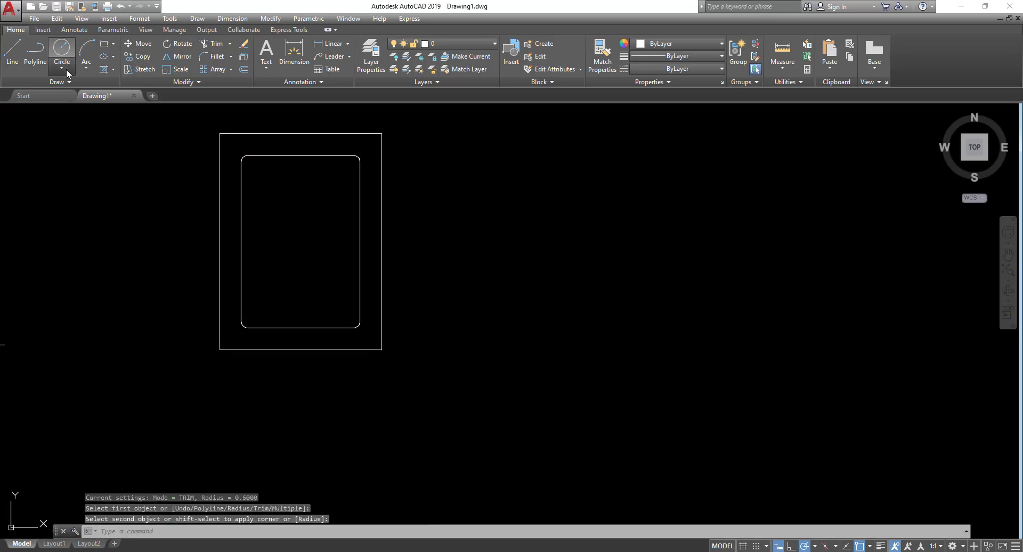
left_click(66, 69)
left_click(73, 87)
scroll(255, 174, "up", 4)
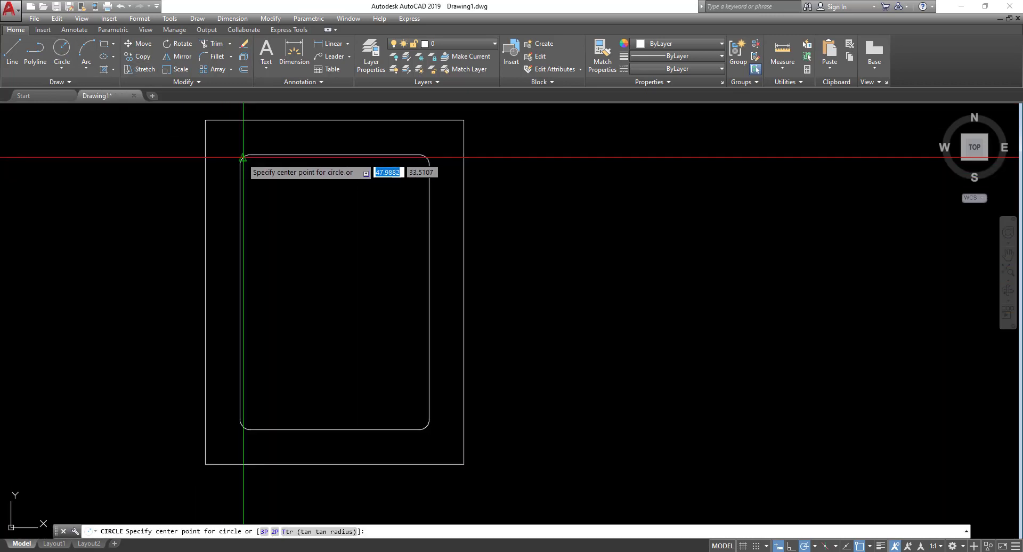
left_click(293, 187)
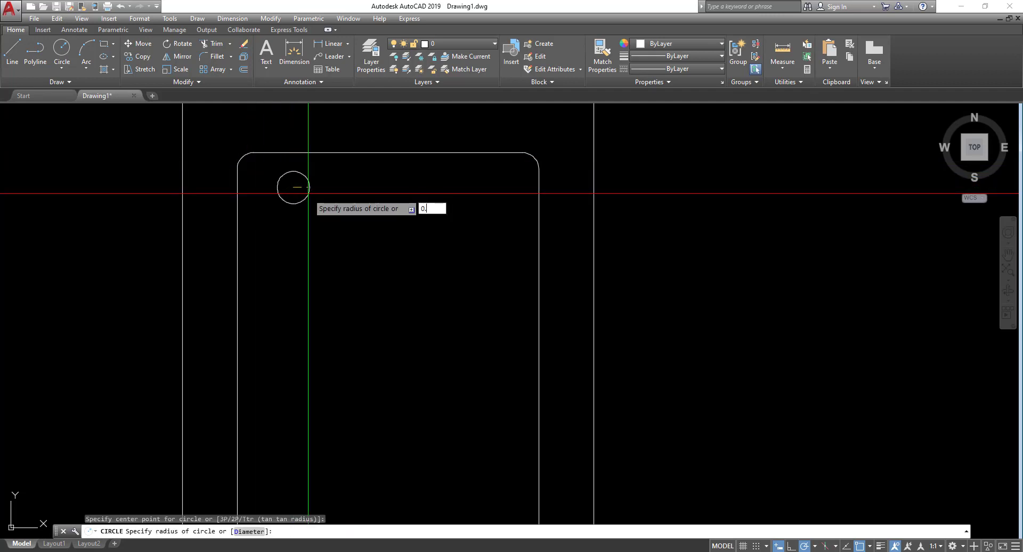
key("Return")
Move the circle left by its left quadrant point onto the inner rectangle's left edge
left_click(346, 216)
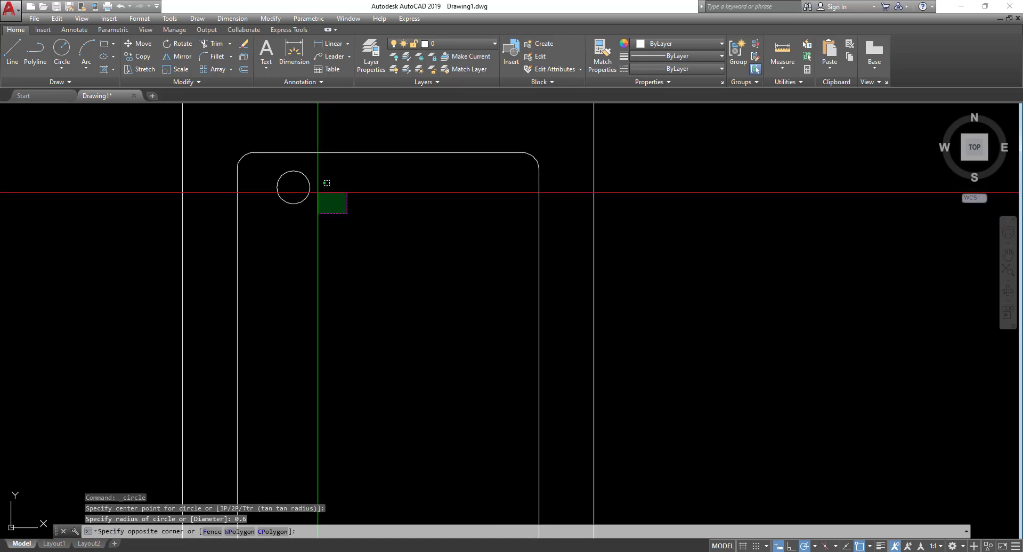
left_click(289, 197)
type("m")
key("Return")
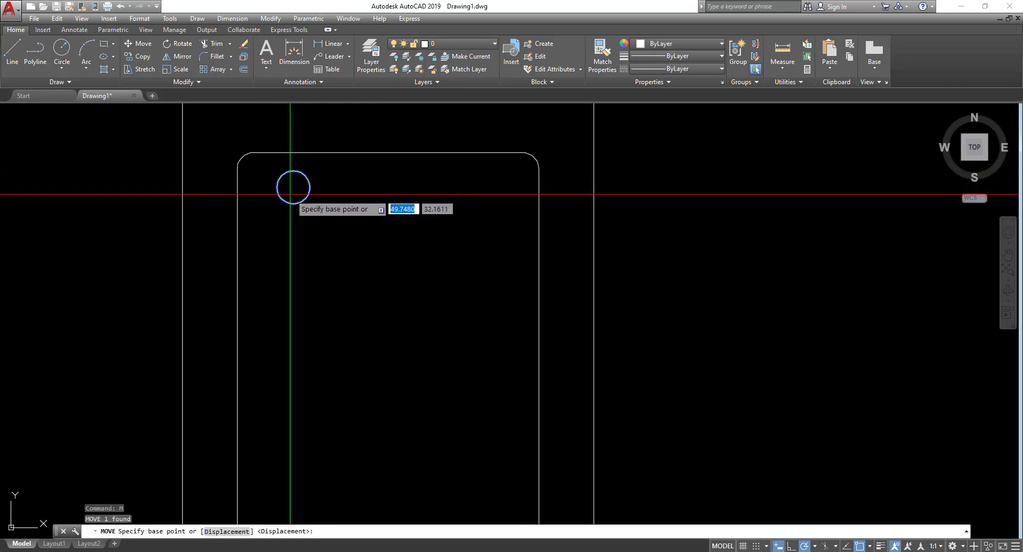
left_click(277, 187)
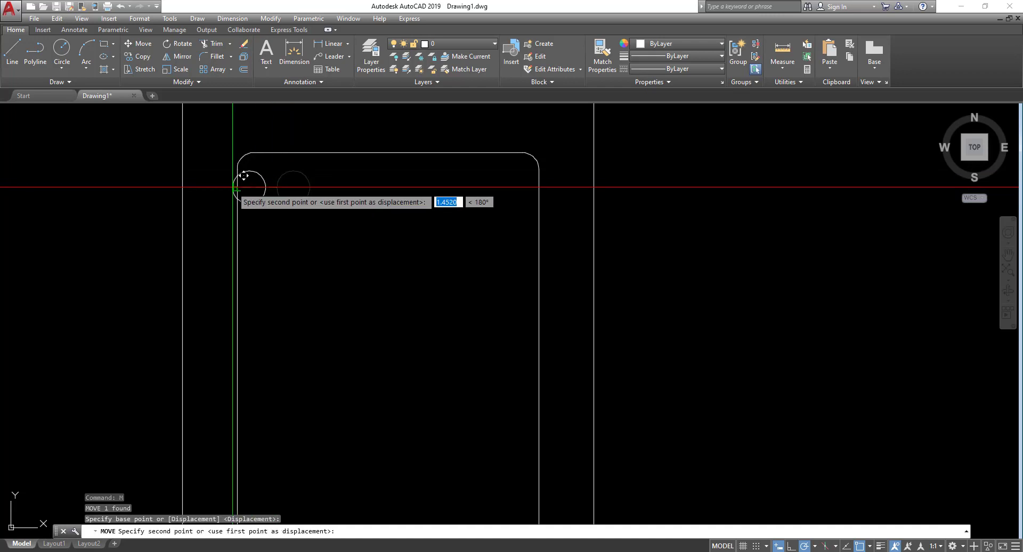
left_click(248, 176)
Move the circle up by its top quadrant point onto the inner rectangle's top edge, fitting it into the rounded corner
scroll(266, 187, "up", 2)
left_click(283, 194)
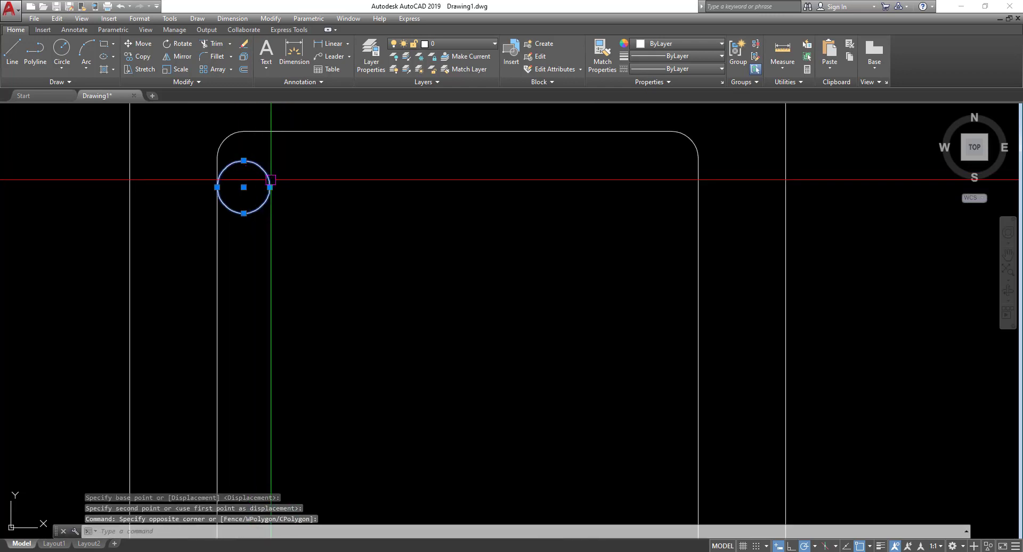
middle_click_drag(273, 178, 279, 212)
key("Return")
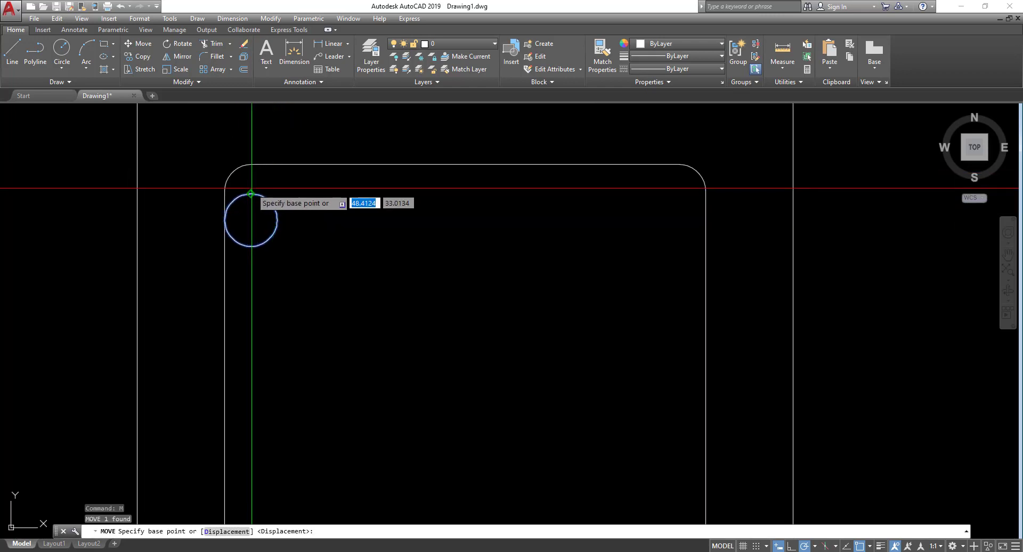
left_click(251, 193)
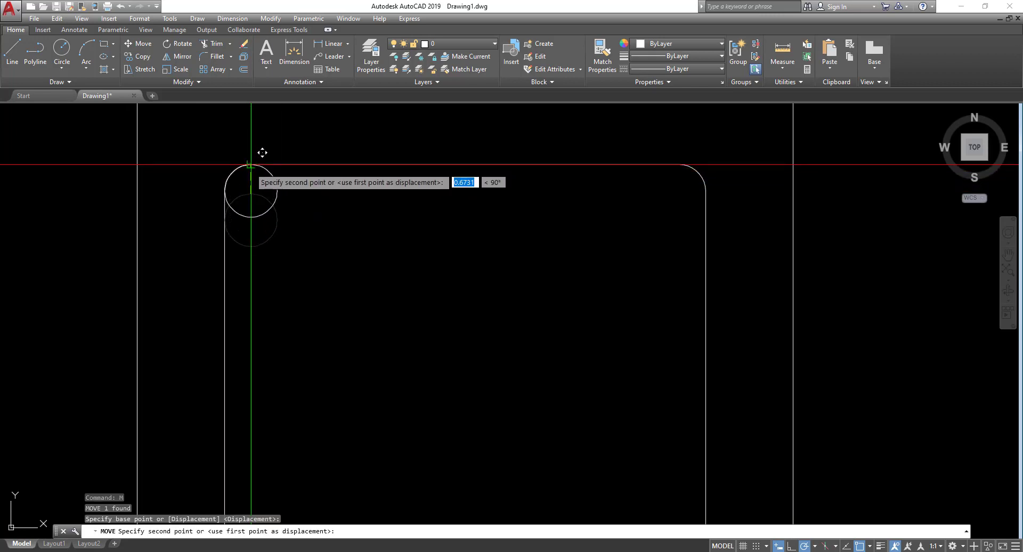
left_click(251, 165)
Mirror the corner circle about the vertical line through the midpoint of the inner rectangle's top edge, keeping the original
scroll(187, 160, "down", 6)
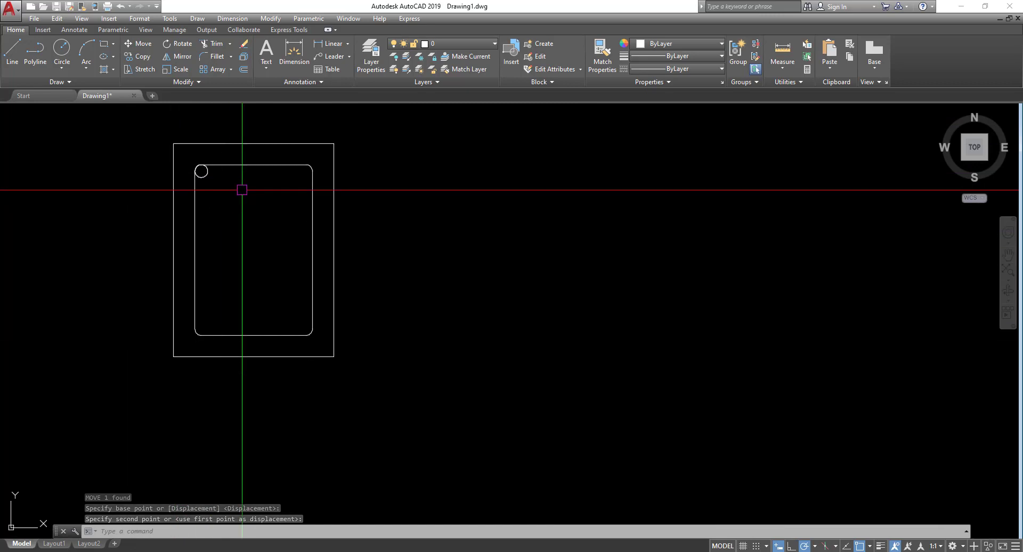
scroll(242, 189, "up", 2)
left_click(213, 212)
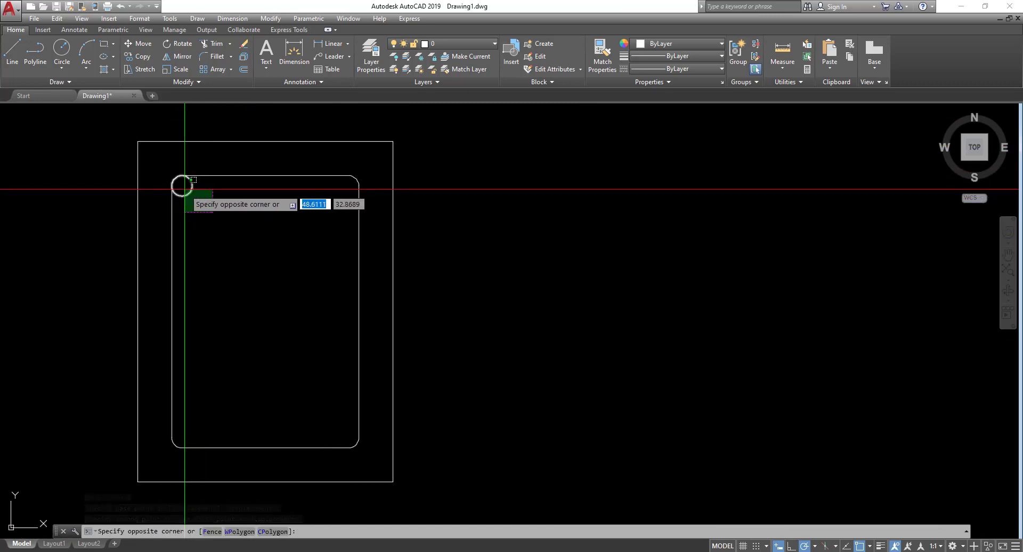
left_click(184, 189)
middle_click_drag(297, 273, 276, 307)
type("mi")
key("Return")
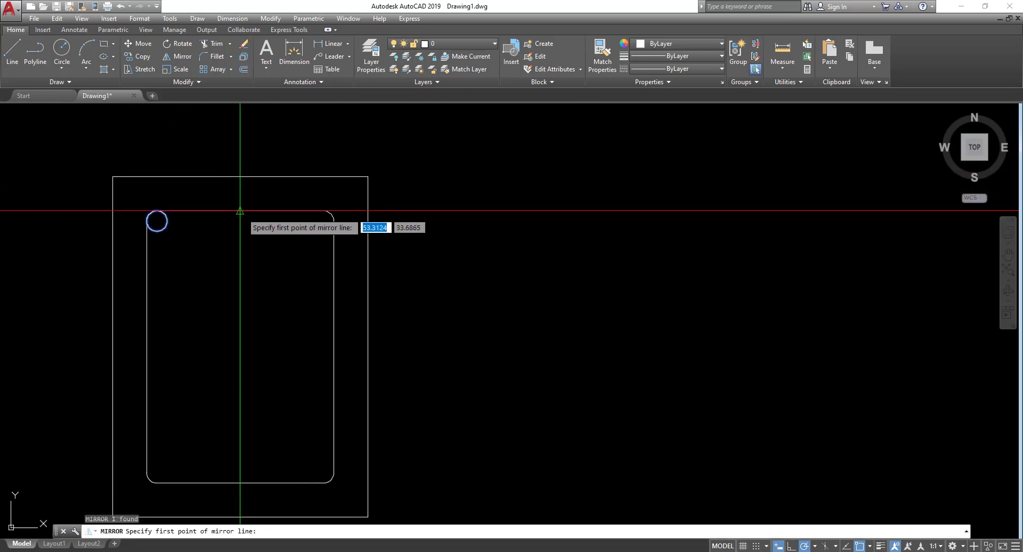
left_click(240, 211)
left_click(243, 273)
key("Return")
Mirror both upper corner circles about the horizontal line through the midpoint of the inner rectangle's left edge, keeping the originals
scroll(251, 274, "down", 4)
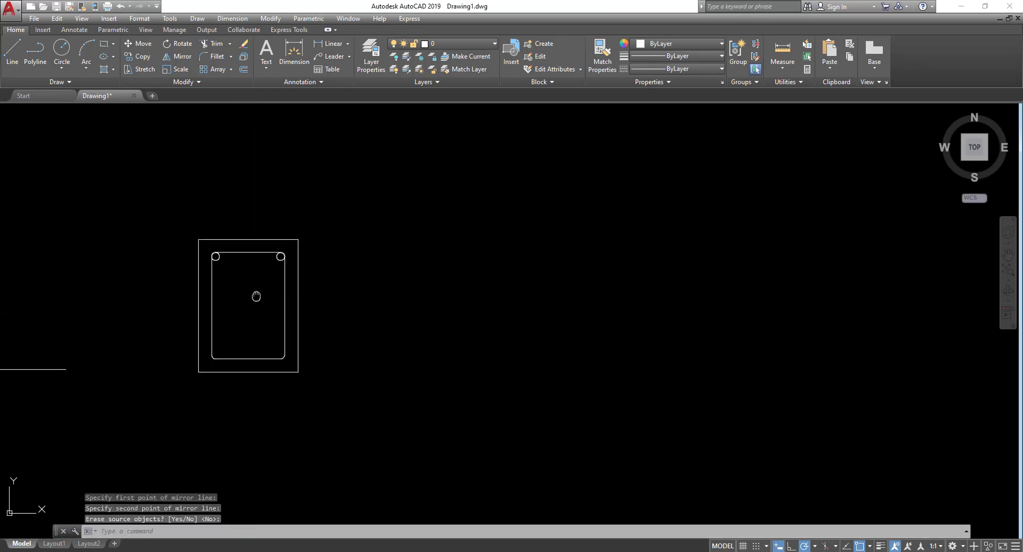
scroll(208, 211, "up", 6)
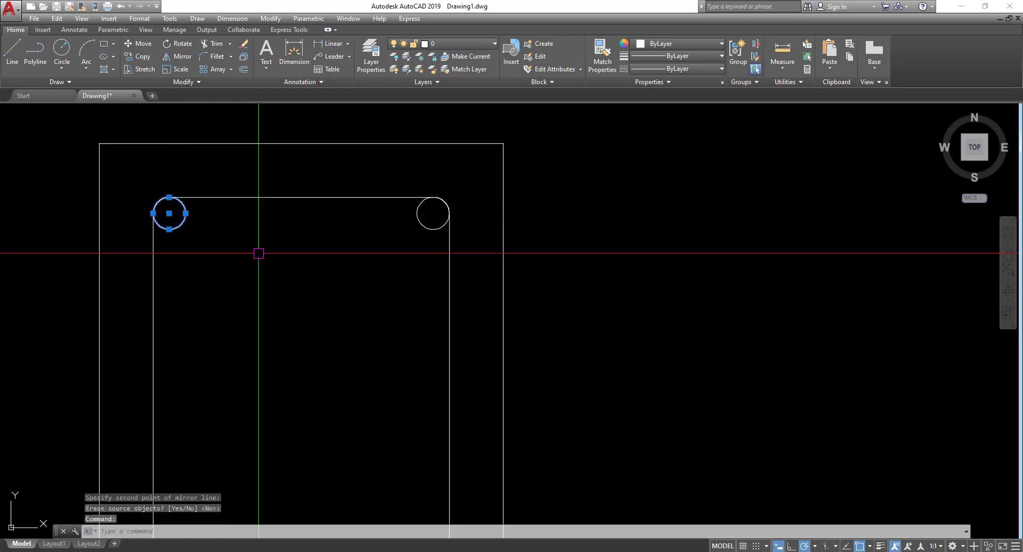
left_click(430, 213)
scroll(346, 277, "down", 2)
type("mi")
key("Return")
scroll(366, 261, "down", 2)
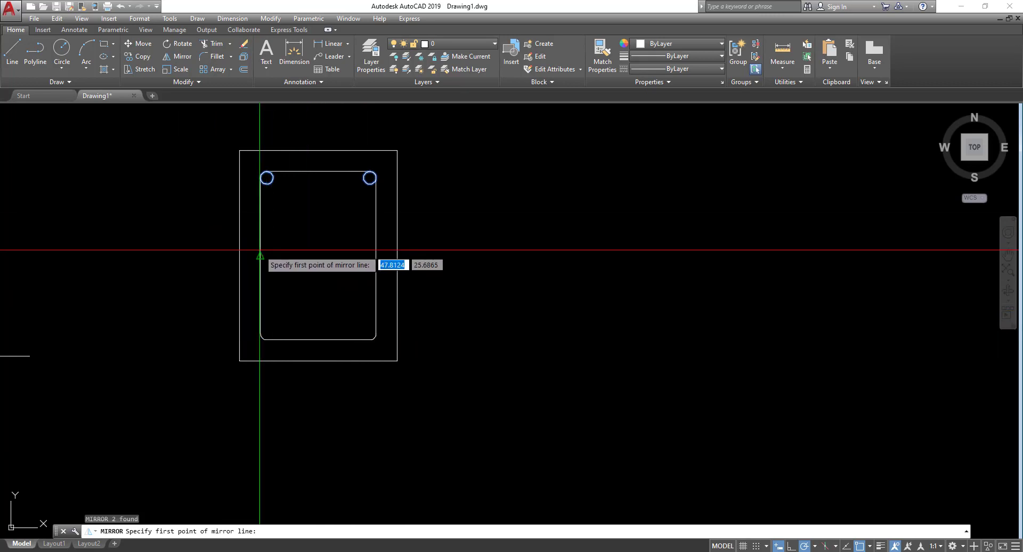
left_click(260, 255)
left_click(316, 271)
key("Return")
middle_click_drag(392, 279, 336, 330)
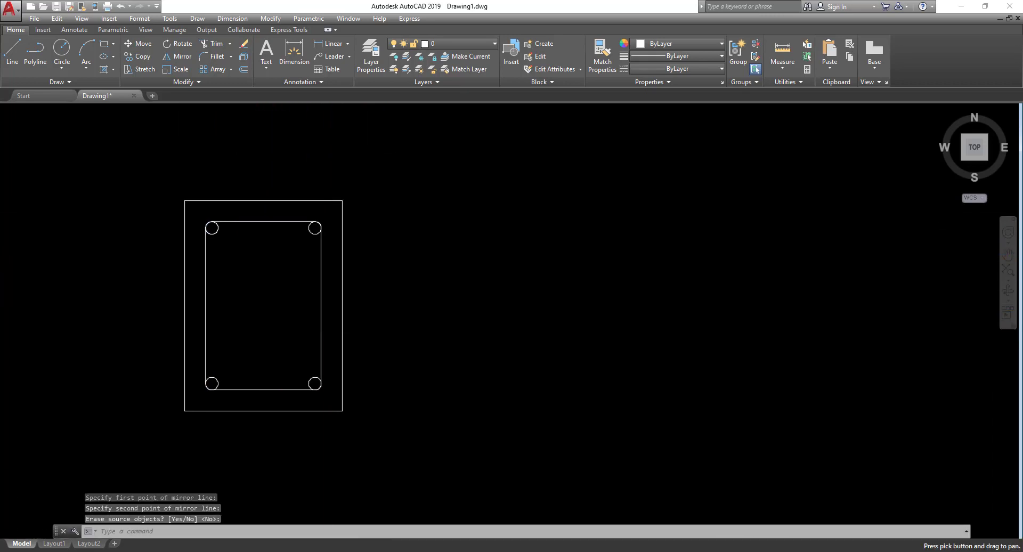
scroll(269, 317, "up", 2)
middle_click_drag(286, 302, 270, 318)
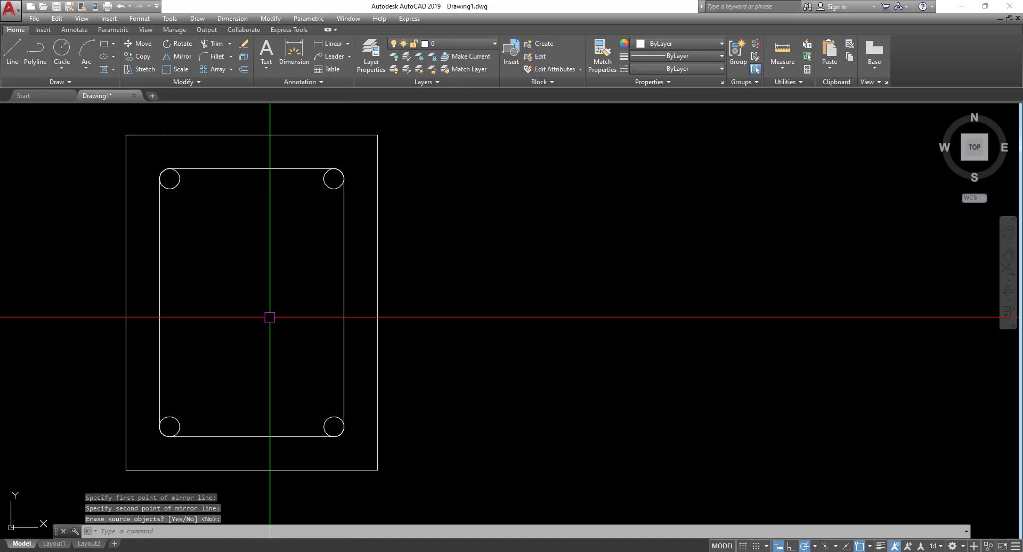
Measure the lengths of the outer rectangle's top edge and right edge
scroll(270, 317, "down", 3)
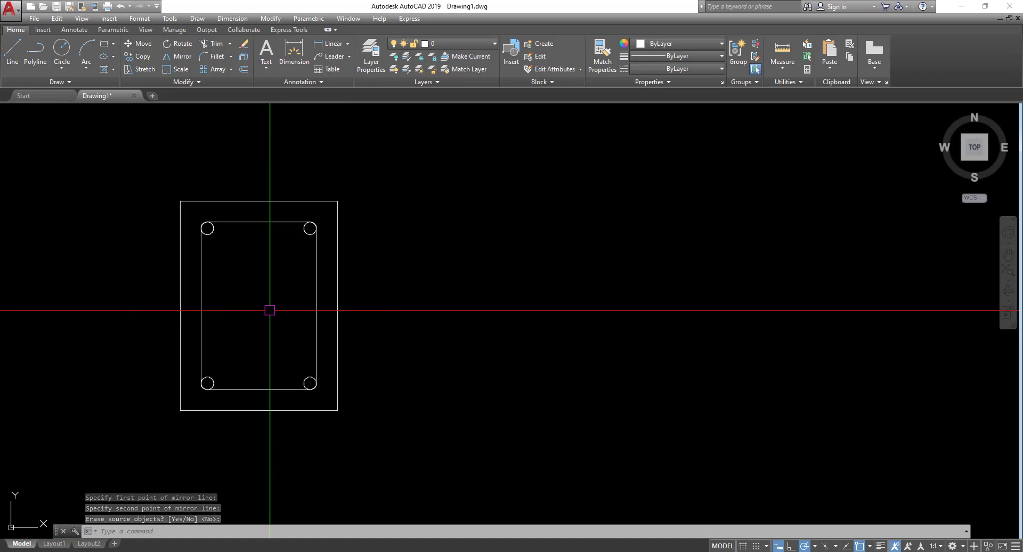
left_click(781, 68)
left_click(788, 114)
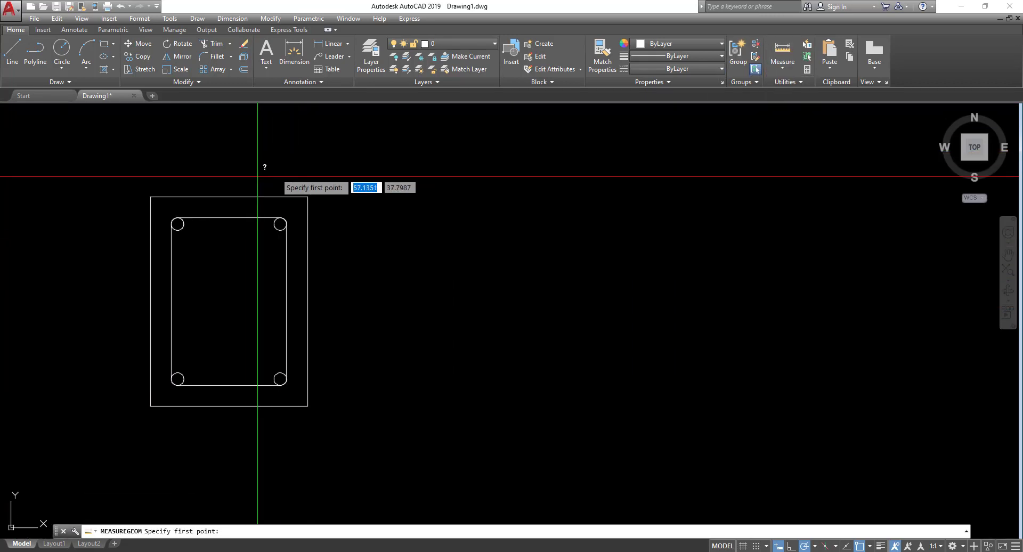
left_click(150, 197)
left_click(307, 197)
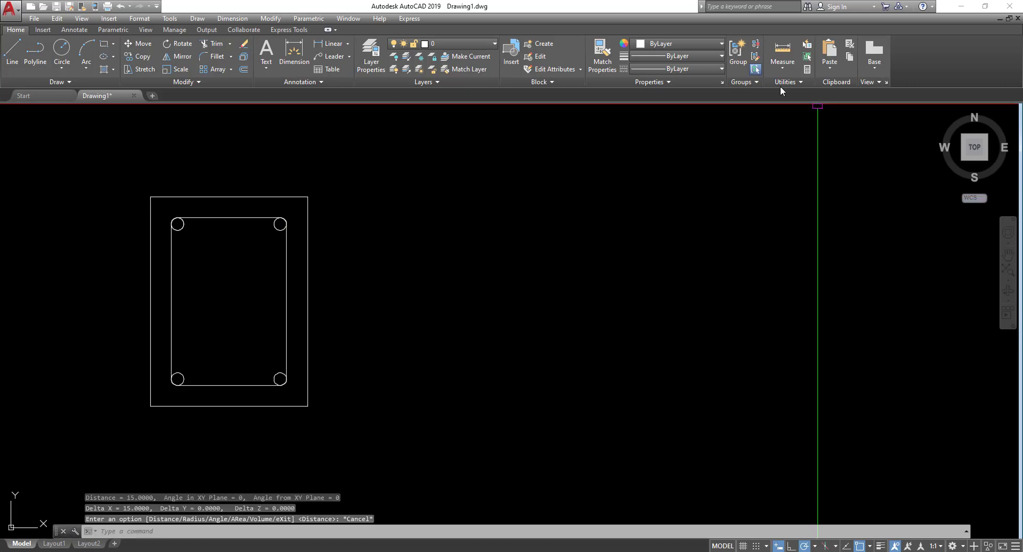
left_click(781, 68)
left_click(787, 98)
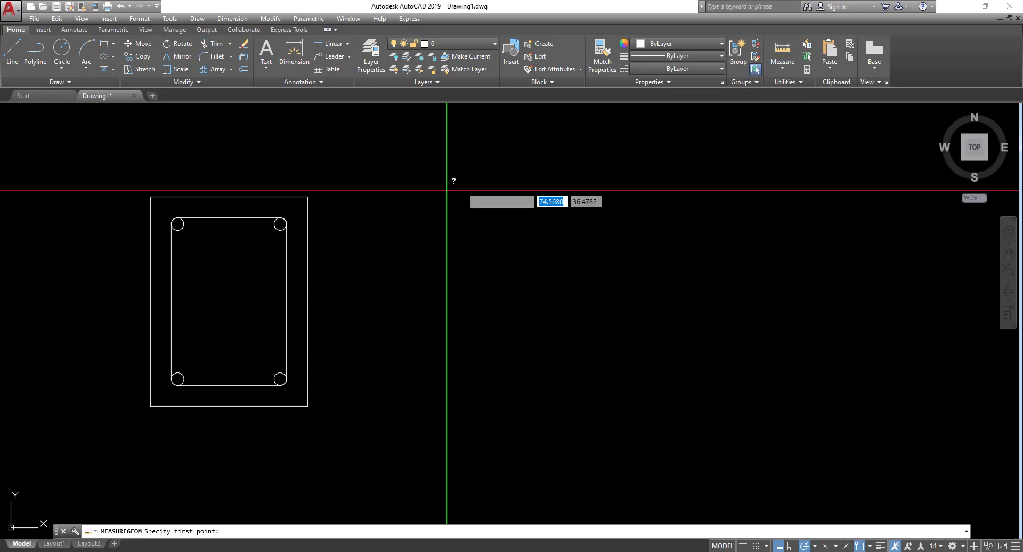
left_click(307, 197)
left_click(306, 406)
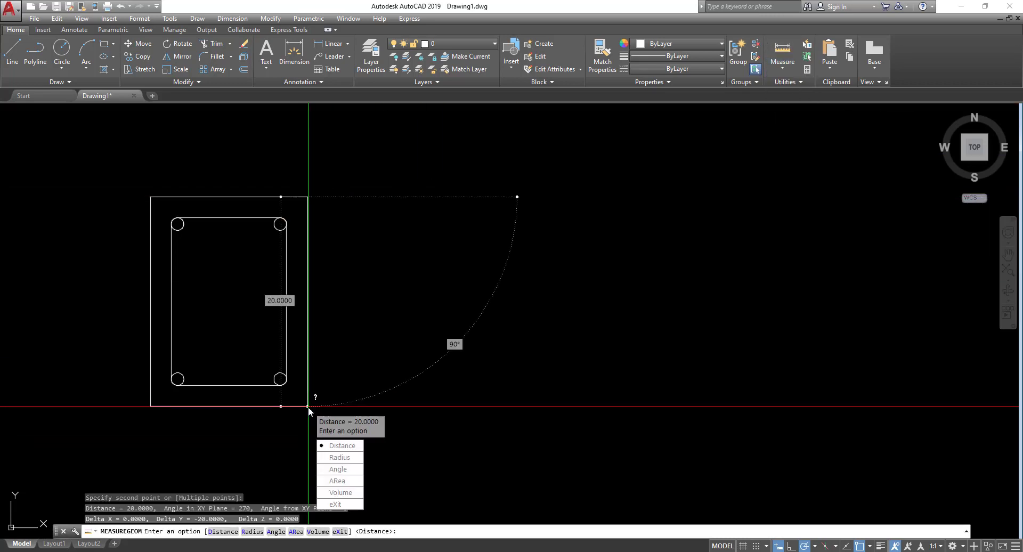
key("Escape")
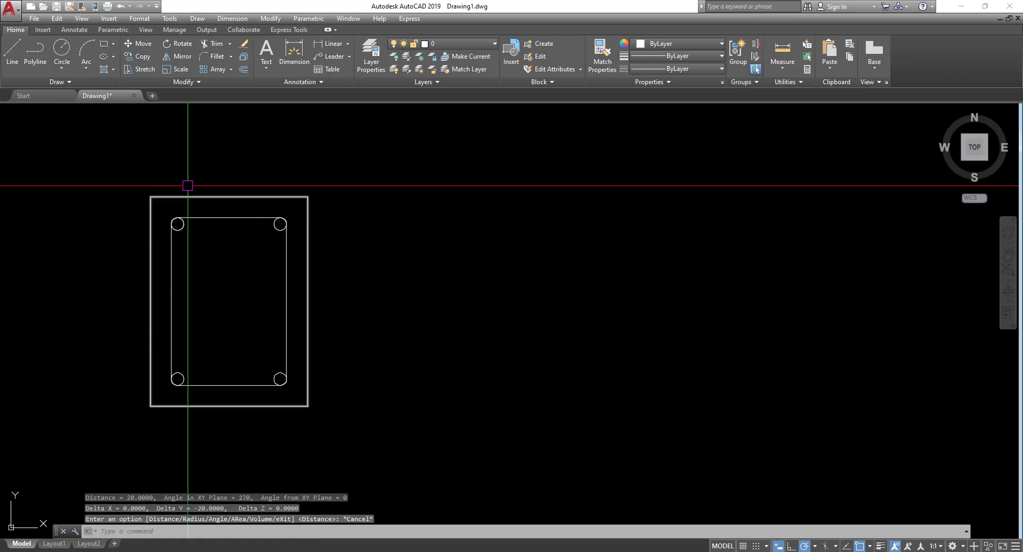
middle_click_drag(149, 167, 141, 239)
middle_click_drag(294, 334, 365, 297)
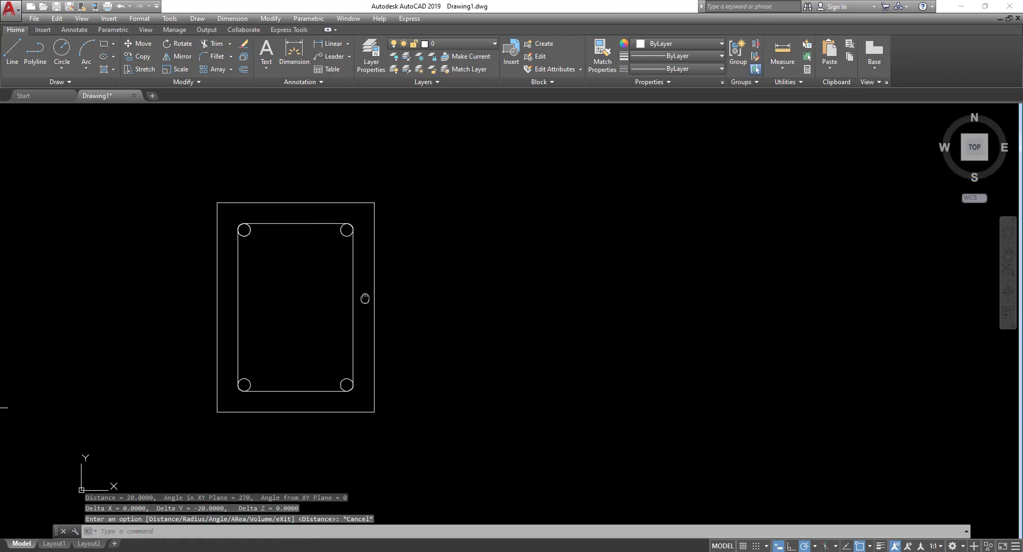
scroll(211, 224, "up", 2)
middle_click_drag(211, 224, 142, 228)
scroll(141, 228, "down", 4)
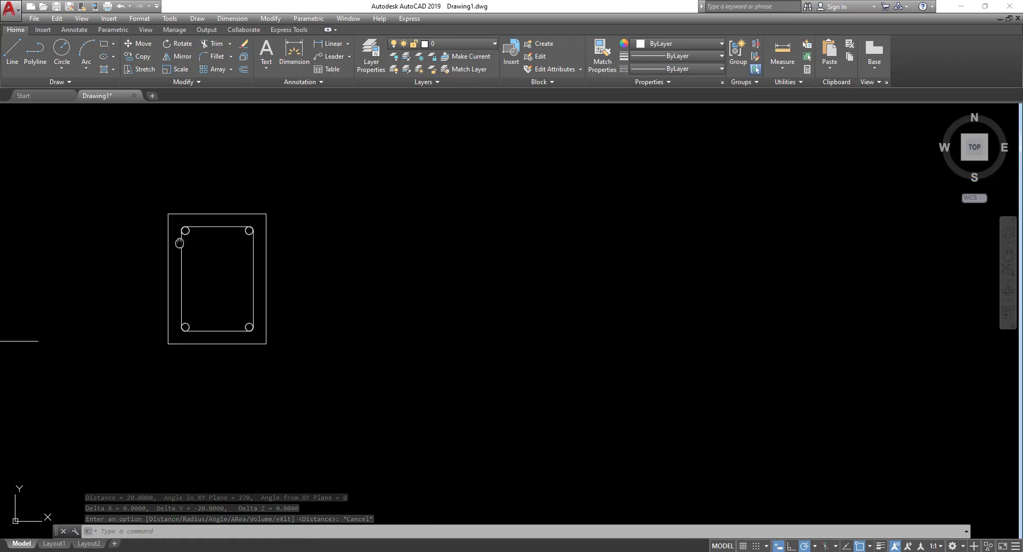
scroll(187, 277, "up", 2)
middle_click_drag(236, 342, 253, 368)
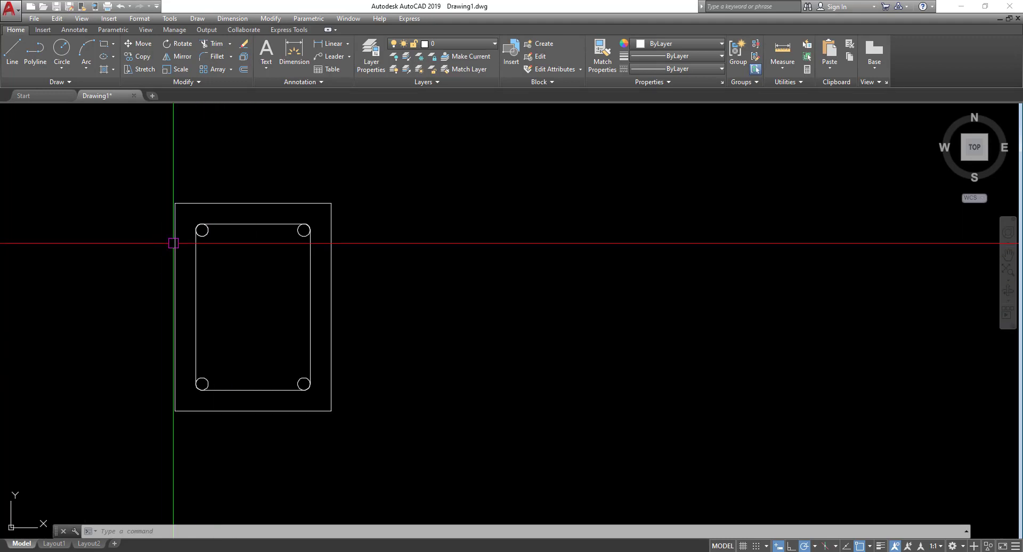
mouse_move(331, 274)
middle_mouse_down()
mouse_move(258, 240)
mouse_move(238, 283)
middle_mouse_up()
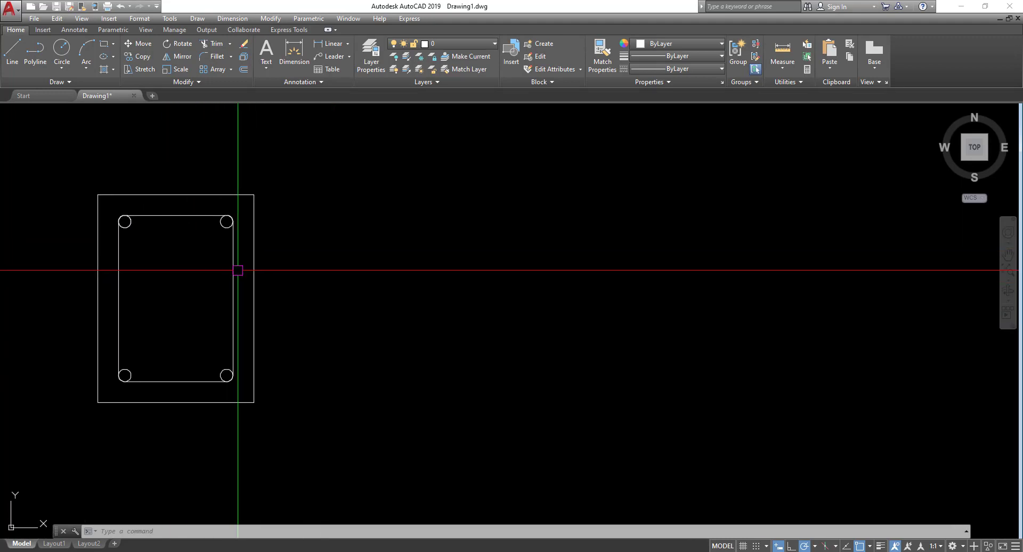
Draw a separate rectangle 20 wide by 25 high to the right of the figure with the corner circles
left_click(103, 51)
left_click(430, 393)
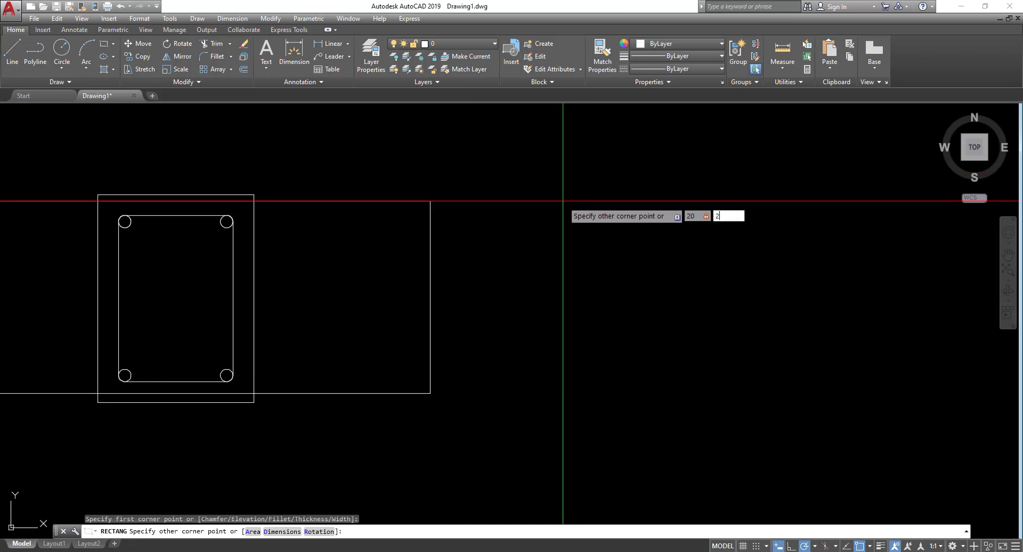
key("Return")
scroll(591, 204, "down", 3)
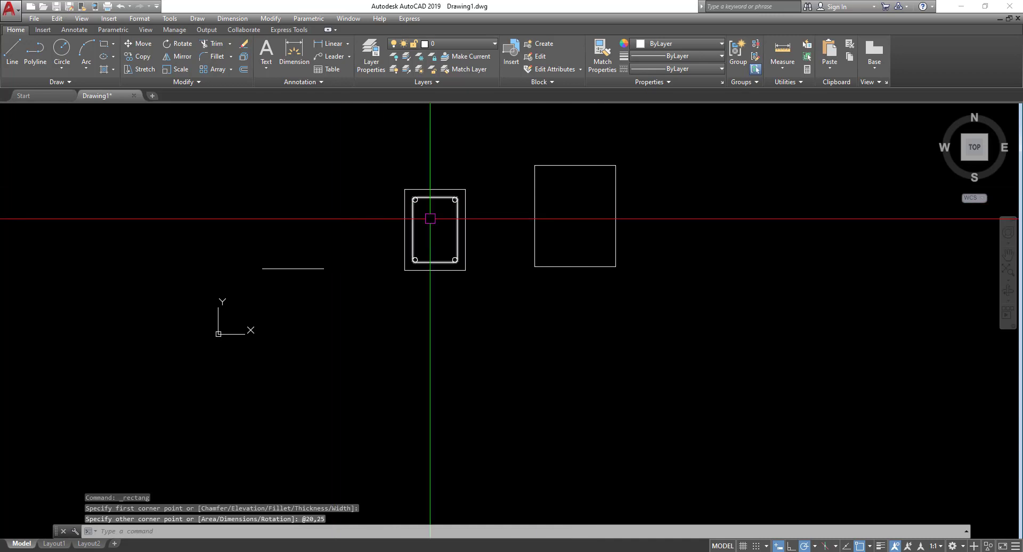
Move the whole figure with the corner circles by its bottom-edge midpoint to the right side of the 20 by 25 rectangle
scroll(425, 221, "up", 1)
middle_click_drag(425, 221, 109, 274)
left_click(41, 155)
left_click(186, 328)
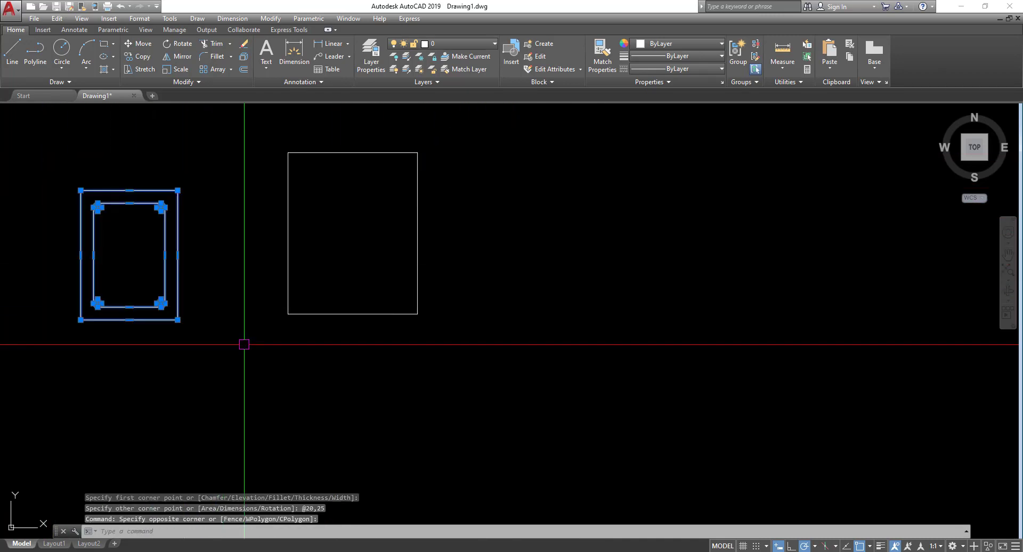
type("m")
key("Return")
left_click(129, 320)
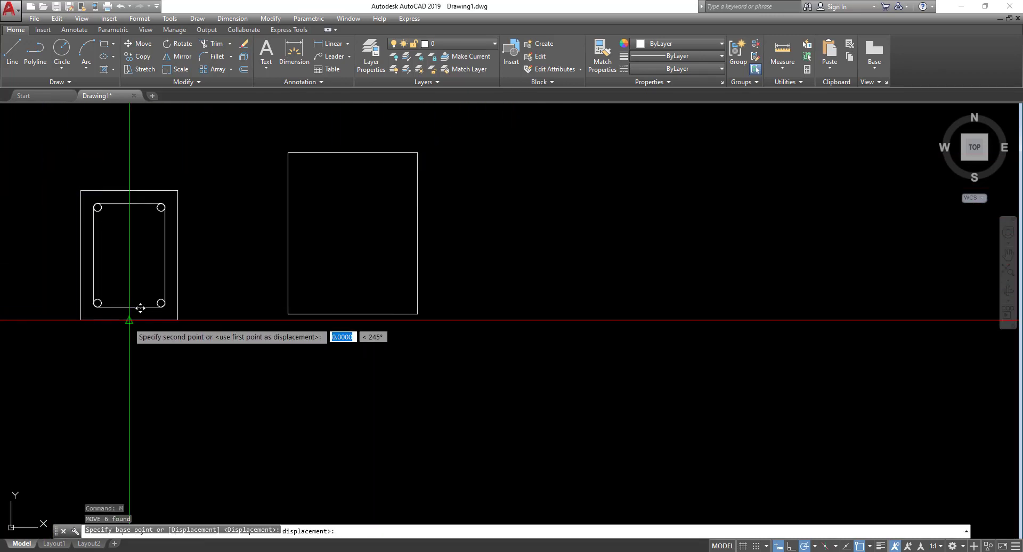
left_click(530, 302)
middle_click_drag(494, 190, 404, 216)
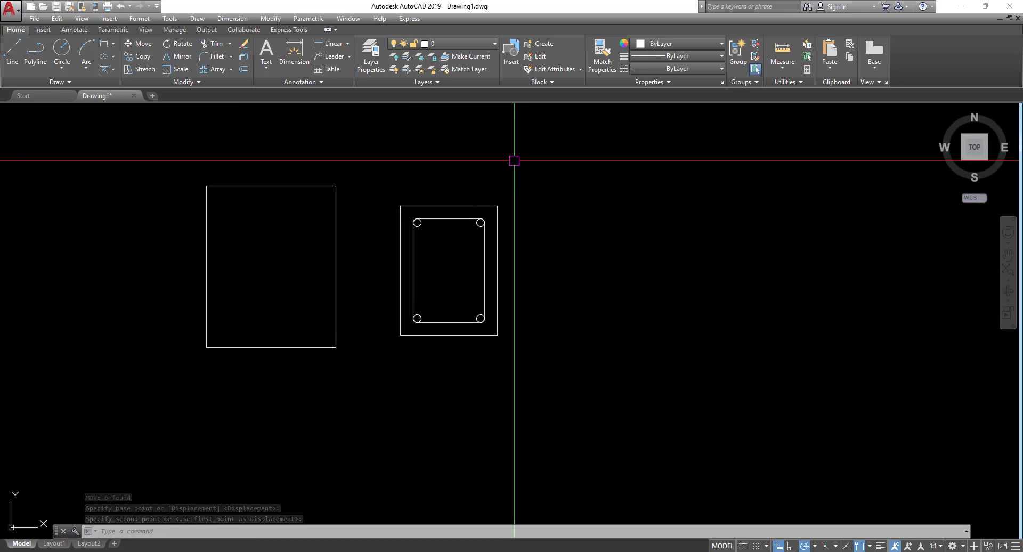
Measure the top and right edges of the moved figure's outer rectangle
left_click(782, 66)
left_click(786, 105)
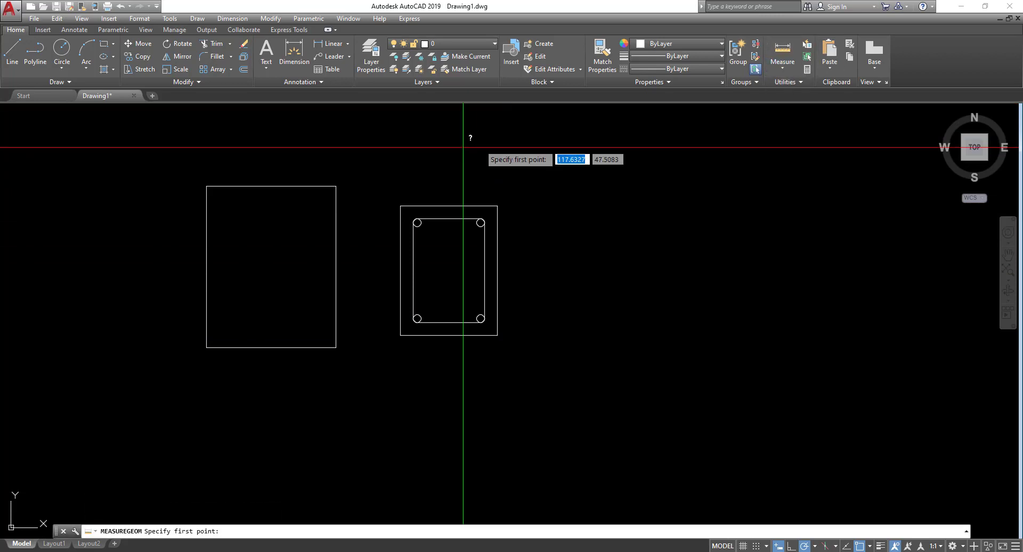
left_click(401, 205)
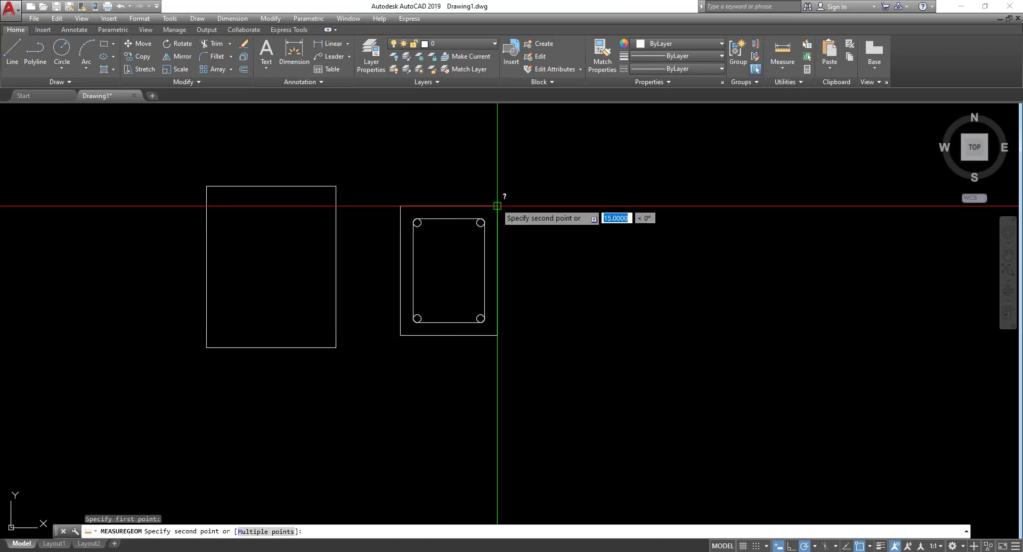
left_click(497, 206)
key("Return")
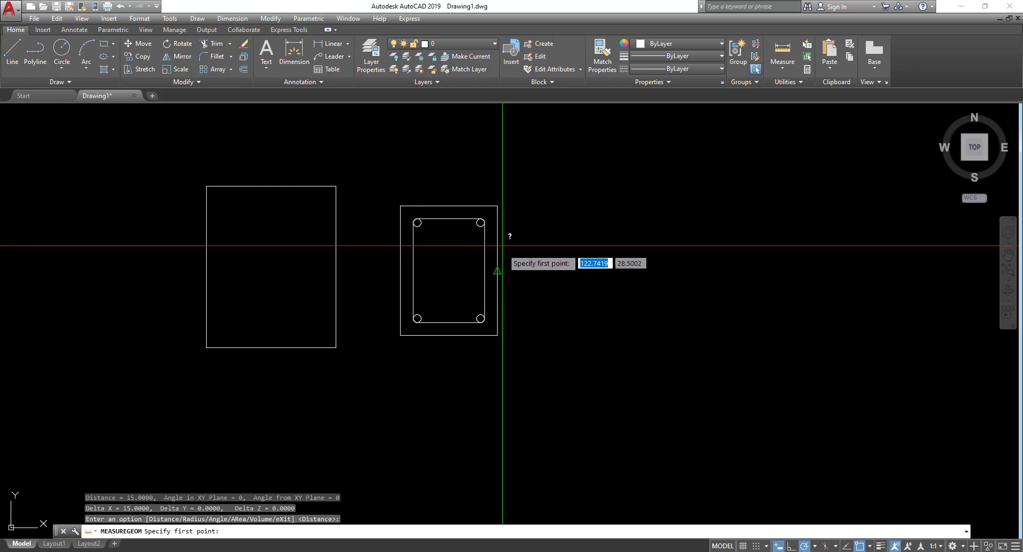
left_click(497, 206)
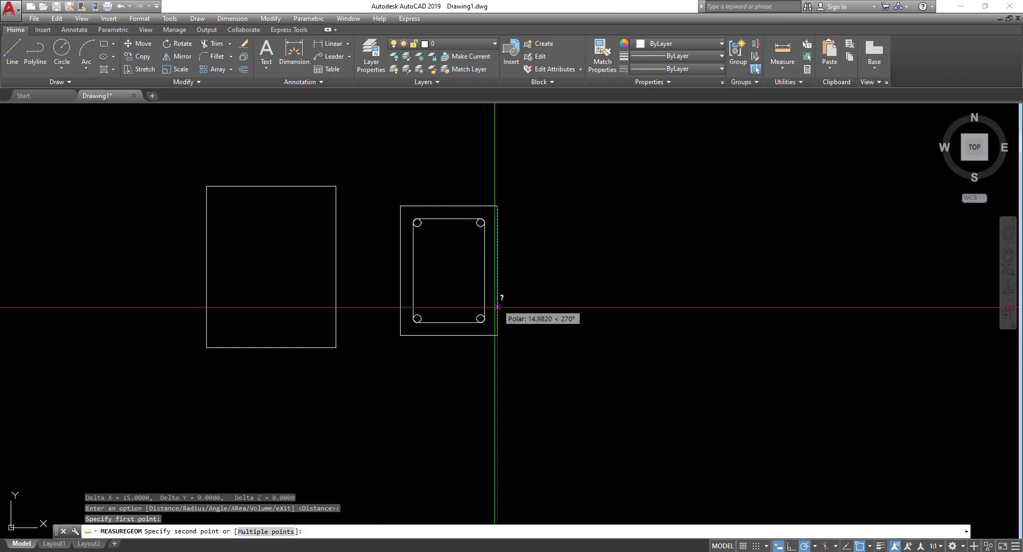
left_click(497, 335)
key("Escape")
Copy the whole figure with the corner circles to the left side of the 20 by 25 rectangle
left_click(393, 187)
left_click(509, 344)
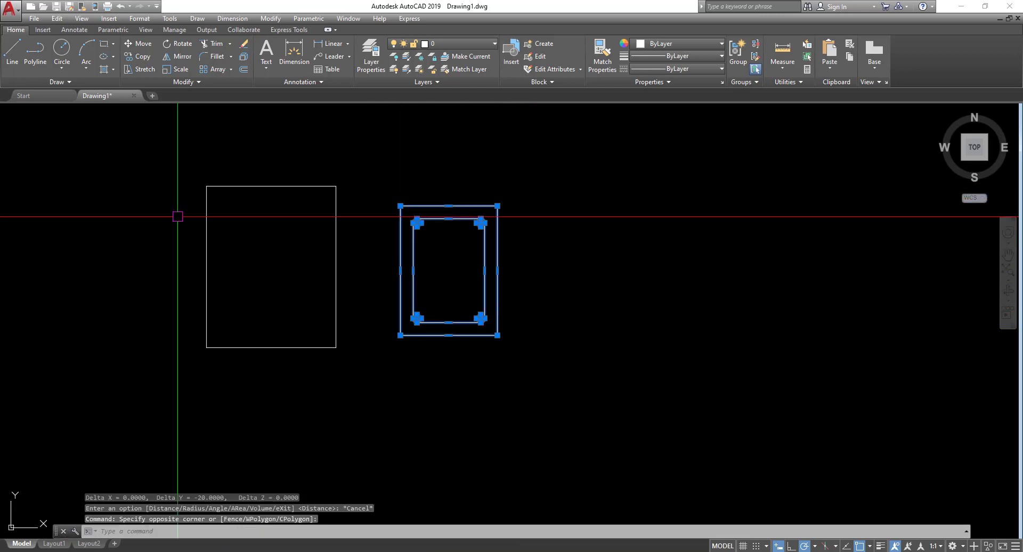
left_click(139, 54)
left_click(457, 278)
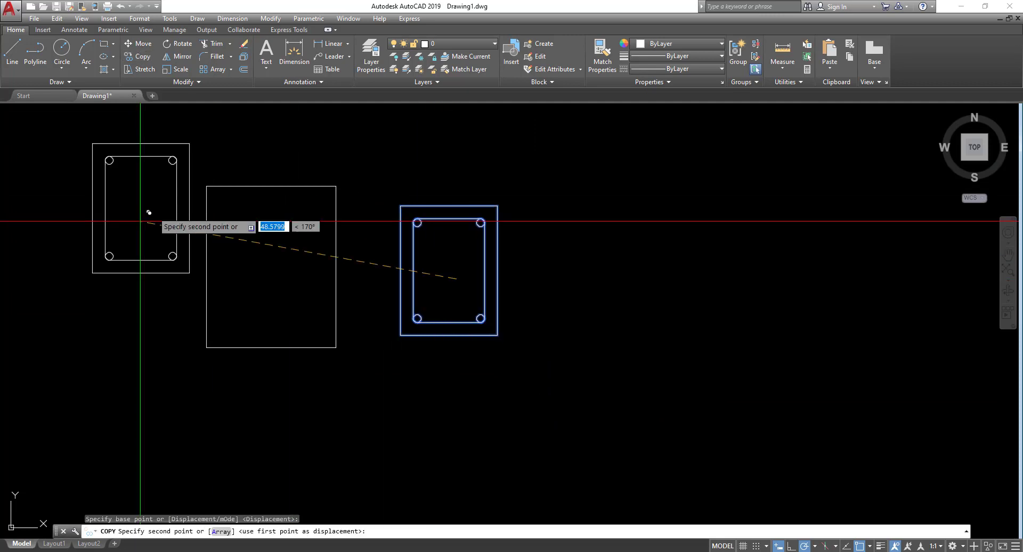
left_click(83, 268)
key("Escape")
Place a horizontal linear dimension above the top edge of the right-hand figure's outer rectangle
mouse_move(450, 273)
middle_mouse_down()
mouse_move(467, 282)
mouse_move(442, 262)
middle_mouse_up()
scroll(468, 257, "up", 2)
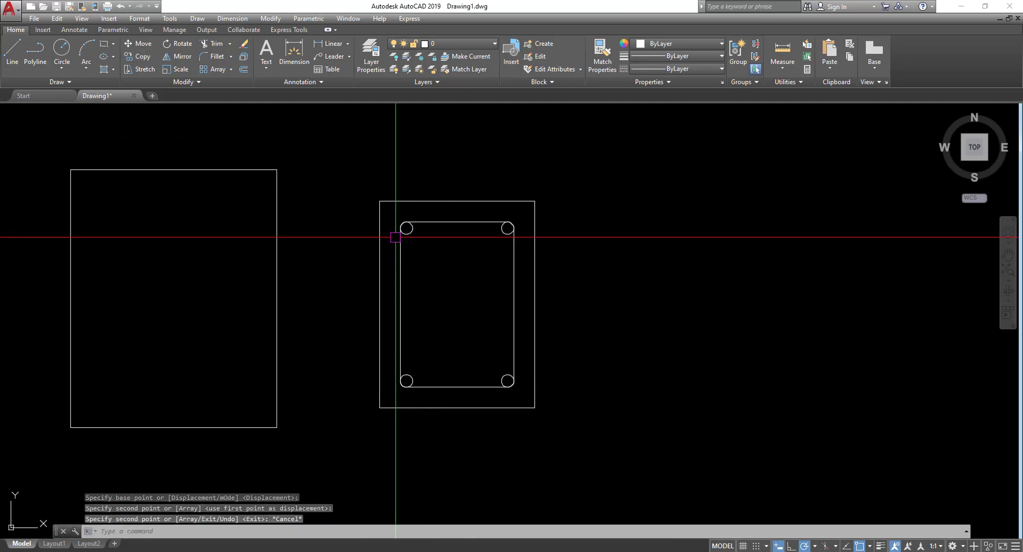
mouse_move(344, 204)
middle_mouse_down()
mouse_move(354, 217)
mouse_move(381, 208)
middle_mouse_up()
middle_click_drag(538, 264, 450, 235)
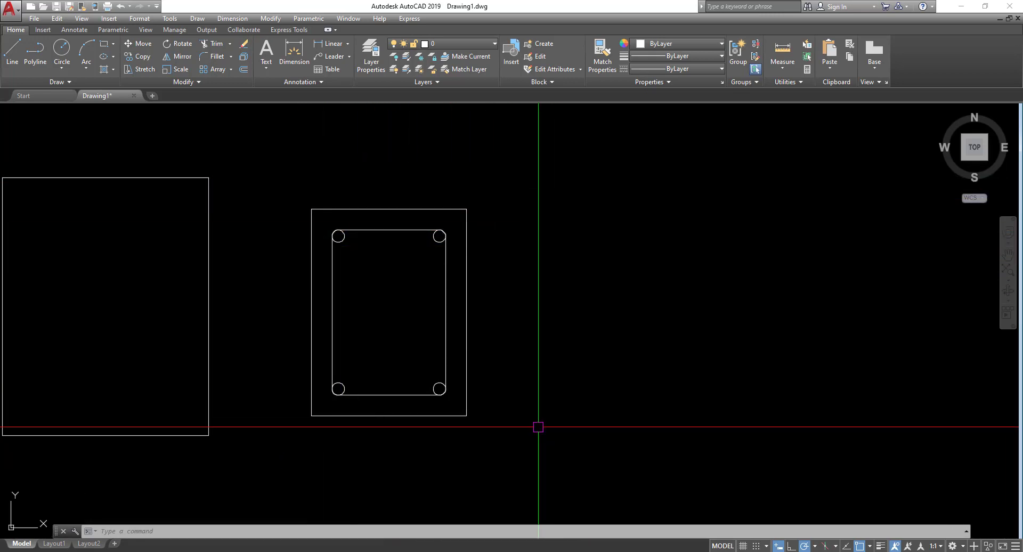
left_click(342, 45)
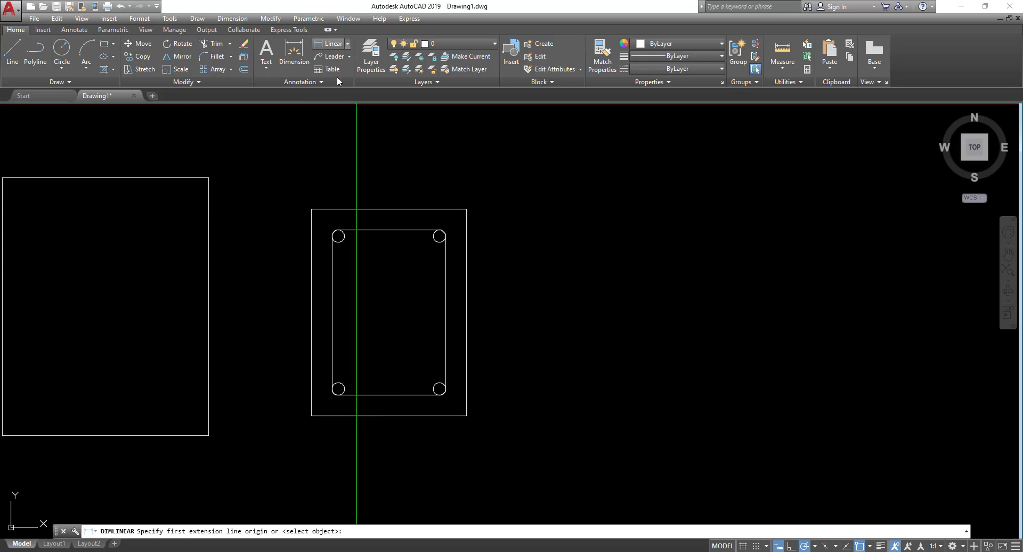
left_click(312, 209)
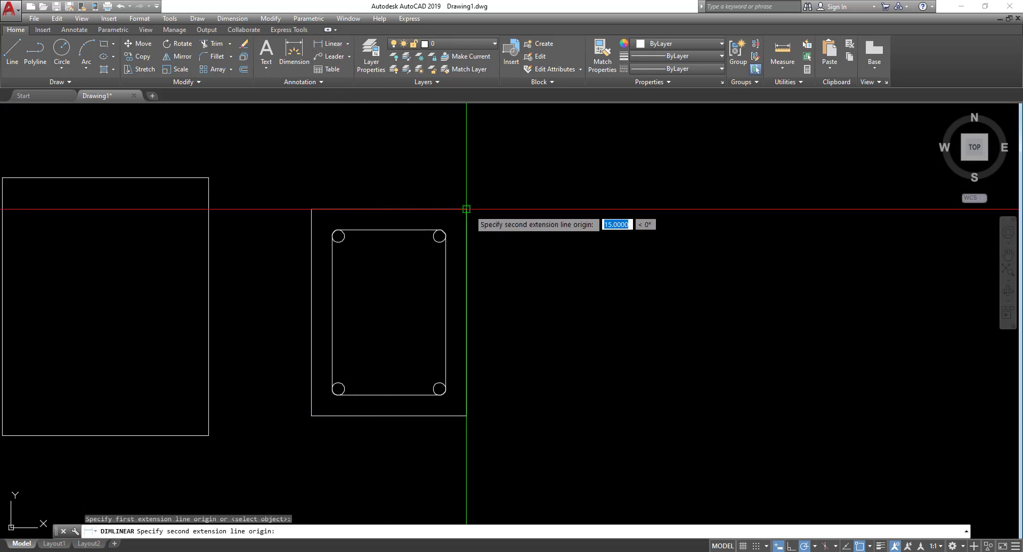
left_click(461, 209)
scroll(400, 182, "up", 6)
scroll(398, 190, "up", 2)
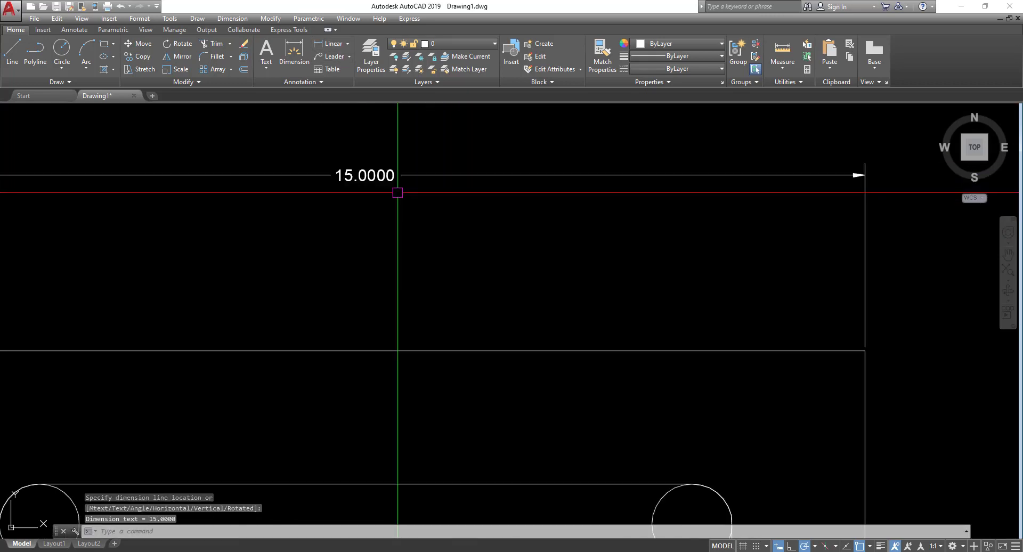
scroll(400, 181, "down", 4)
scroll(410, 171, "up", 2)
middle_click_drag(406, 180, 422, 235)
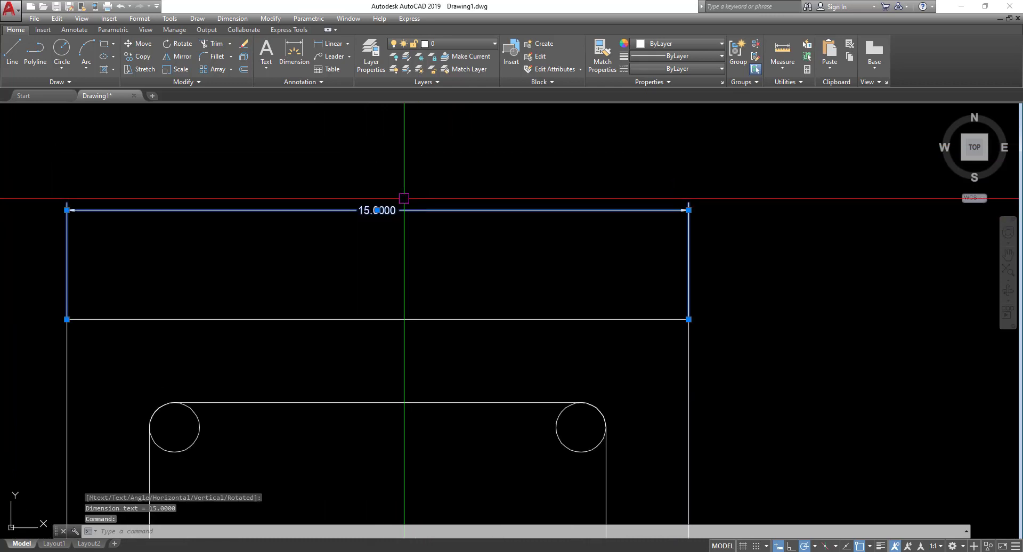
Erase the linear dimension above the outer rectangle
left_click(384, 211)
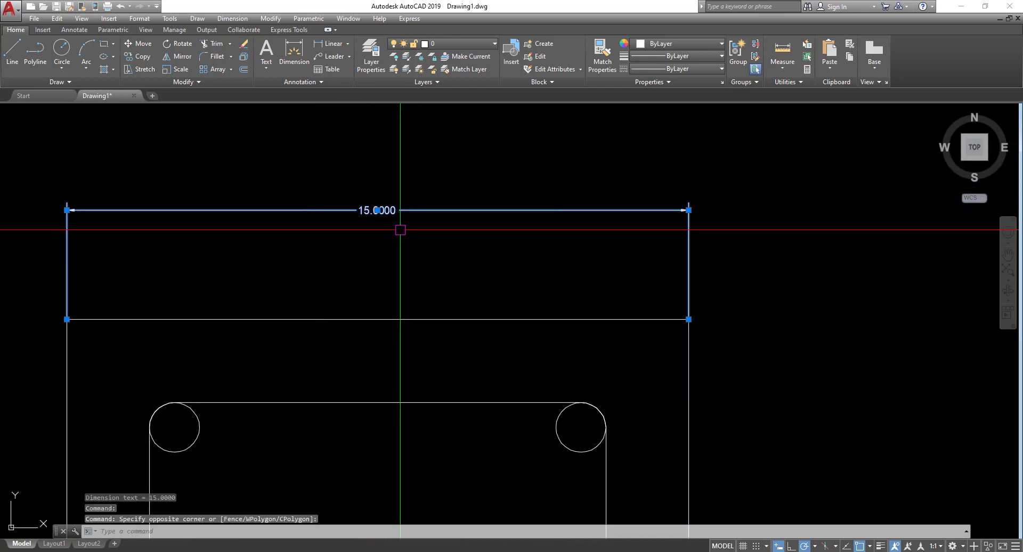
type("e")
key("Return")
Modify the Standard dimension style to use green text placed vertically above the dimension line
key("Return")
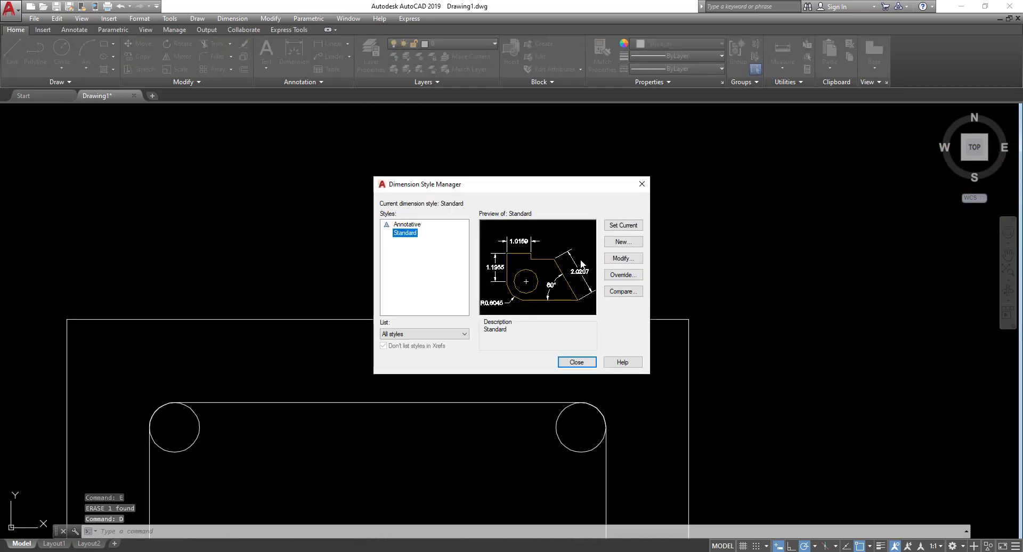
left_click(625, 258)
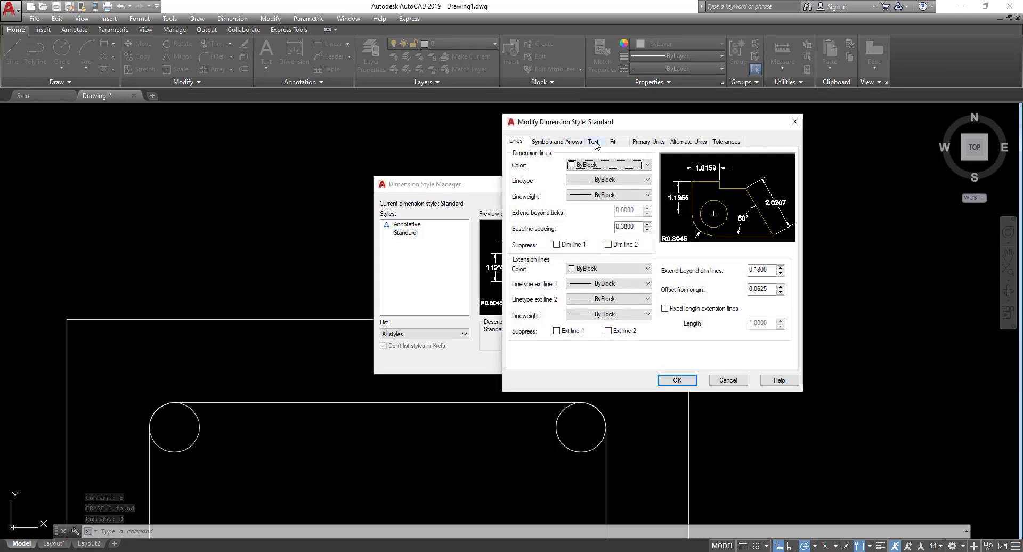
left_click(594, 142)
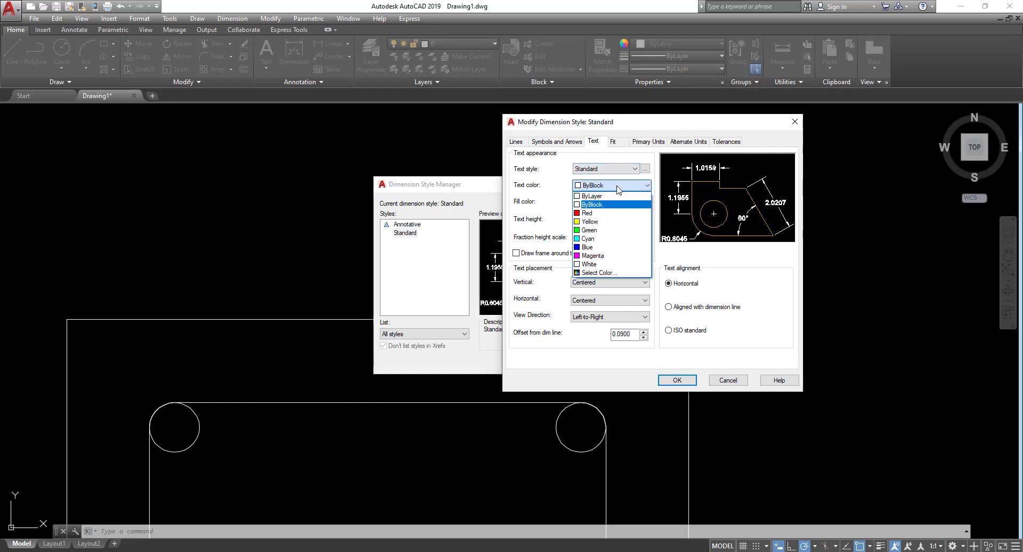
left_click(598, 231)
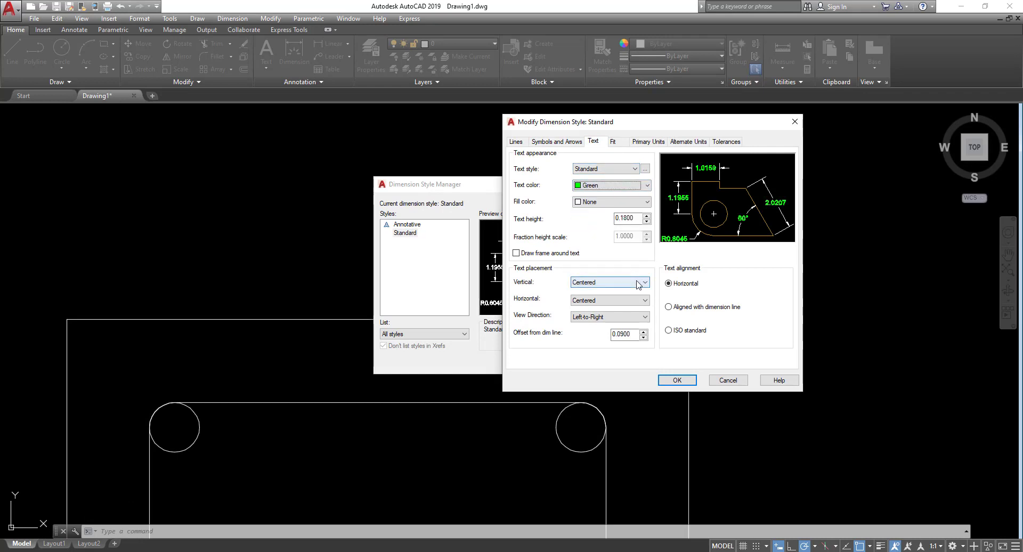
left_click(599, 300)
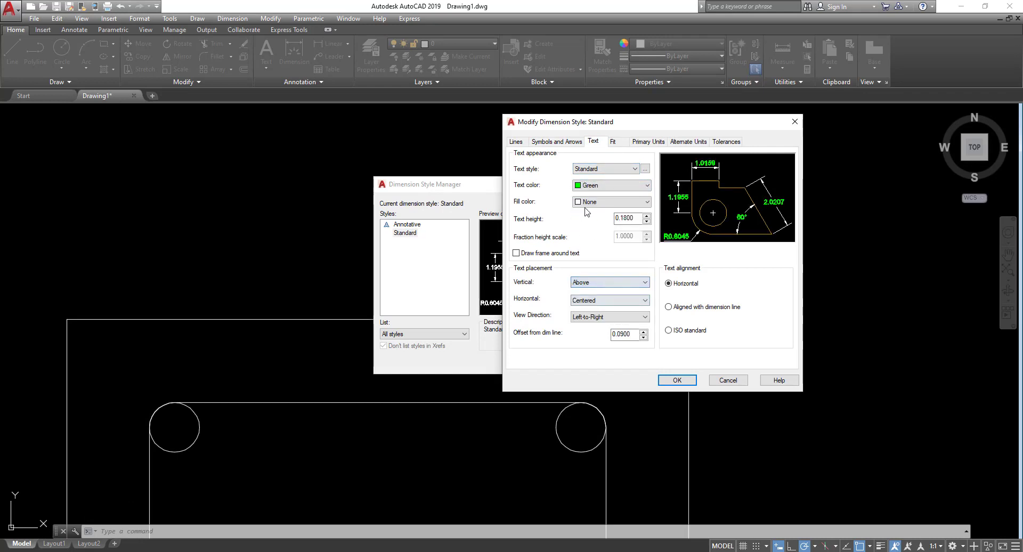
left_click(557, 141)
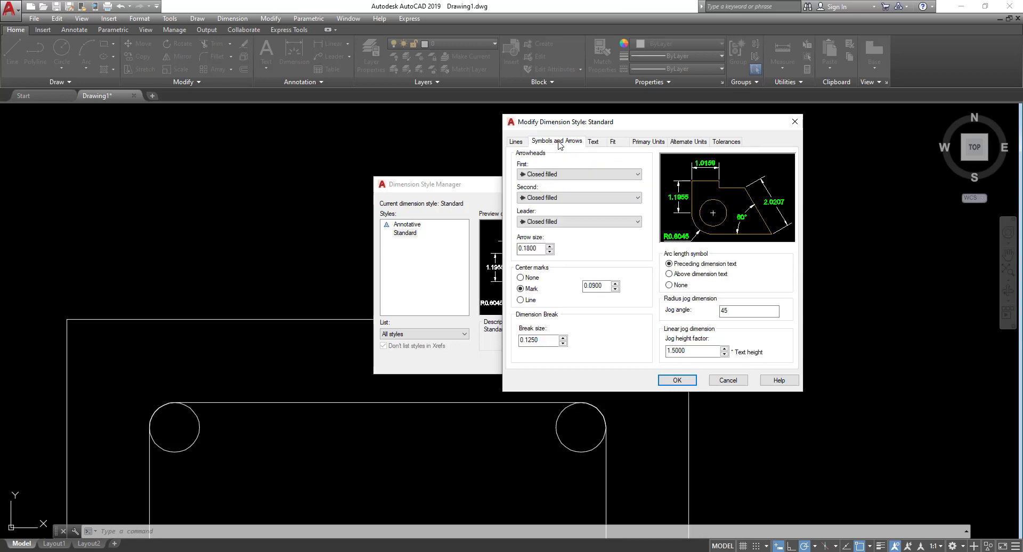
left_click(593, 142)
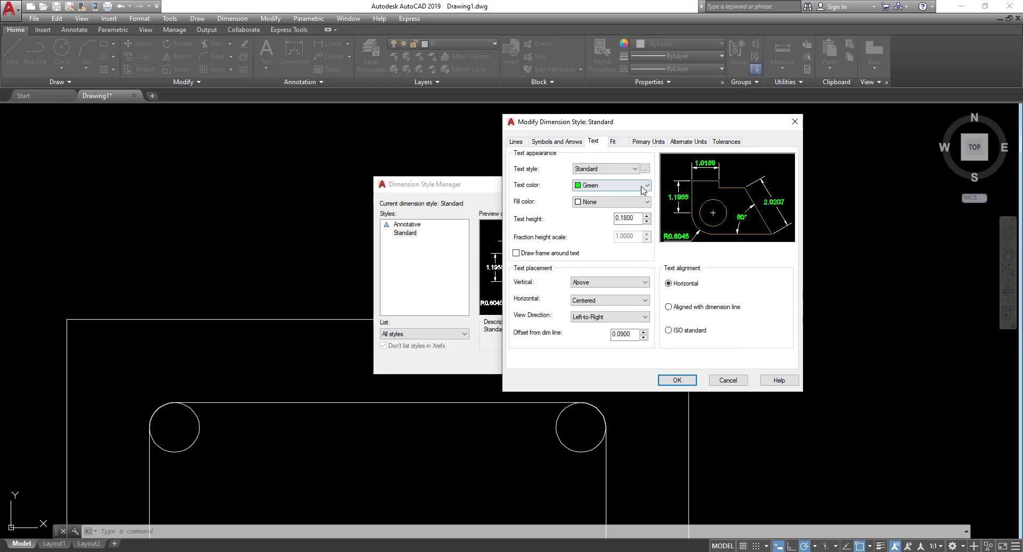
Set the Standard dimension style's overall scale to 5 and its linear dimension precision to 0
left_click(615, 144)
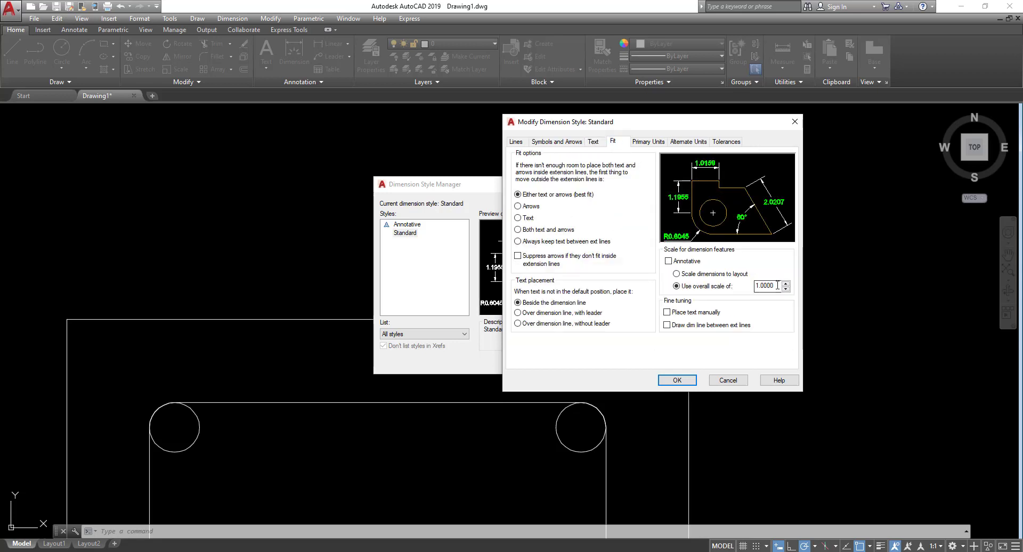
type("5")
left_click(646, 142)
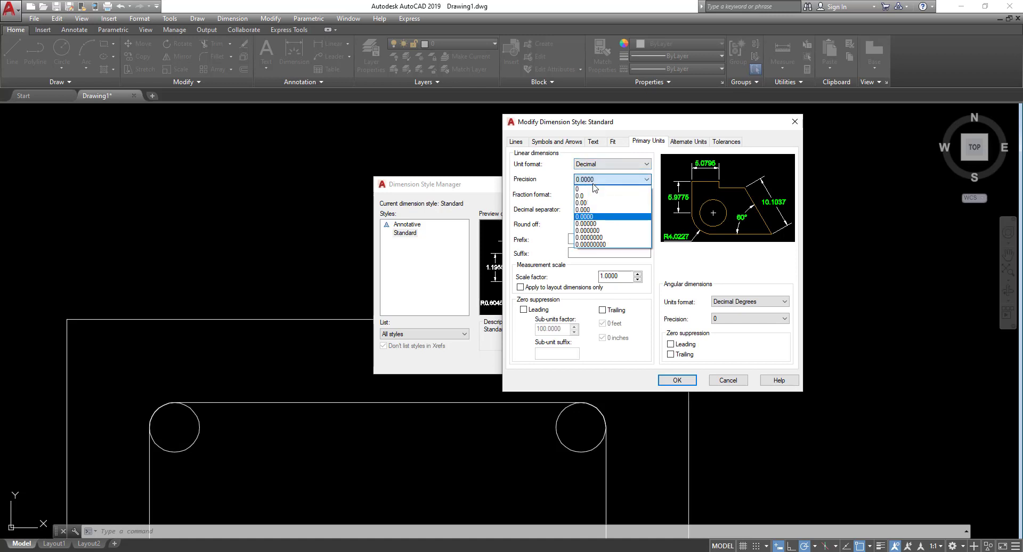
left_click(591, 189)
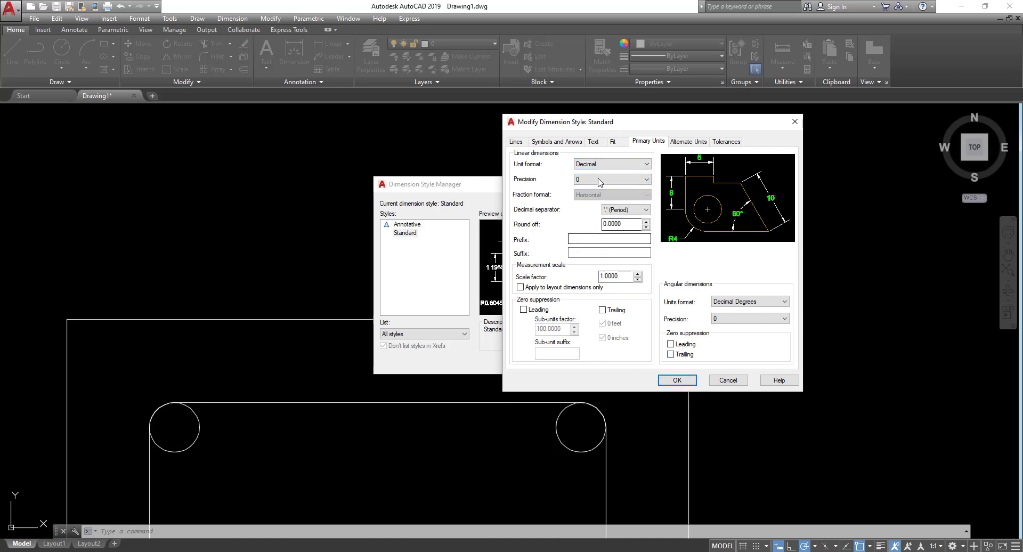
Align the Standard style's text with the dimension line and save the dimension style changes
left_click(594, 141)
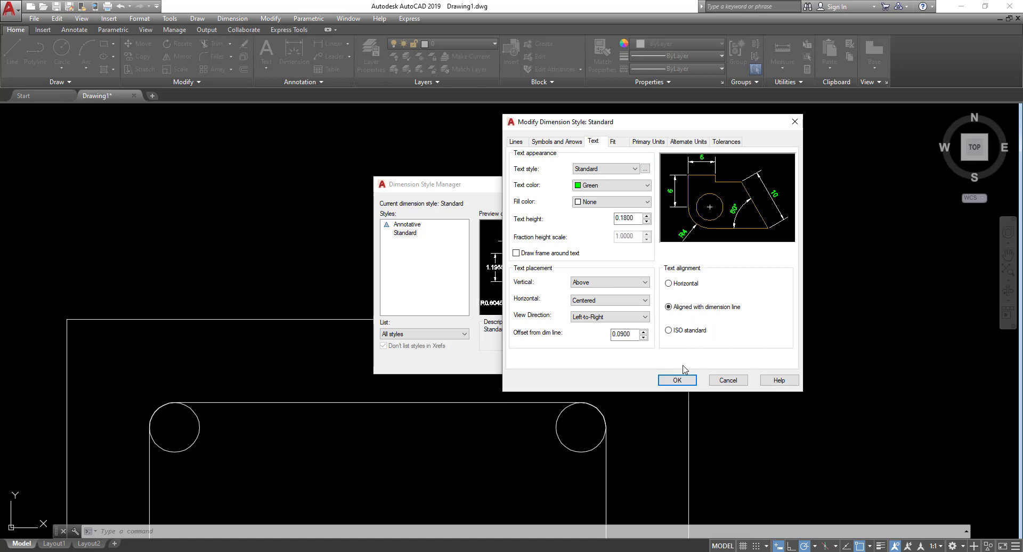
left_click(676, 380)
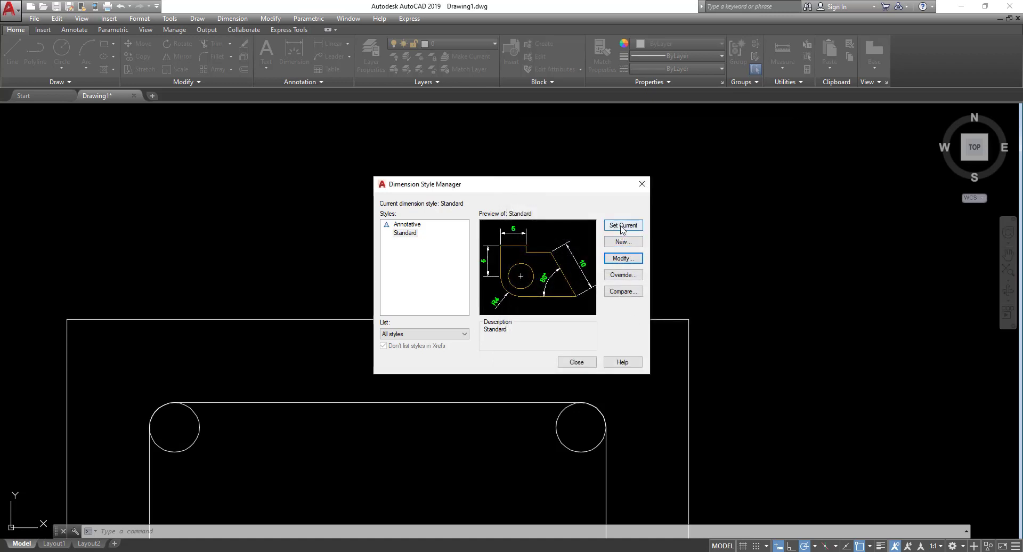
left_click(576, 362)
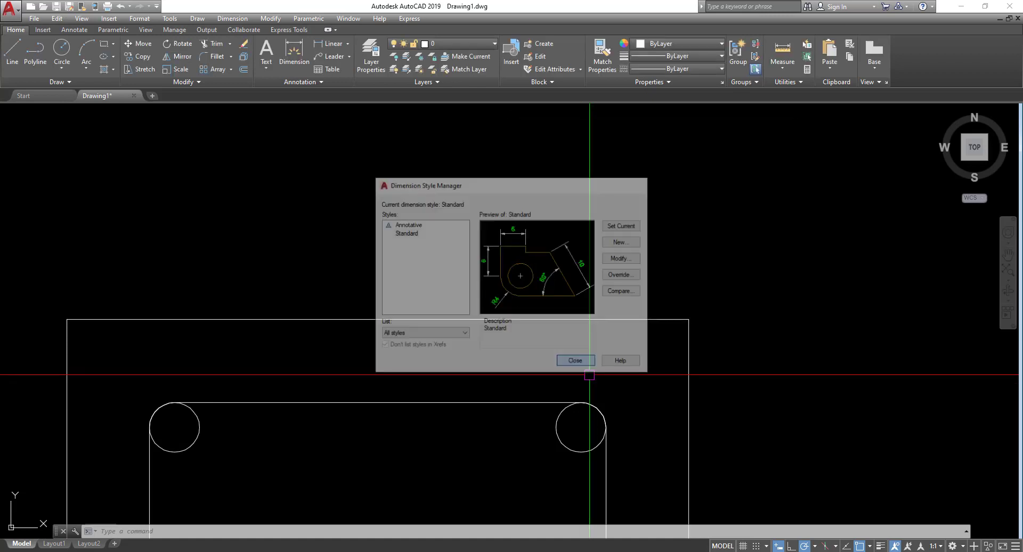
Place a horizontal linear dimension above the top edge of the right-hand figure's outer rectangle
left_click(328, 43)
left_click(67, 319)
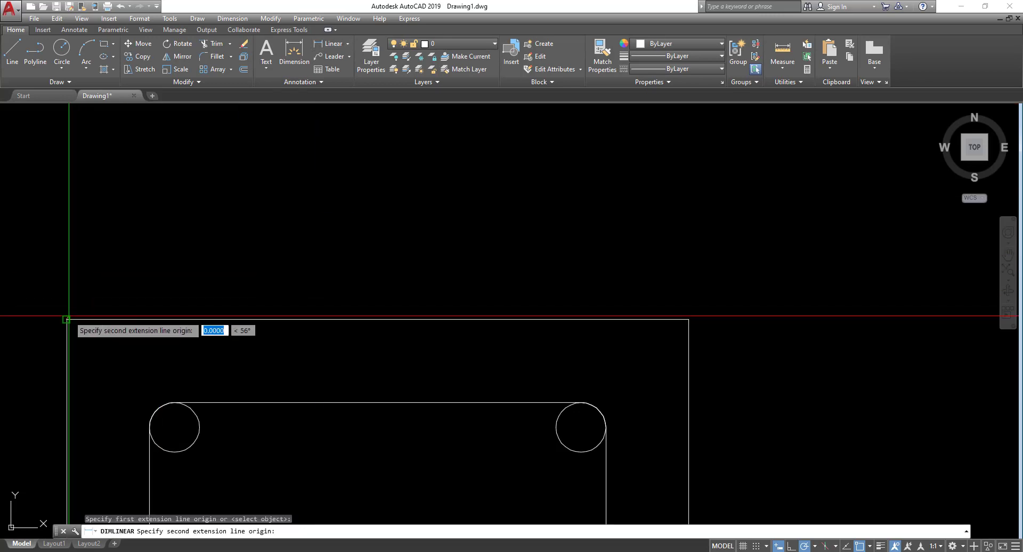
left_click(688, 319)
left_click(647, 212)
Place a vertical linear dimension beside the left edge of the right-hand figure's outer rectangle
scroll(717, 144, "down", 6)
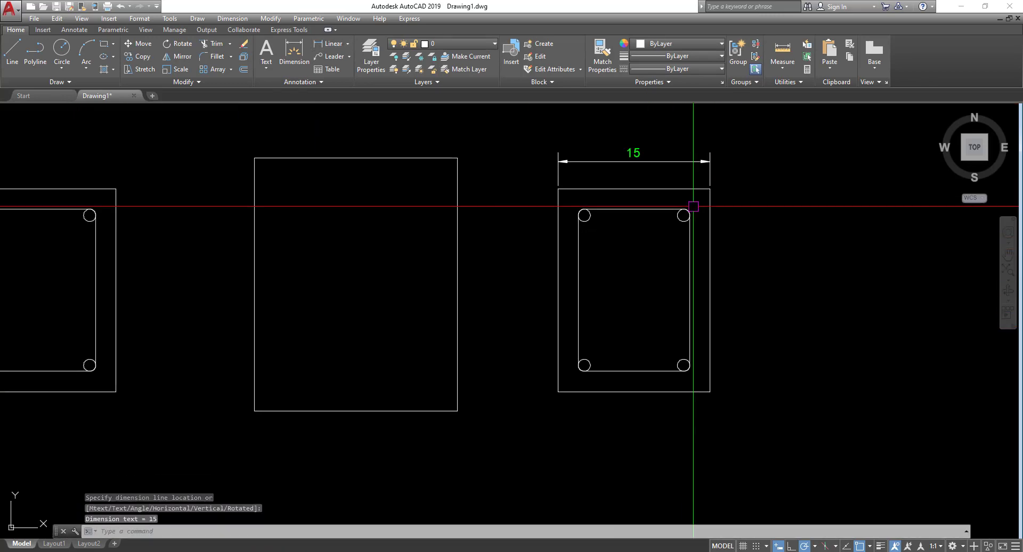
key("Return")
left_click(558, 188)
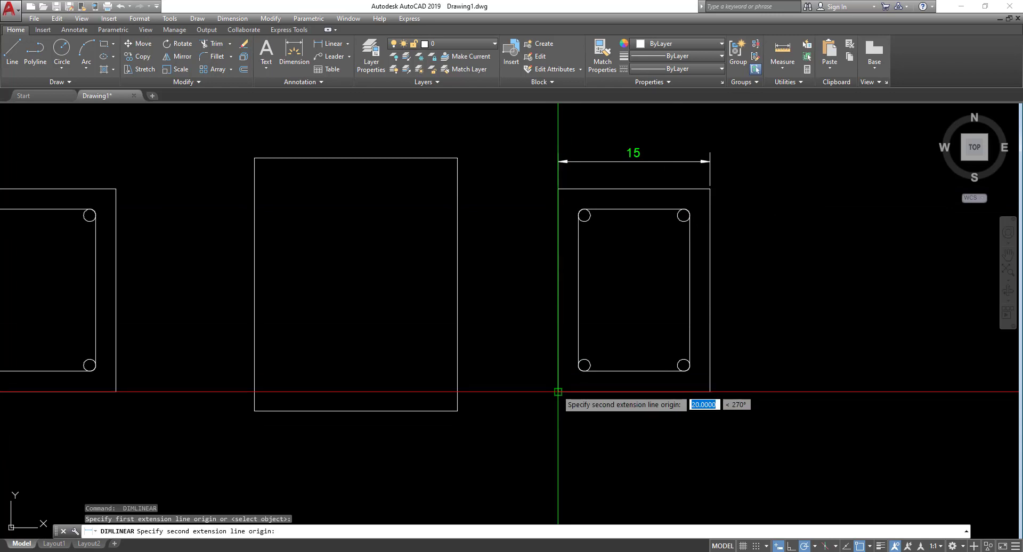
left_click(557, 392)
left_click(526, 379)
Try stretching the right half of the dimensioned figure 5 units to the right using a crossing window, and undo the stretch
middle_click_drag(576, 189, 365, 216)
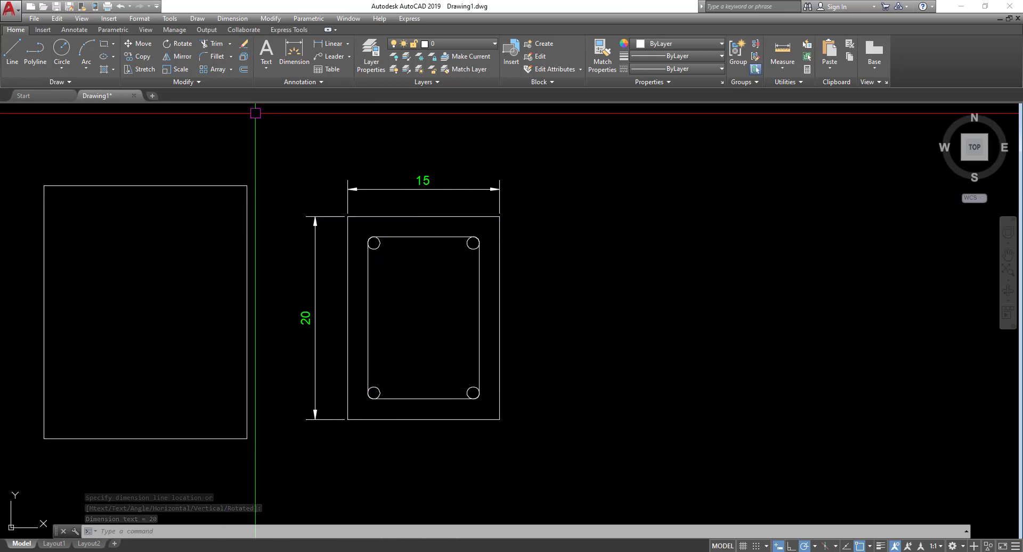
middle_click_drag(322, 194, 260, 197)
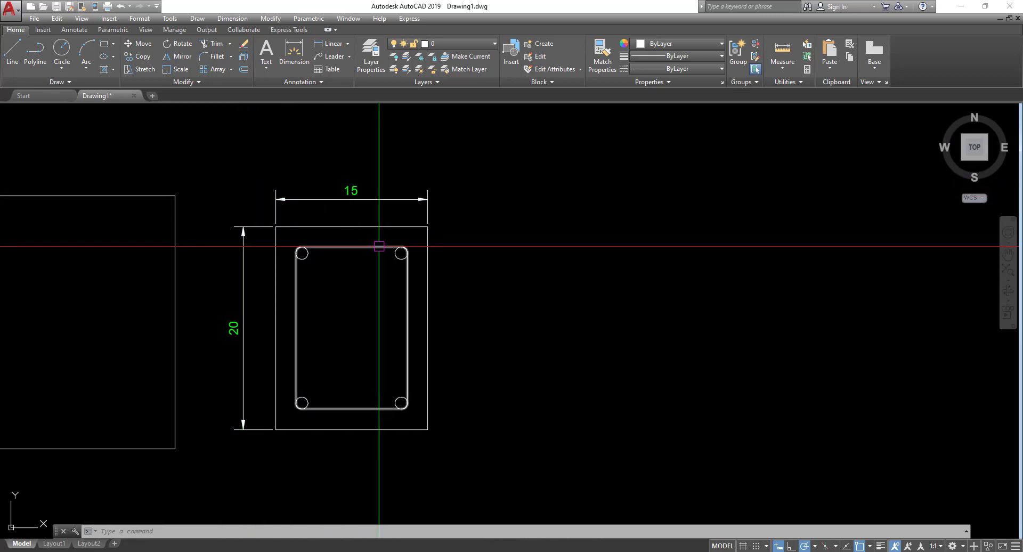
middle_click_drag(378, 246, 315, 225)
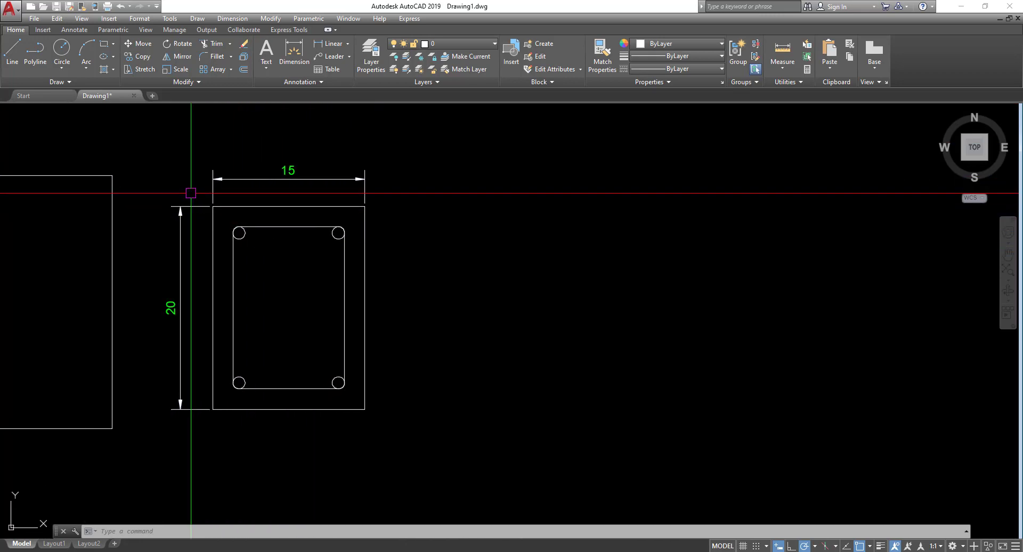
middle_click_drag(508, 341, 527, 355)
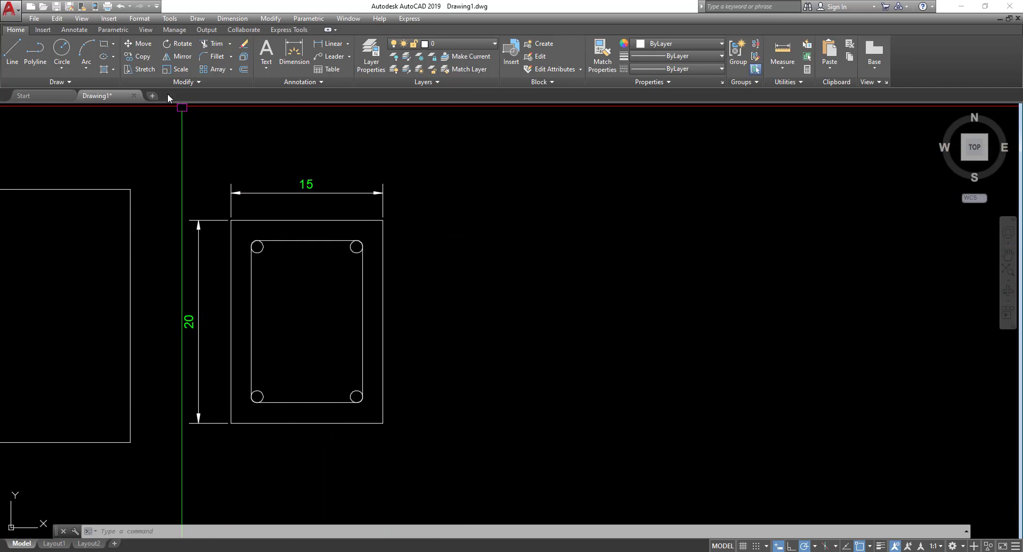
left_click(140, 69)
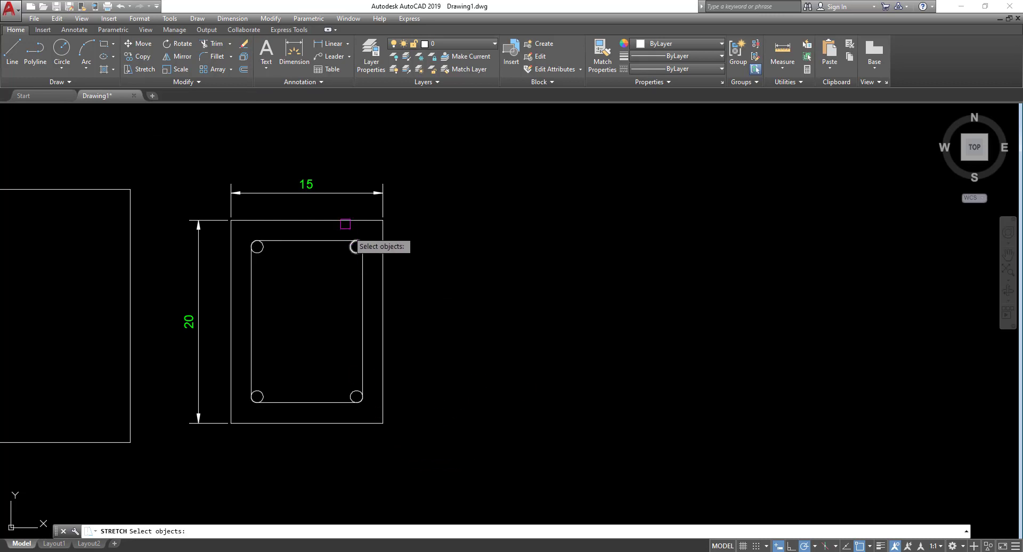
left_click(363, 269)
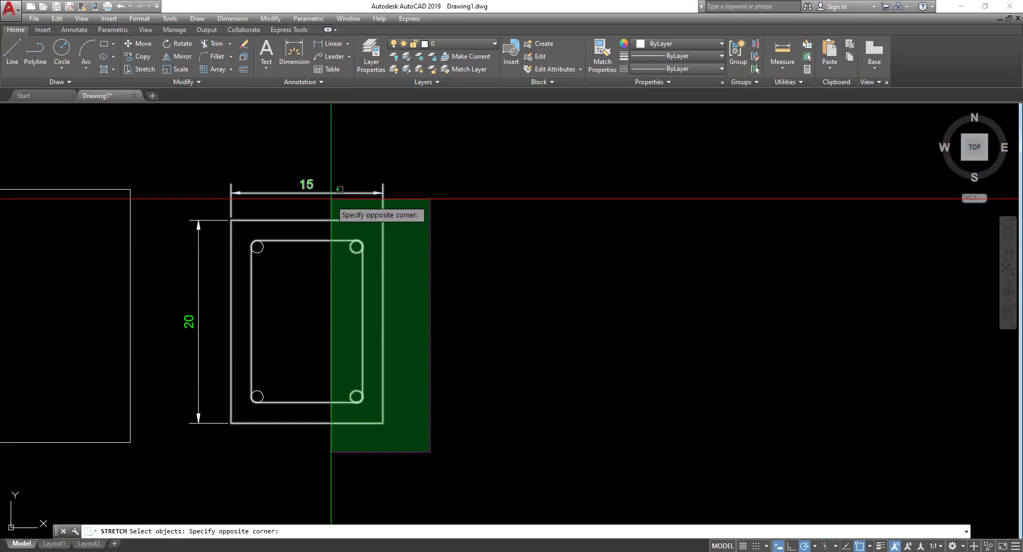
left_click(325, 162)
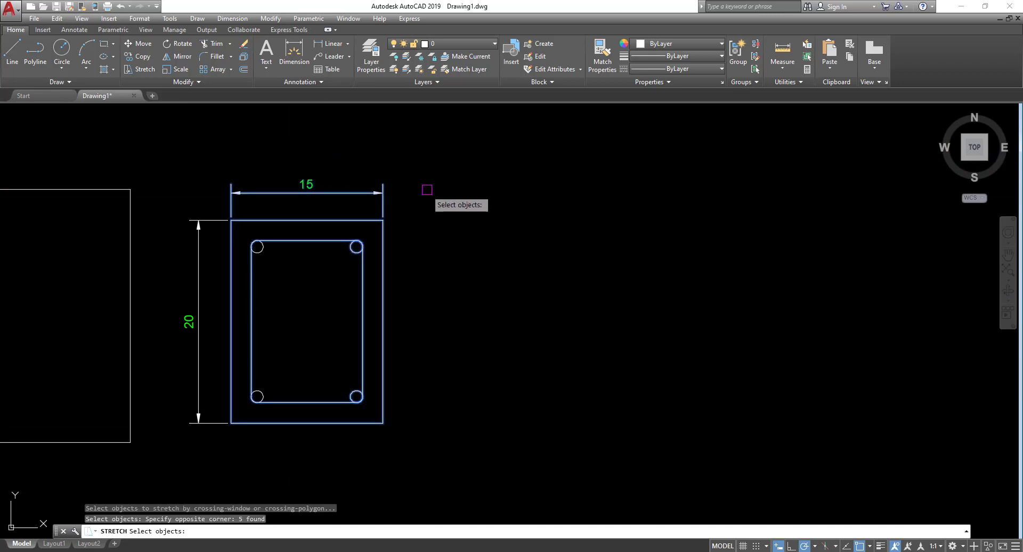
key("Return")
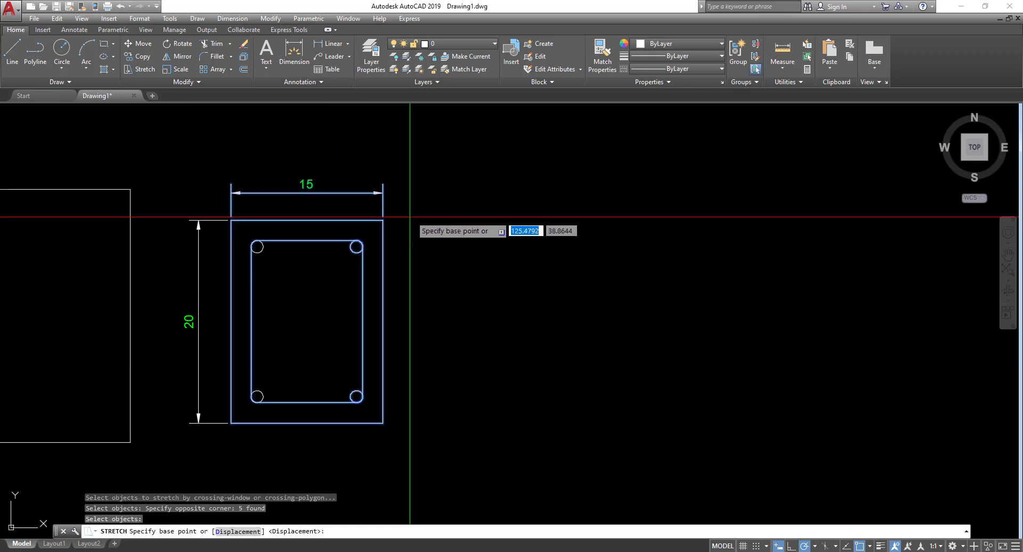
left_click(382, 219)
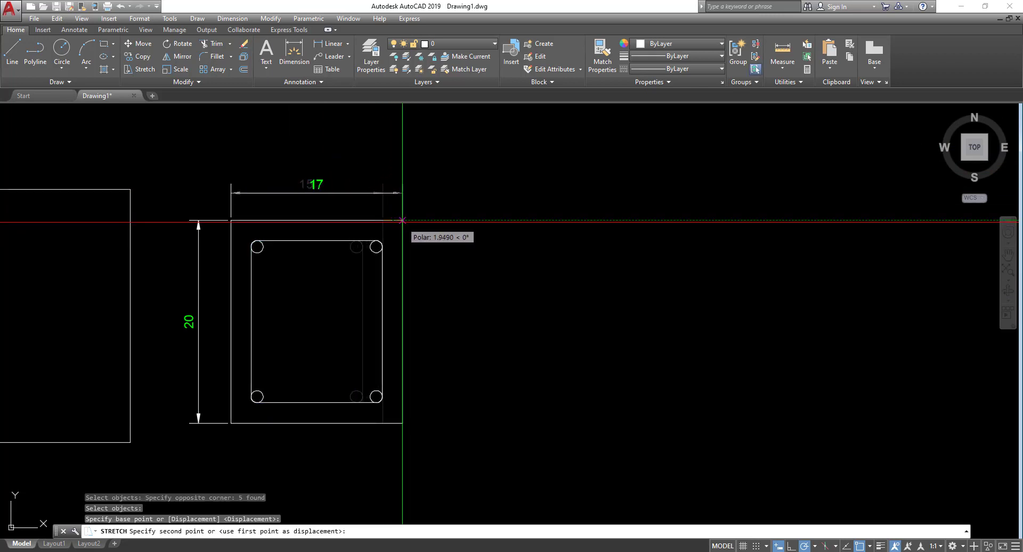
key("Return")
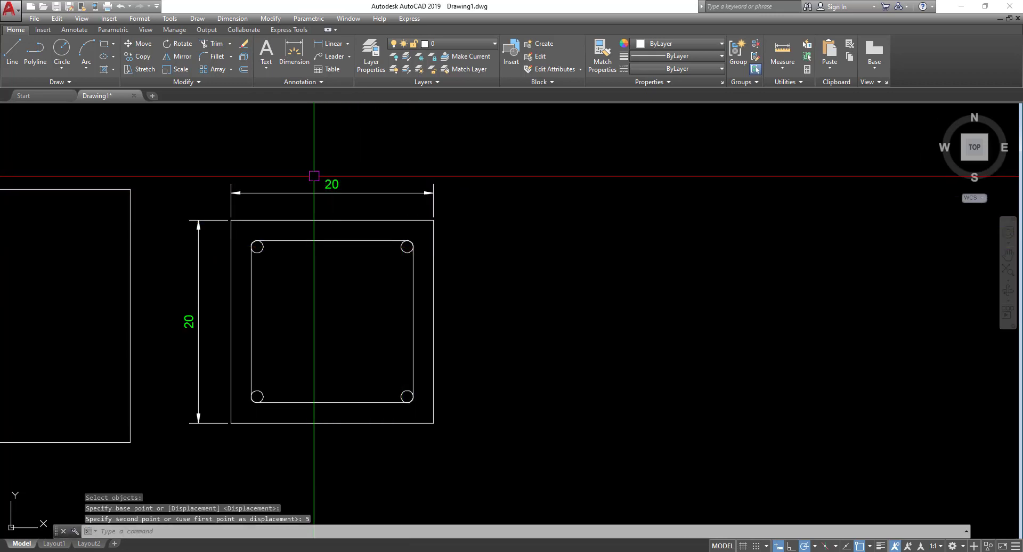
key("ctrl+z")
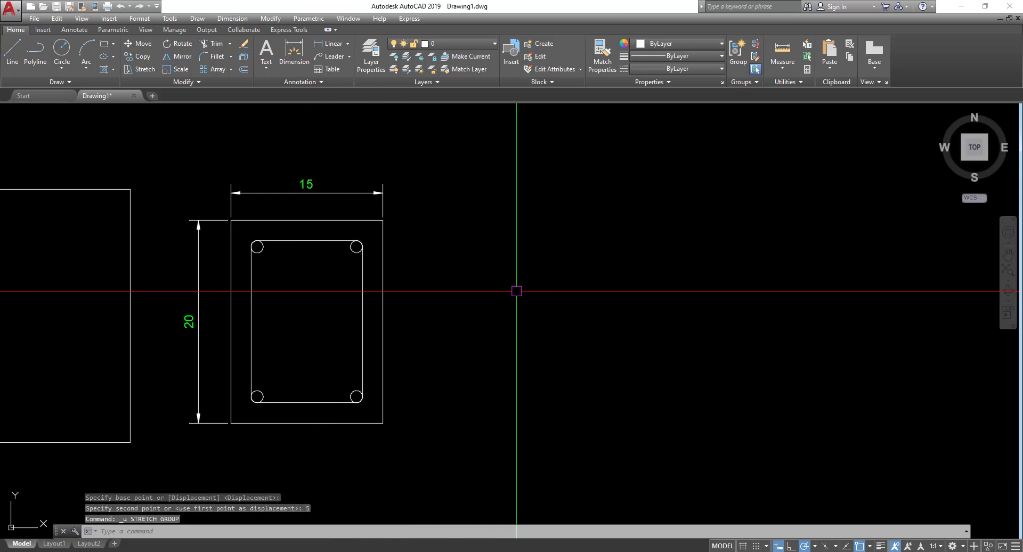
Run Stretch on the entire figure with both dimensions enclosed, displacing it 5 units to the right from its top-right corner
left_click(143, 67)
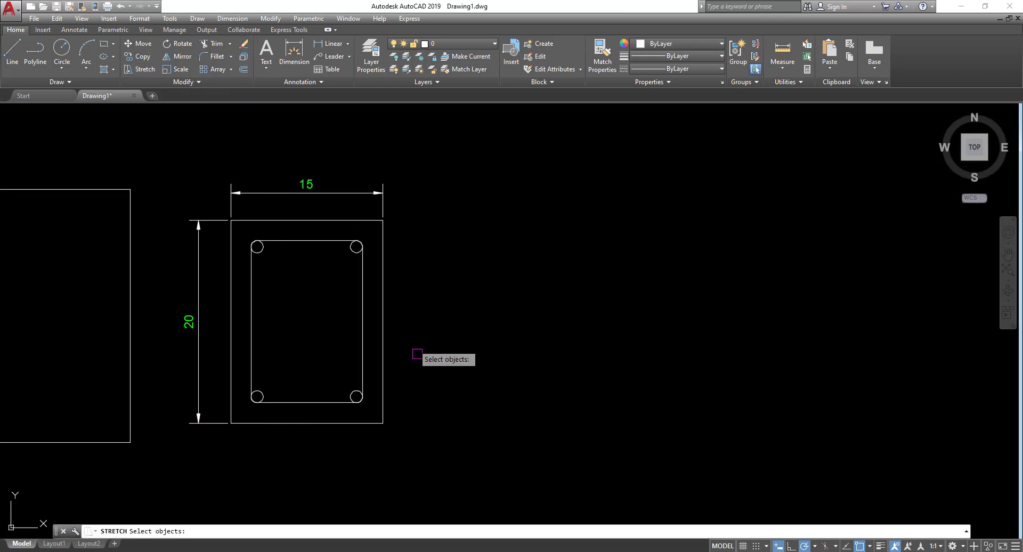
left_click(432, 437)
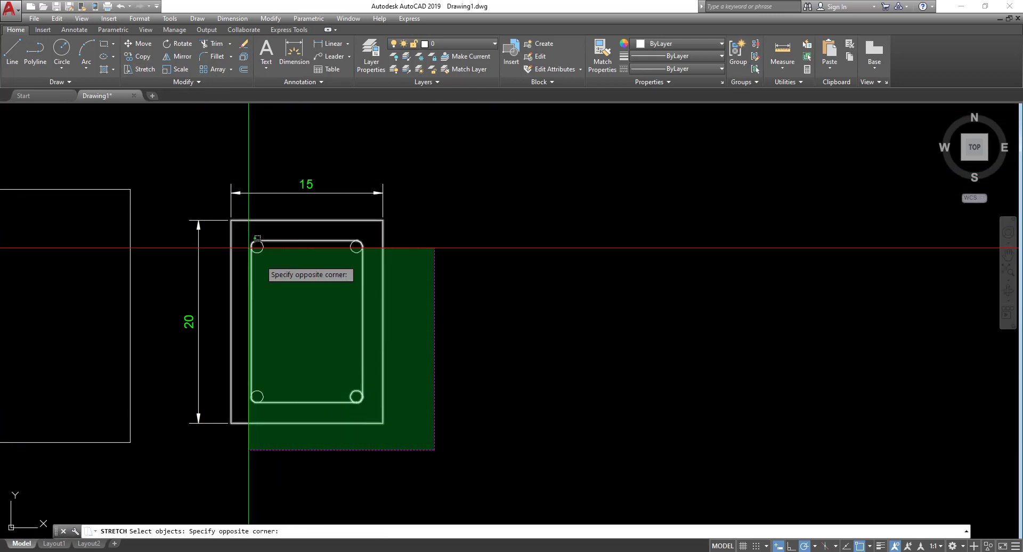
left_click(177, 159)
left_click(399, 421)
left_click(156, 150)
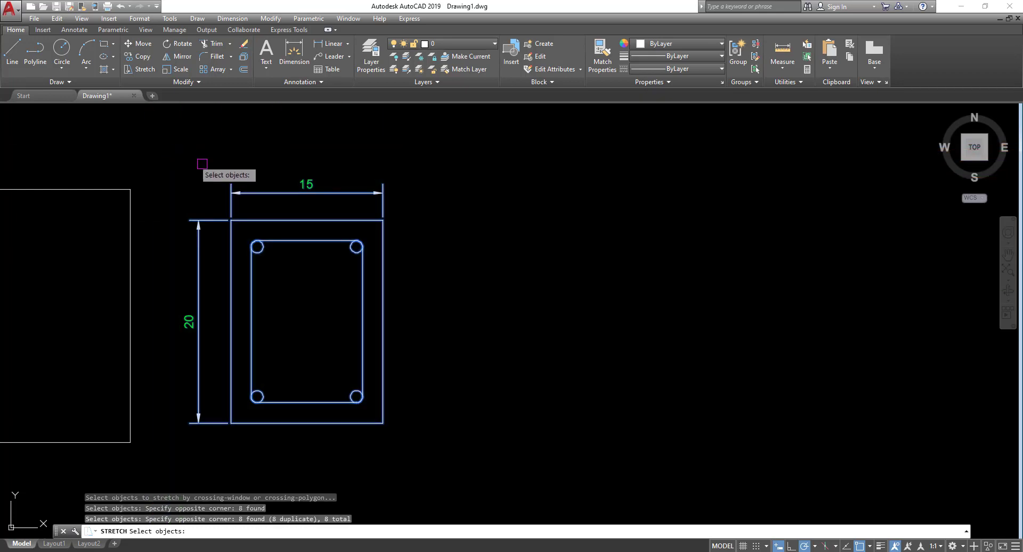
key("Return")
left_click(381, 218)
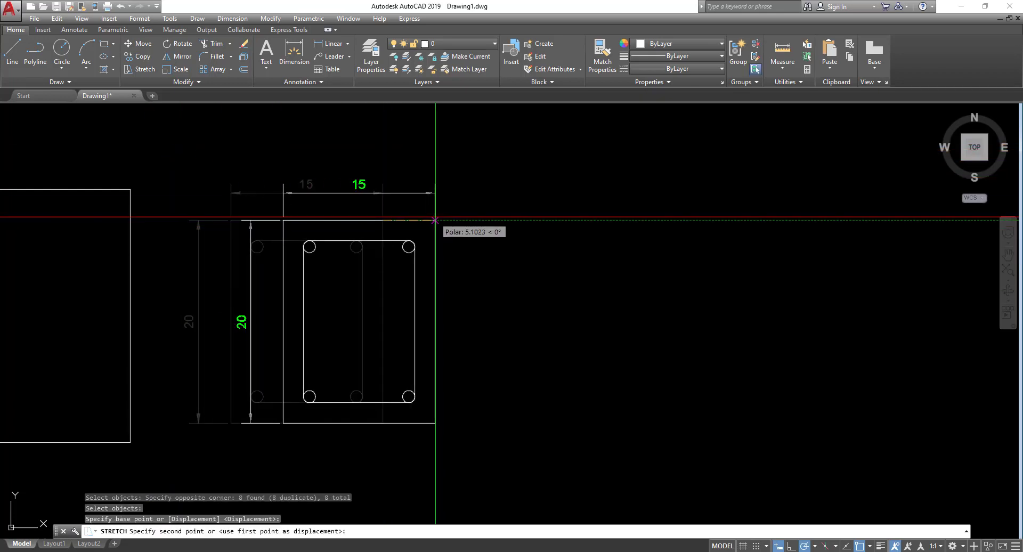
key("Return")
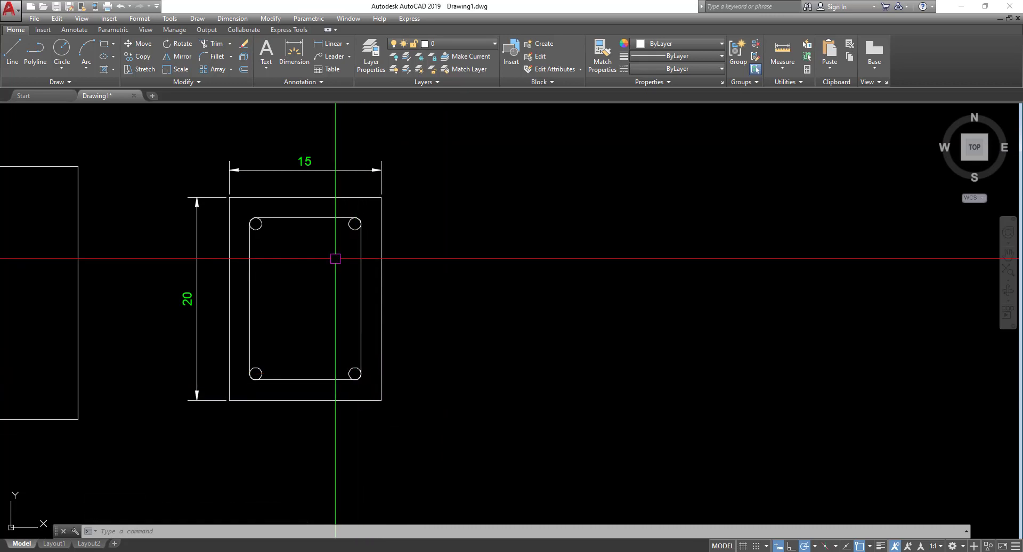
Try stretching the right half of the dimensioned figure 20 units to the right from its top-right corner, and undo the stretch
left_click(142, 71)
left_click(436, 449)
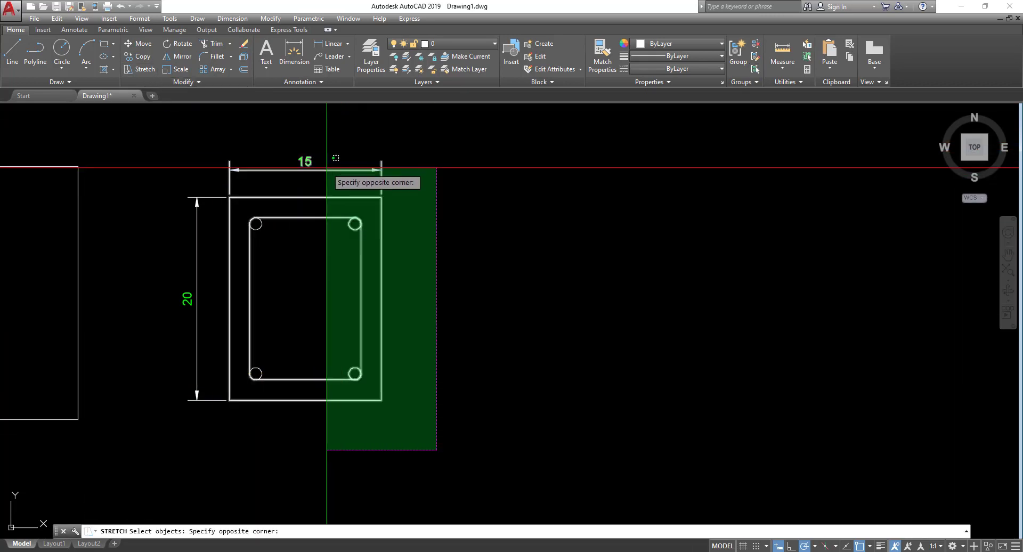
left_click(326, 127)
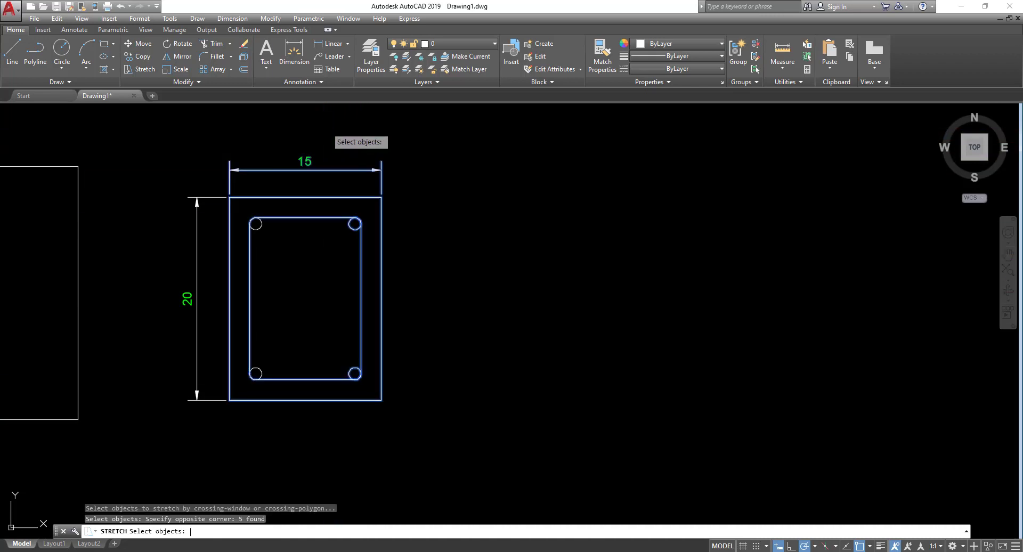
key("Return")
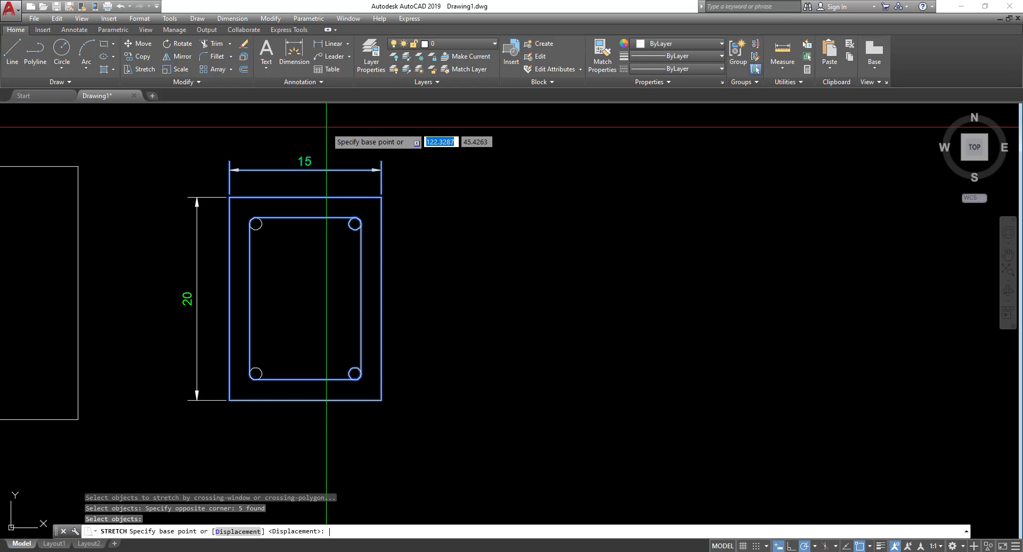
left_click(381, 197)
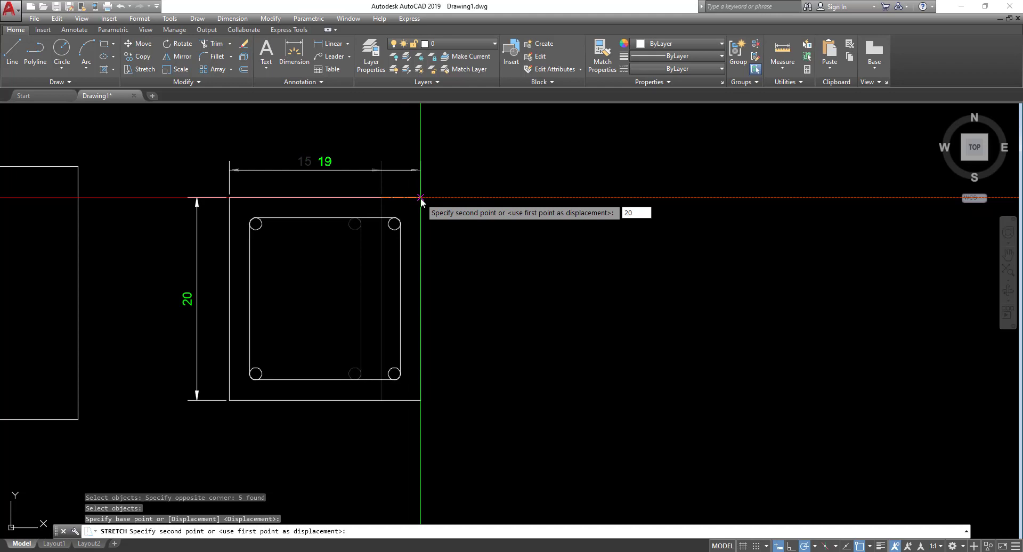
key("Return")
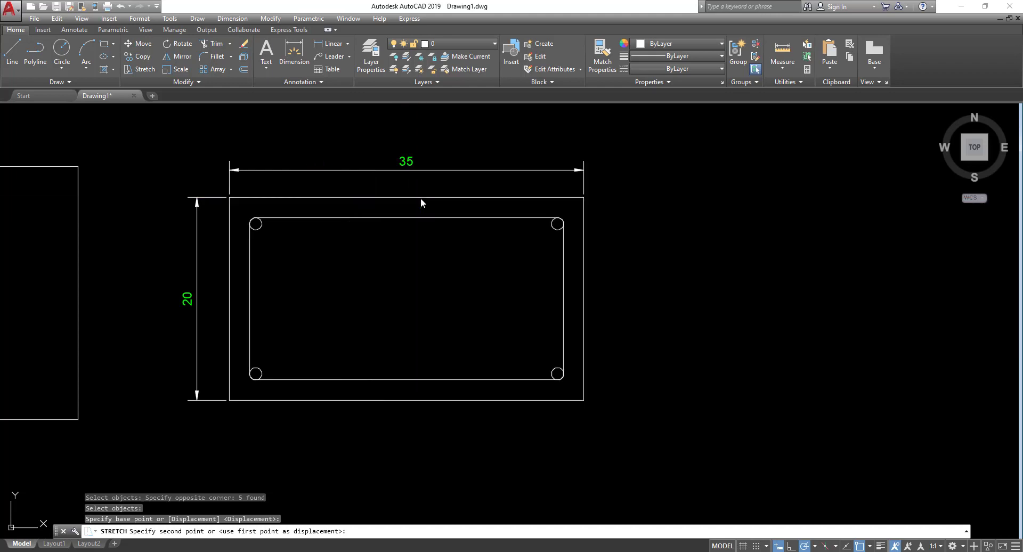
key("ctrl+z")
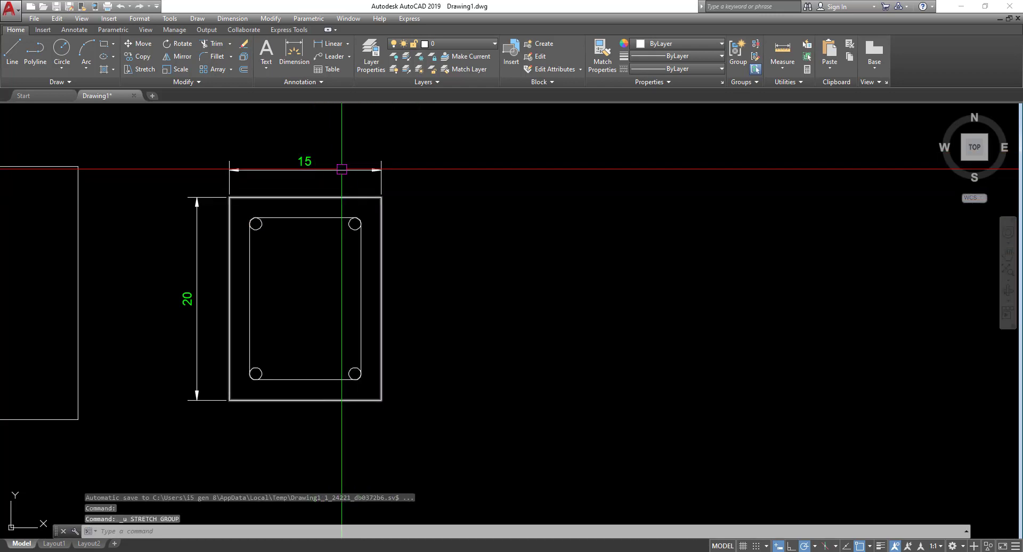
Stretch the right side of the figure, including the horizontal dimension, 5 units to the right from its outer top-right corner
scroll(298, 155, "up", 2)
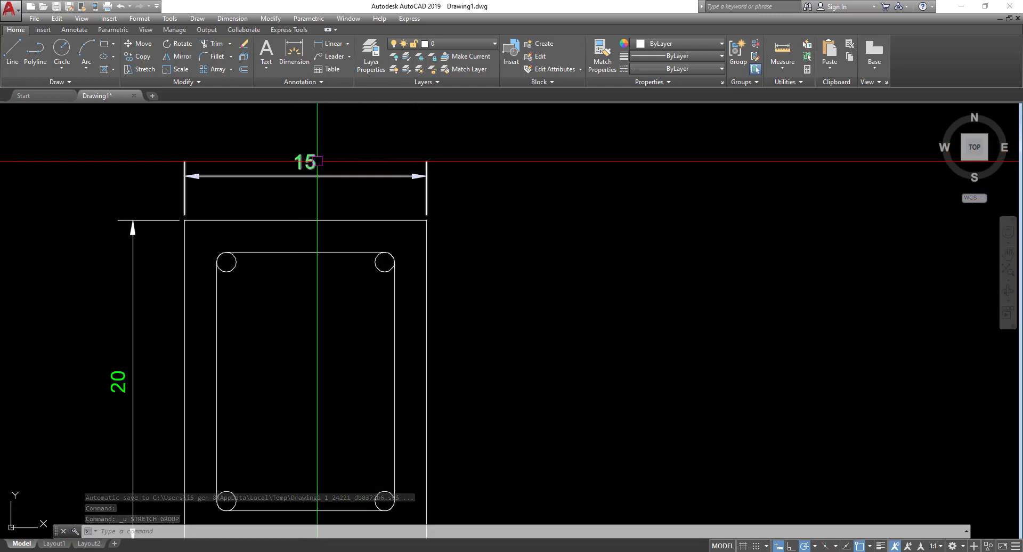
scroll(211, 160, "down", 4)
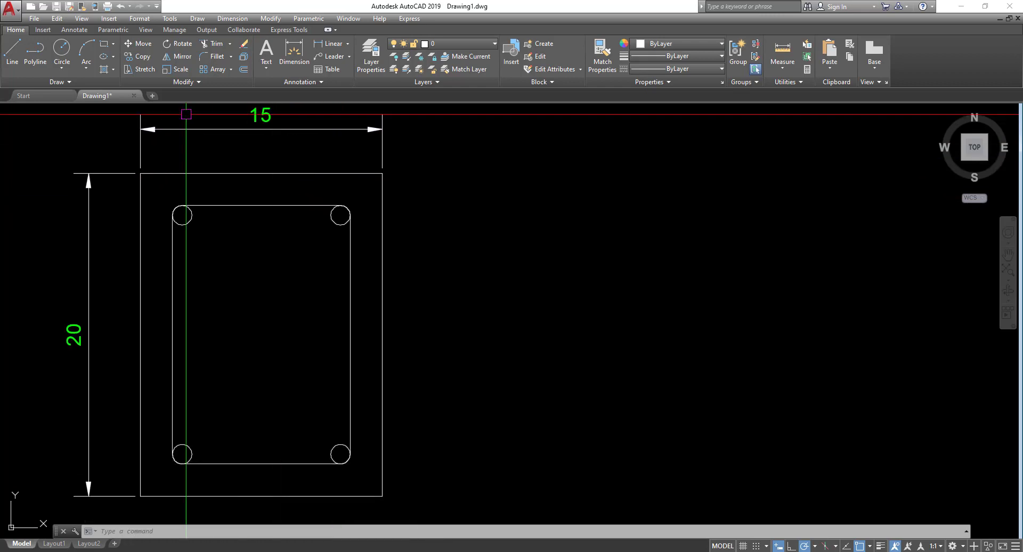
left_click(139, 69)
left_click(329, 345)
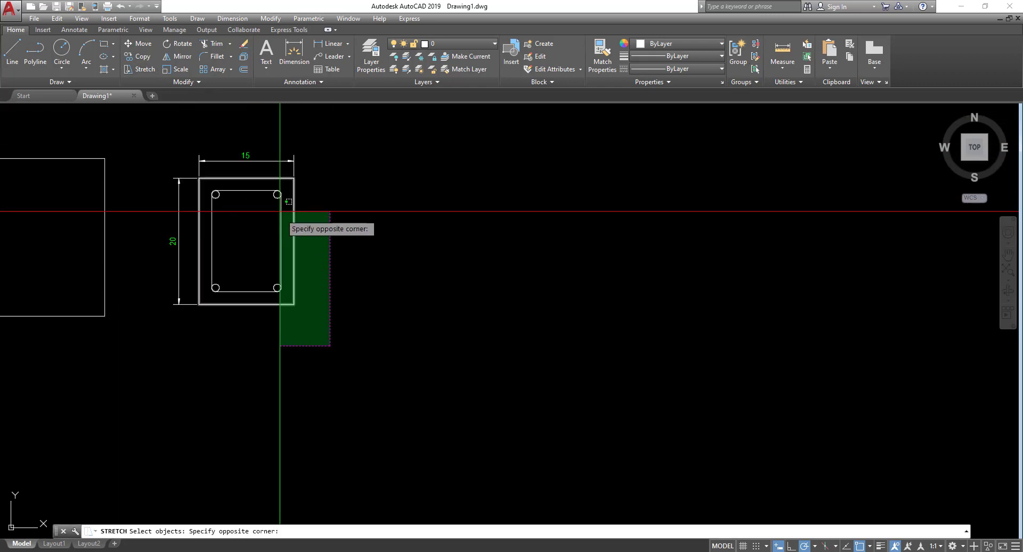
left_click(265, 123)
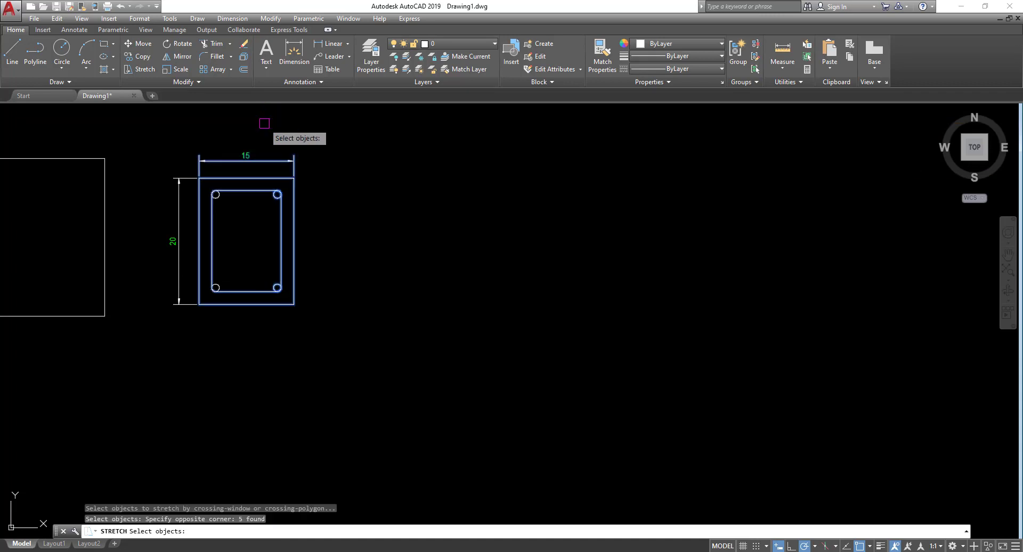
left_click(312, 317)
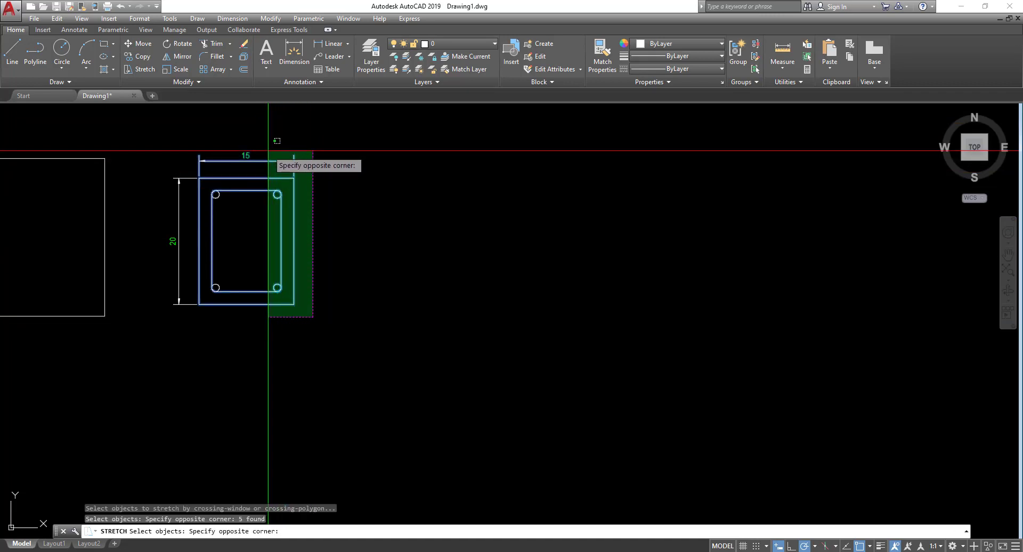
left_click(266, 147)
scroll(296, 186, "up", 2)
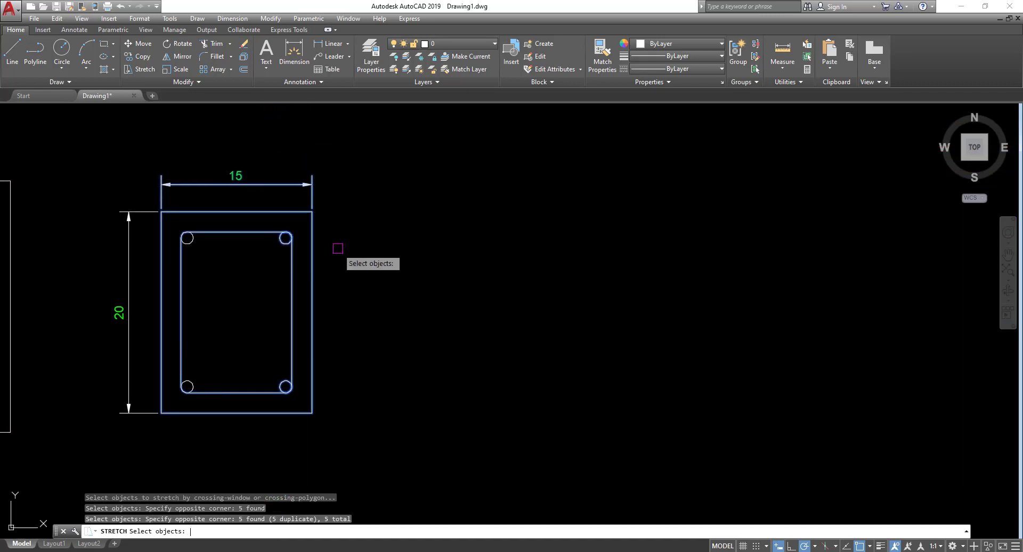
key("Return")
middle_click_drag(298, 178, 320, 217)
left_click(312, 211)
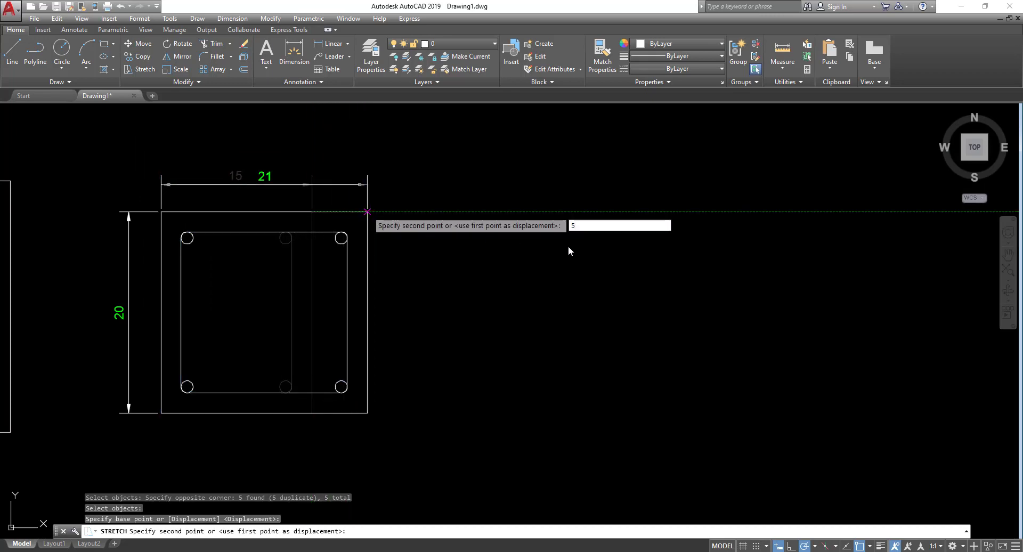
key("Return")
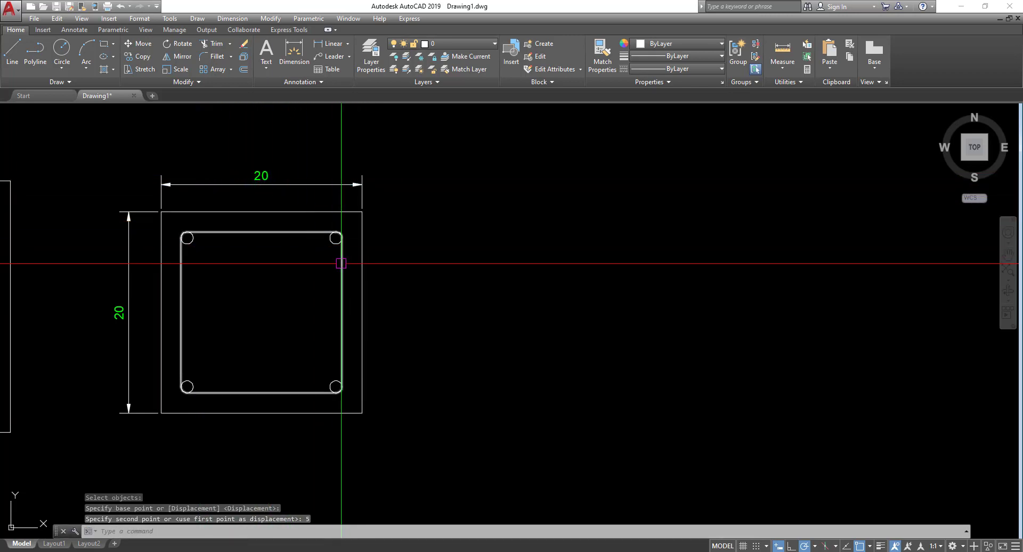
Run Stretch on the entire figure with both dimensions enclosed, shifting it a short distance straight up from its bottom-left corner
middle_click_drag(265, 250, 315, 267)
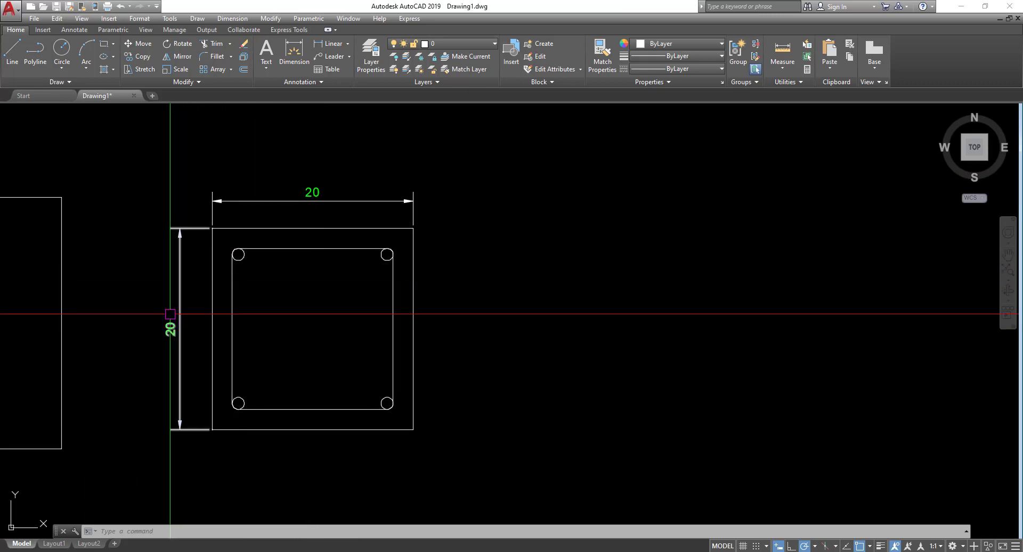
left_click(144, 71)
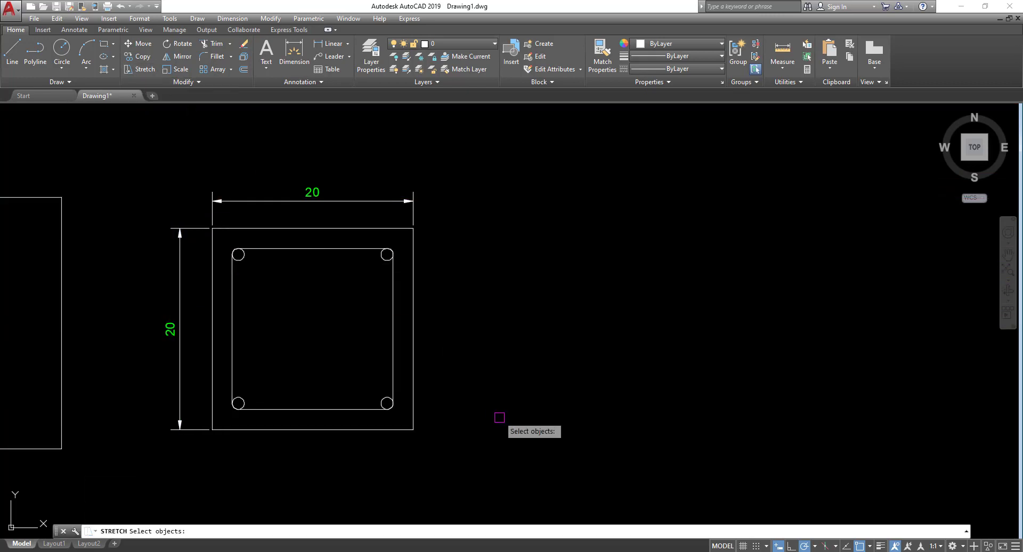
left_click(540, 478)
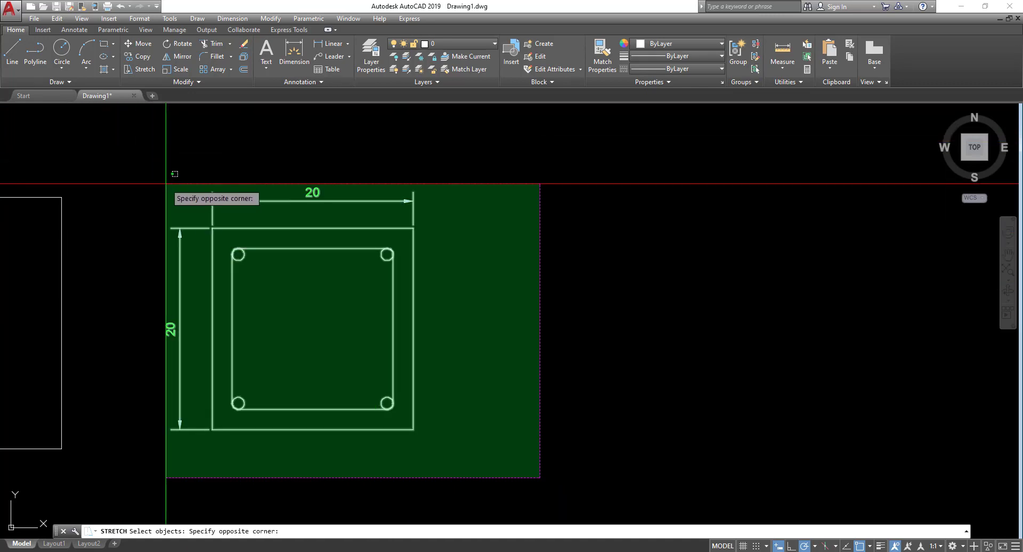
left_click(135, 154)
key("Return")
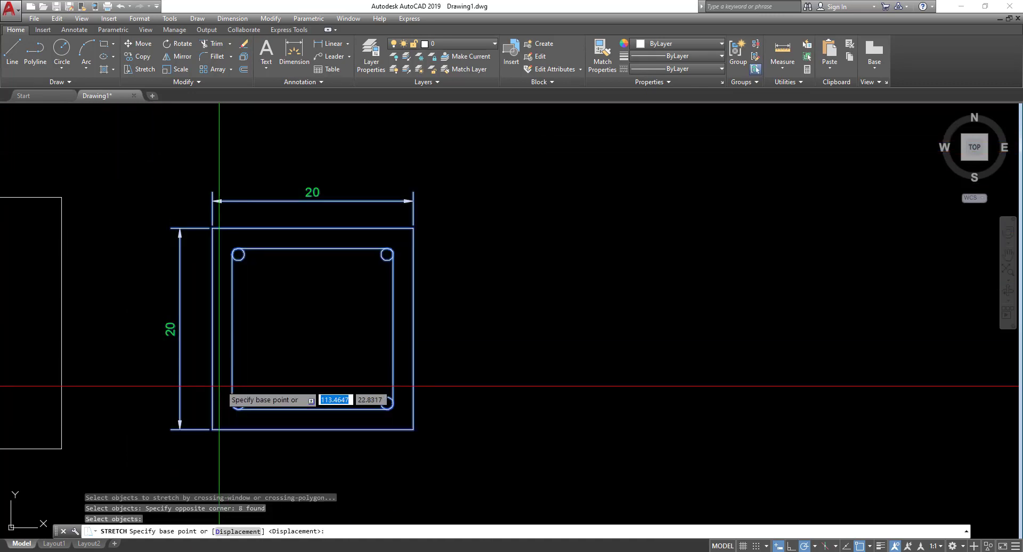
left_click(212, 429)
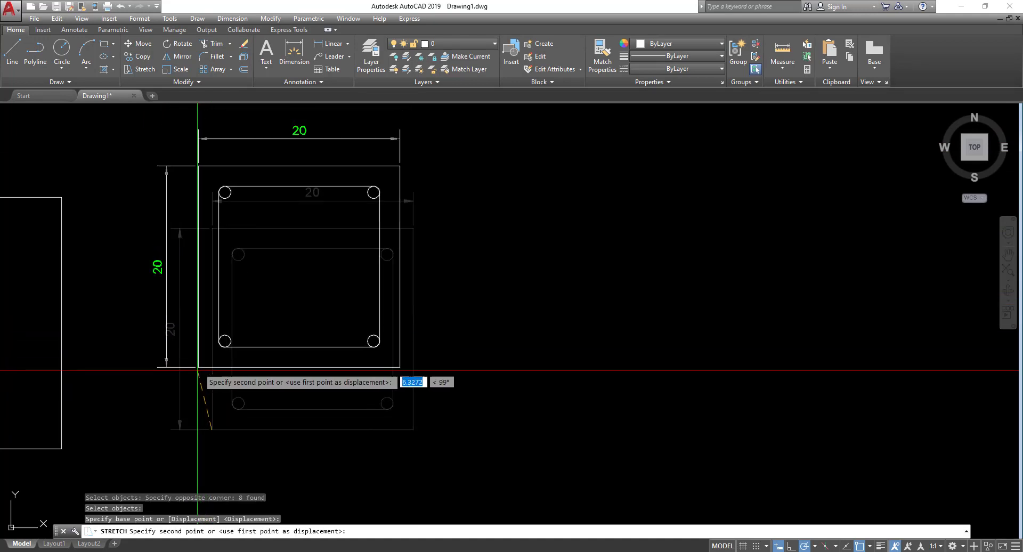
left_click(212, 382)
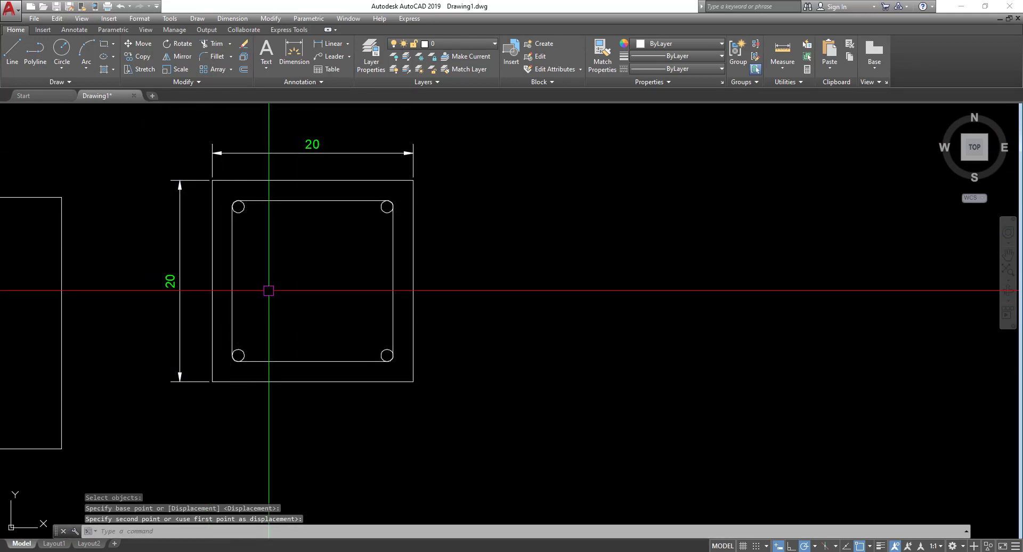
middle_click_drag(270, 290, 276, 309)
left_click(496, 283)
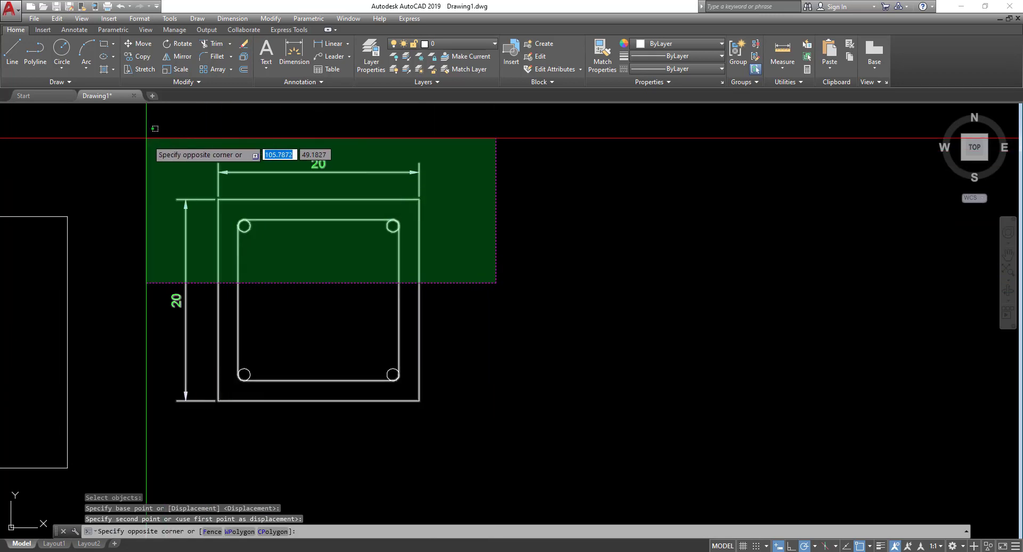
key("Escape")
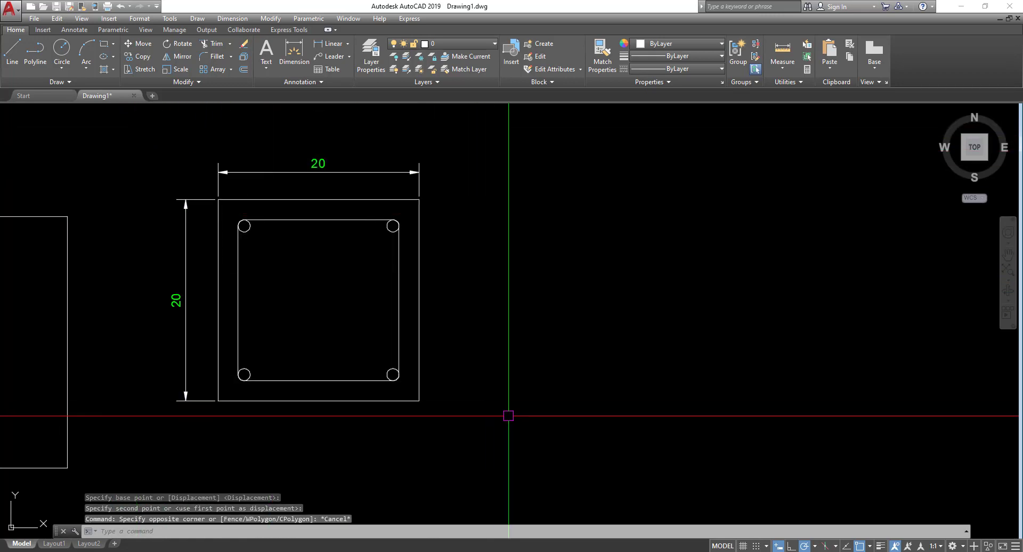
left_click(491, 455)
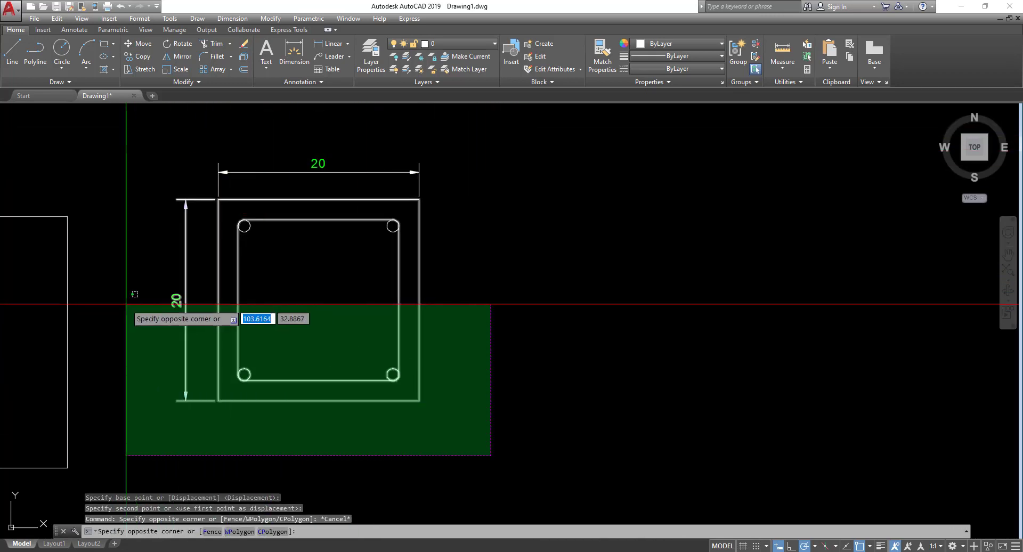
key("Escape")
middle_click_drag(468, 326, 520, 372)
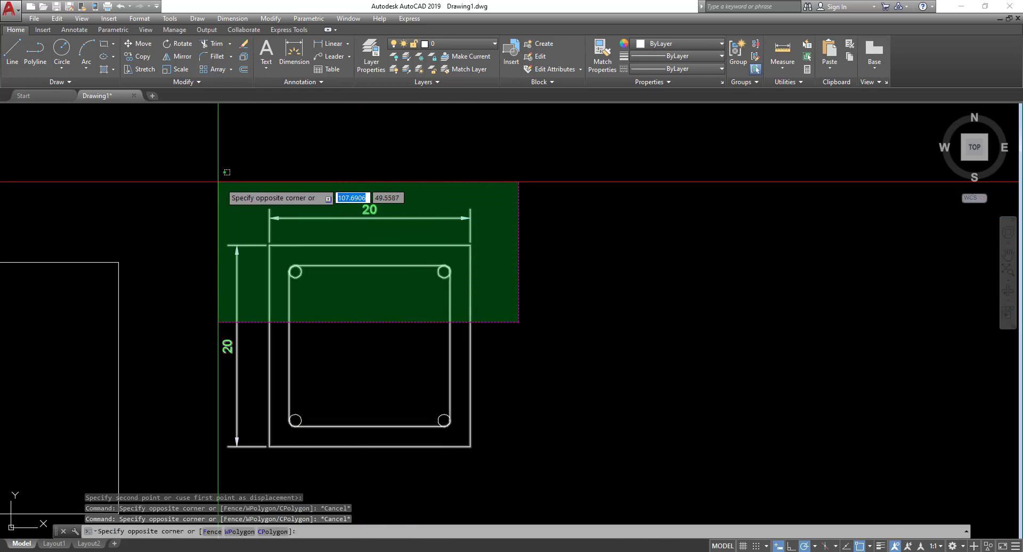
left_click(549, 347)
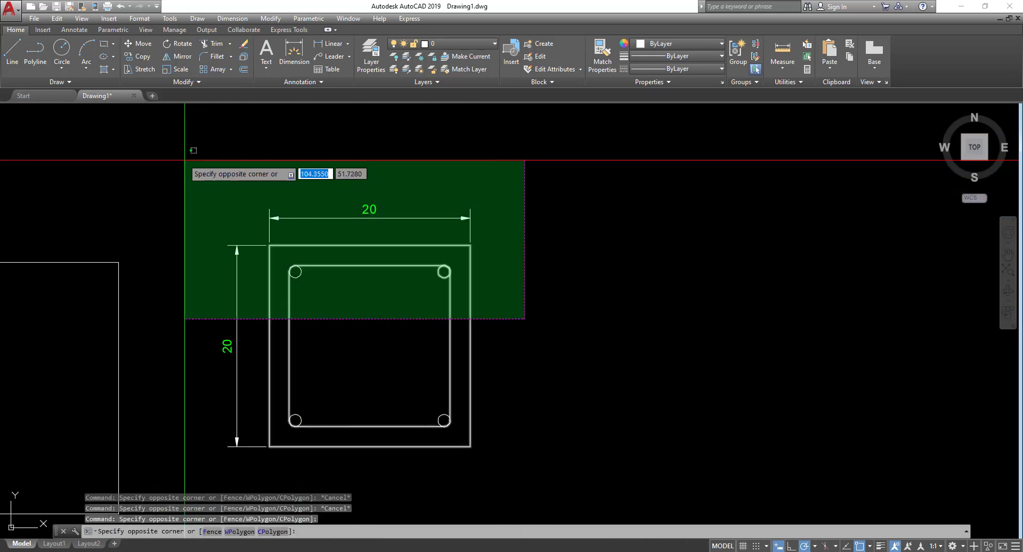
left_click(170, 154)
key("Escape")
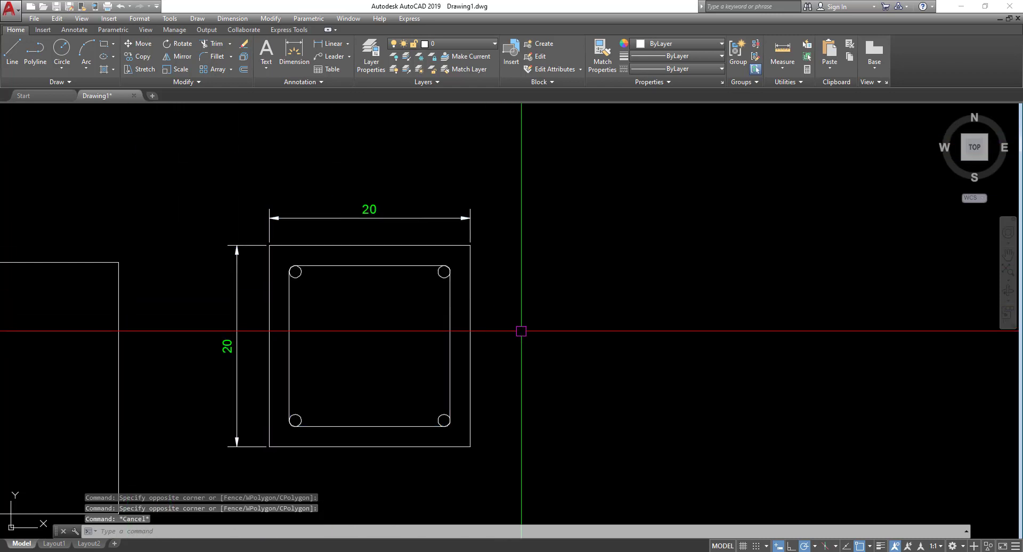
left_click(522, 331)
key("Escape")
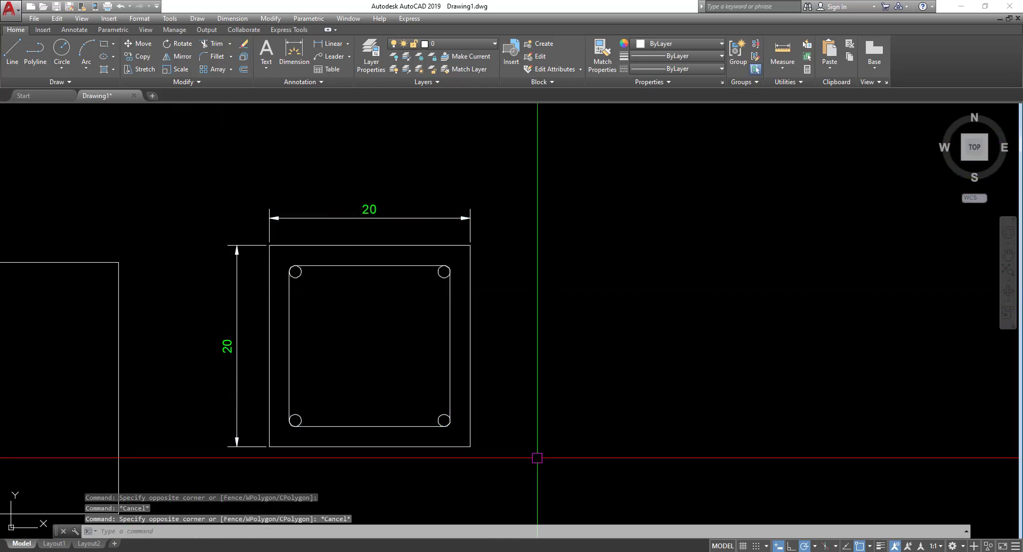
left_click(530, 499)
key("Escape")
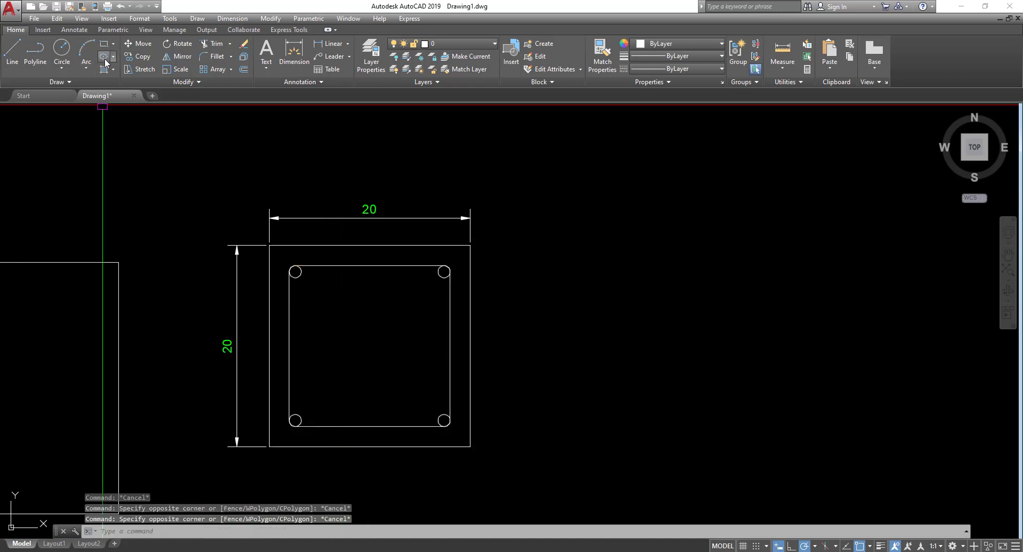
Stretch the upper half of the figure with its dimensions 10 units upward from the outer rectangle's top-left corner
left_click(139, 69)
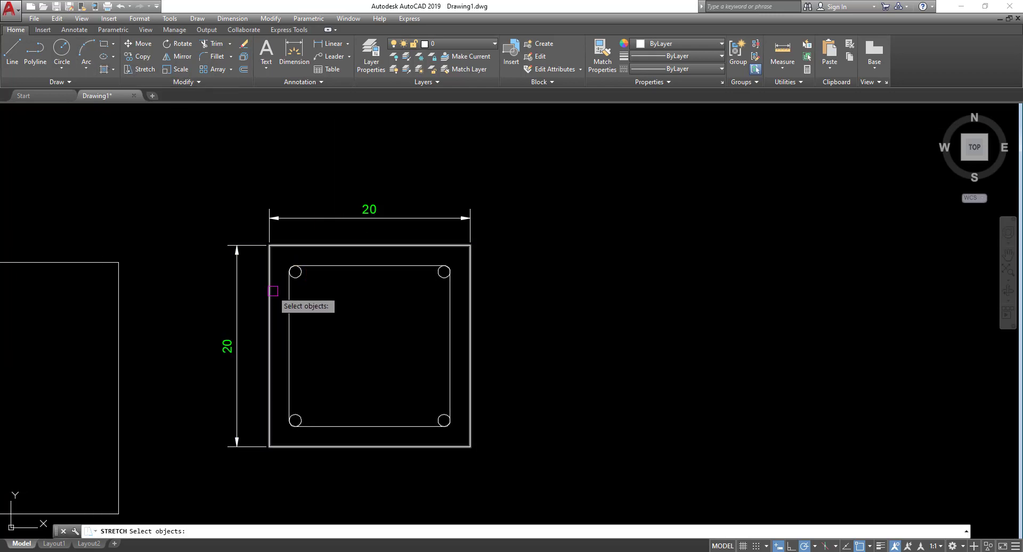
left_click(506, 300)
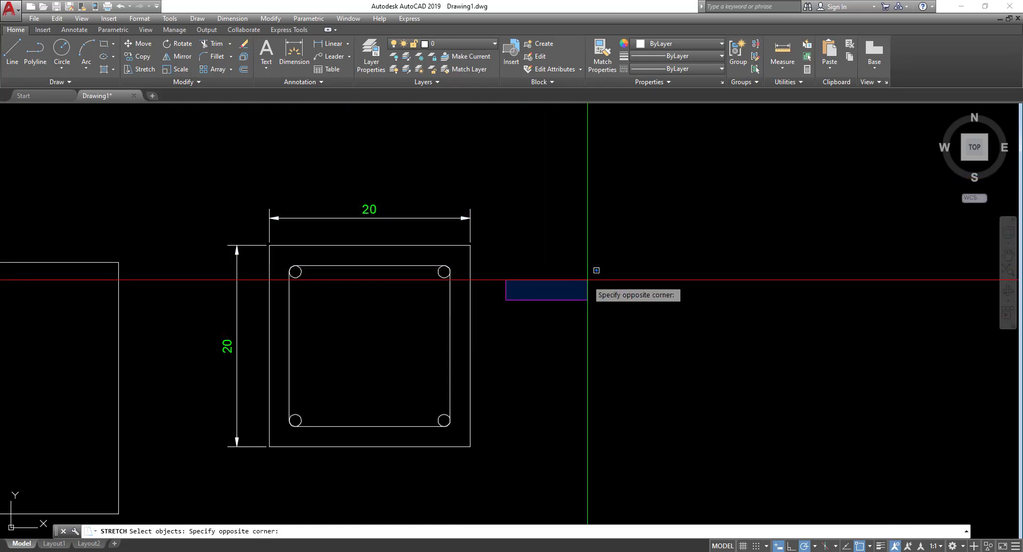
scroll(469, 285, "up", 2)
middle_click_drag(475, 293, 551, 305)
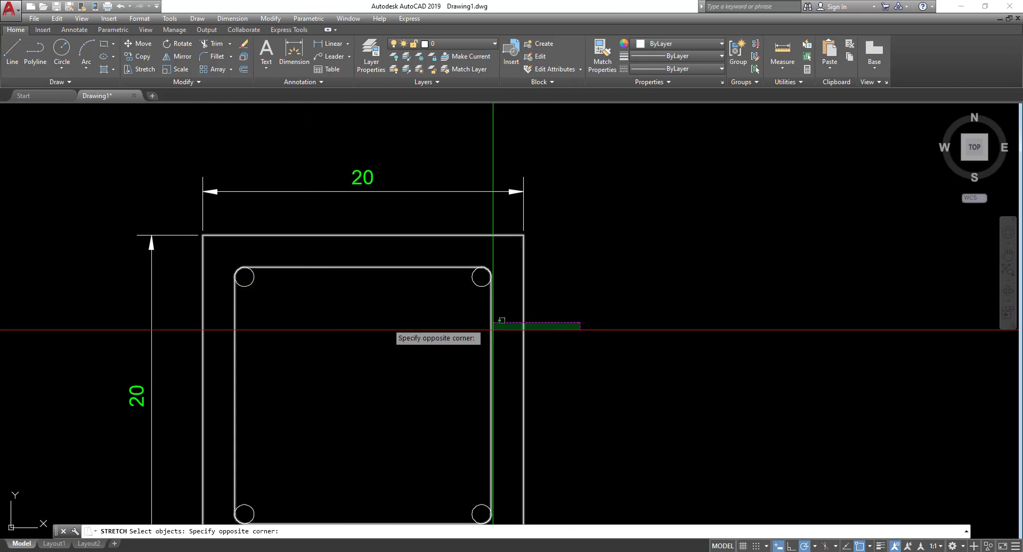
scroll(506, 315, "down", 2)
left_click(274, 180)
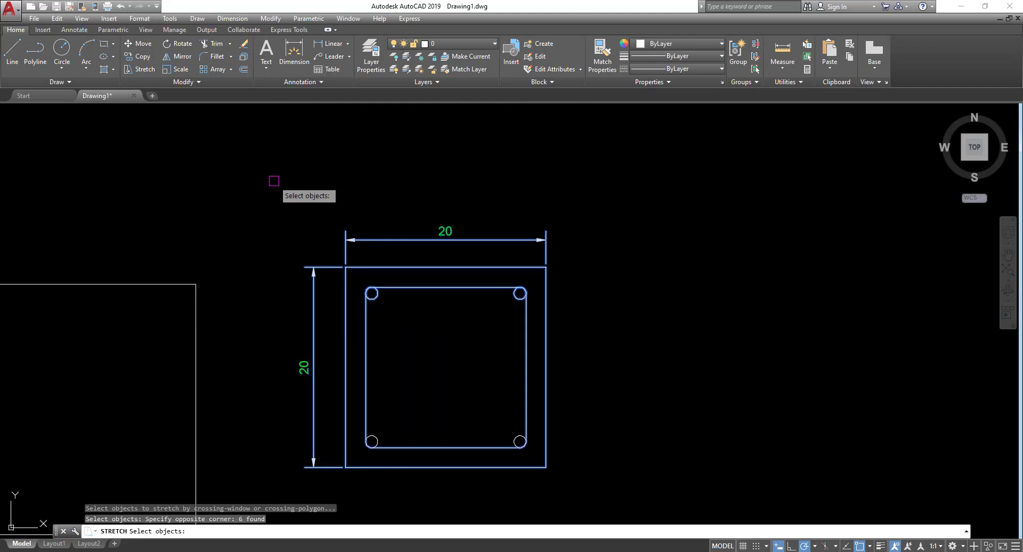
key("Return")
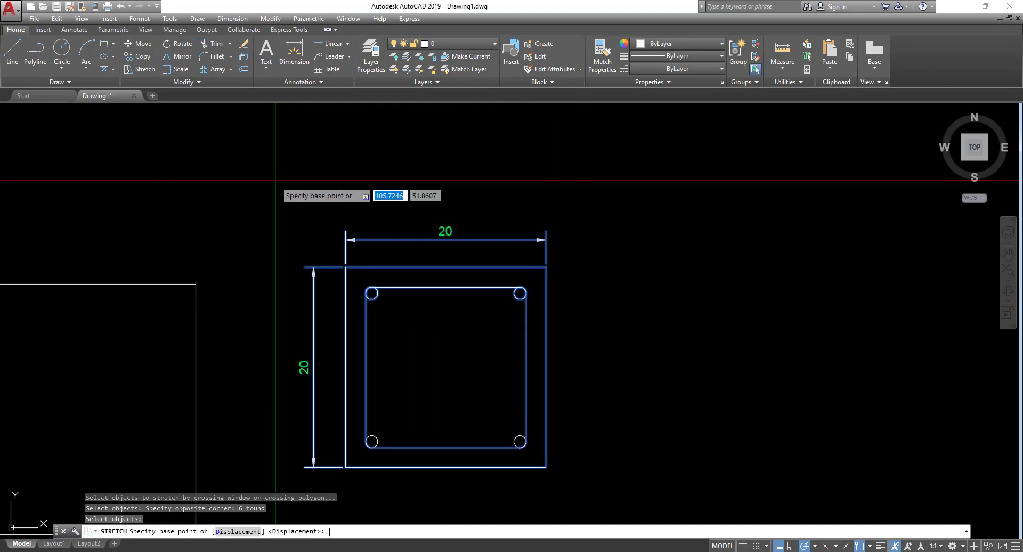
left_click(346, 267)
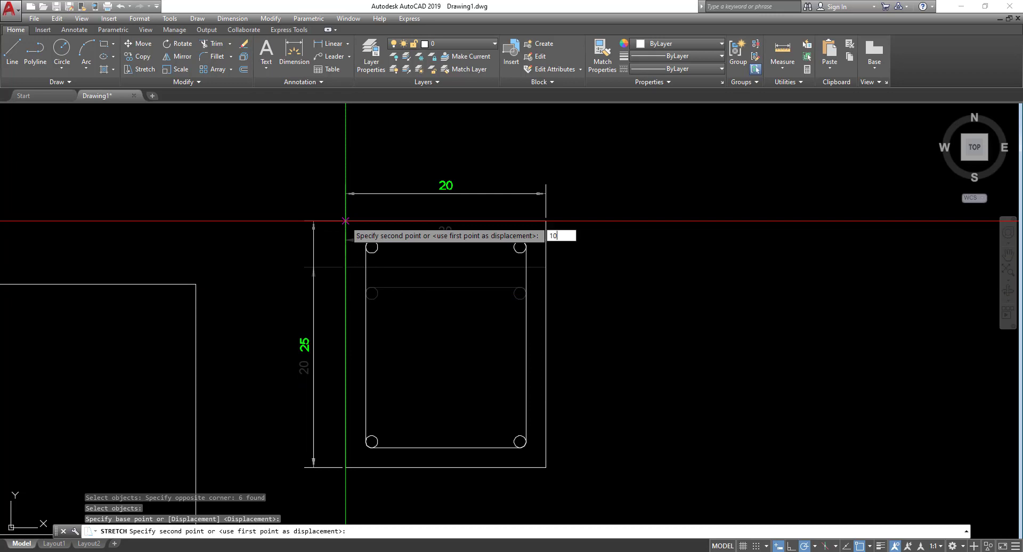
type("10")
key("Return")
scroll(460, 270, "down", 1)
middle_click_drag(538, 305, 403, 282)
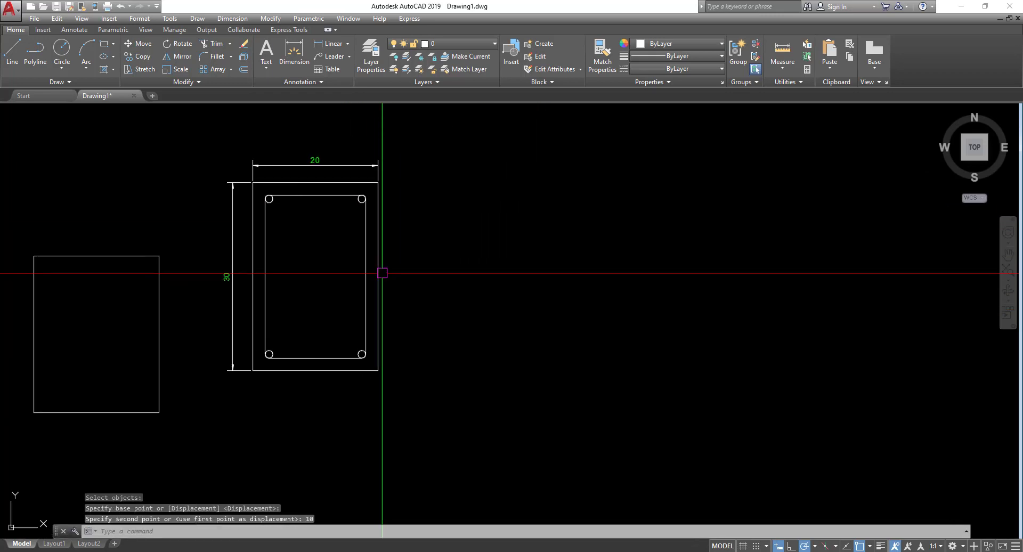
Add a horizontal linear dimension above the outer rectangle's top edge on the smallest undimensioned figure with corner circles
scroll(262, 297, "up", 2)
middle_click_drag(240, 303, 247, 372)
scroll(269, 349, "down", 2)
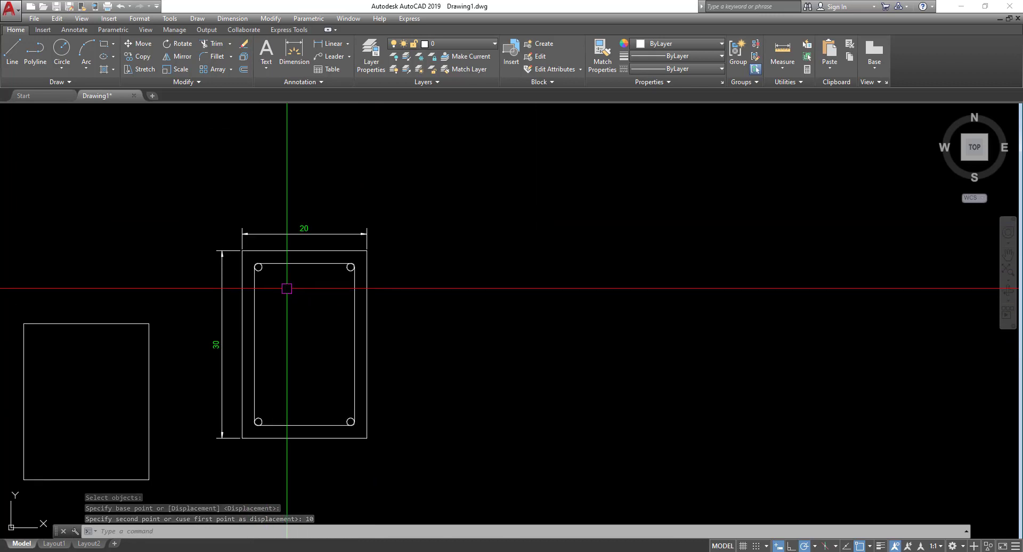
mouse_move(285, 286)
middle_mouse_down()
mouse_move(330, 295)
mouse_move(416, 261)
middle_mouse_up()
middle_click_drag(233, 346, 318, 303)
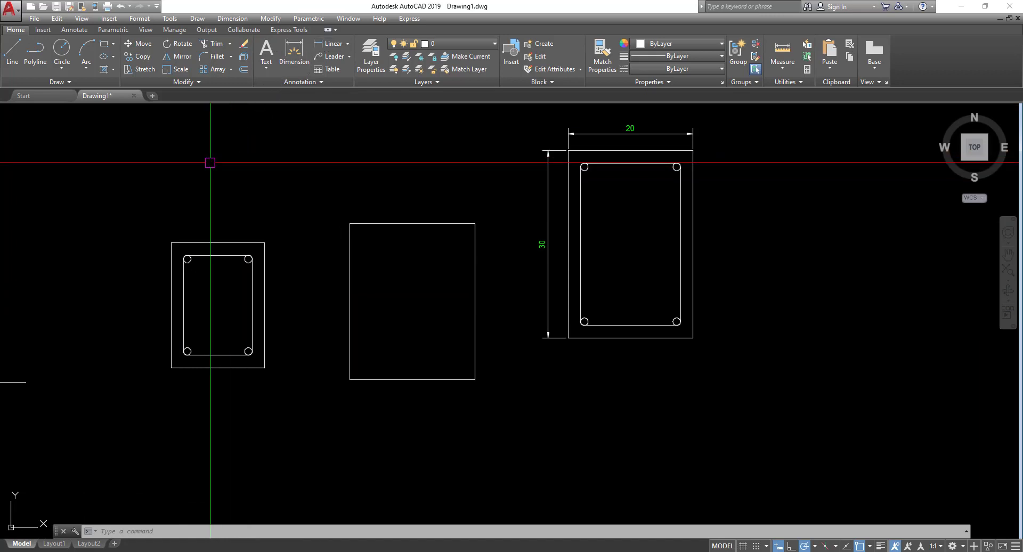
scroll(179, 204, "up", 2)
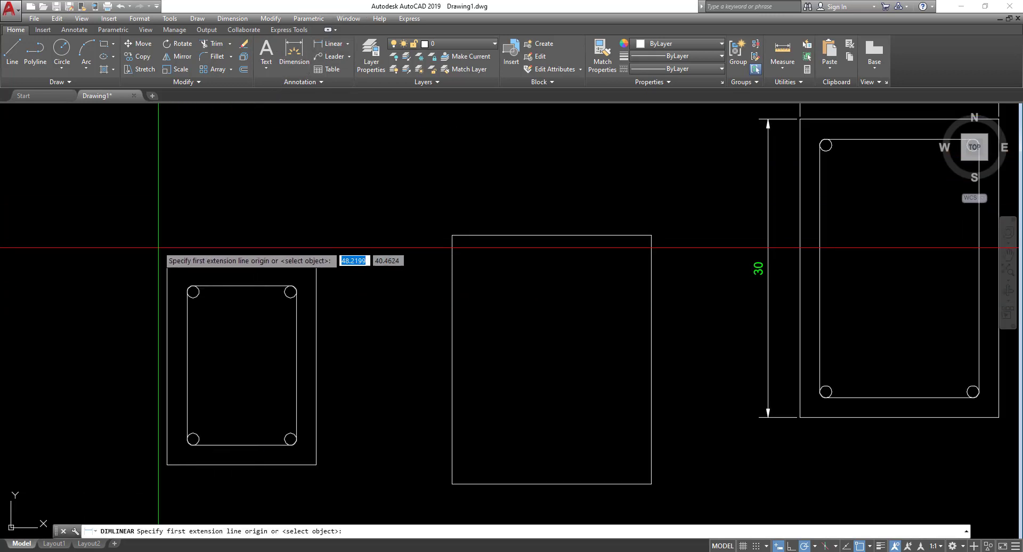
left_click(167, 266)
left_click(315, 266)
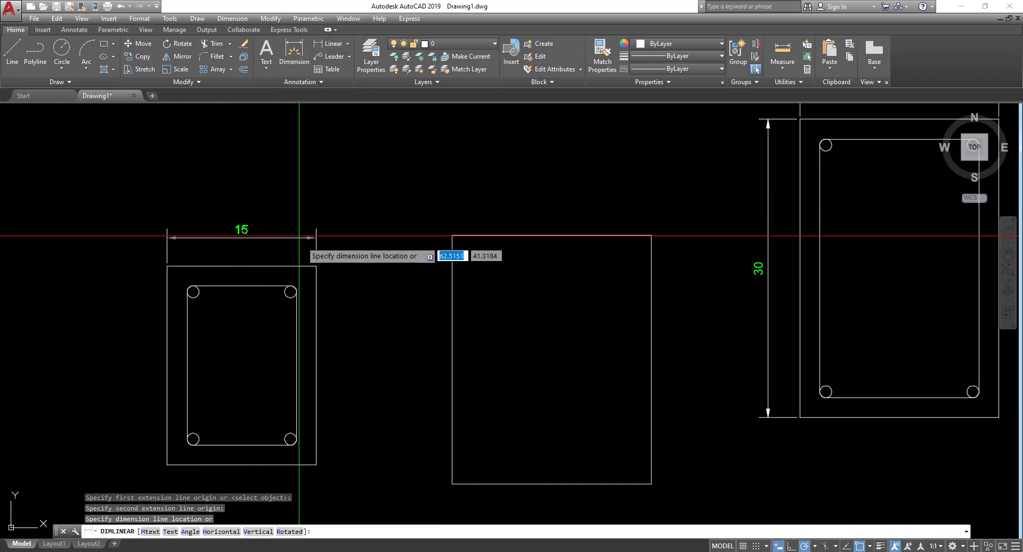
left_click(301, 226)
Add a vertical linear dimension beside the left edge of the same figure's outer rectangle
middle_click_drag(321, 274, 338, 196)
key("Return")
left_click(182, 385)
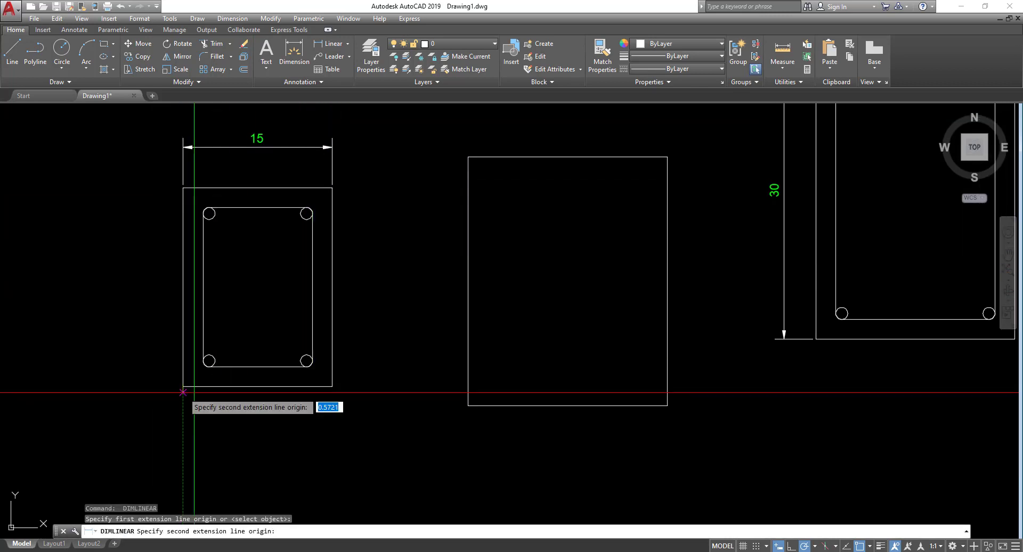
left_click(183, 188)
left_click(140, 150)
Copy the small figure with both its dimensions to the empty space right of the 20 by 30 figure
scroll(306, 297, "down", 3)
scroll(517, 243, "up", 2)
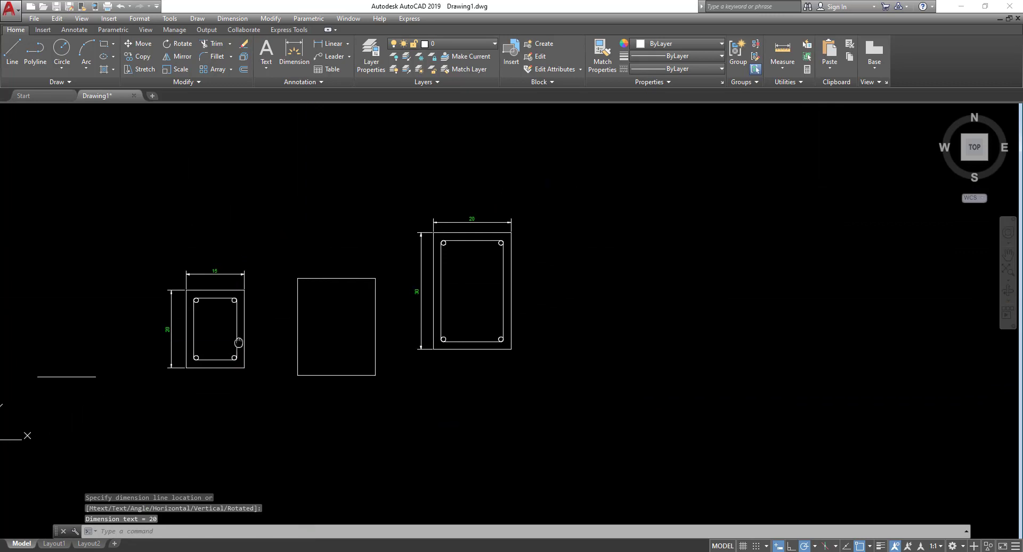
left_click(4, 172)
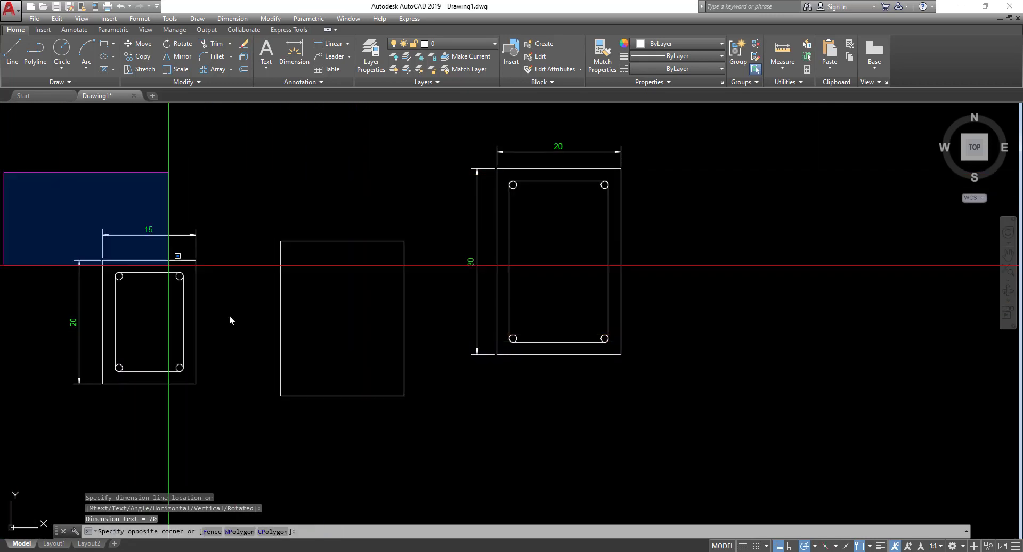
left_click(240, 403)
type("co")
key("Return")
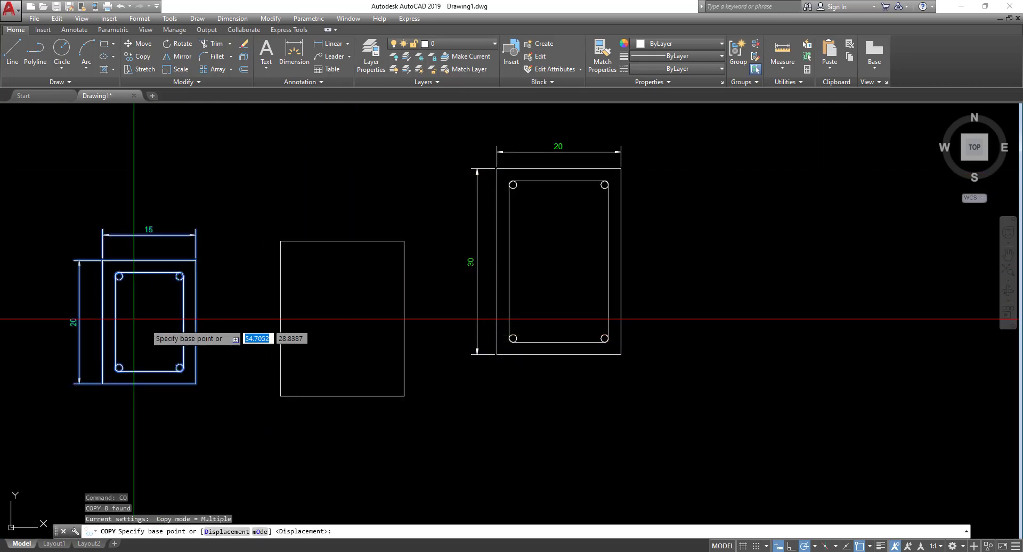
left_click(125, 314)
middle_click_drag(641, 308, 390, 307)
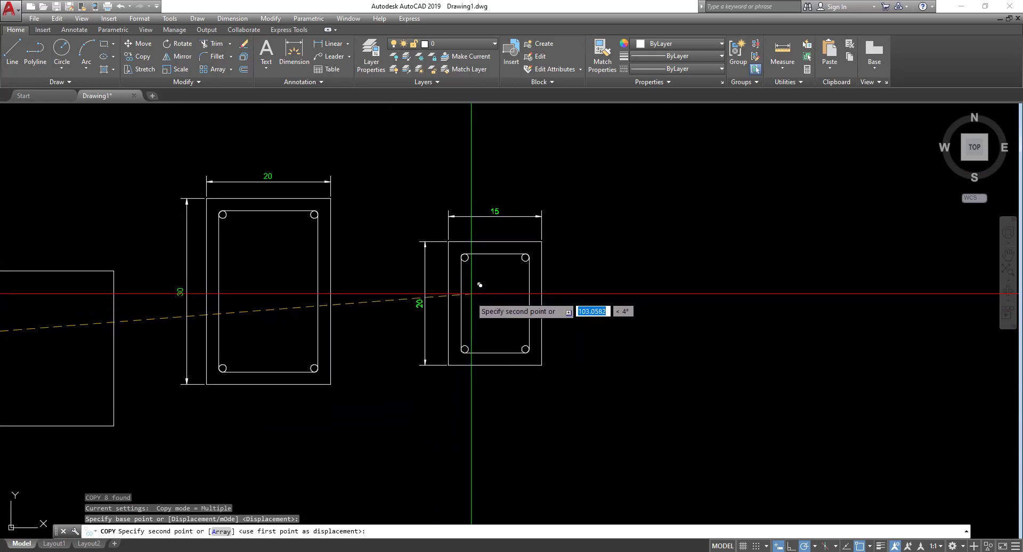
left_click(473, 308)
key("Escape")
Stretch the copied figure's lower half, including the vertical dimension, 20 units downward from the outer rectangle's bottom-right corner
scroll(486, 272, "up", 4)
middle_click_drag(483, 205, 335, 176)
scroll(334, 176, "down", 2)
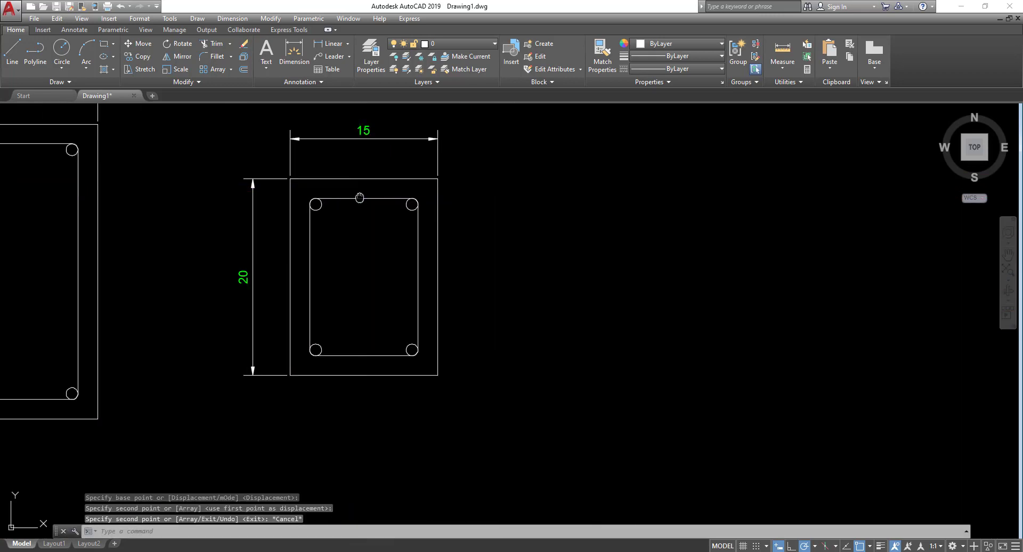
middle_click_drag(406, 137, 365, 187)
middle_click_drag(316, 283, 346, 183)
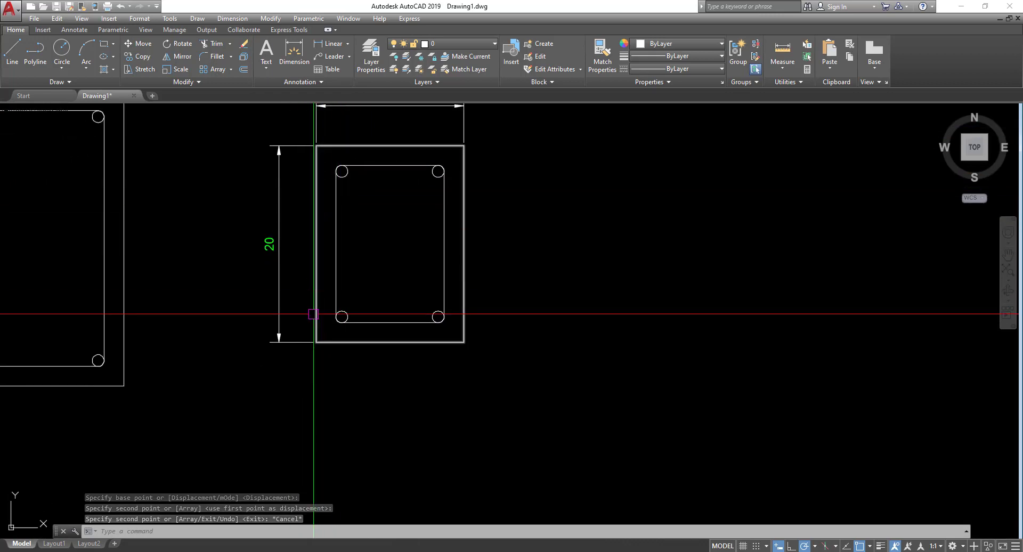
mouse_move(371, 311)
middle_mouse_down()
mouse_move(340, 335)
mouse_move(306, 341)
middle_mouse_up()
middle_click_drag(355, 259, 395, 300)
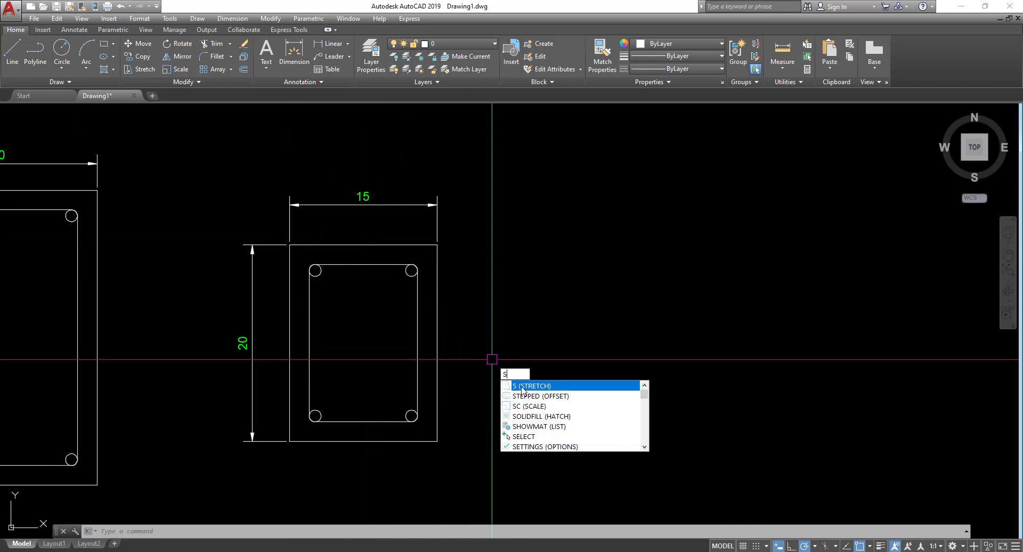
left_click(519, 388)
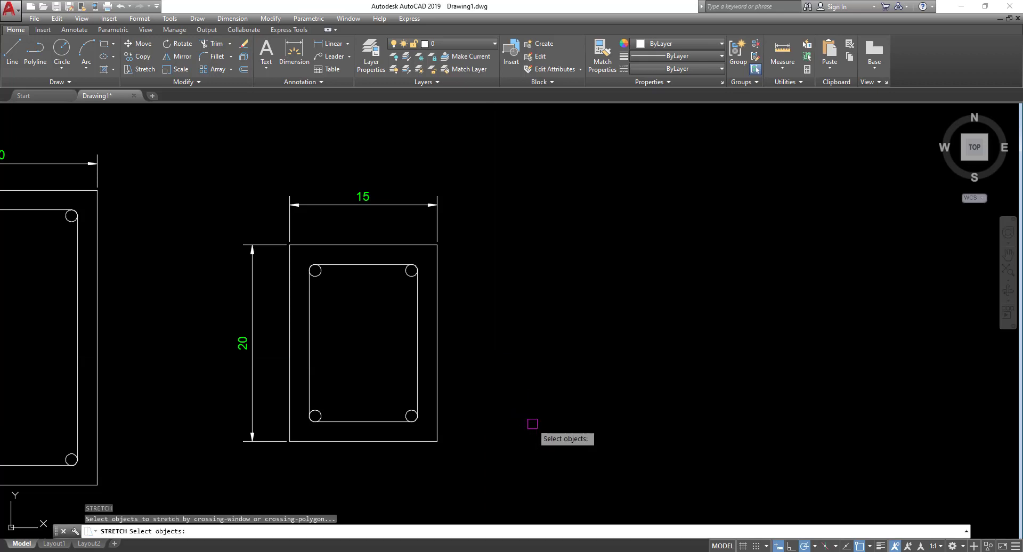
middle_click_drag(289, 385, 292, 286)
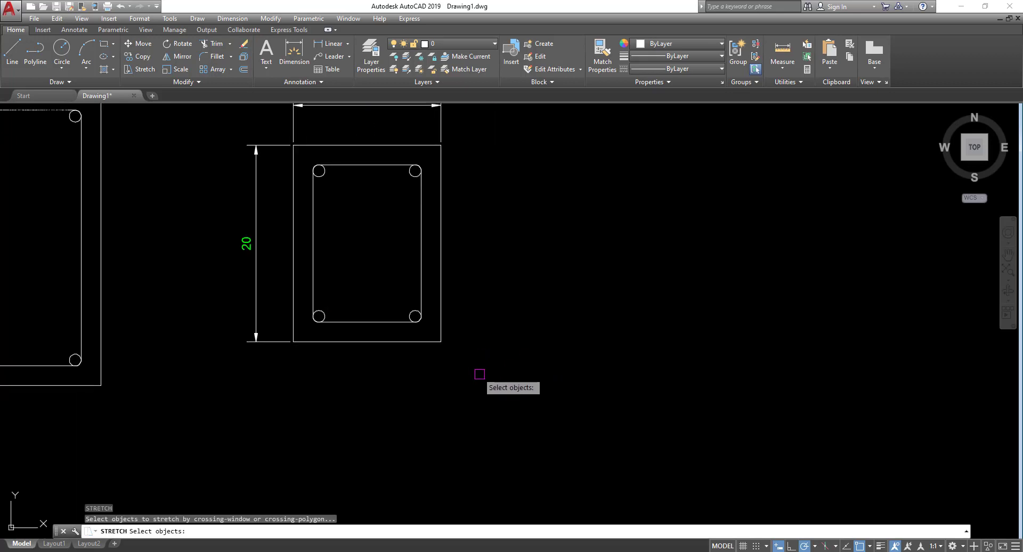
left_click(496, 388)
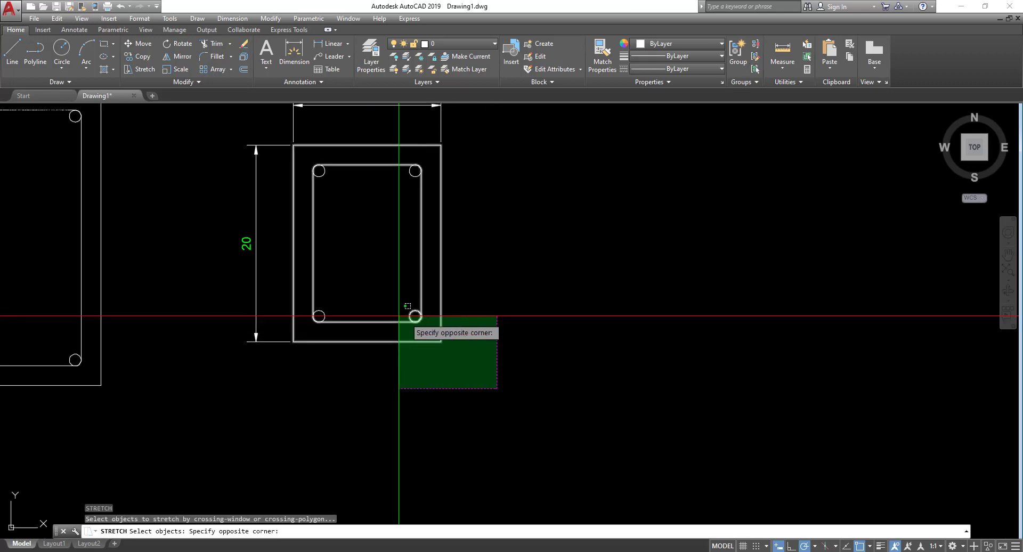
left_click(225, 287)
key("Return")
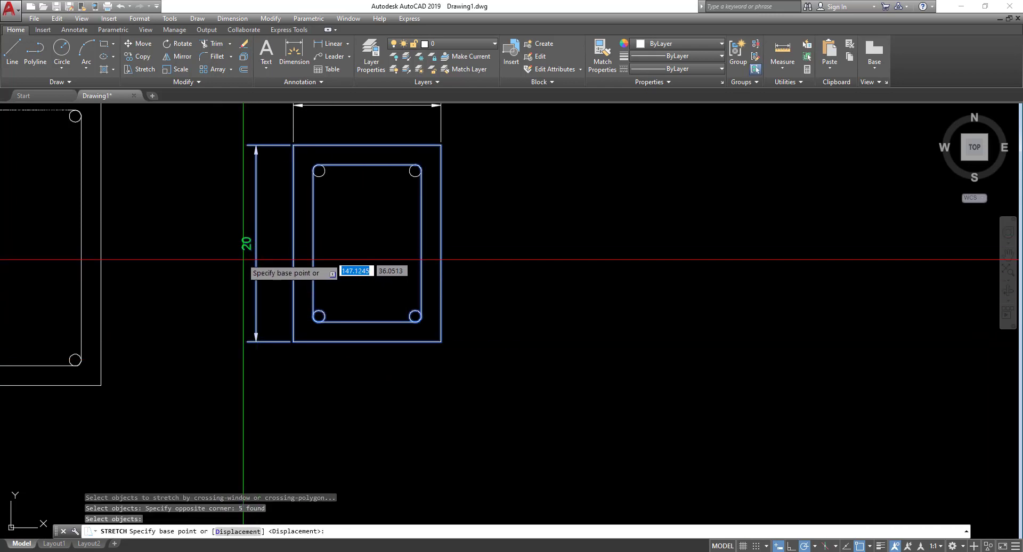
left_click(441, 341)
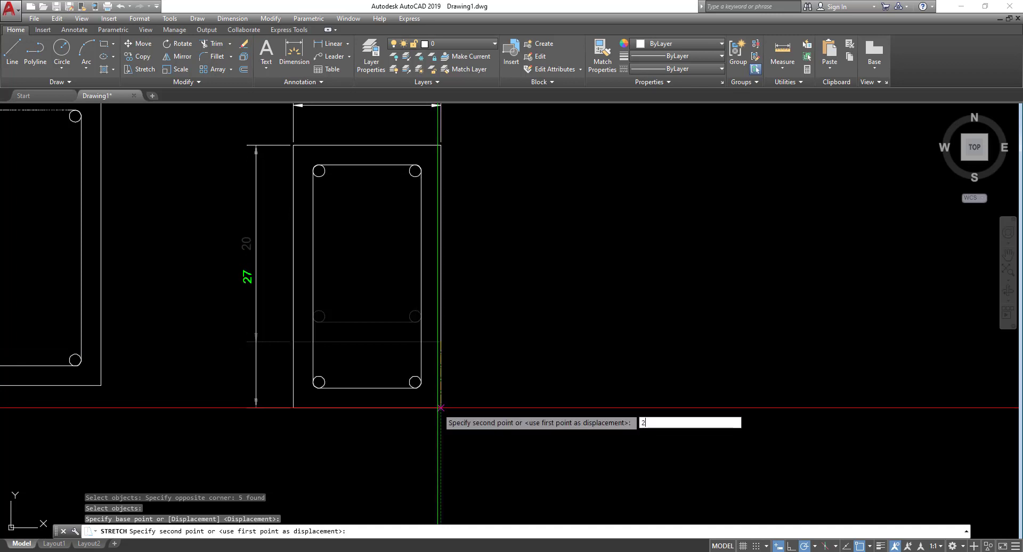
key("Return")
Stretch the right side of the copied figure, including the horizontal dimension, 10 units to the right from its outer top-right corner
scroll(458, 373, "down", 3)
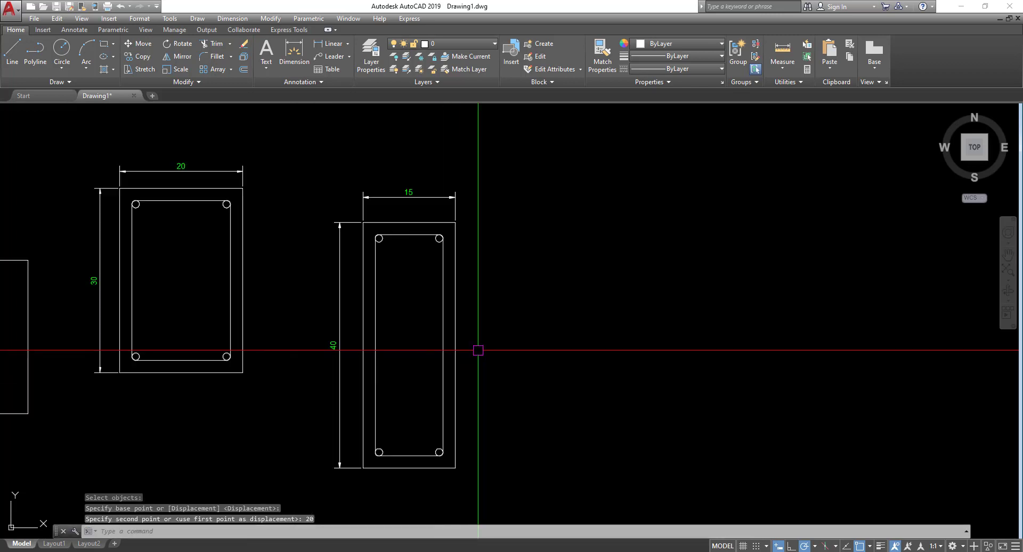
scroll(381, 217, "up", 1)
scroll(480, 150, "down", 1)
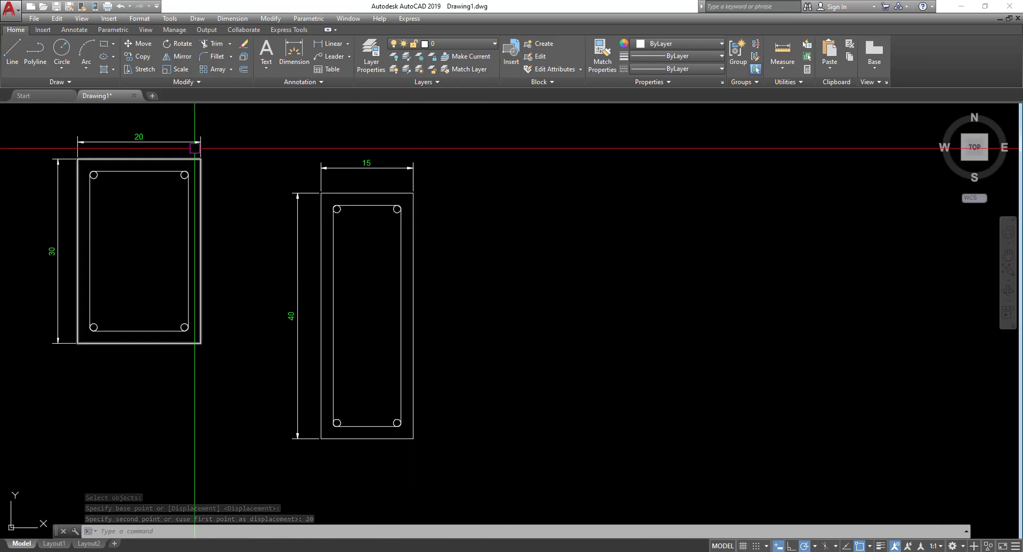
left_click(141, 68)
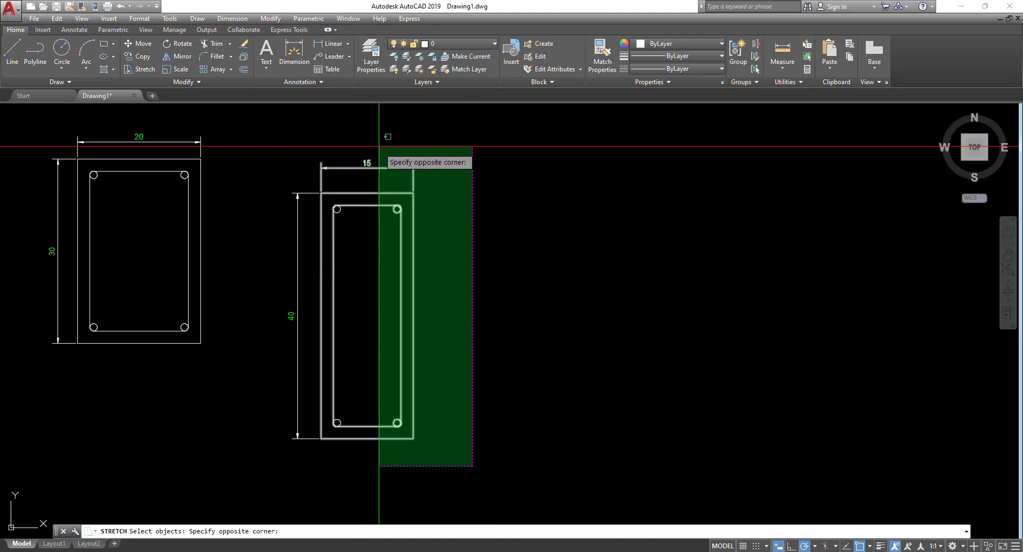
left_click(381, 144)
key("Return")
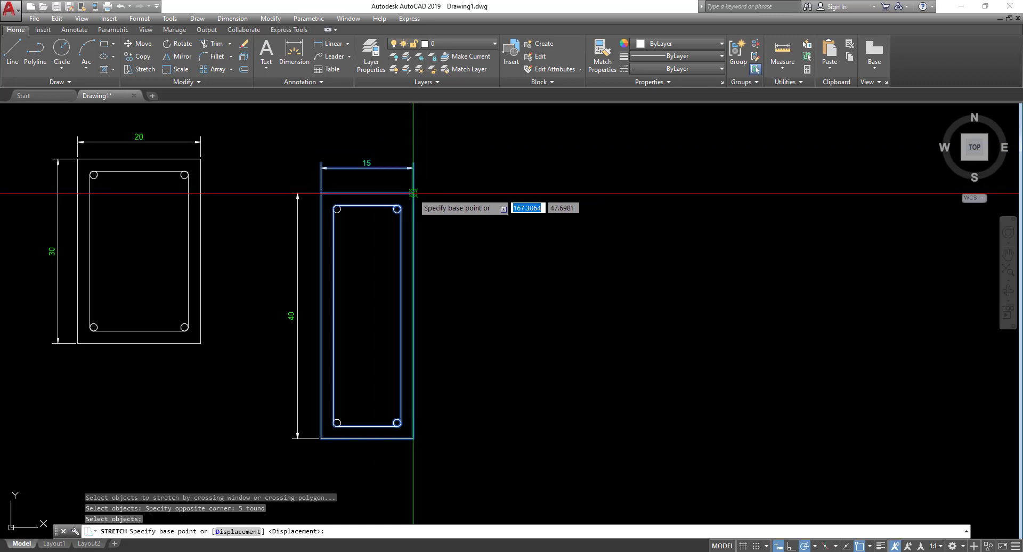
left_click(413, 193)
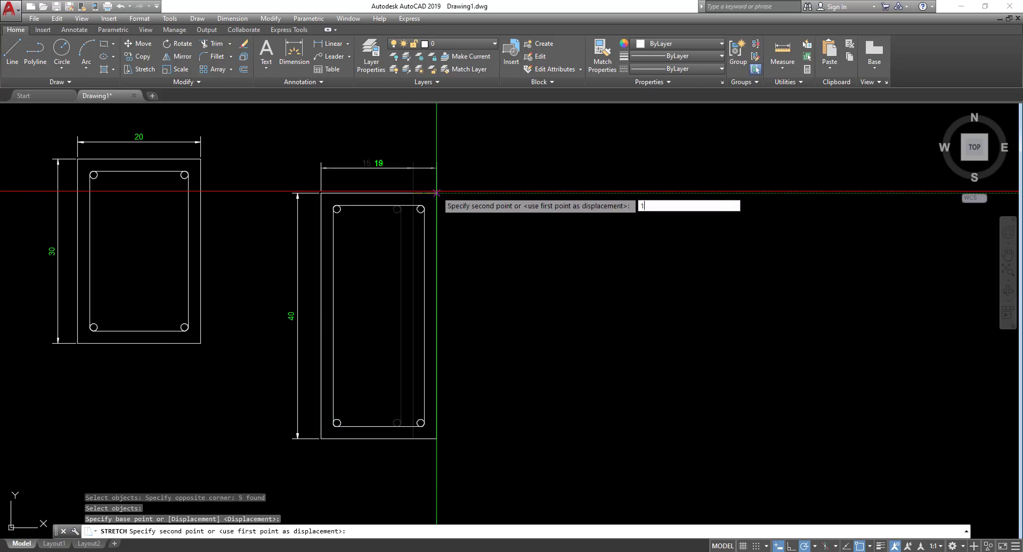
key("Return")
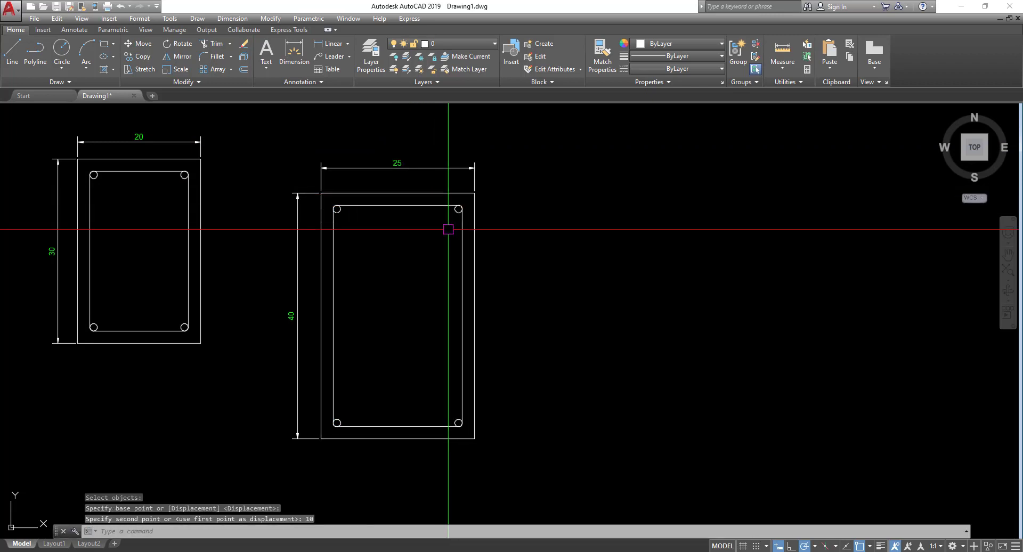
Copy the top-right corner circle from its center to the point midway between the two upper corner circles
scroll(450, 229, "up", 2)
left_click(458, 204)
middle_click_drag(420, 219, 395, 282)
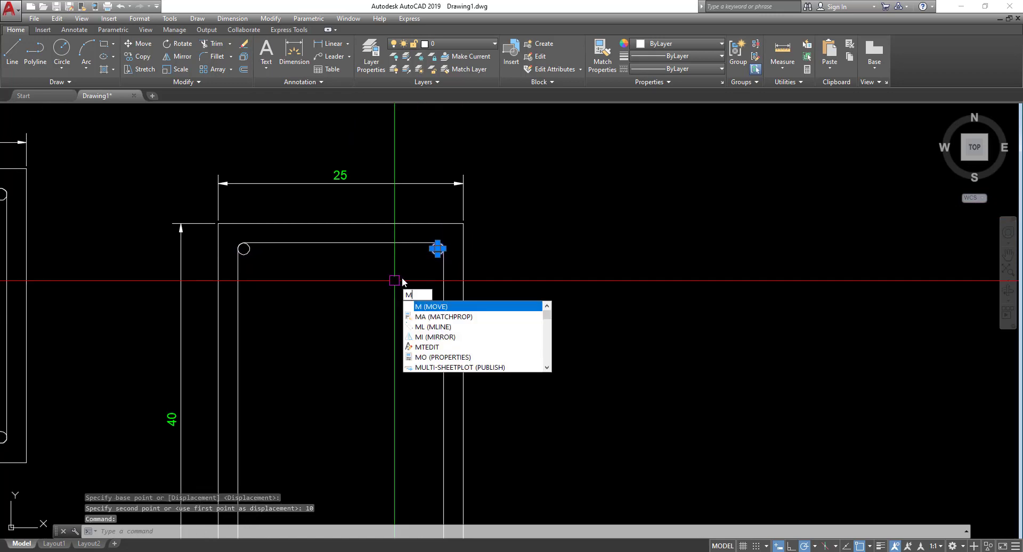
key("Escape")
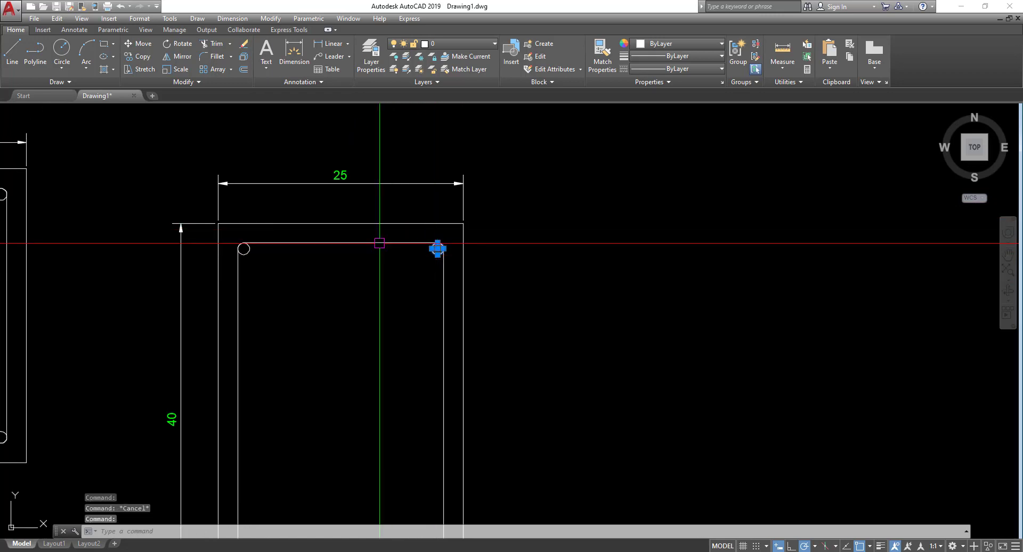
left_click(136, 55)
scroll(437, 242, "up", 3)
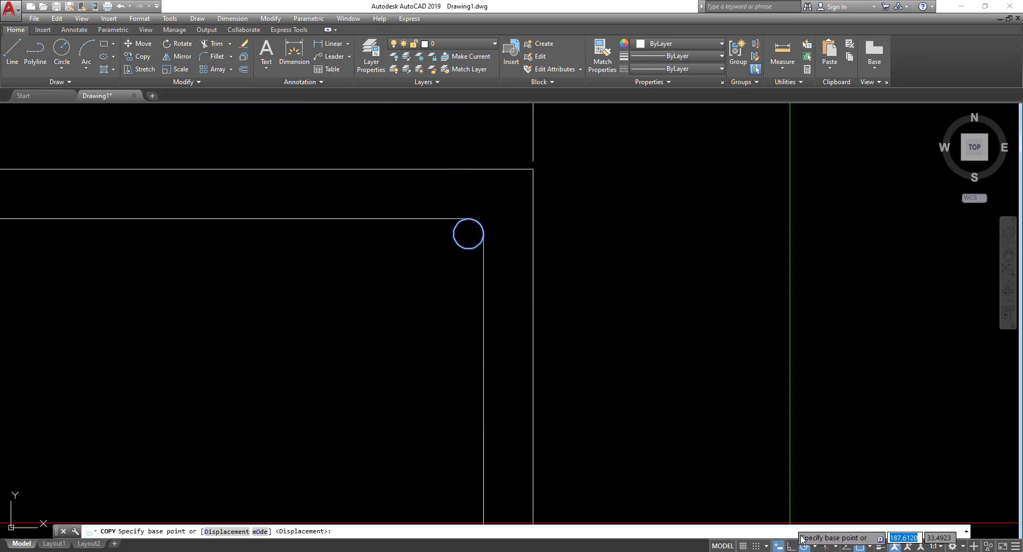
left_click(869, 545)
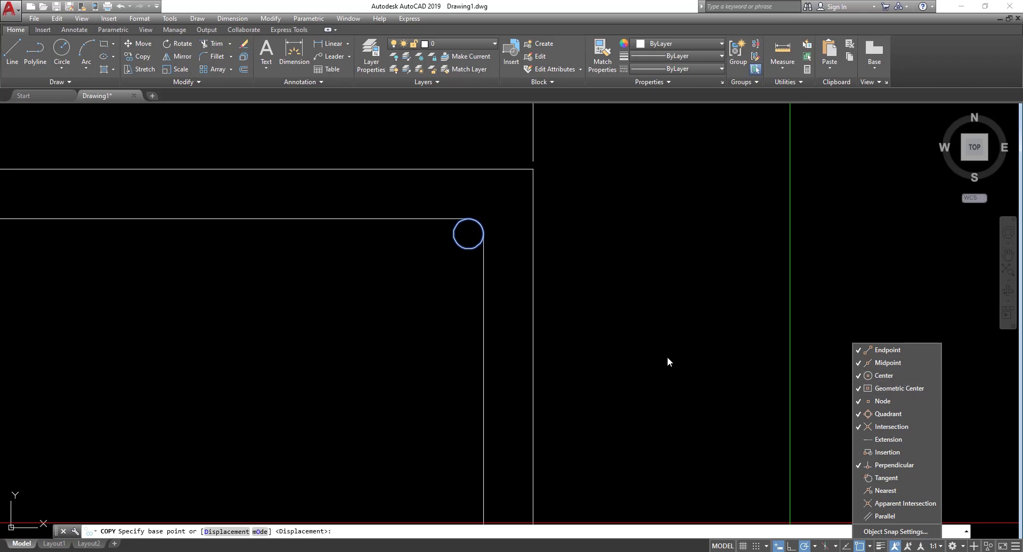
left_click(612, 341)
left_click(468, 233)
scroll(355, 273, "down", 4)
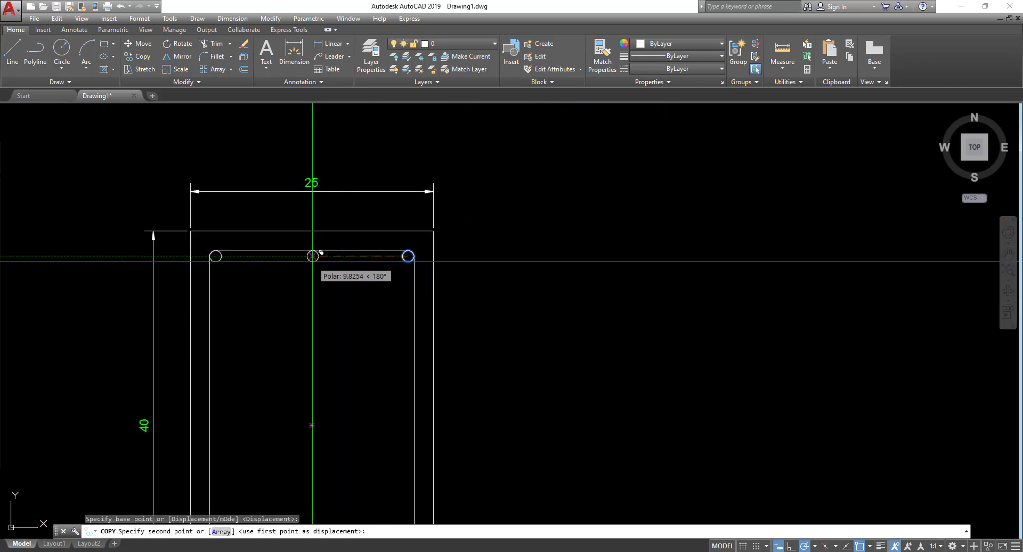
left_click(312, 256)
scroll(313, 256, "down", 4)
key("Escape")
key("Escape")
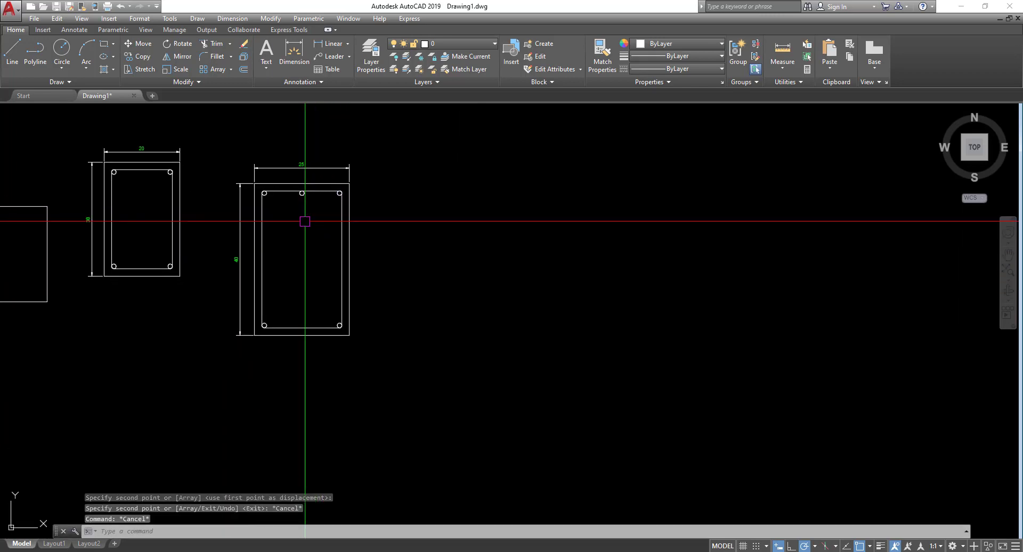
mouse_move(305, 221)
middle_mouse_down()
mouse_move(331, 261)
mouse_move(515, 262)
middle_mouse_up()
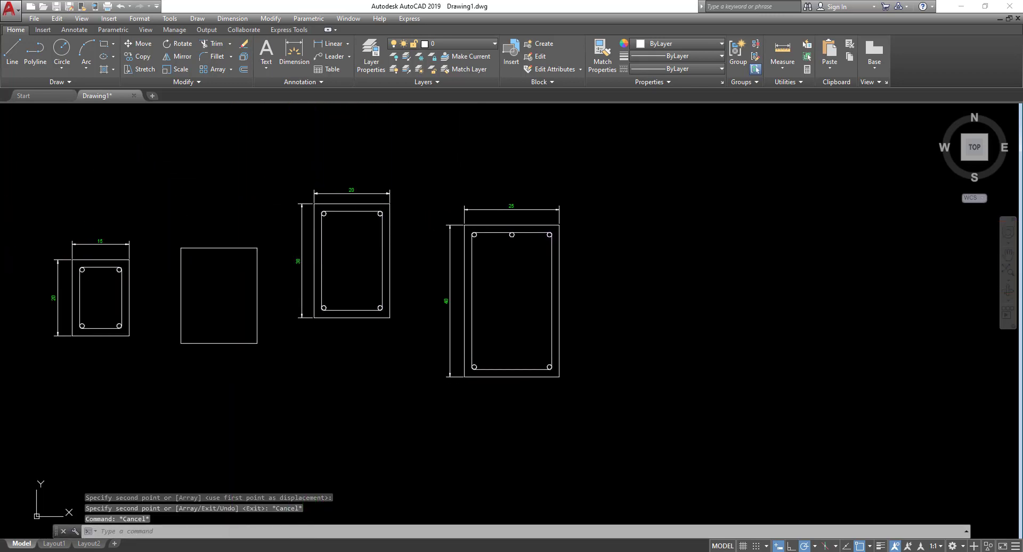
scroll(404, 286, "up", 2)
mouse_move(445, 331)
middle_mouse_down()
mouse_move(270, 338)
mouse_move(181, 324)
middle_mouse_up()
scroll(278, 334, "down", 4)
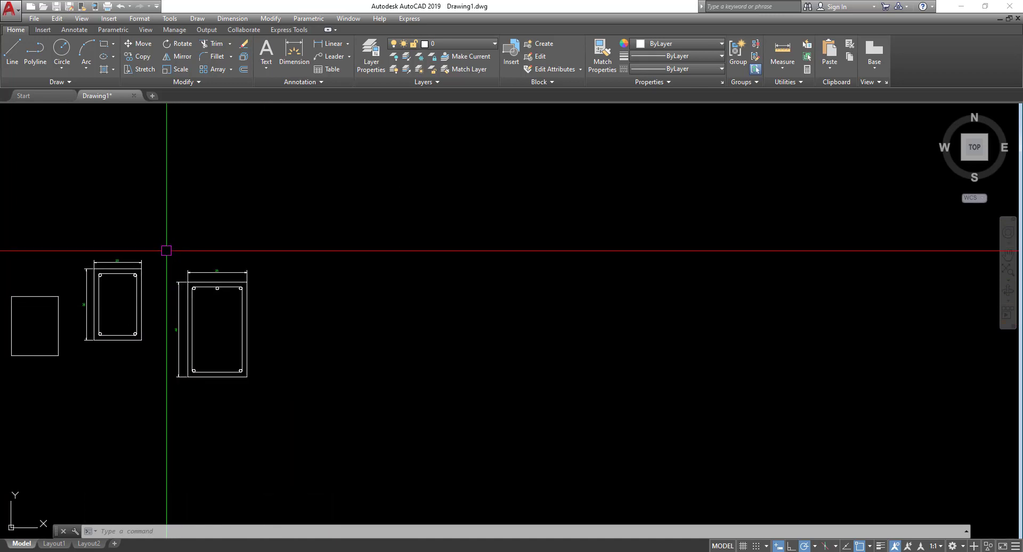
left_click(106, 47)
key("Escape")
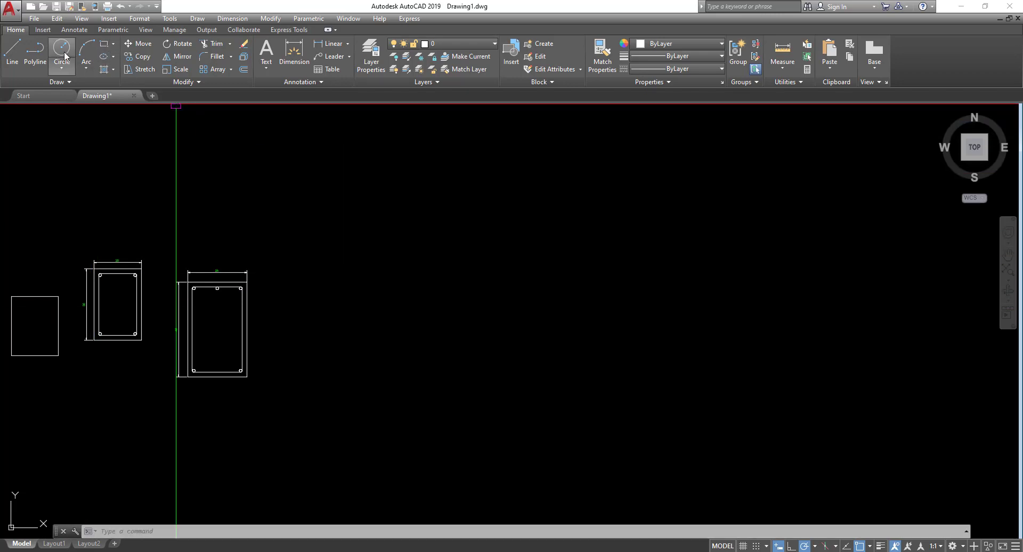
left_click(104, 45)
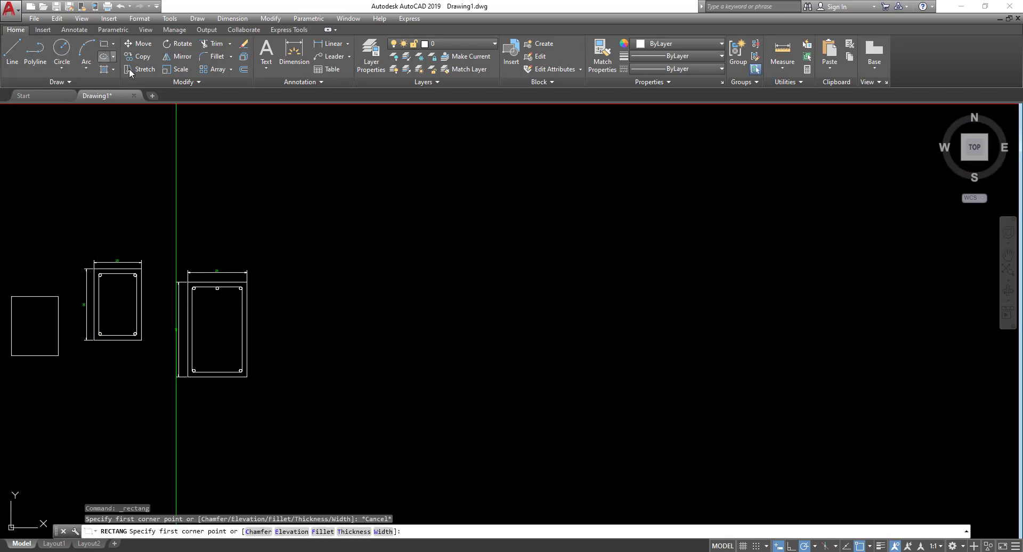
left_click(409, 377)
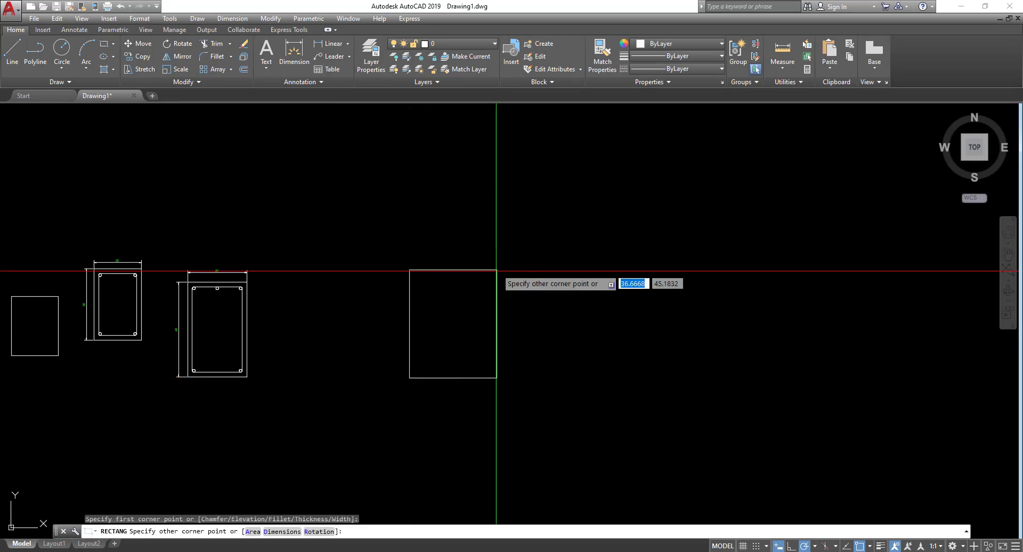
key("Escape")
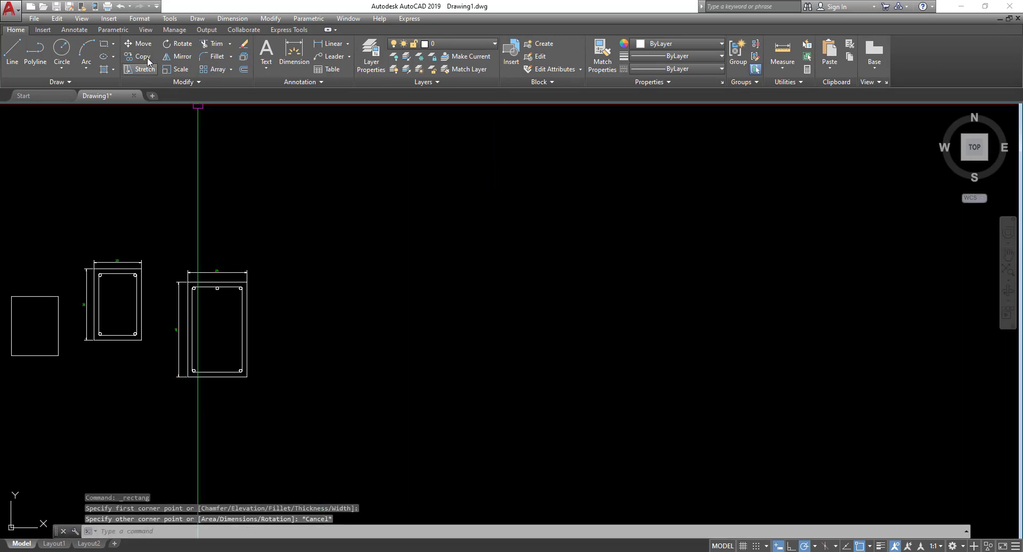
Draw a 30 by 60 rectangle in the empty space right of the enlarged dimensioned section
left_click(104, 46)
left_click(439, 368)
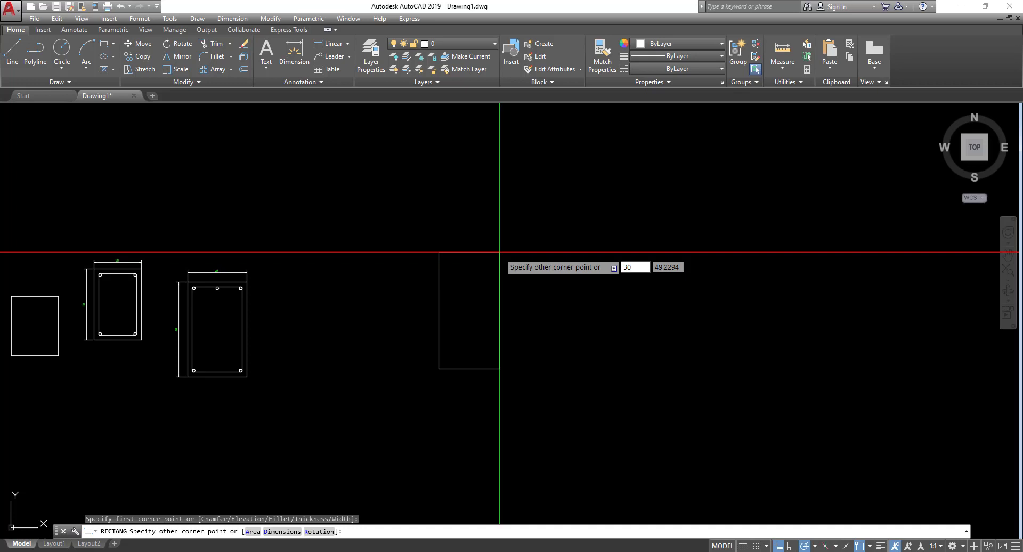
key("Tab")
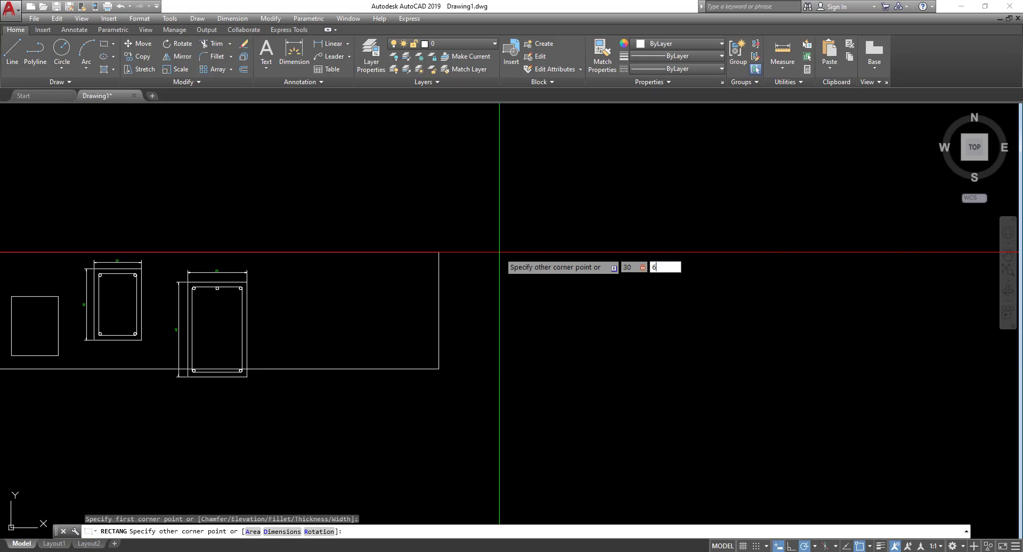
key("Return")
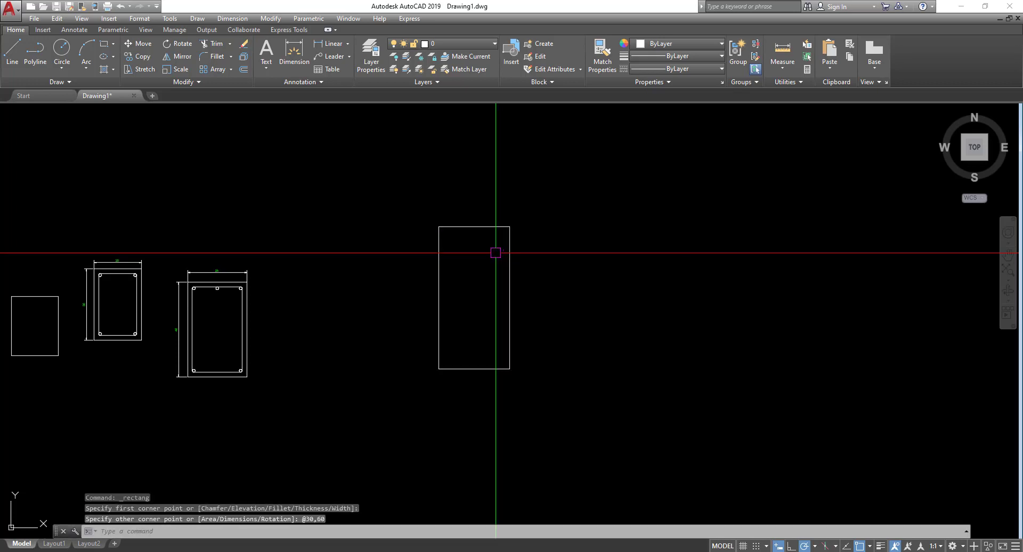
Add a linear dimension across the top edge of the new rectangle, placed above it
scroll(498, 253, "up", 2)
middle_click_drag(325, 231, 274, 237)
left_click(320, 44)
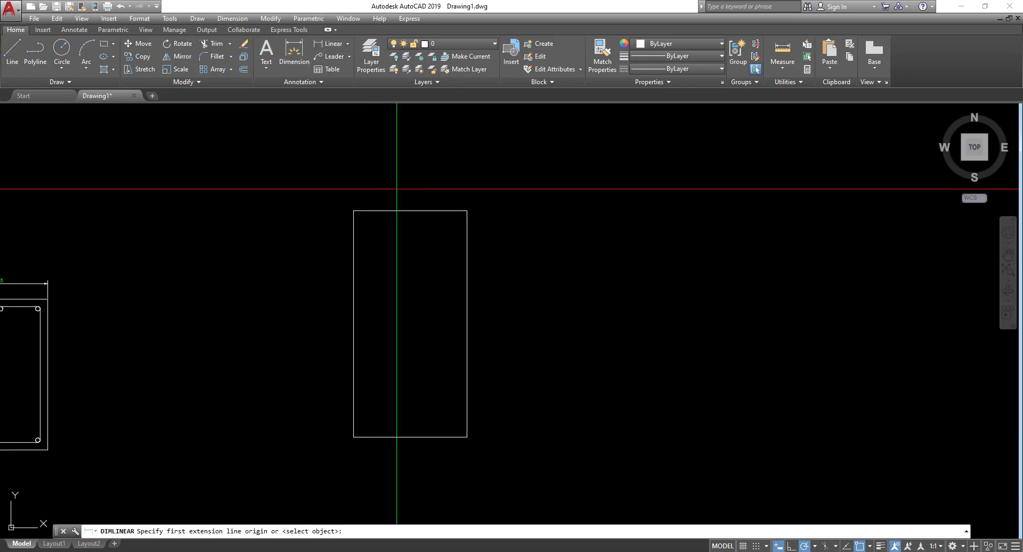
left_click(353, 211)
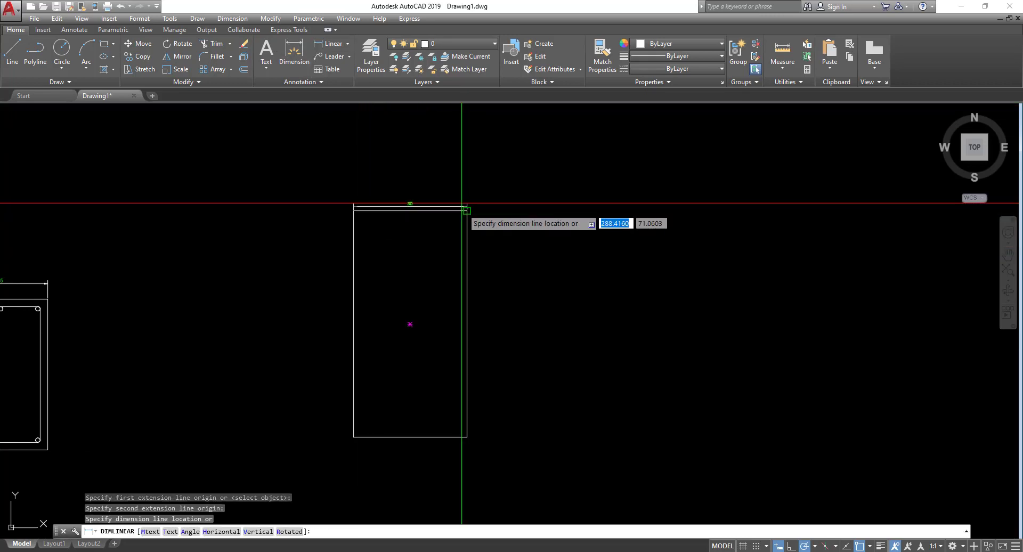
left_click(463, 211)
left_click(457, 169)
Erase the linear dimension above the new rectangle
scroll(431, 170, "up", 4)
left_click_drag(408, 229, 349, 148)
type("e")
key("Return")
scroll(366, 210, "down", 4)
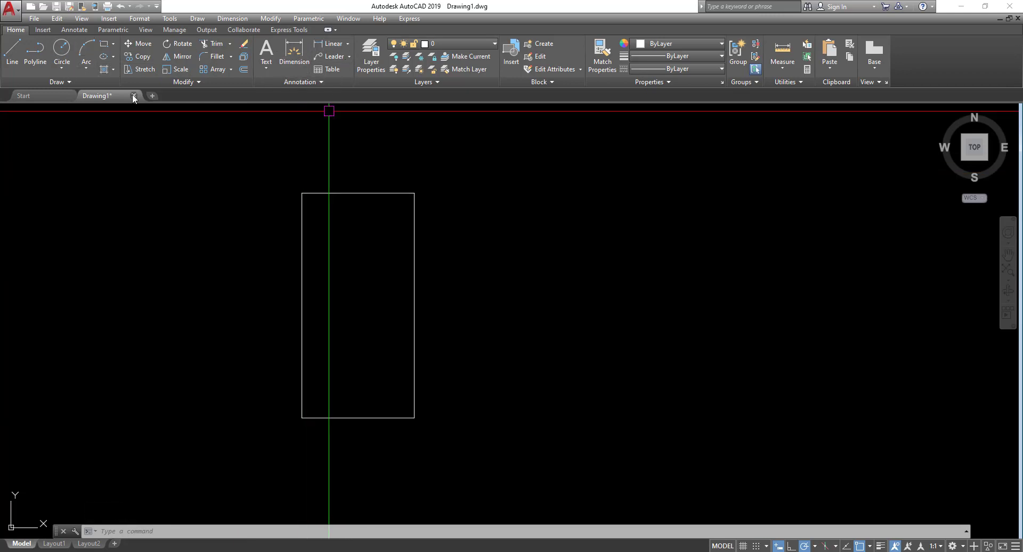
Draw a horizontal line 80 units long to the right of the new rectangle
left_click(6, 46)
left_click(547, 282)
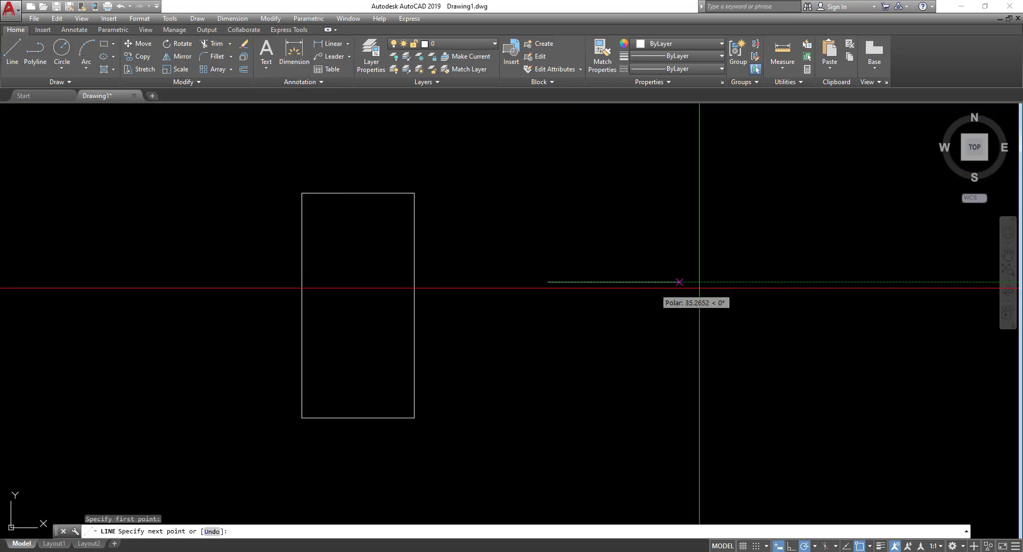
type("80")
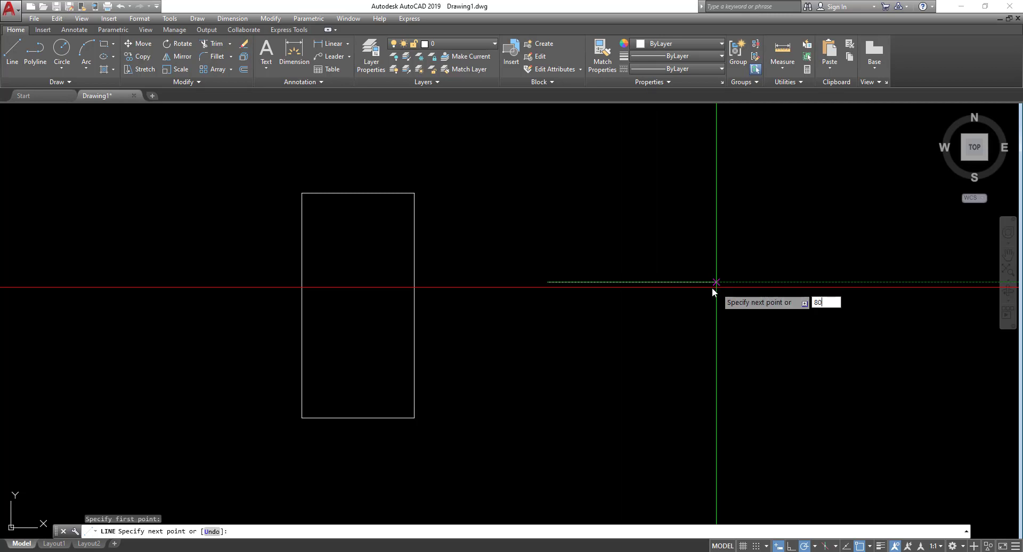
key("Return")
key("Return")
Copy the new rectangle together with the line from the midpoint of the rectangle's bottom edge to the line's midpoint
left_click(709, 319)
left_click(705, 282)
scroll(593, 297, "down", 2)
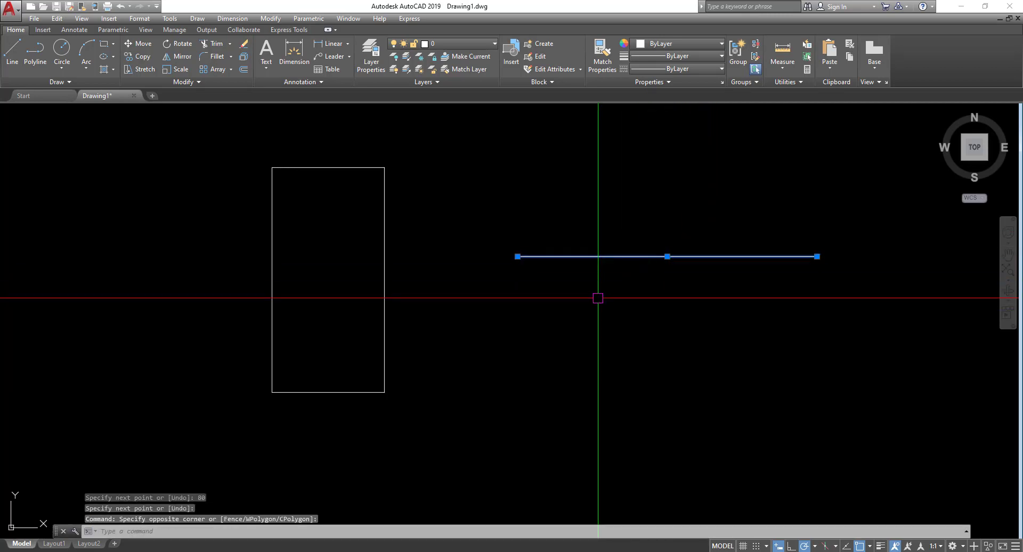
left_click(495, 366)
left_click(379, 310)
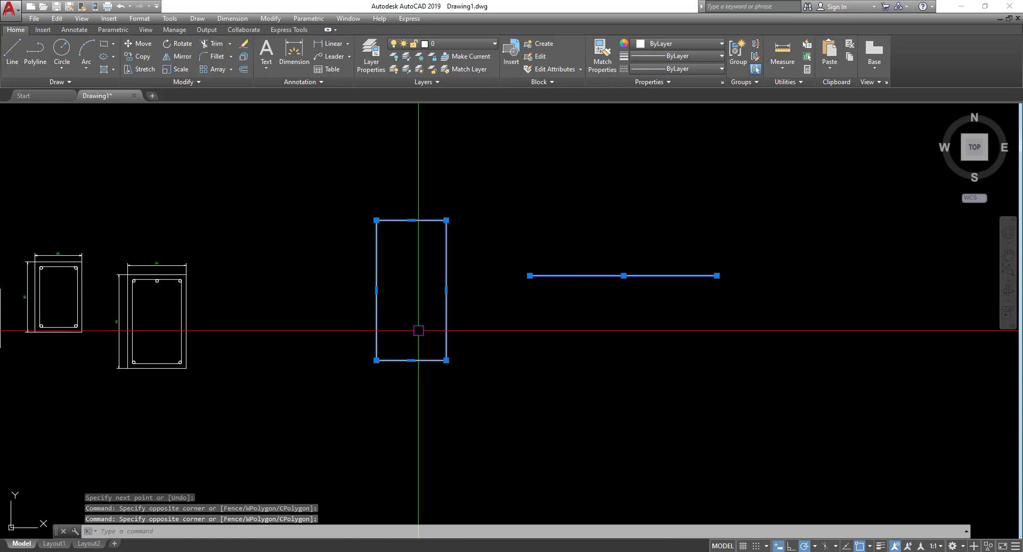
type("co")
key("Return")
left_click(411, 360)
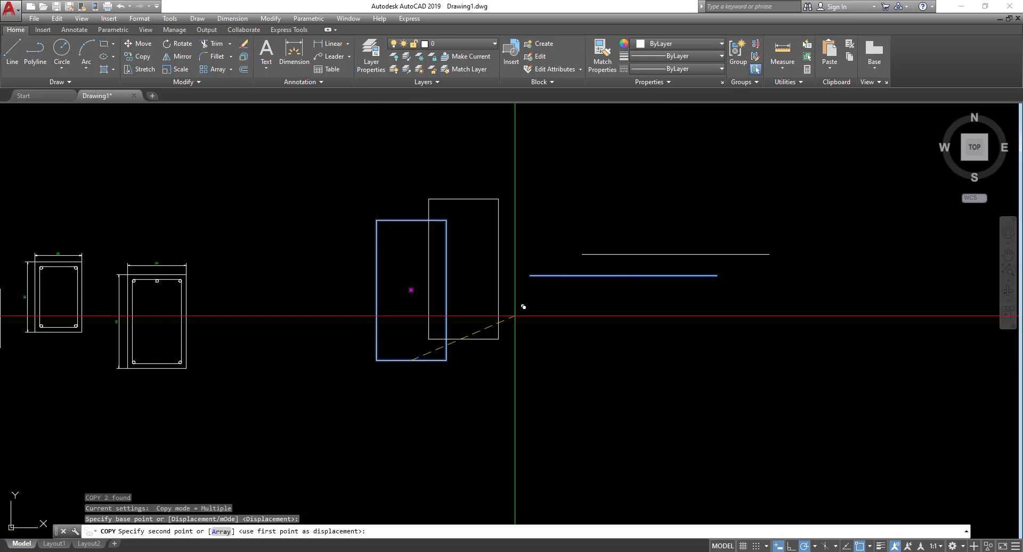
left_click(623, 275)
key("Escape")
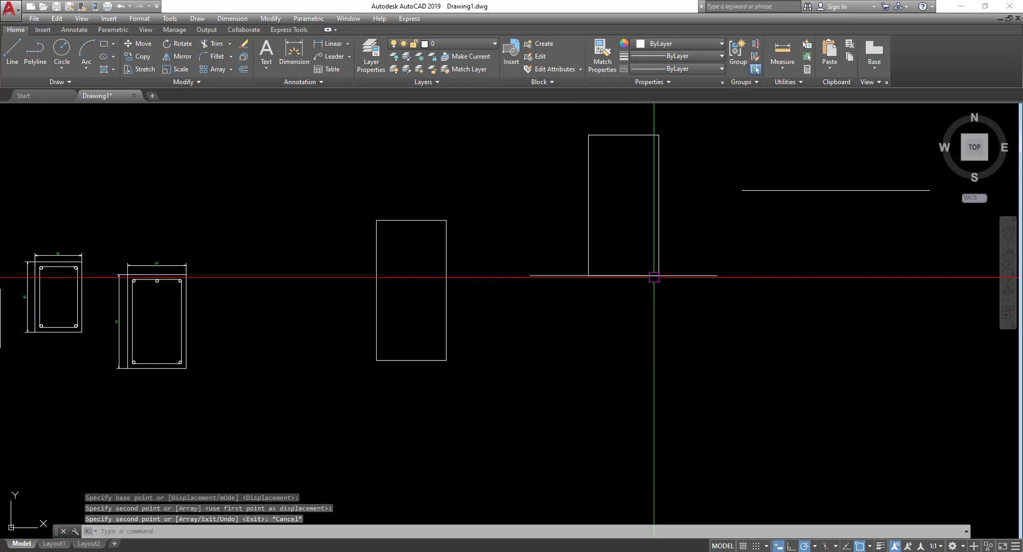
Erase the surplus copied line beside the copied rectangle and select the rectangle standing on the original line
left_click(754, 204)
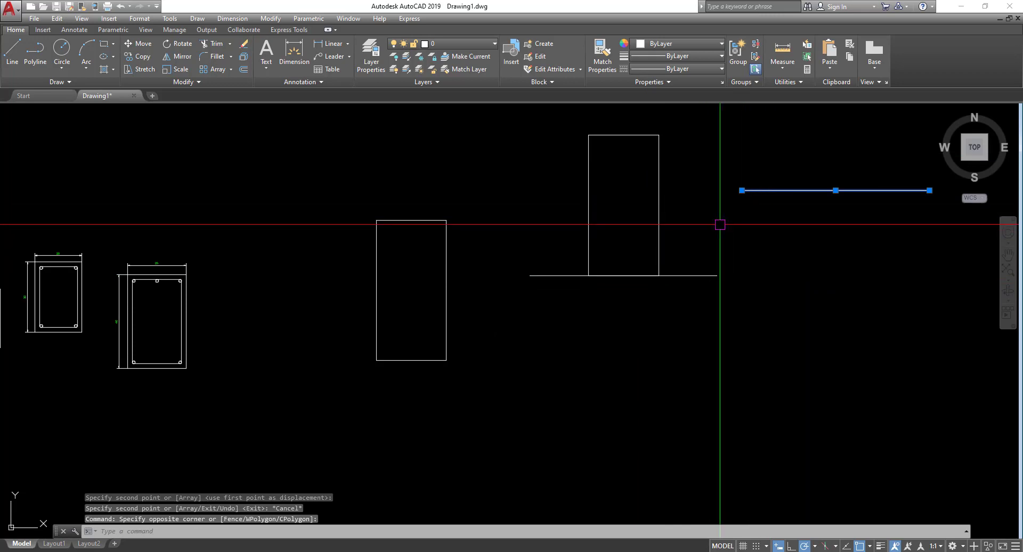
key("Return")
left_click(666, 213)
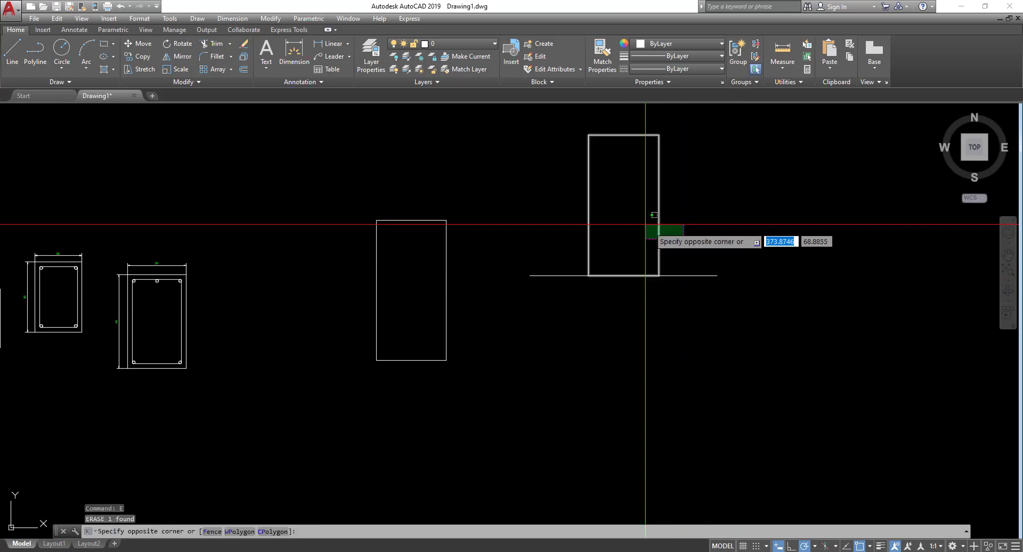
left_click(653, 235)
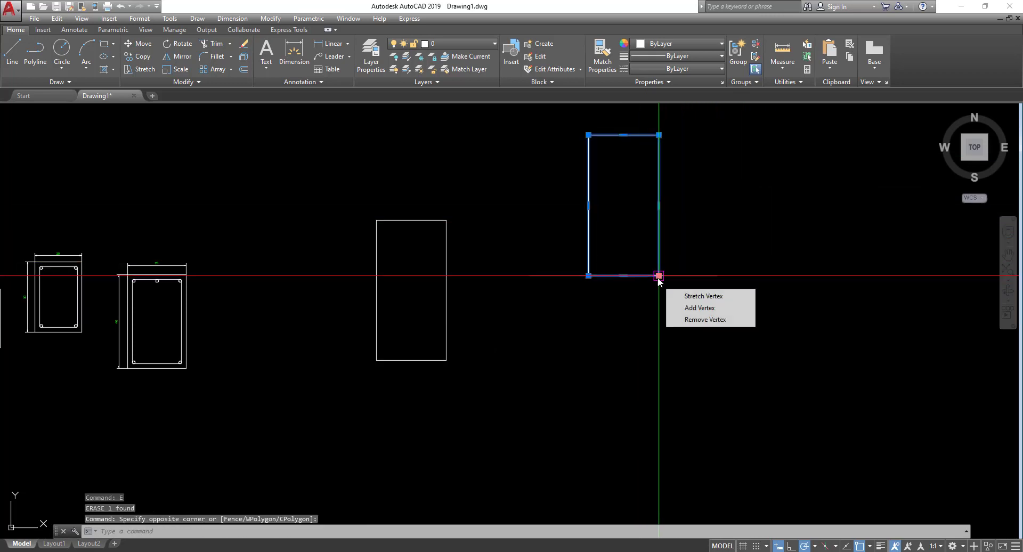
Stretch the two lower corners of the right rectangle outward to the ends of the horizontal line to form a trapezoid
left_click(658, 275)
left_click(715, 275)
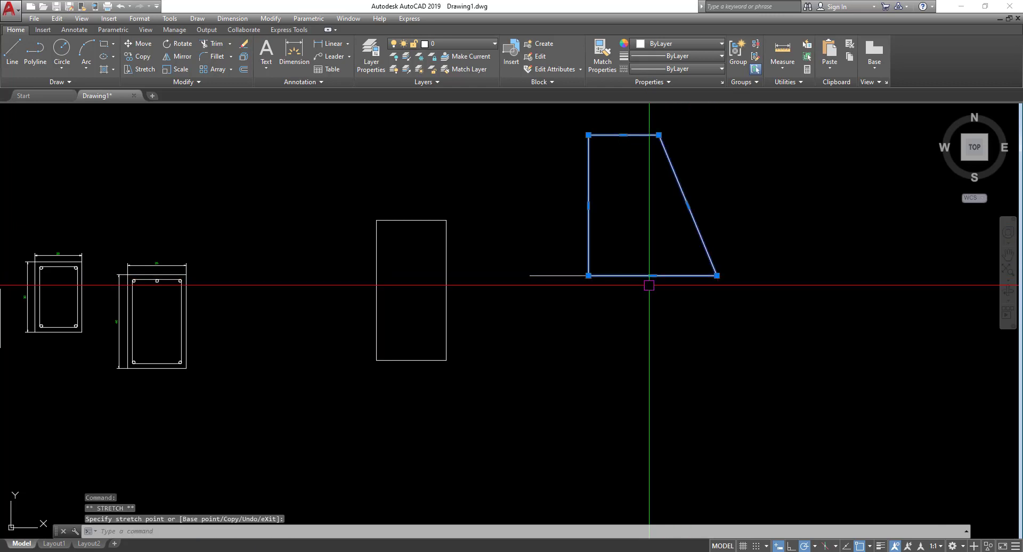
left_click(530, 275)
key("Escape")
scroll(659, 255, "down", 2)
middle_click_drag(659, 255, 514, 265)
scroll(513, 265, "up", 2)
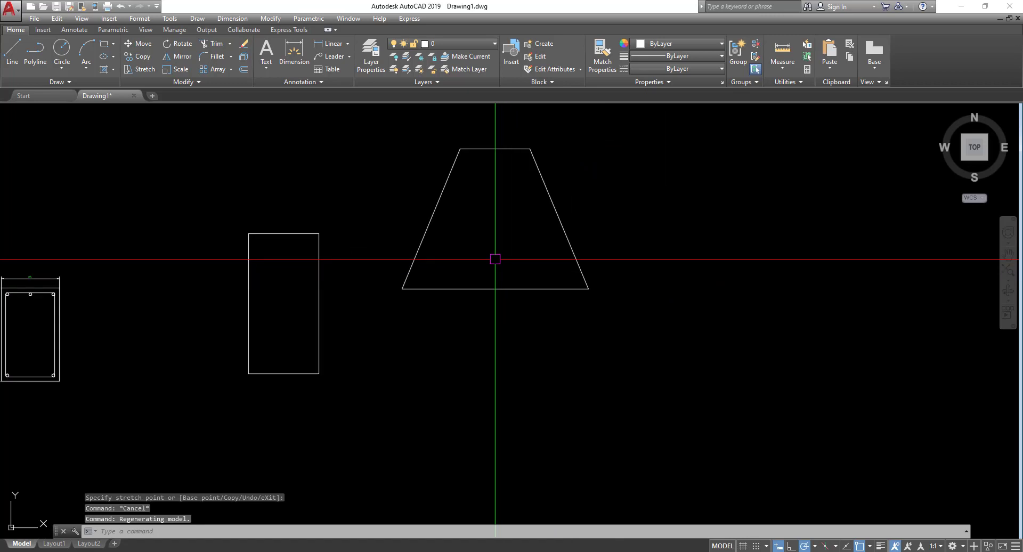
left_click(492, 257)
scroll(494, 223, "down", 3)
scroll(488, 251, "up", 1)
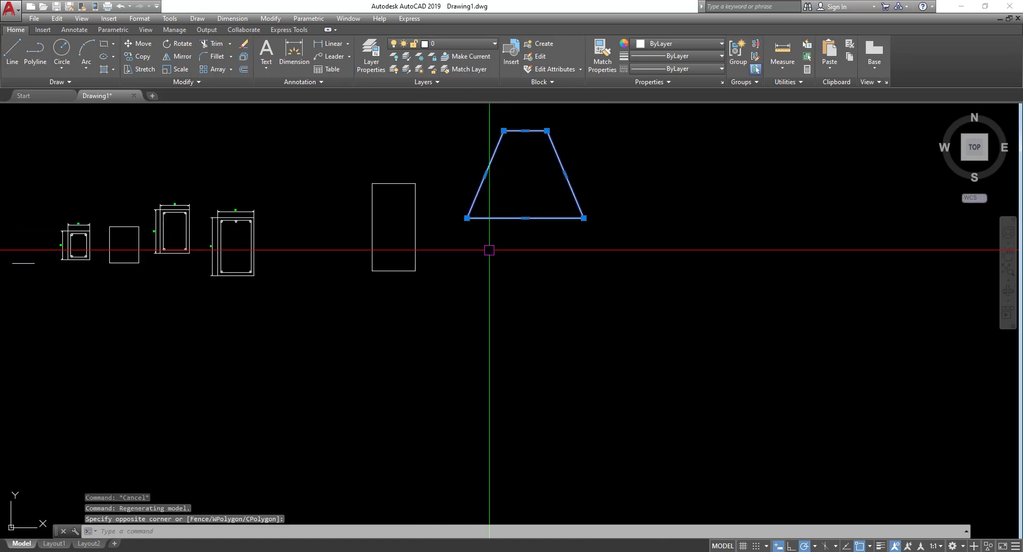
middle_click_drag(488, 251, 482, 304)
key("Escape")
scroll(411, 304, "up", 2)
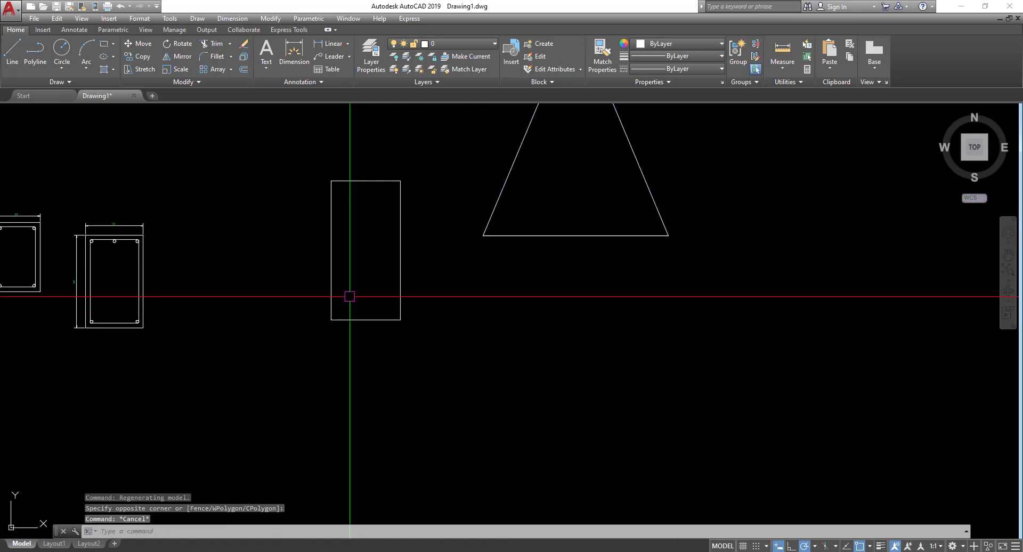
scroll(349, 296, "up", 3)
mouse_move(349, 297)
middle_mouse_down()
mouse_move(237, 343)
mouse_move(250, 407)
mouse_move(313, 349)
middle_mouse_up()
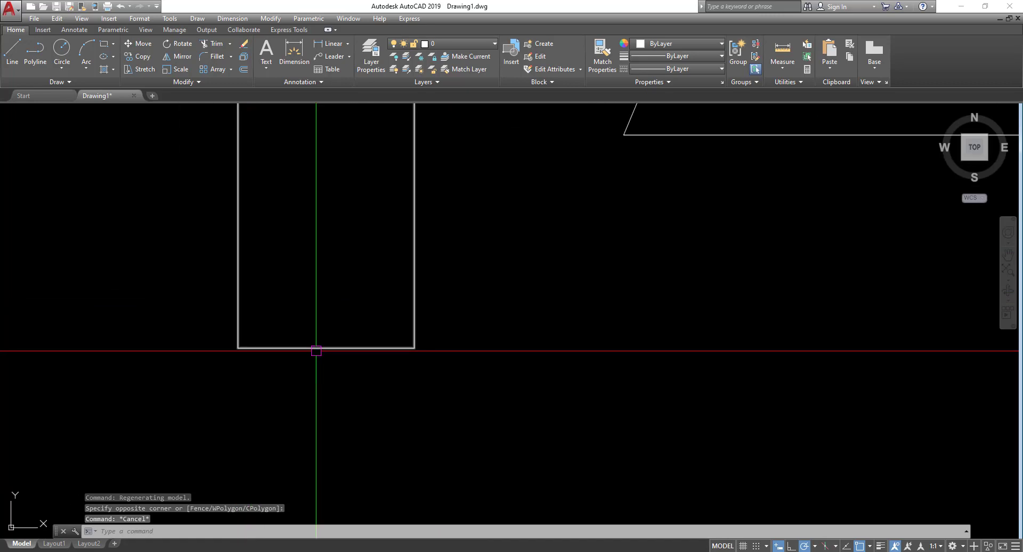
scroll(296, 350, "down", 2)
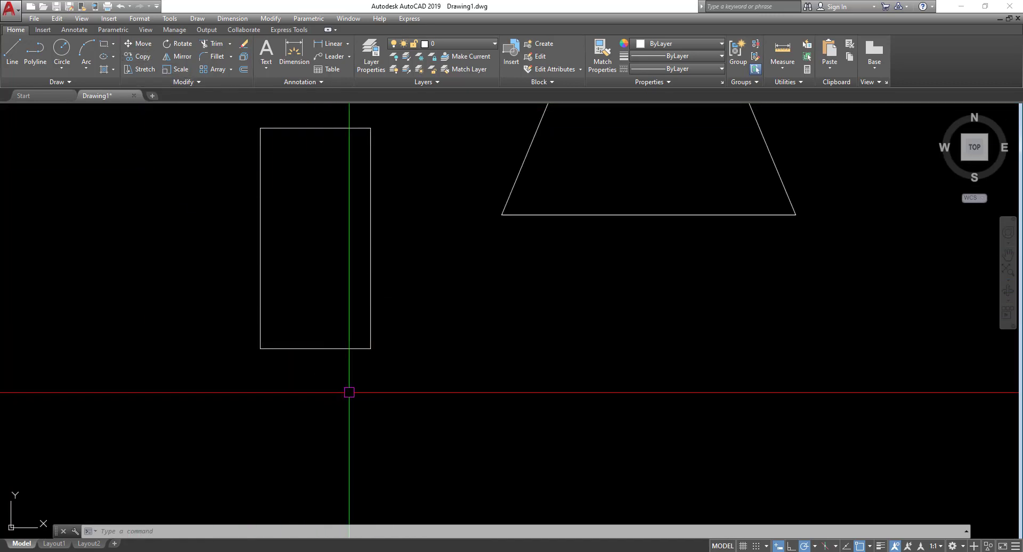
middle_click_drag(343, 343, 358, 373)
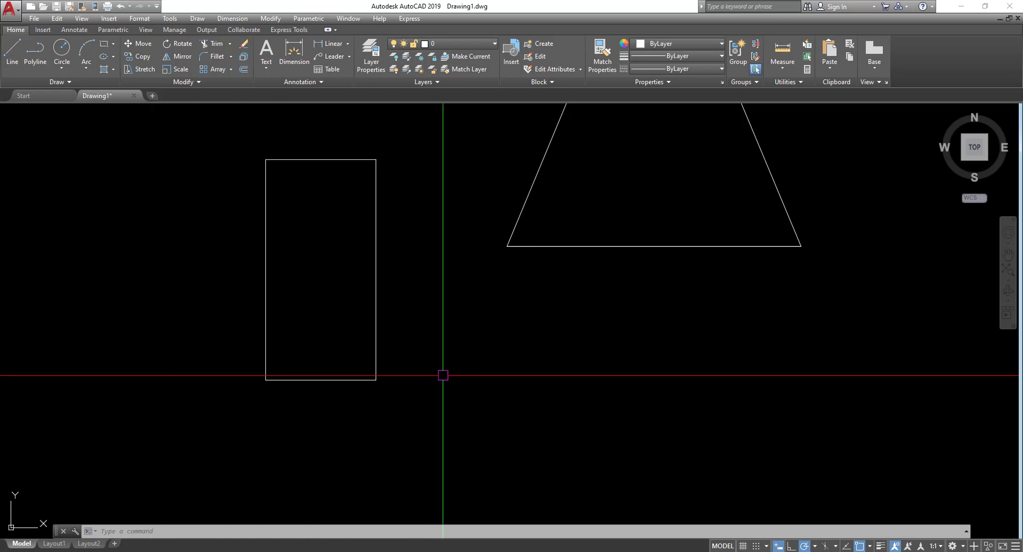
left_click(18, 52)
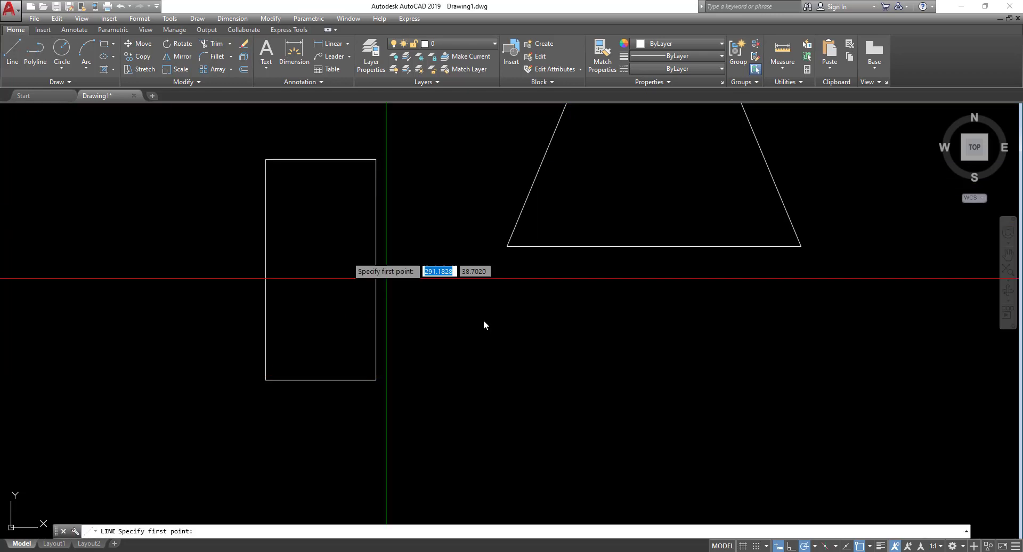
left_click(501, 374)
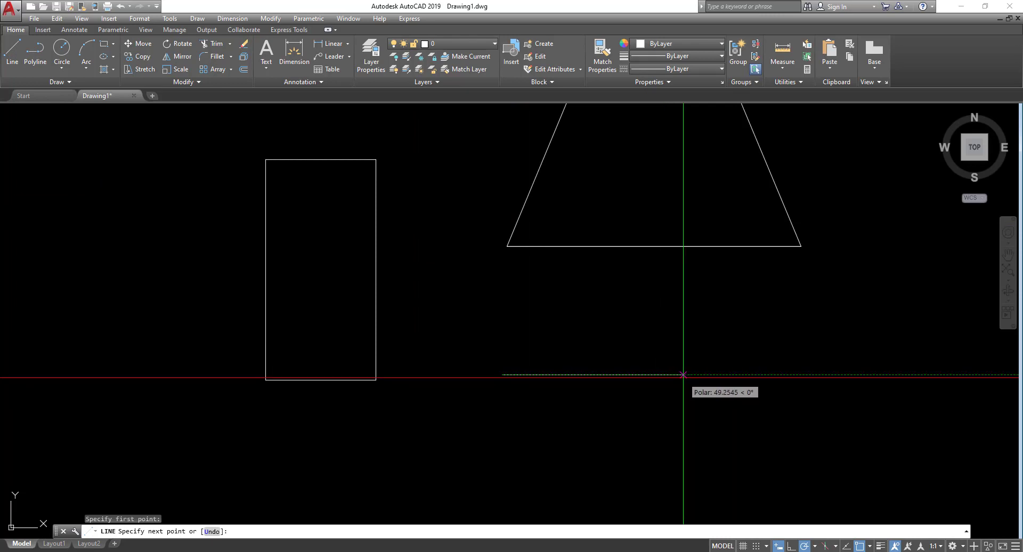
key("Escape")
left_click(619, 390)
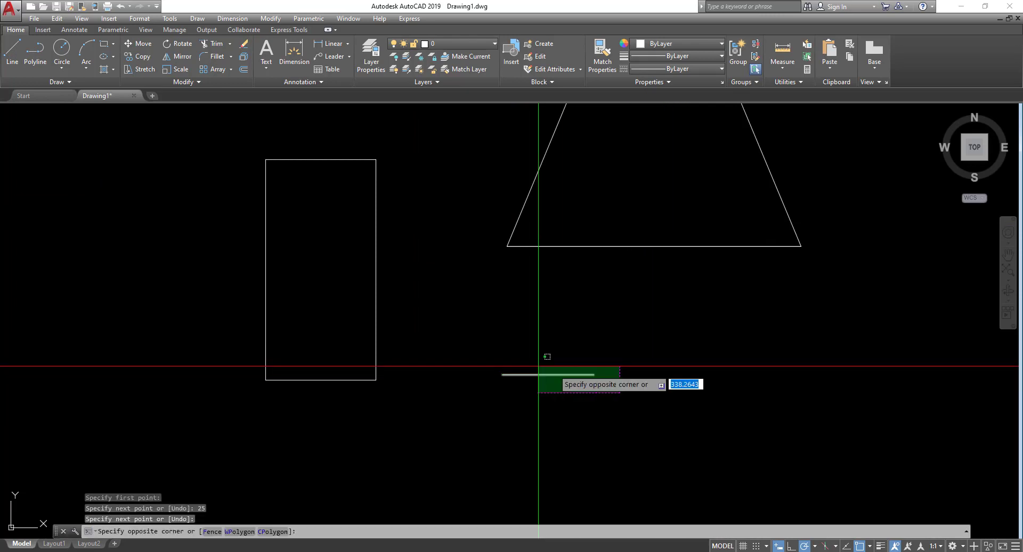
left_click(533, 364)
type("e")
key("Return")
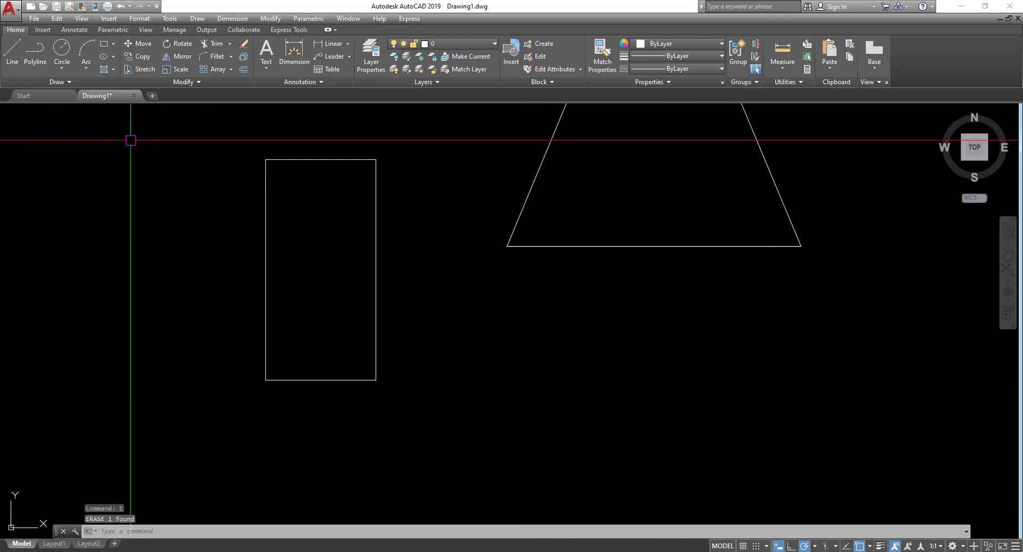
Draw an 80-unit horizontal line and move it by its midpoint onto the midpoint of the remaining rectangle's bottom edge
left_click(5, 56)
left_click(500, 343)
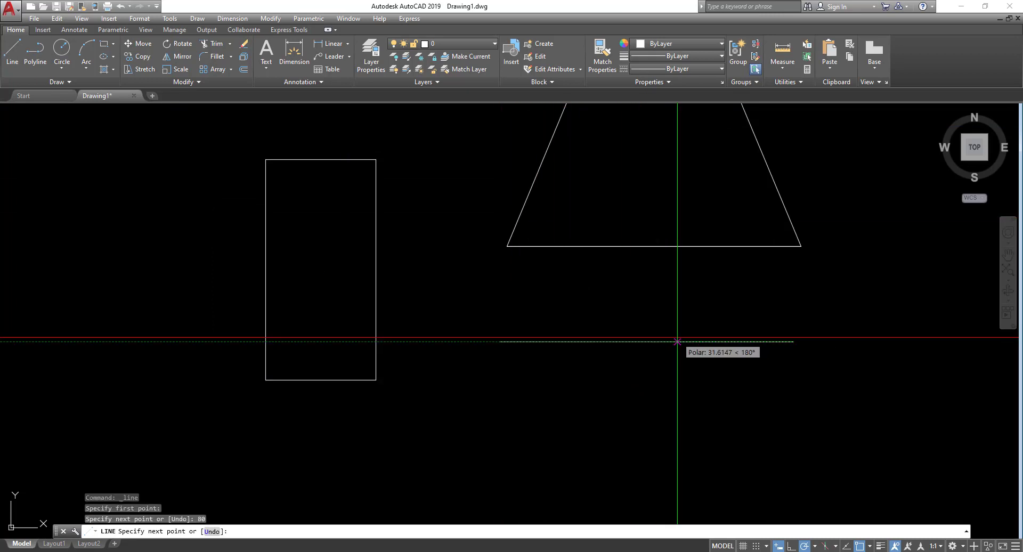
key("Escape")
left_click(676, 376)
left_click(643, 301)
type("m")
key("Return")
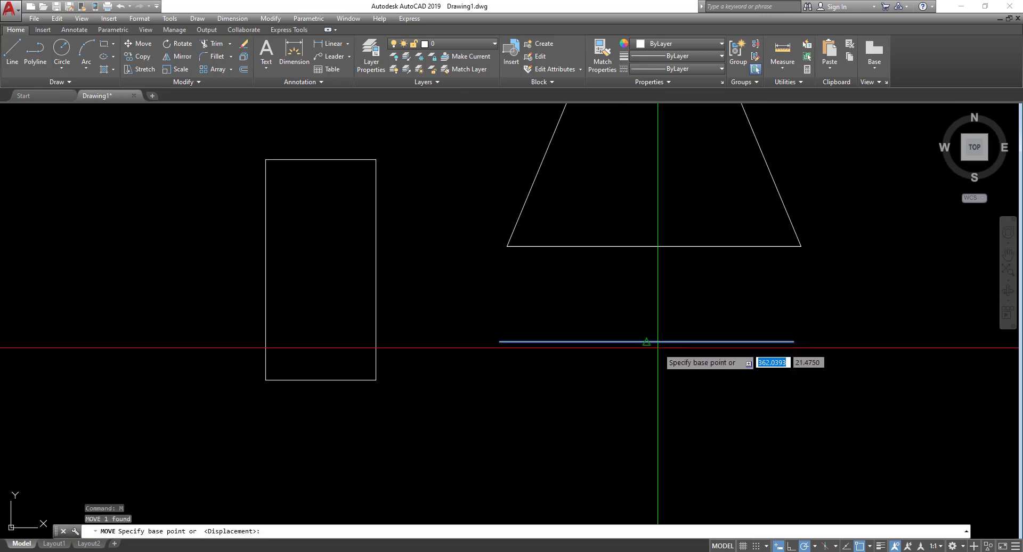
left_click(646, 342)
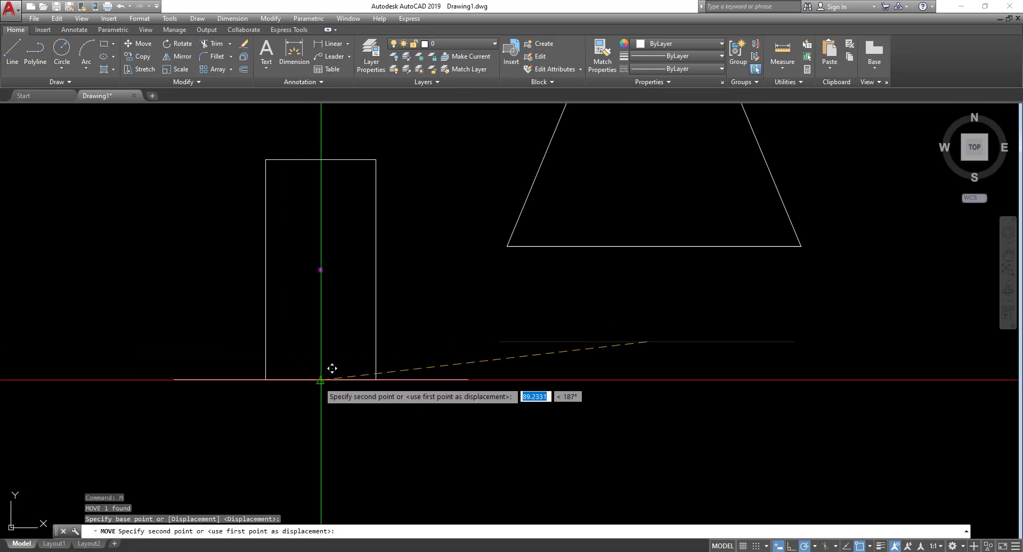
left_click(320, 382)
Add linear dimensions below the horizontal line for its overhang on both sides of the rectangle
left_click(330, 43)
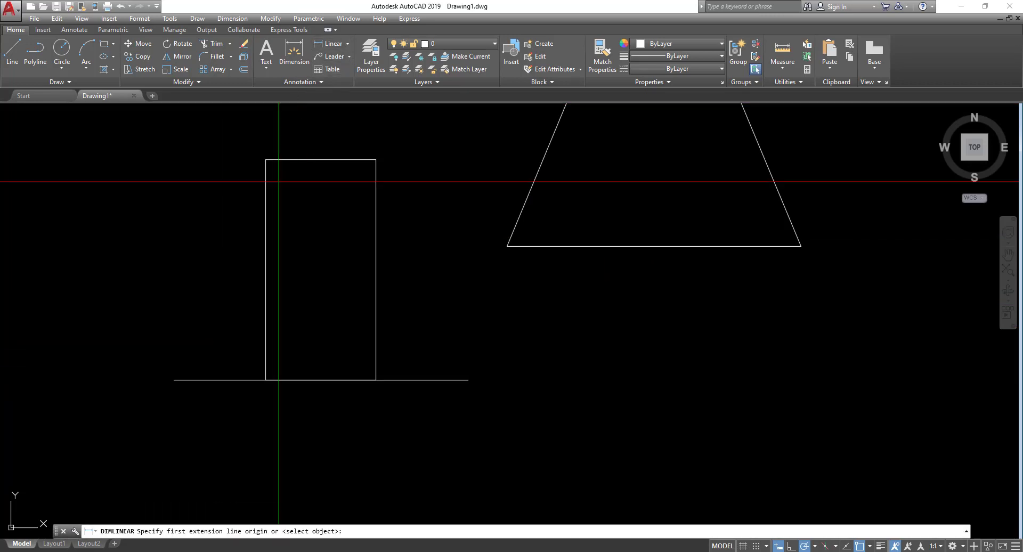
left_click(173, 384)
left_click(265, 379)
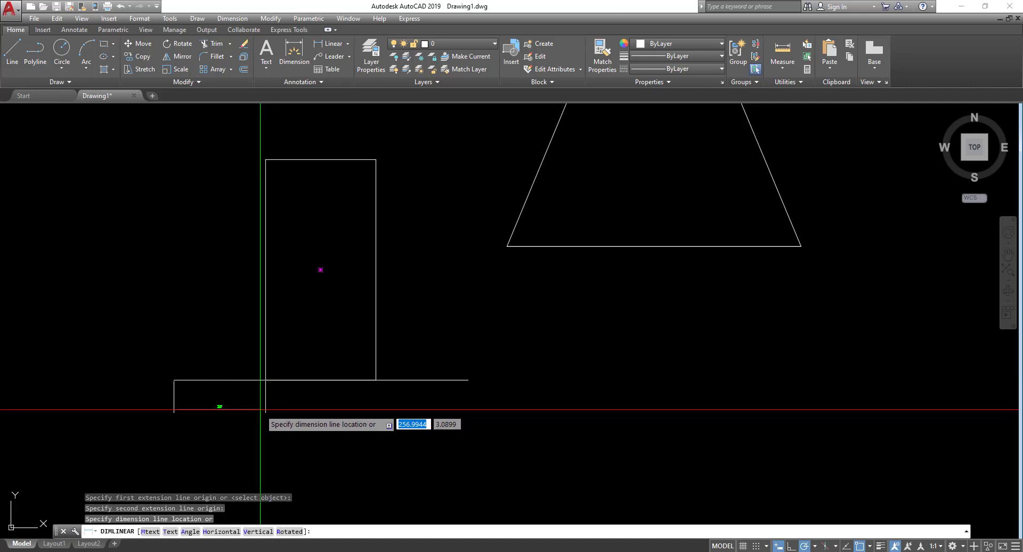
left_click(240, 409)
scroll(240, 410, "up", 2)
key("Return")
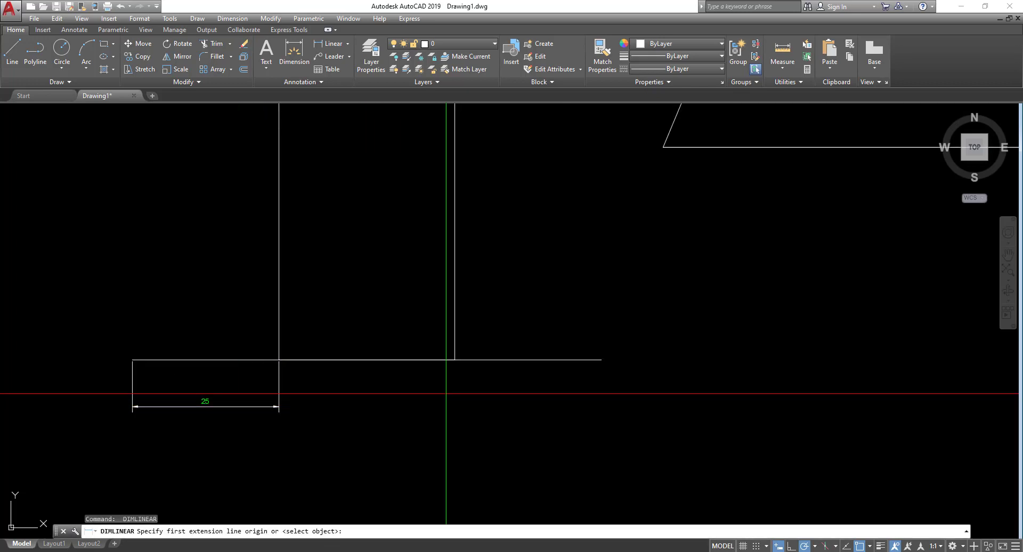
left_click(456, 361)
left_click(600, 361)
left_click(593, 398)
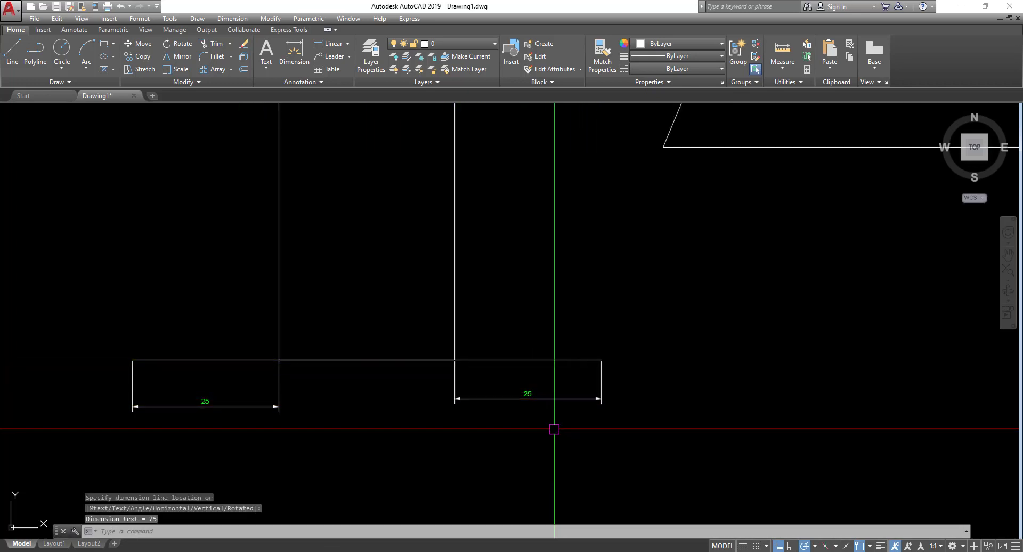
Erase both overhang dimensions and the horizontal line along the rectangle's bottom edge
scroll(549, 426, "up", 4)
left_click(468, 415)
left_click(331, 331)
scroll(536, 290, "down", 6)
left_click(418, 347)
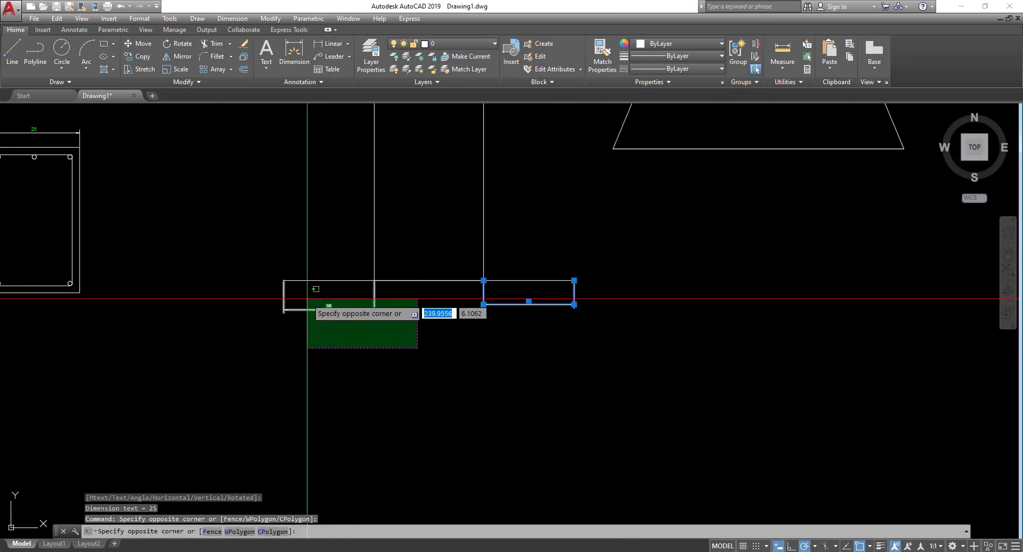
left_click(308, 295)
key("e")
key("Return")
left_click(335, 303)
left_click(314, 258)
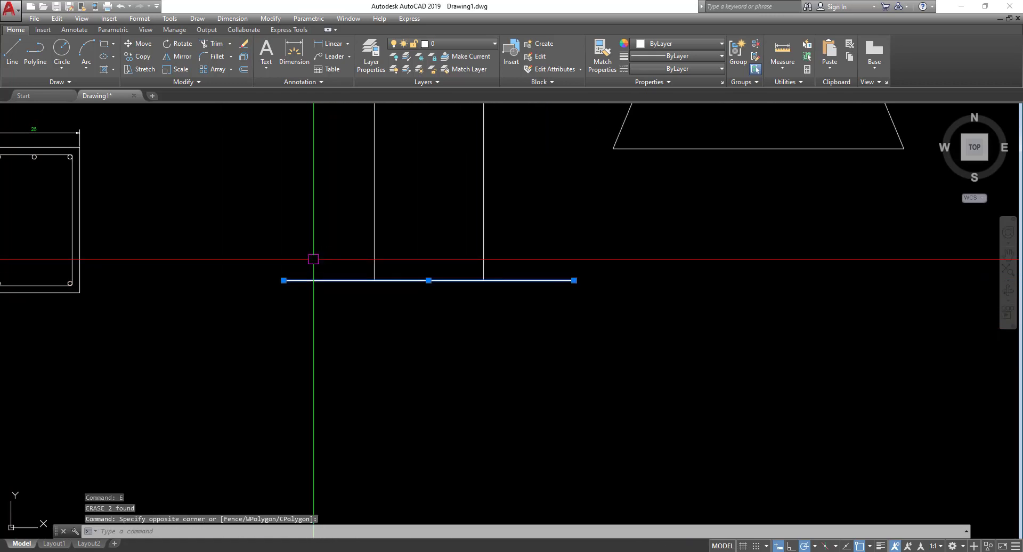
key("Return")
Stretch the rectangle's lower-right corner 25 units horizontally outward, using that corner as the base point
middle_click_drag(361, 285, 350, 372)
left_click_drag(447, 357, 45, 104)
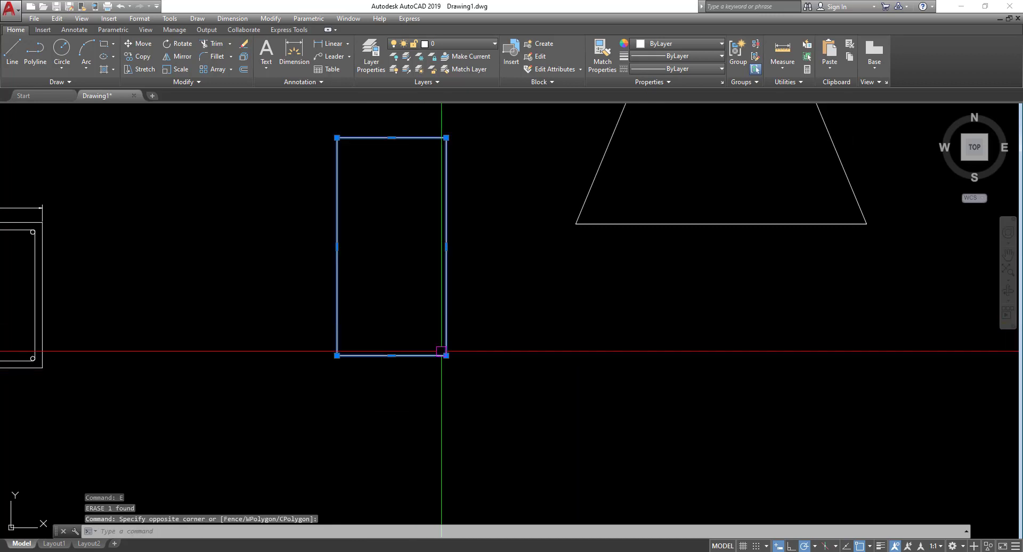
key("Escape")
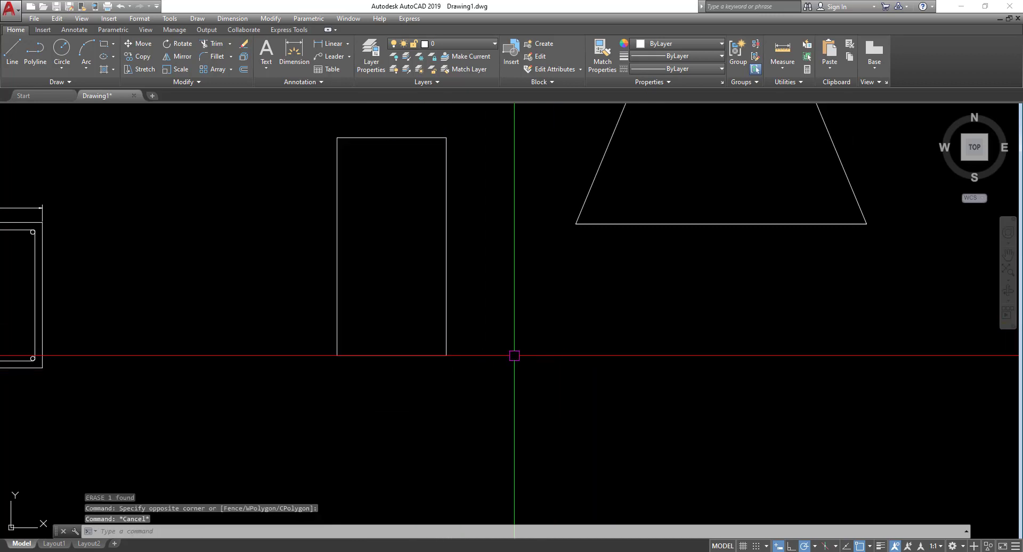
left_click(143, 70)
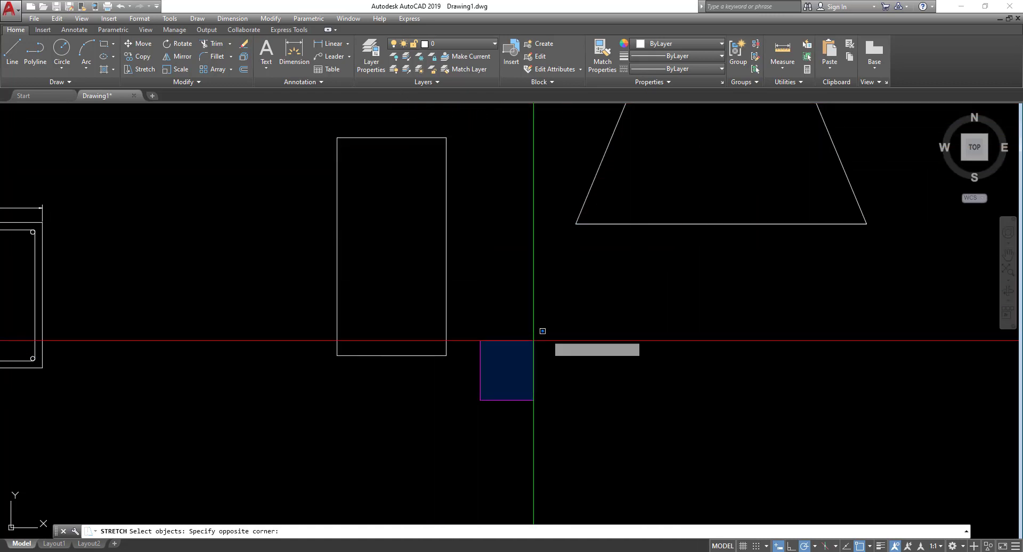
left_click(412, 292)
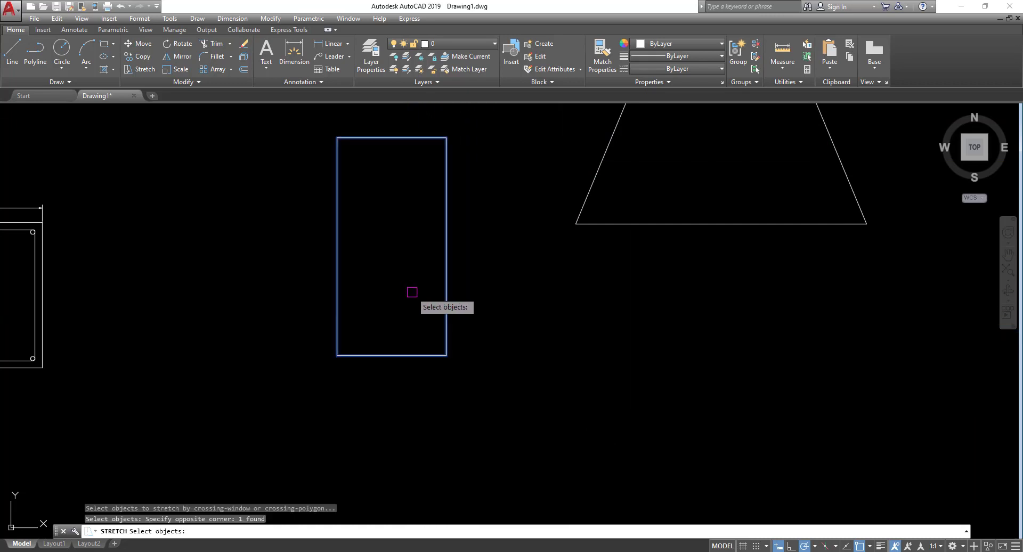
key("Return")
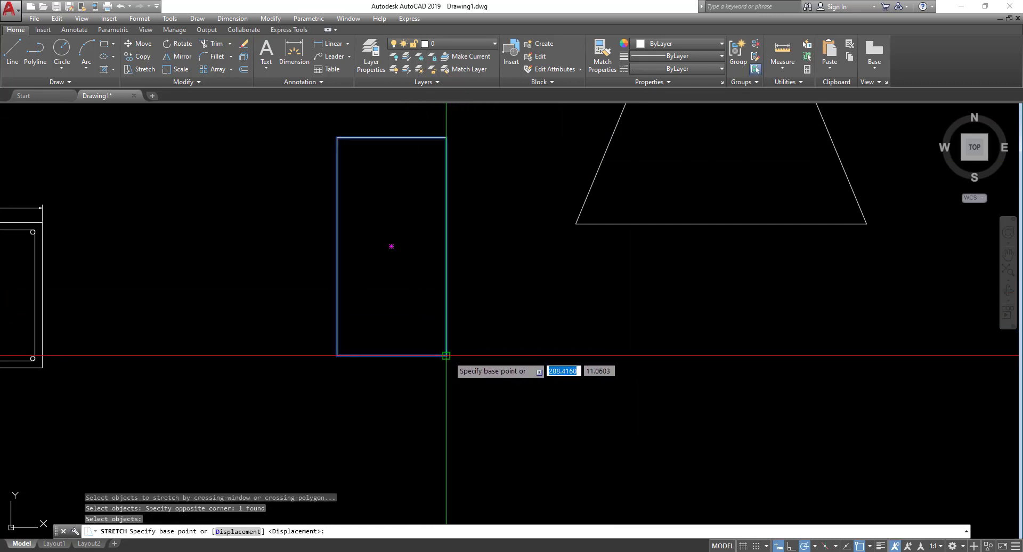
left_click(446, 355)
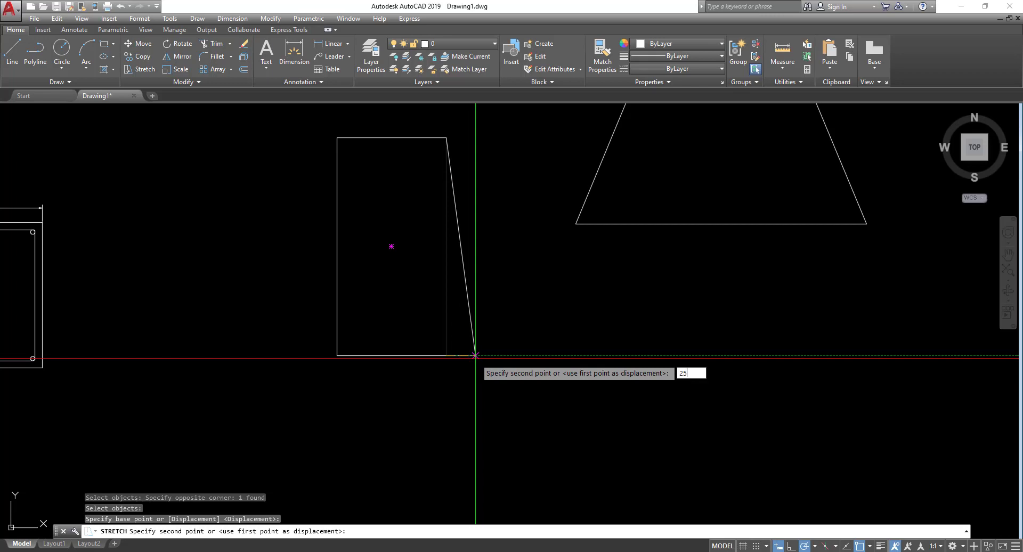
type("25")
key("Return")
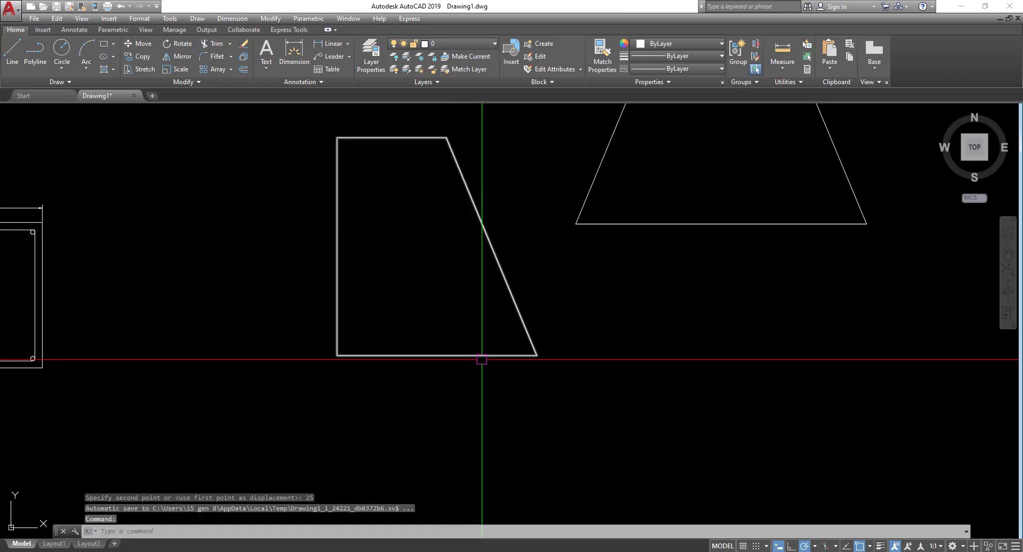
Stretch the same shape's lower-left corner 25 units horizontally outward to complete a symmetrical trapezoid
left_click(142, 69)
left_click(360, 346)
left_click(309, 320)
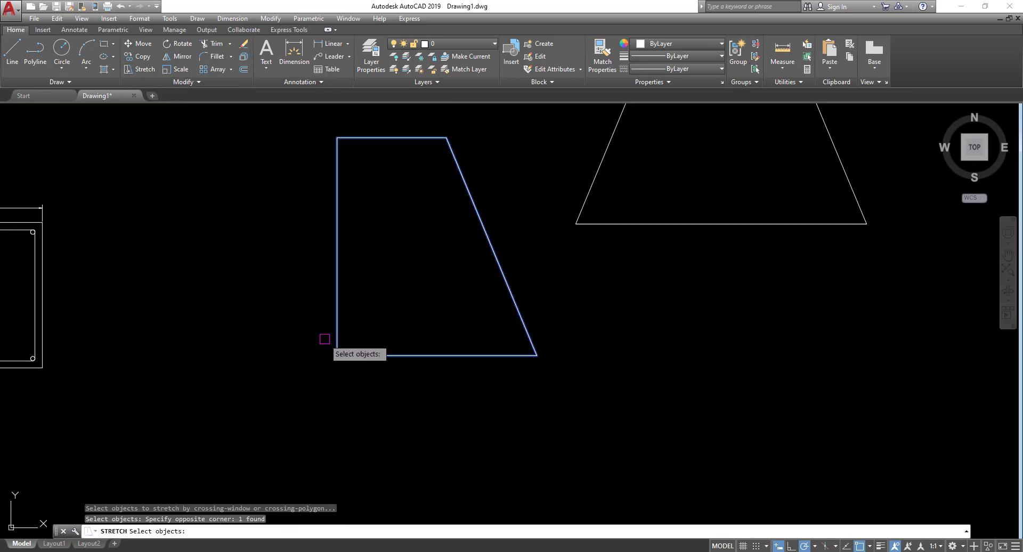
left_click(359, 392)
left_click(313, 342)
left_click(364, 392)
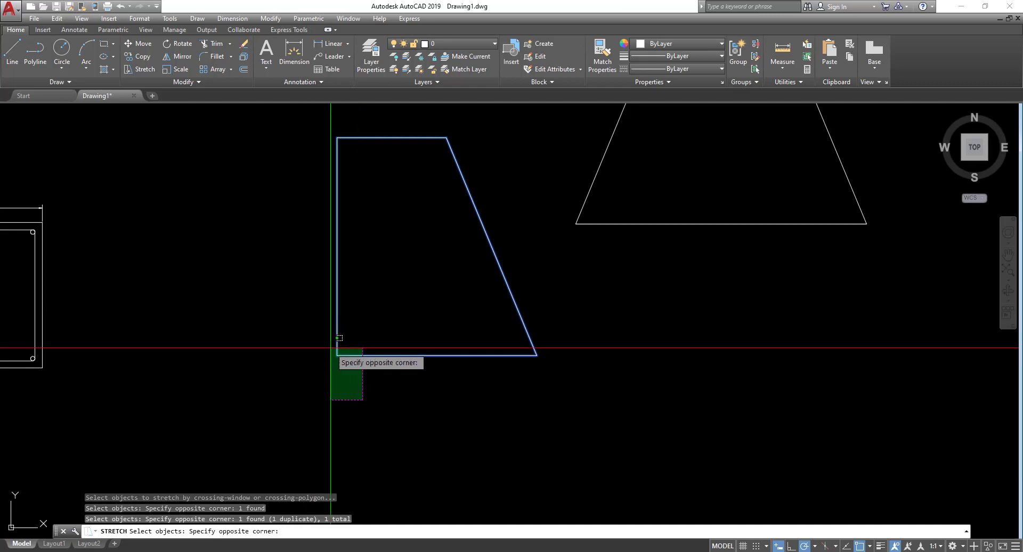
left_click(321, 334)
key("Return")
left_click(337, 355)
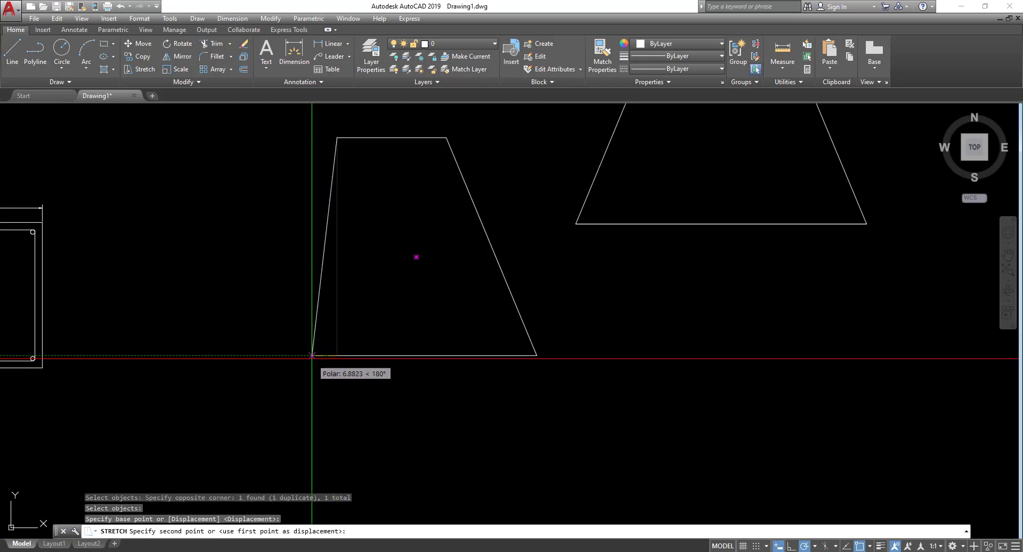
type("25")
key("Return")
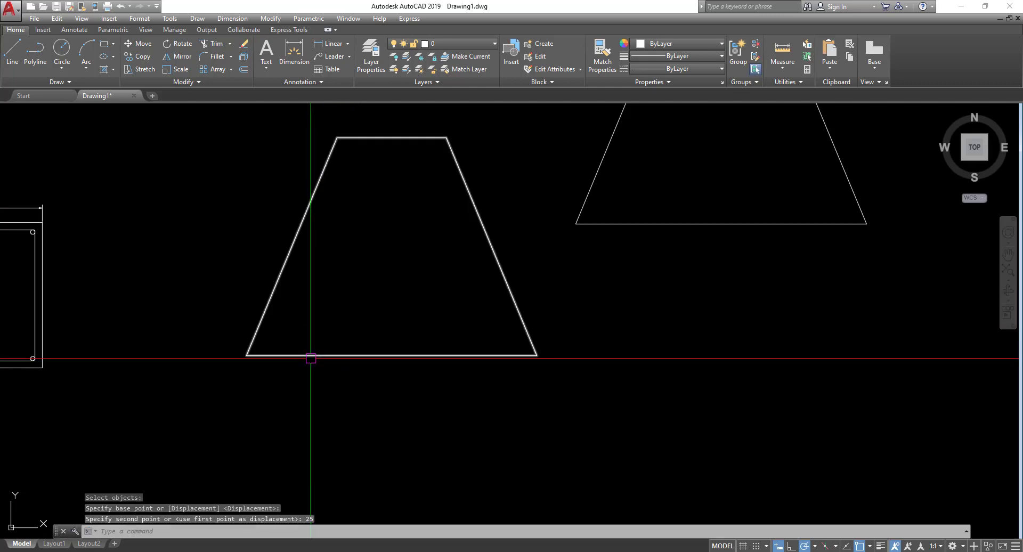
Stretch the new trapezoid's upper-left corner 5 units horizontally outward, using that corner as the base point
scroll(464, 358, "down", 3)
scroll(525, 370, "down", 1)
scroll(516, 372, "up", 1)
mouse_move(516, 372)
middle_mouse_down()
mouse_move(499, 388)
mouse_move(383, 360)
mouse_move(349, 402)
mouse_move(515, 367)
mouse_move(450, 404)
middle_mouse_up()
scroll(516, 366, "up", 2)
scroll(404, 224, "up", 2)
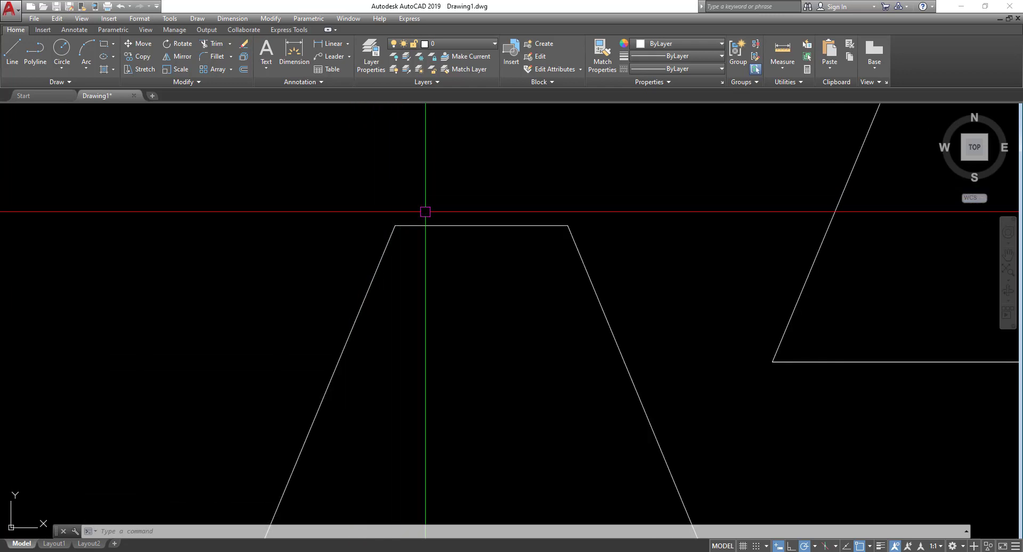
left_click(138, 69)
middle_click_drag(418, 265, 397, 312)
scroll(393, 272, "up", 2)
left_click(398, 320)
left_click(363, 267)
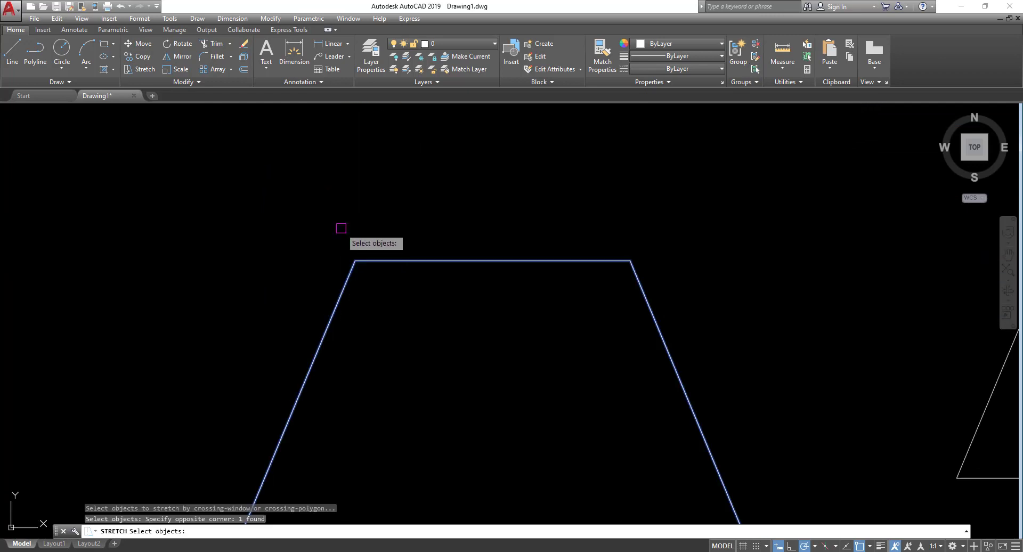
key("Return")
left_click(354, 260)
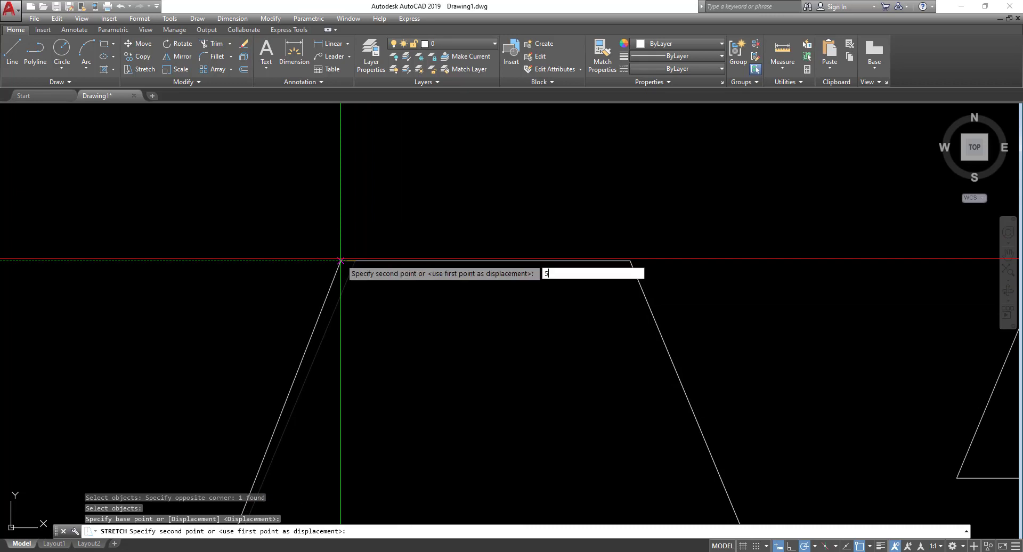
key("Return")
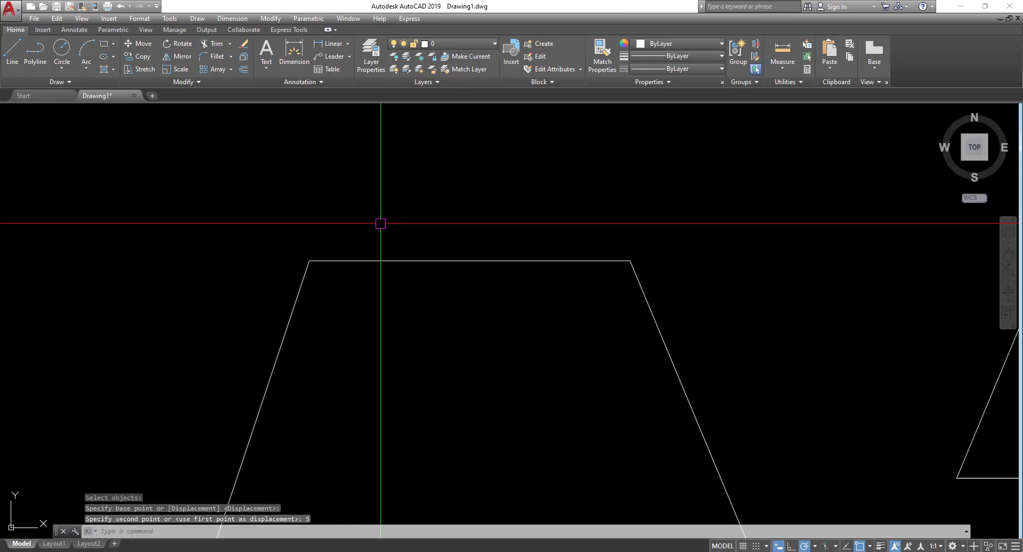
Stretch the new trapezoid's upper-right corner 5 units horizontally outward, using that corner as the base point
left_click(141, 69)
left_click(637, 259)
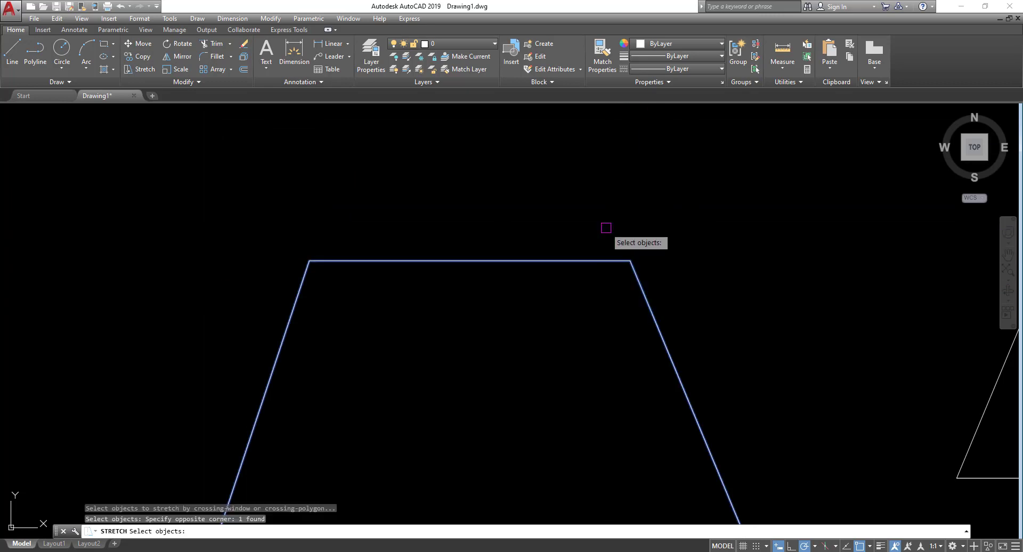
key("Return")
left_click(630, 260)
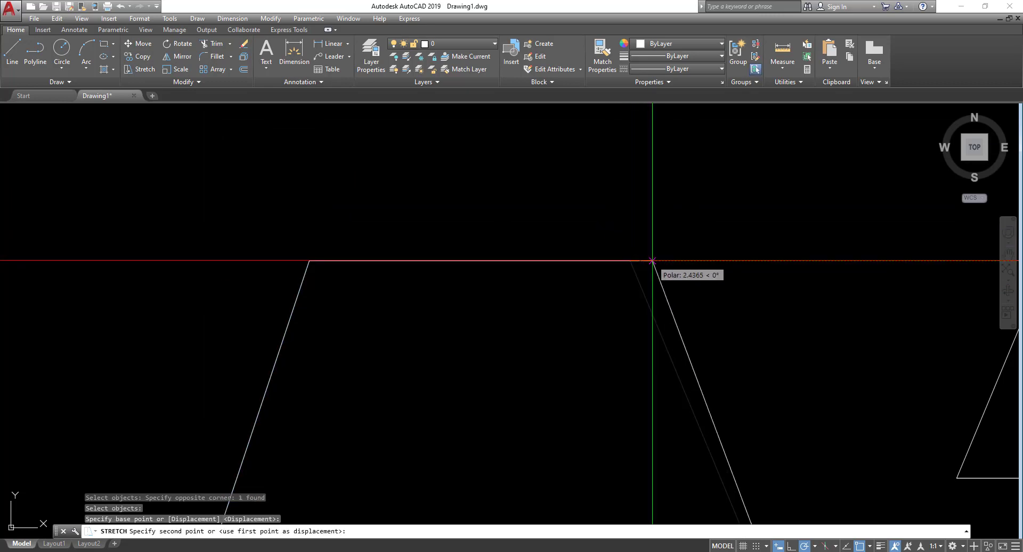
key("Return")
scroll(653, 258, "down", 5)
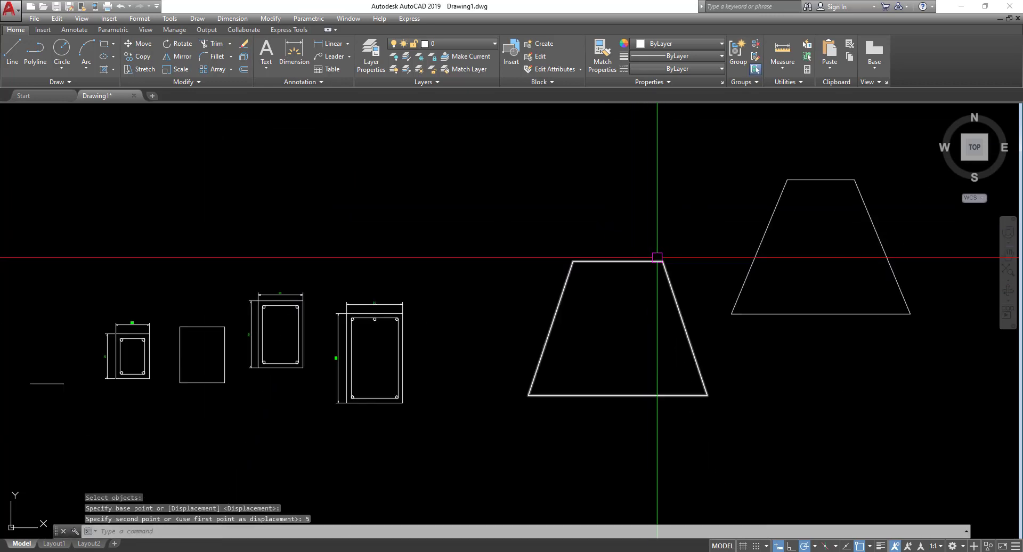
Add a linear dimension above the new trapezoid's top edge
middle_click_drag(655, 255, 466, 205)
left_click(329, 47)
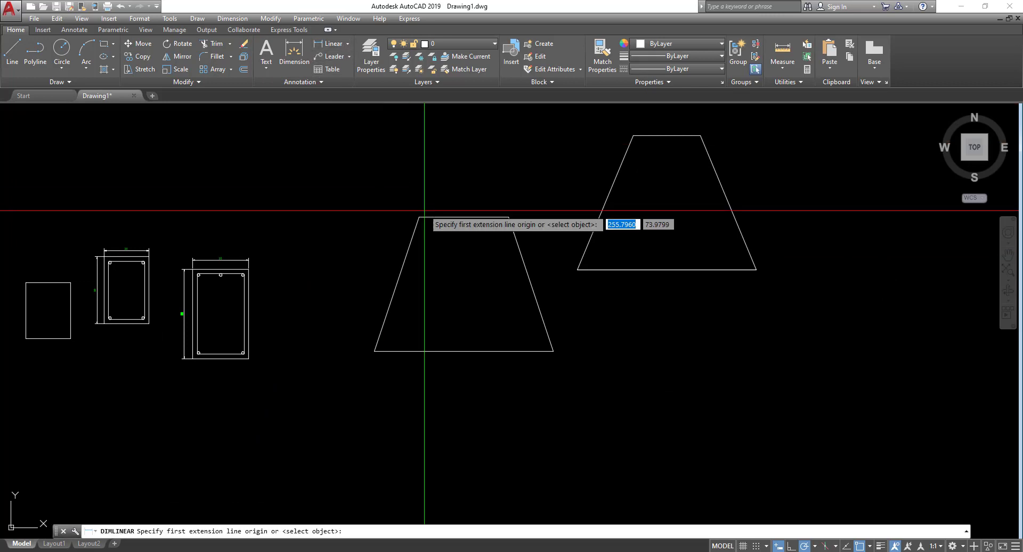
left_click(419, 216)
left_click(508, 217)
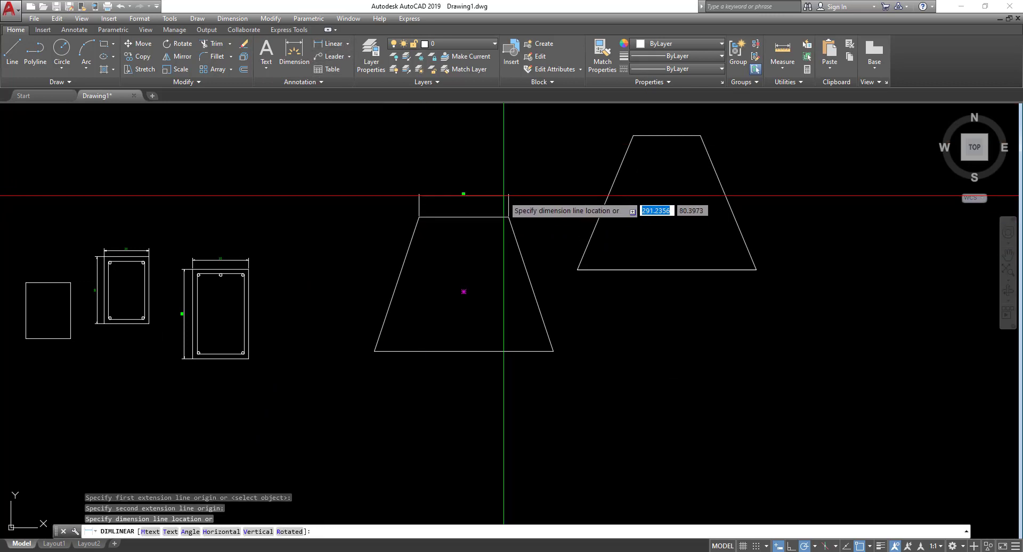
scroll(461, 193, "up", 6)
left_click(457, 191)
scroll(489, 196, "down", 4)
Add a linear dimension below the same trapezoid's bottom edge
key("Return")
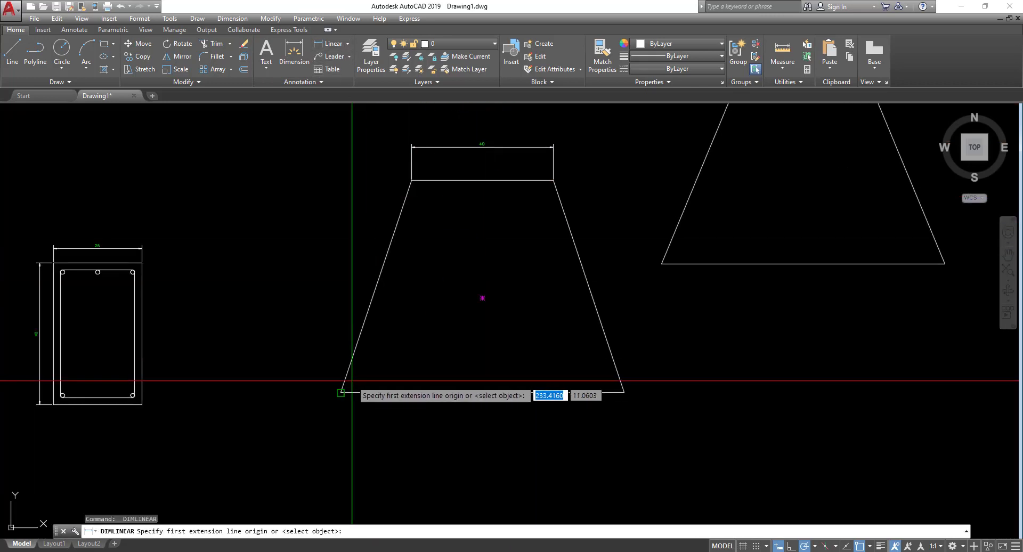
left_click(341, 392)
left_click(623, 392)
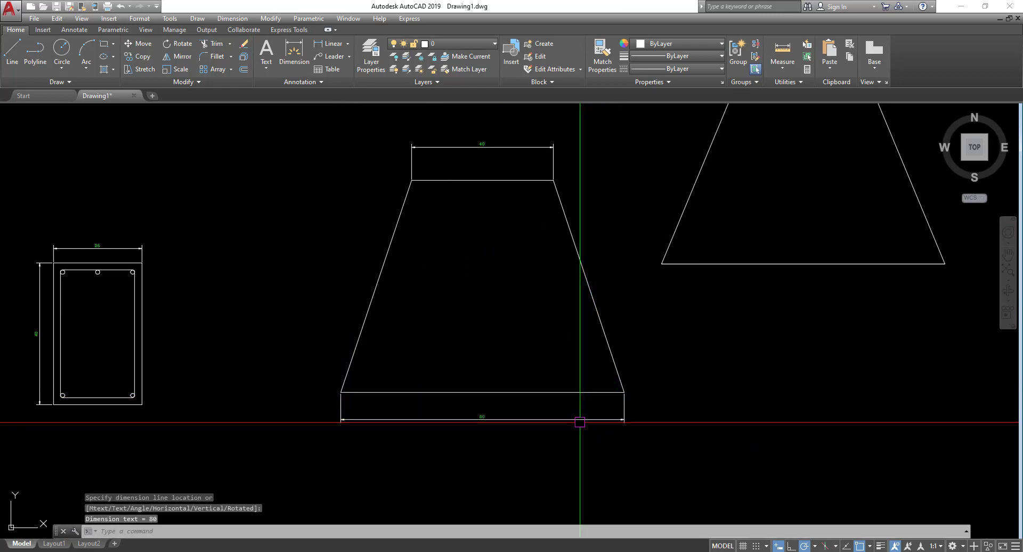
scroll(478, 422, "up", 4)
left_click(478, 418)
scroll(479, 426, "down", 4)
scroll(487, 430, "down", 5)
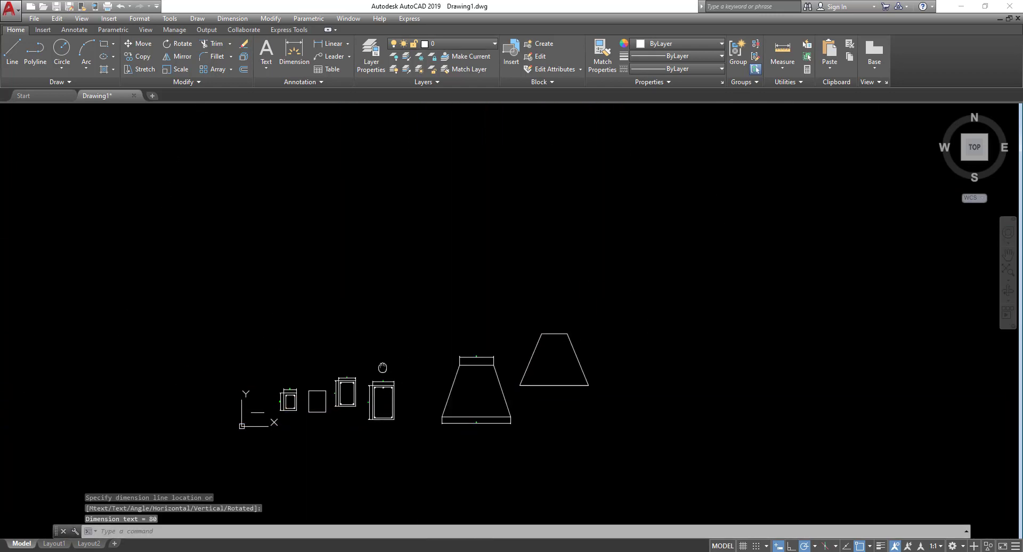
Examine the dimensioned trapezoid and the reinforced rectangular sections, ending on the 25 by 40 section with its corner and middle circles
scroll(422, 349, "up", 3)
middle_click_drag(427, 263, 572, 281)
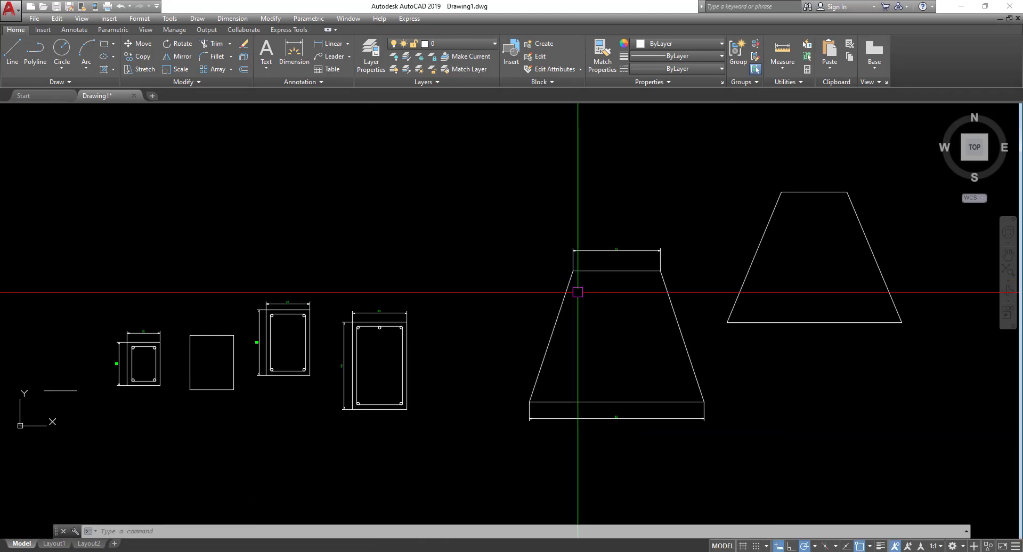
scroll(271, 369, "up", 2)
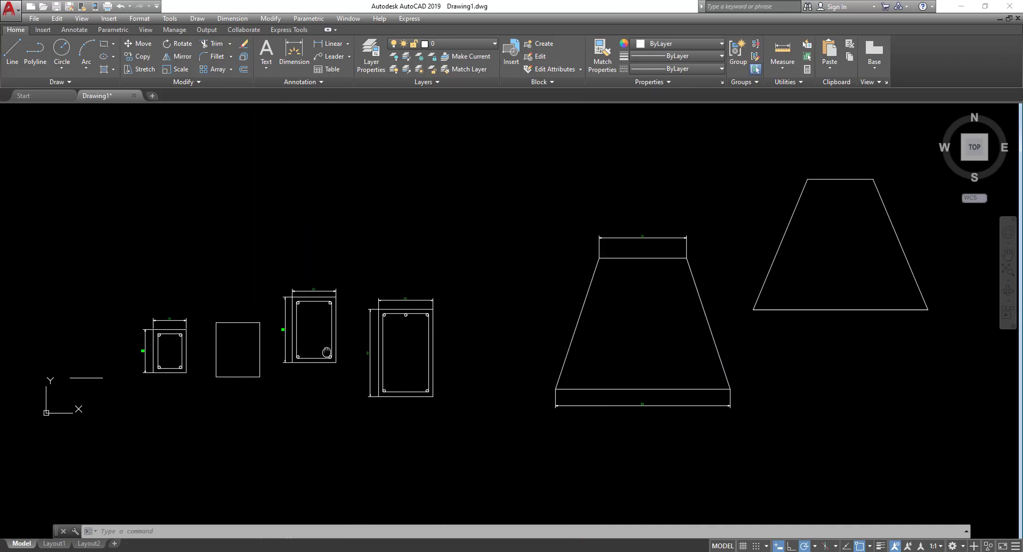
scroll(472, 290, "up", 5)
scroll(404, 336, "down", 7)
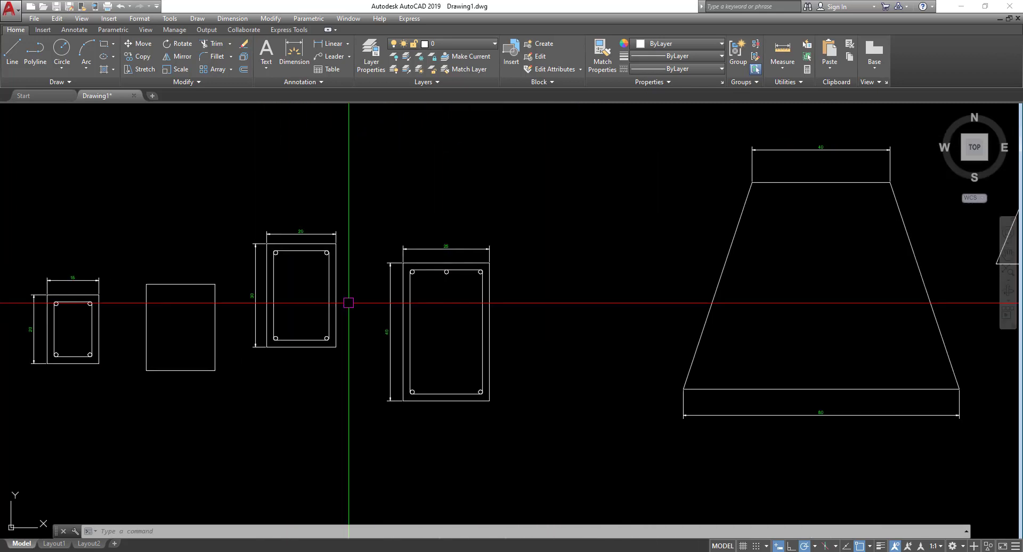
scroll(450, 318, "up", 4)
scroll(449, 319, "down", 3)
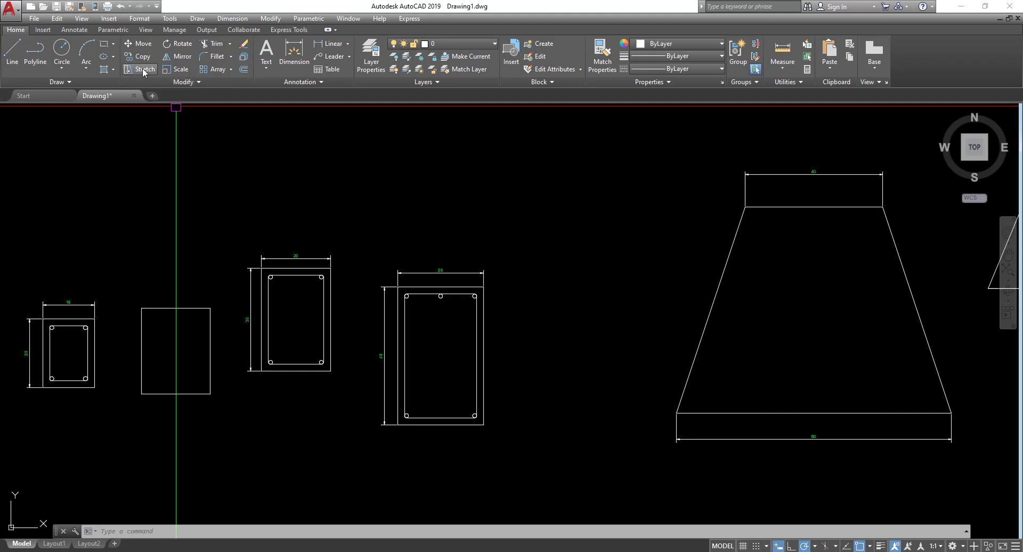
scroll(502, 319, "up", 4)
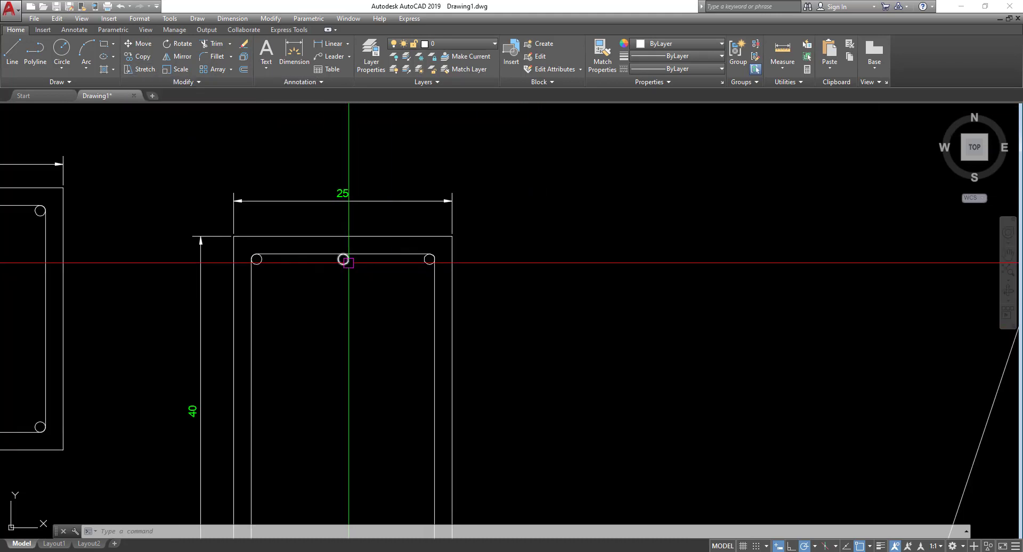
scroll(348, 261, "down", 5)
scroll(330, 251, "up", 5)
scroll(408, 231, "down", 2)
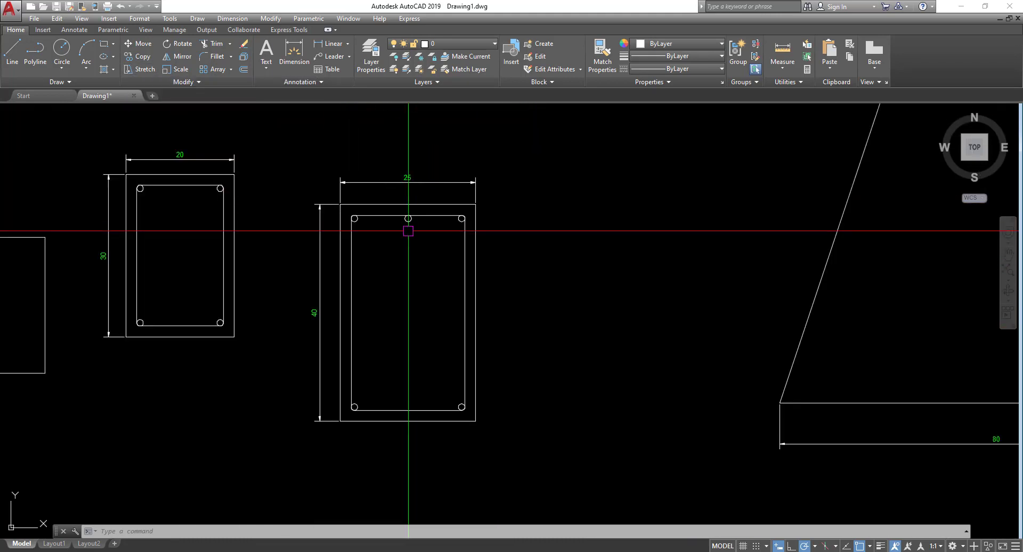
scroll(408, 231, "up", 2)
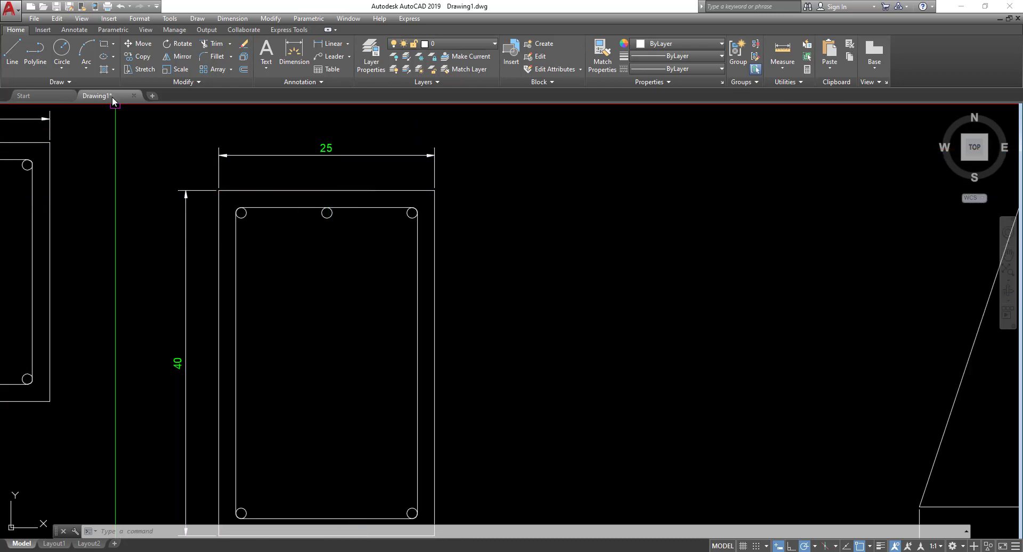
Stretch the right side of the 25 by 40 section 5 units horizontally inward, using its upper-right corner as the base point
left_click(138, 69)
scroll(321, 284, "down", 2)
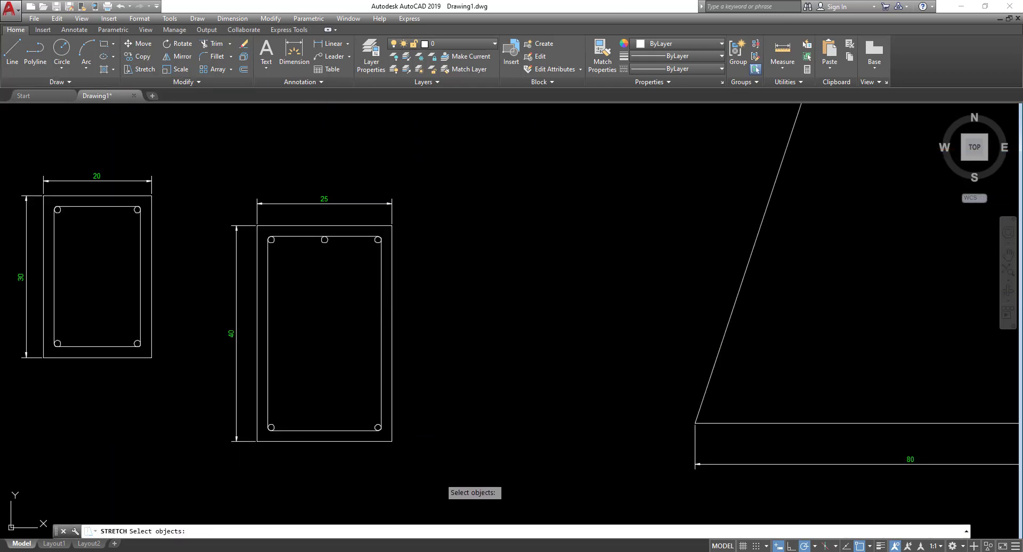
left_click(440, 479)
left_click(358, 213)
key("Return")
scroll(386, 219, "up", 3)
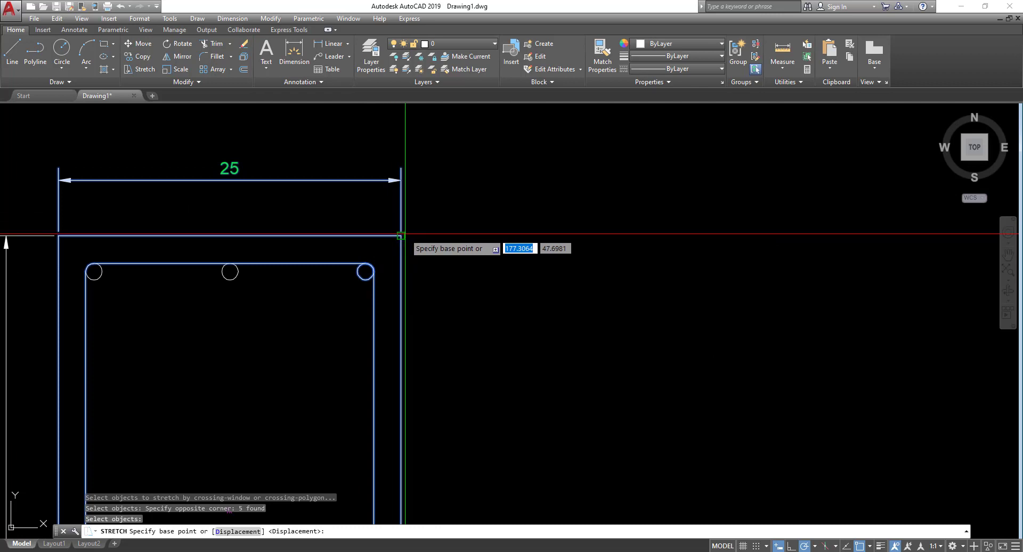
left_click(401, 235)
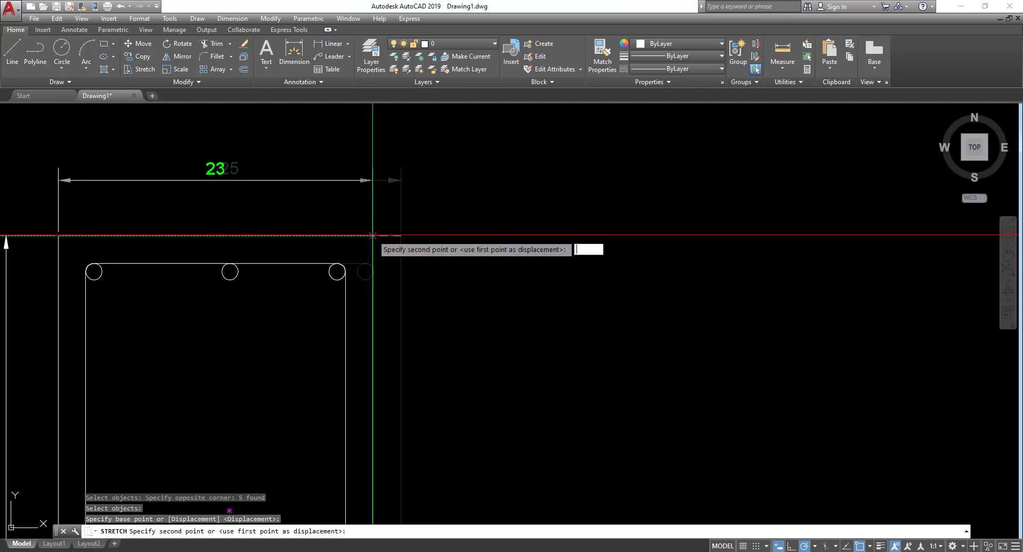
type("5")
key("Return")
scroll(373, 238, "down", 2)
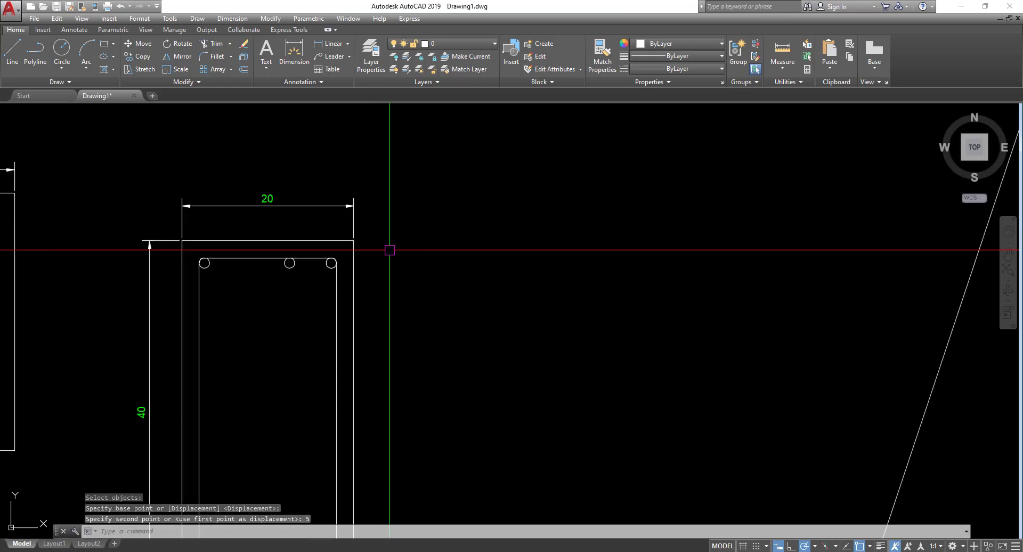
Erase the middle circle along the top of the narrowed section's inner rectangle
middle_click_drag(392, 249, 480, 180)
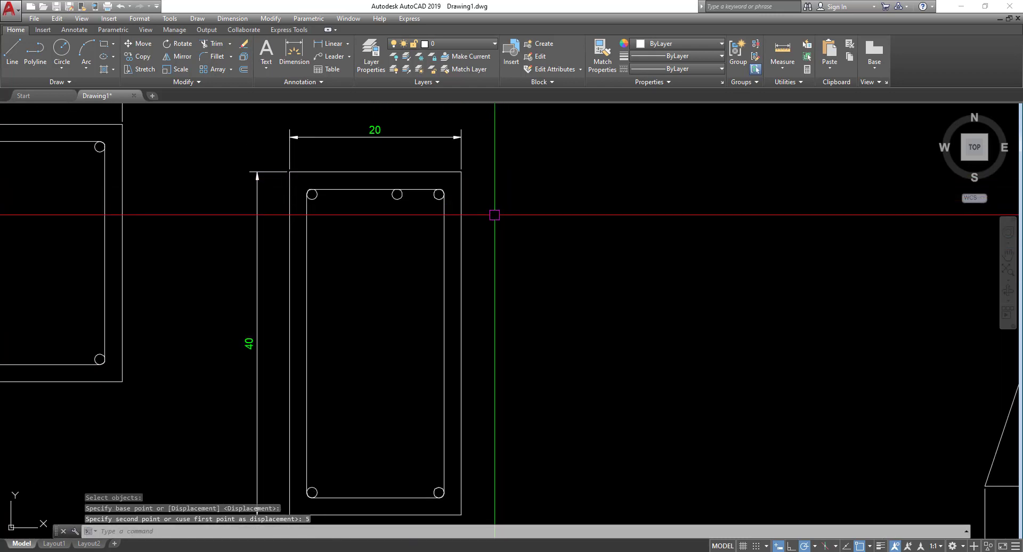
middle_click_drag(550, 203, 564, 199)
left_click(410, 190)
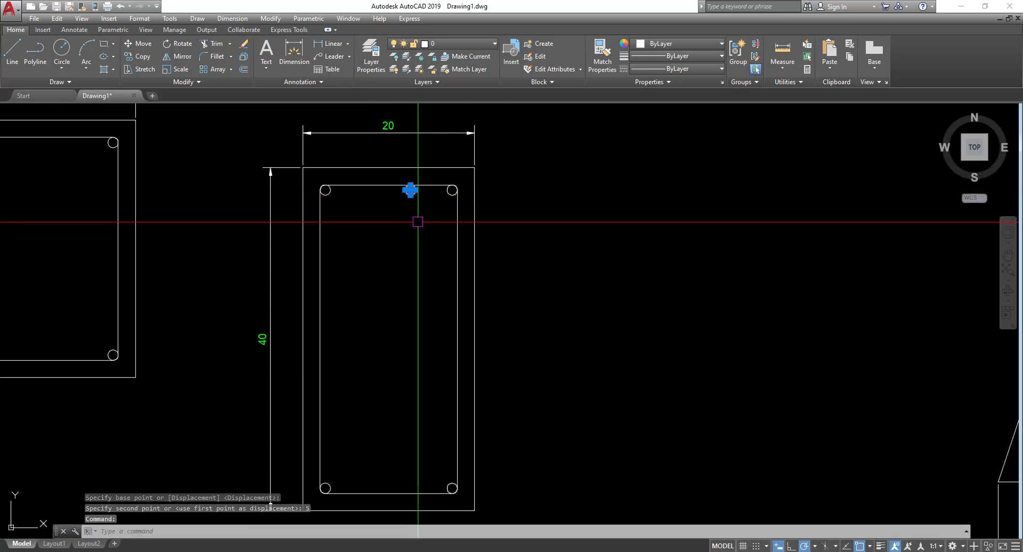
key("Return")
Draw a 20 by 30 rectangle in the empty space above the row of sections
mouse_move(450, 228)
middle_mouse_down()
mouse_move(342, 228)
mouse_move(446, 244)
mouse_move(582, 242)
mouse_move(370, 279)
mouse_move(563, 324)
middle_mouse_up()
scroll(366, 267, "down", 5)
scroll(434, 290, "up", 3)
mouse_move(434, 290)
middle_mouse_down()
mouse_move(587, 267)
mouse_move(230, 285)
mouse_move(142, 247)
mouse_move(450, 283)
middle_mouse_up()
mouse_move(317, 242)
middle_mouse_down()
mouse_move(461, 271)
mouse_move(382, 217)
mouse_move(464, 274)
middle_mouse_up()
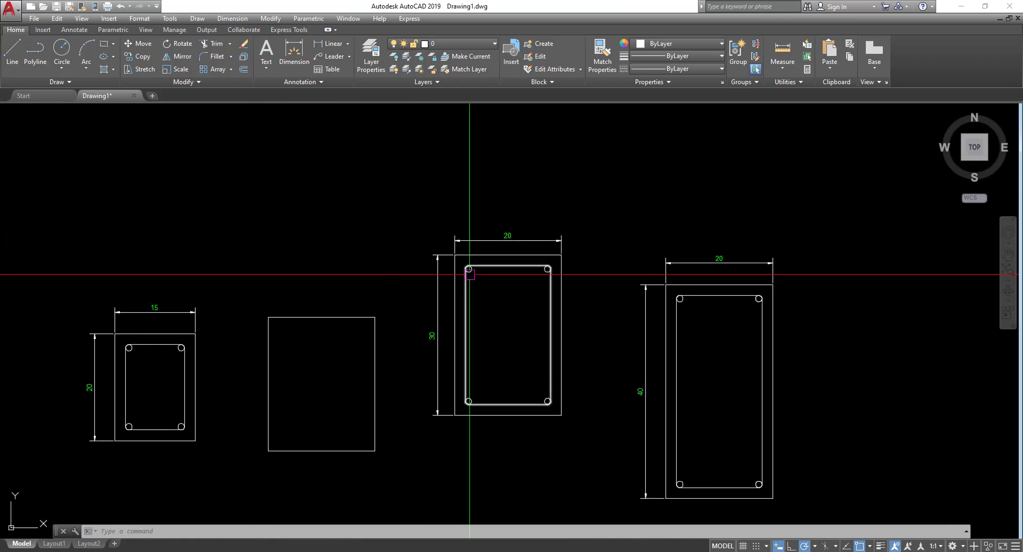
mouse_move(314, 182)
middle_mouse_down()
mouse_move(343, 210)
mouse_move(299, 232)
middle_mouse_up()
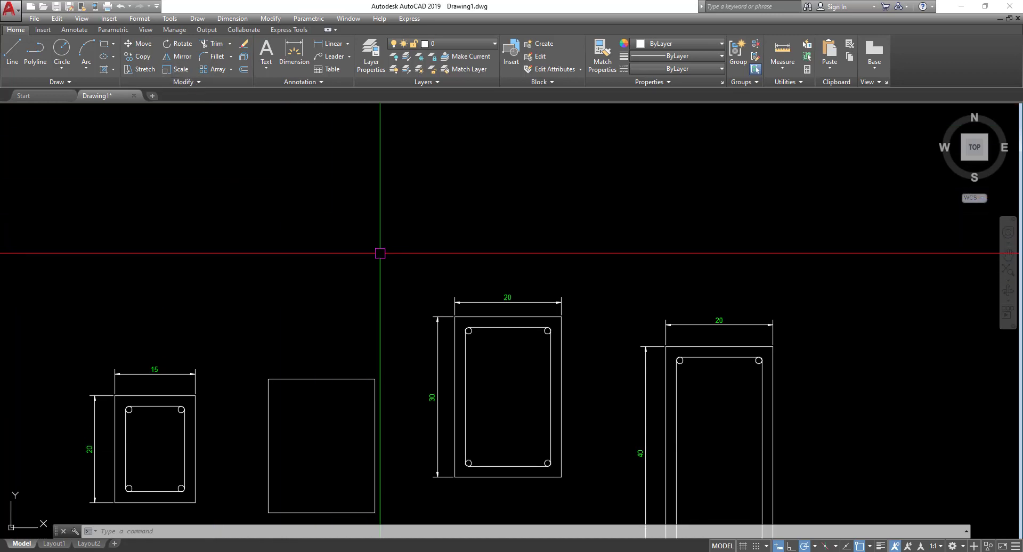
middle_click_drag(368, 245, 367, 281)
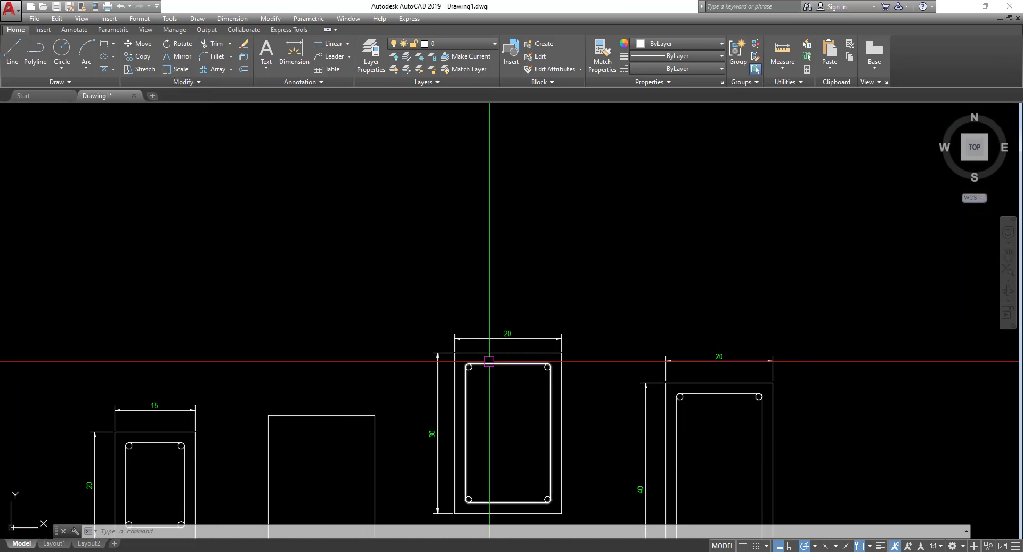
middle_click_drag(365, 353, 413, 366)
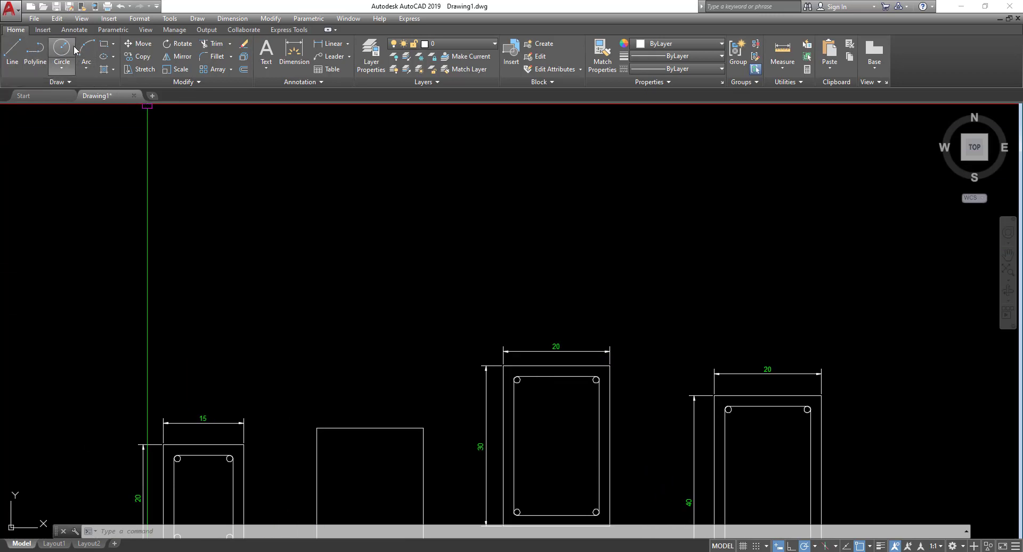
left_click(102, 45)
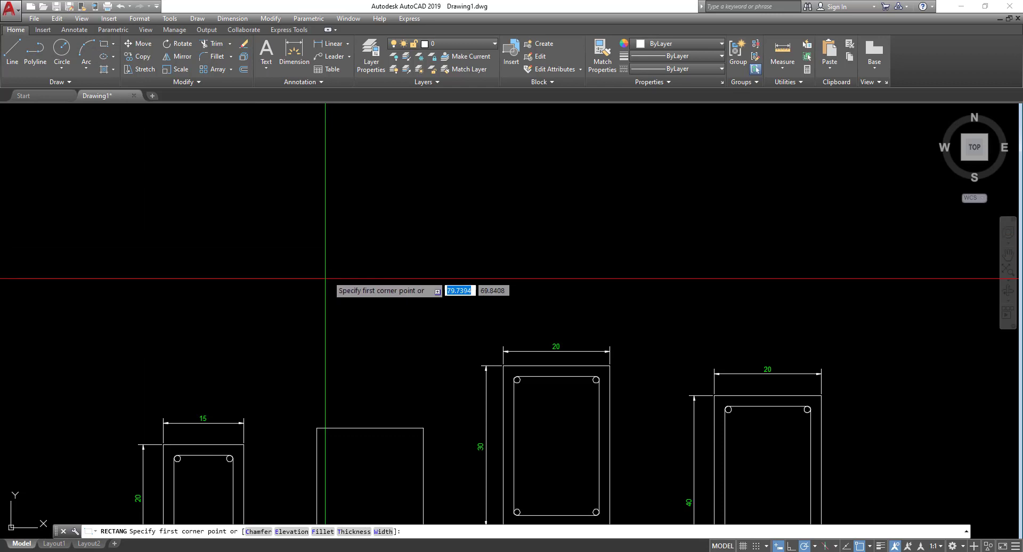
left_click(300, 285)
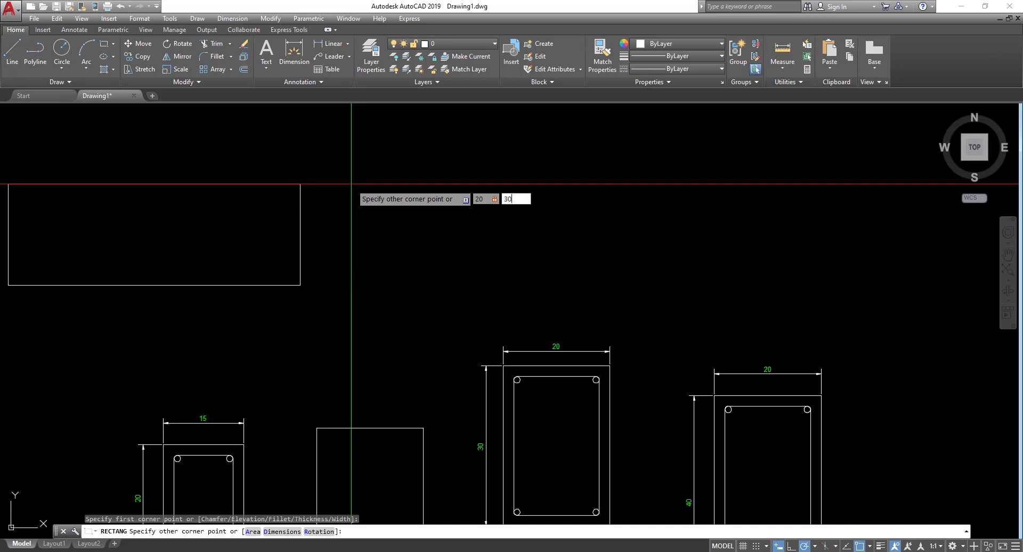
type("20,30")
key("Return")
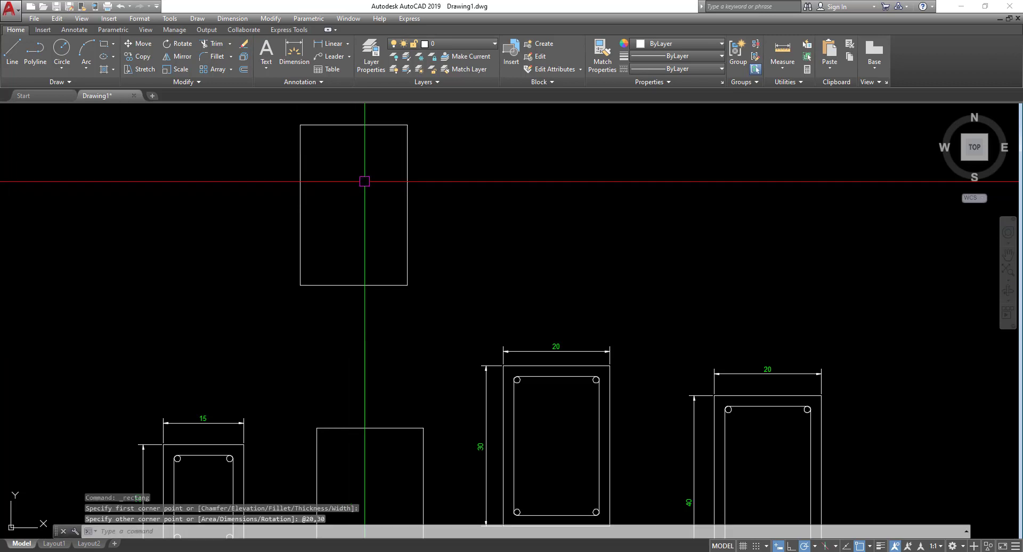
left_click(180, 70)
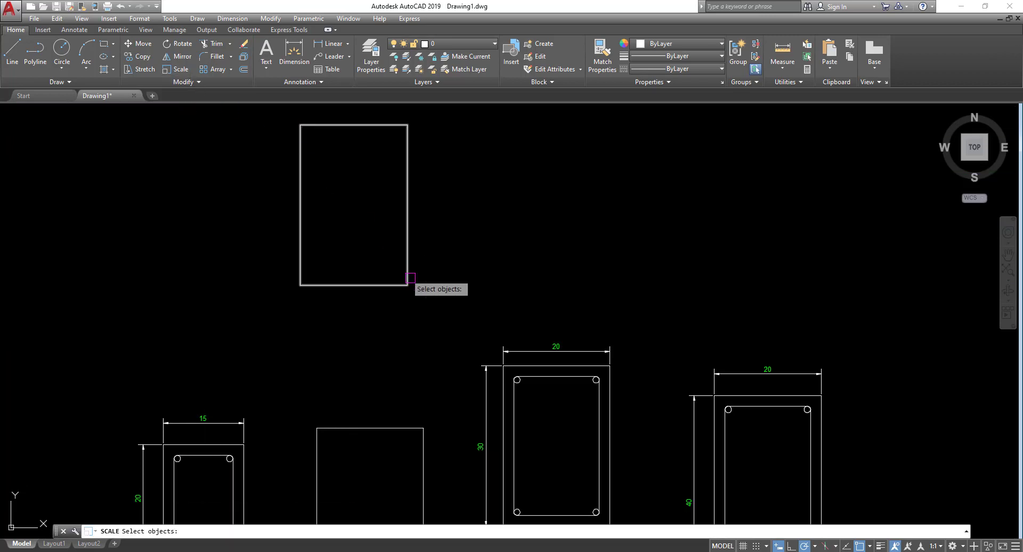
left_click(434, 319)
left_click(290, 114)
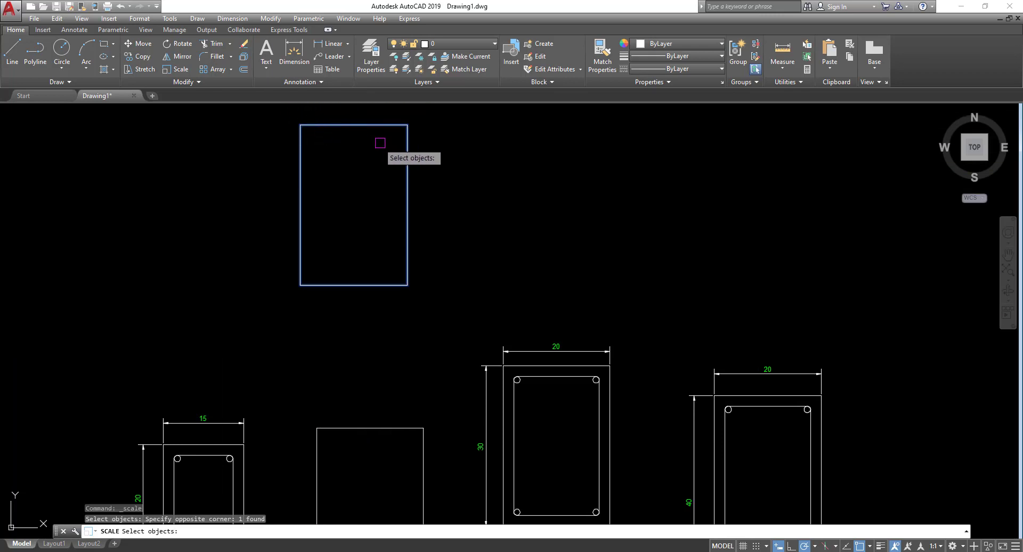
key("Return")
middle_click_drag(354, 200, 352, 255)
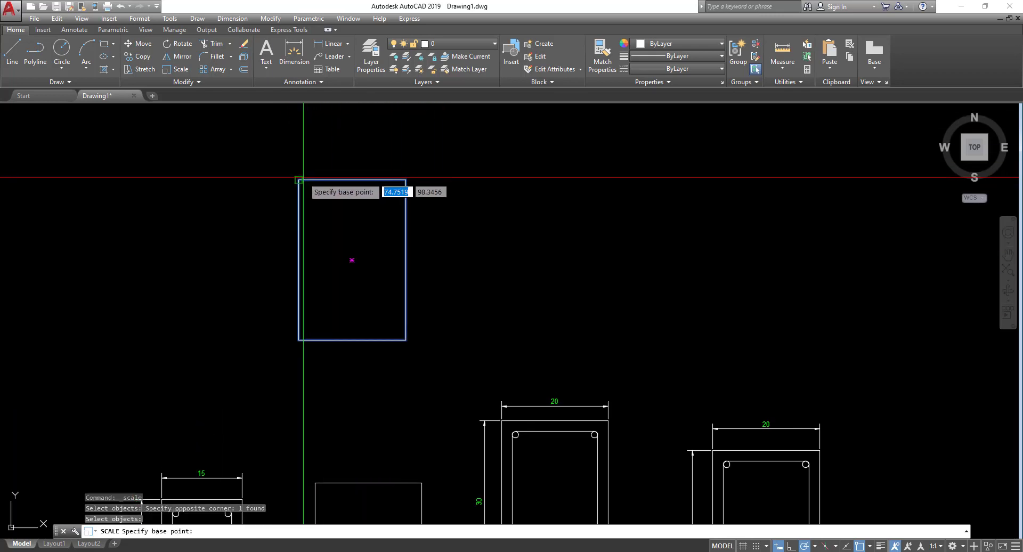
key("Escape")
Add linear dimensions for the new rectangle's width above its top edge and its height beside its left edge
left_click(318, 47)
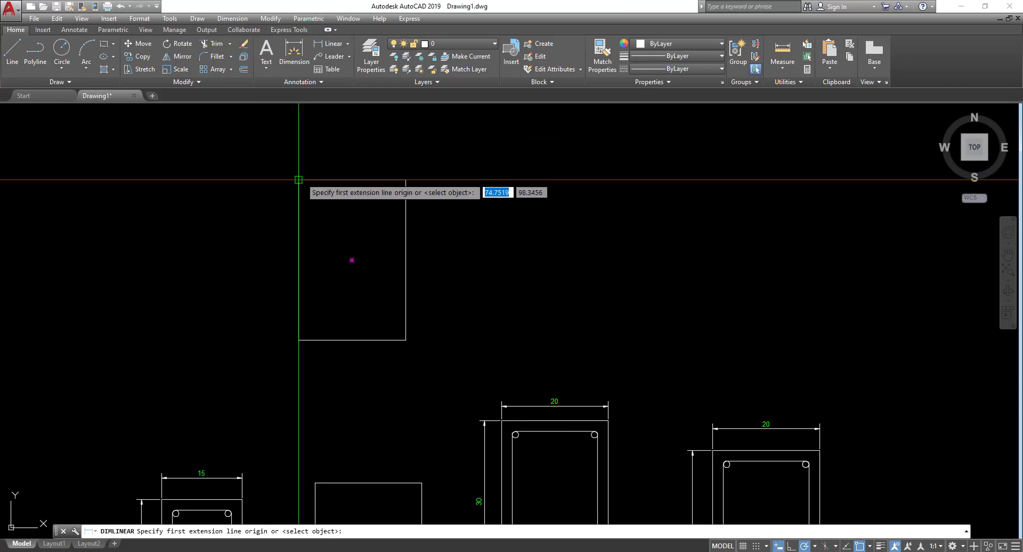
left_click(299, 180)
left_click(406, 180)
left_click(401, 153)
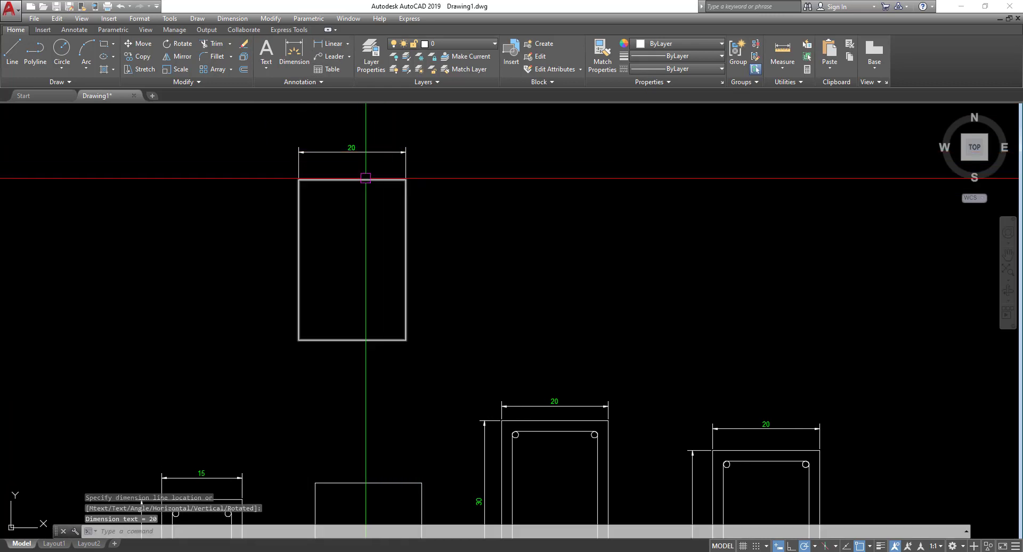
key("Return")
left_click(299, 180)
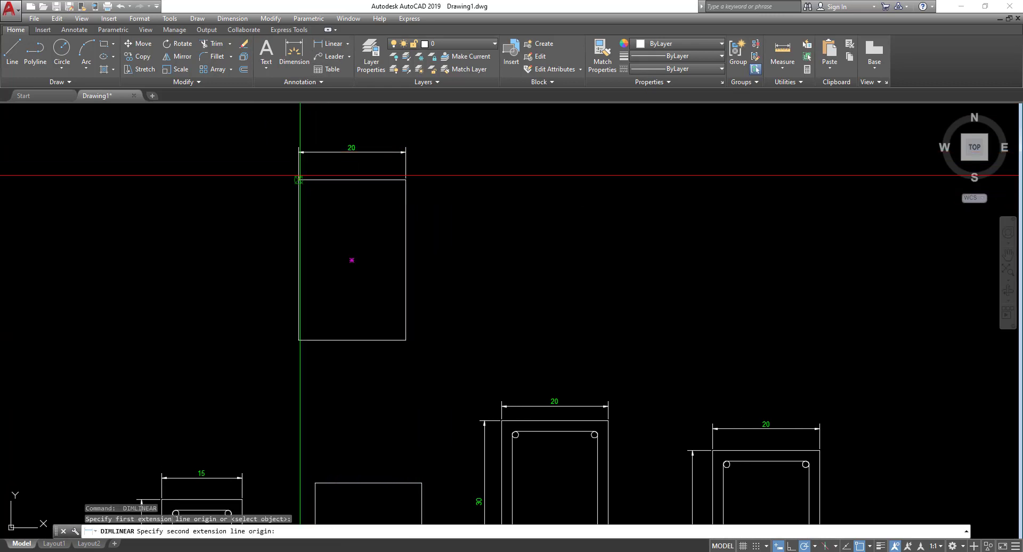
left_click(298, 340)
left_click(257, 315)
scroll(282, 312, "up", 2)
scroll(298, 317, "down", 2)
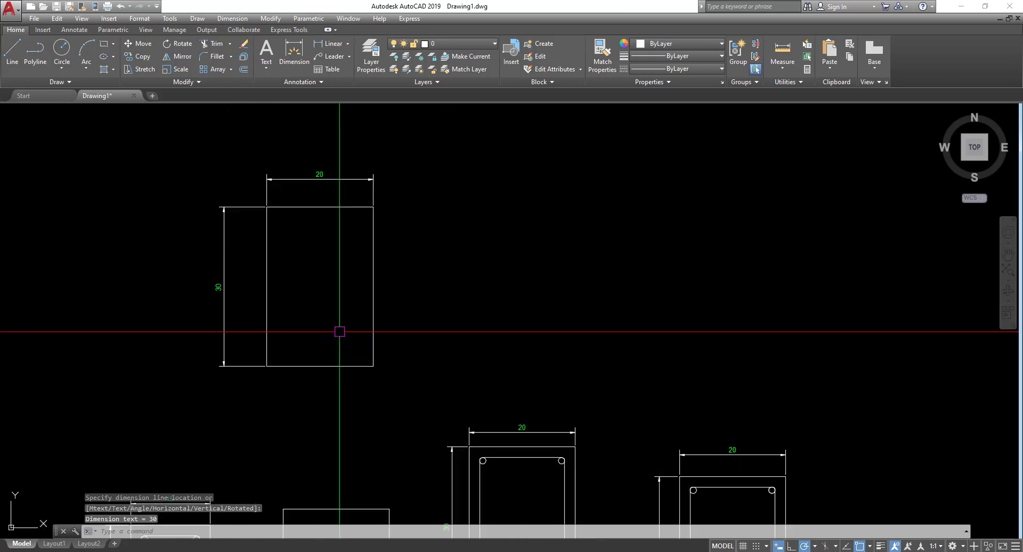
Copy the dimensioned 20 by 30 rectangle, without its dimensions, into the empty space on its right
left_click(422, 331)
left_click(315, 289)
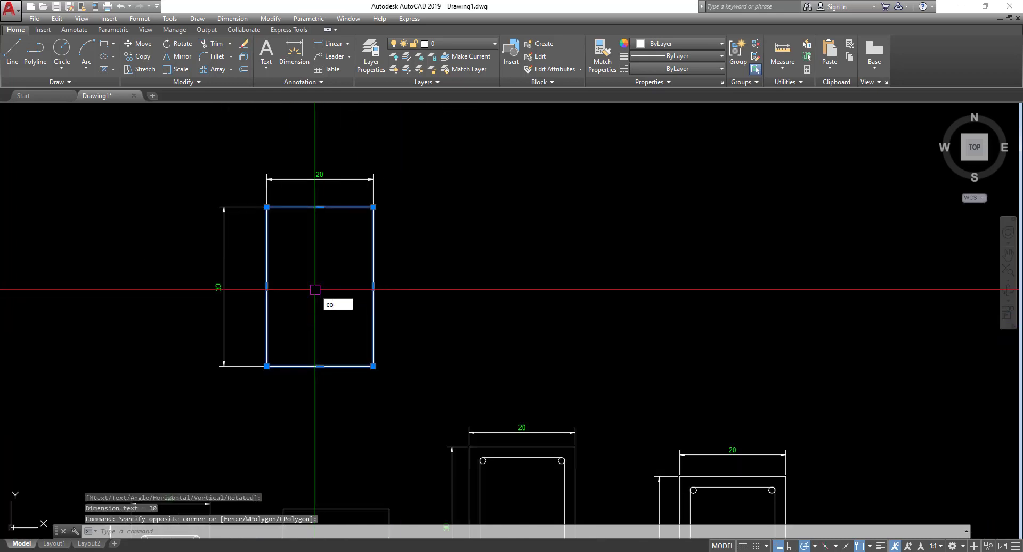
type("co")
key("Return")
left_click(319, 288)
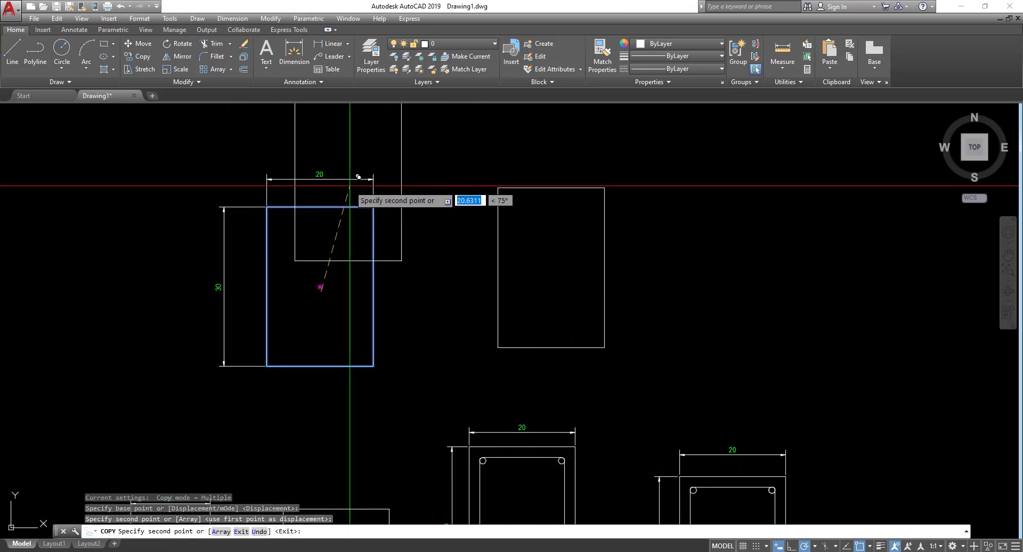
key("Escape")
scroll(323, 170, "up", 2)
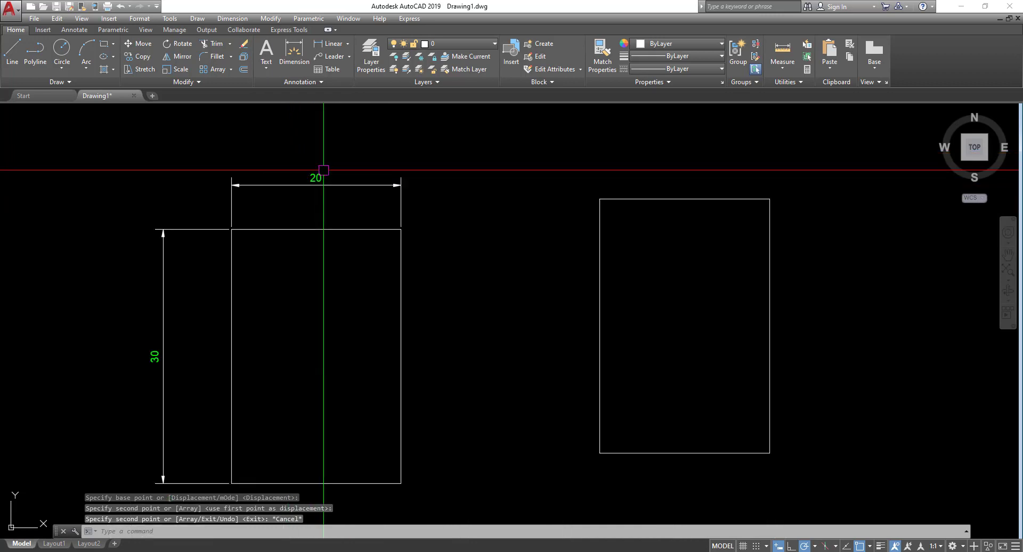
Move the copied rectangle up and farther to the right, away from the original and the row of sections
scroll(306, 199, "down", 4)
left_click(538, 287)
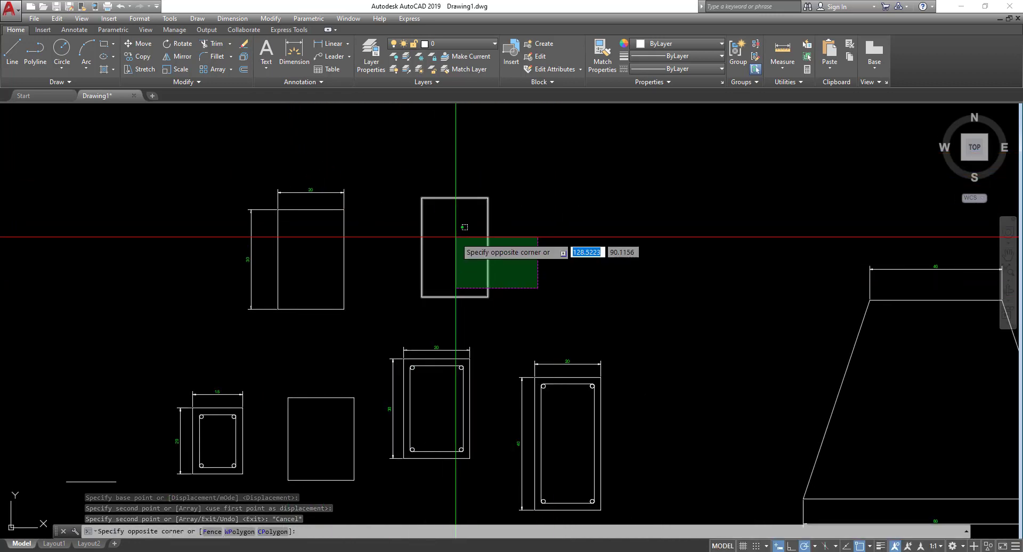
left_click(456, 238)
middle_click_drag(521, 251, 443, 312)
type("m")
key("Return")
left_click(489, 309)
left_click(564, 209)
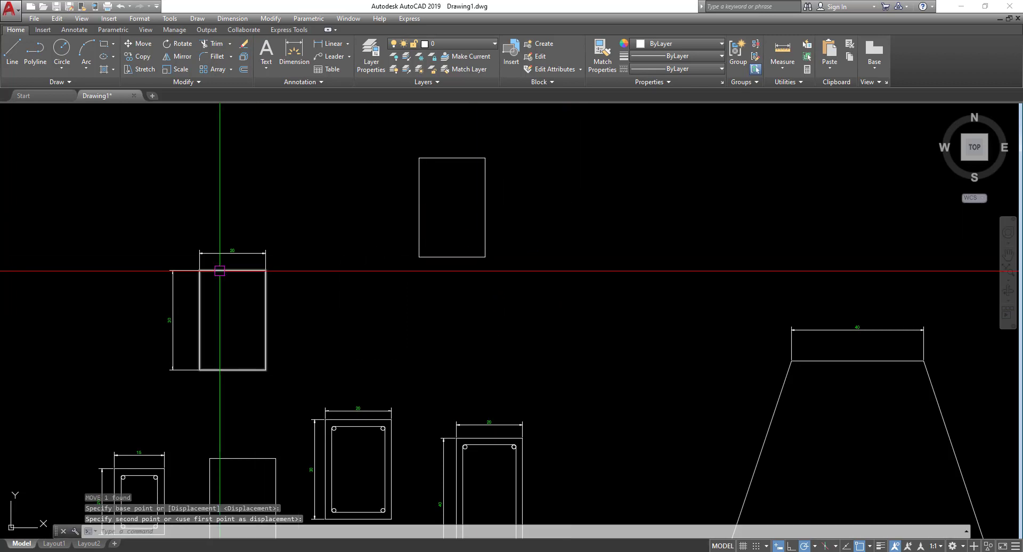
middle_click_drag(411, 162, 334, 173)
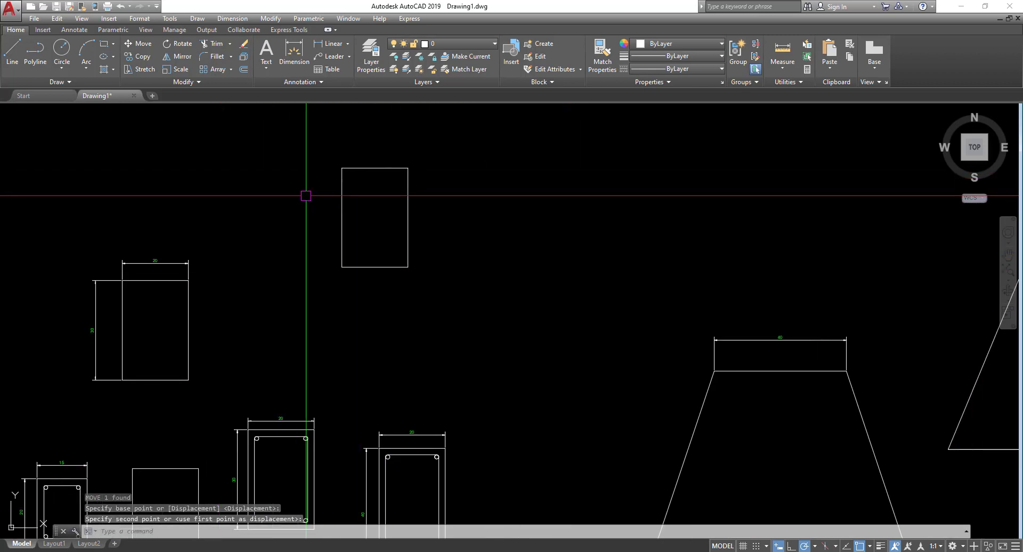
Scale the copied rectangle about its center by reference, using its top edge as the reference length and 30 as the new length
left_click(181, 71)
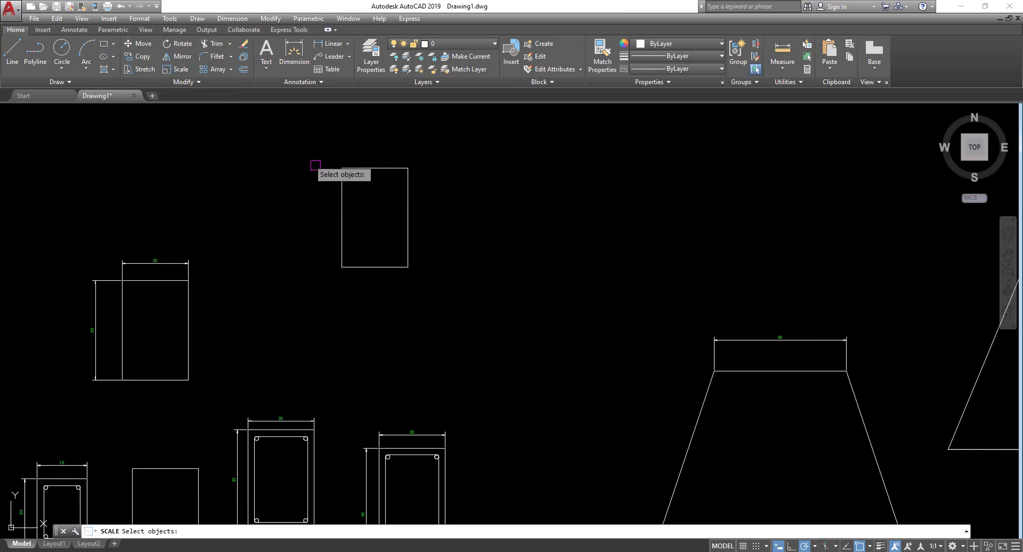
left_click(418, 278)
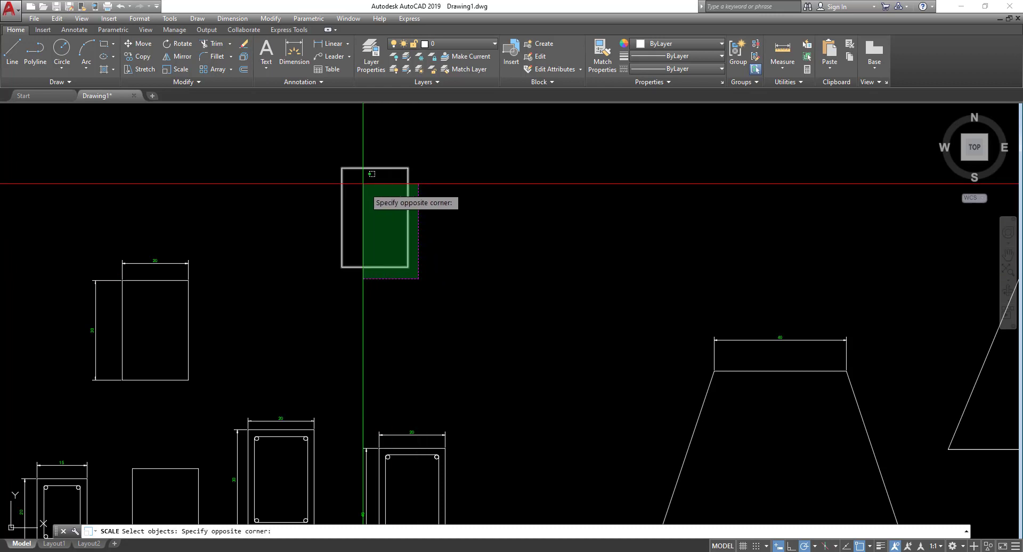
left_click(326, 148)
key("Return")
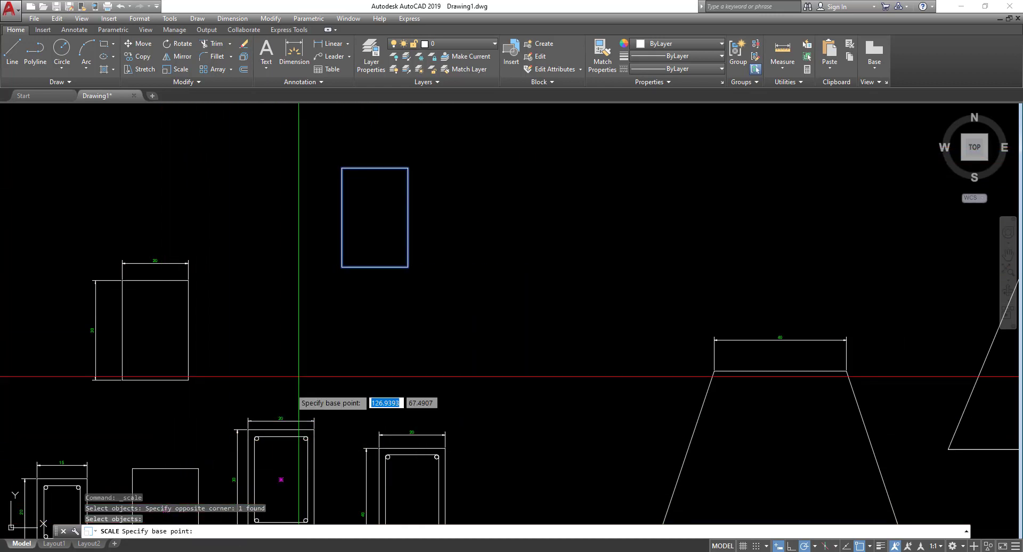
left_click(375, 217)
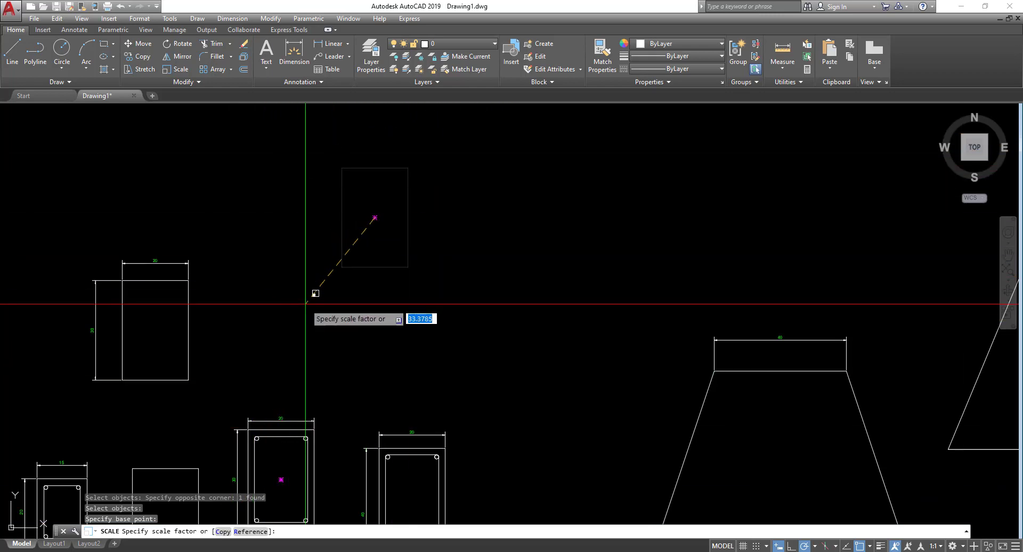
left_click(243, 532)
middle_click_drag(456, 345, 456, 410)
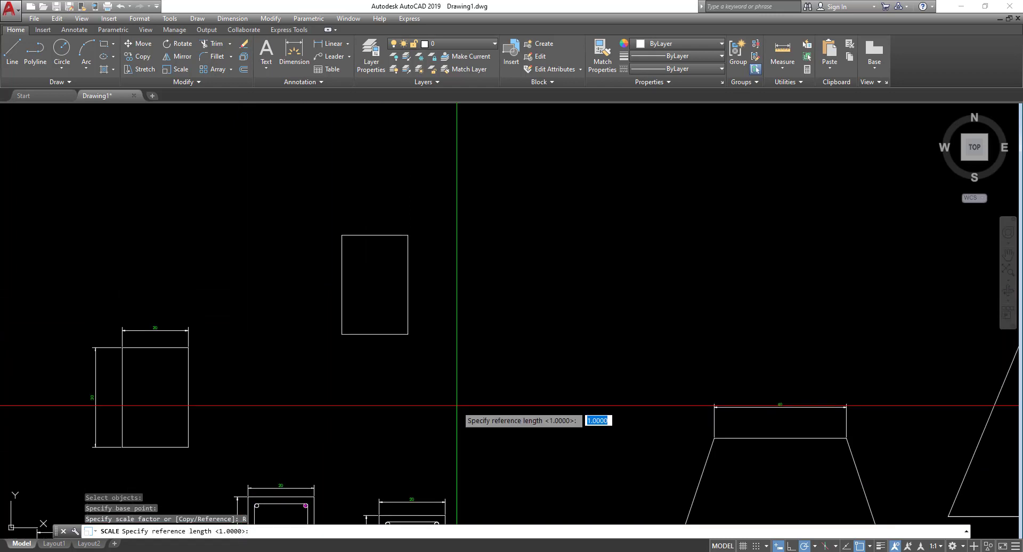
left_click(341, 235)
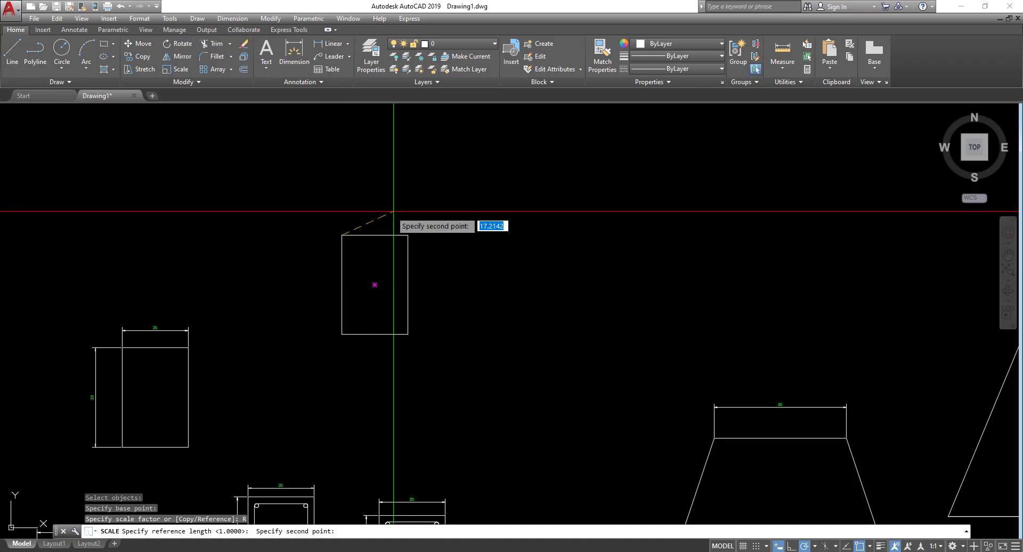
scroll(397, 220, "up", 2)
left_click(413, 244)
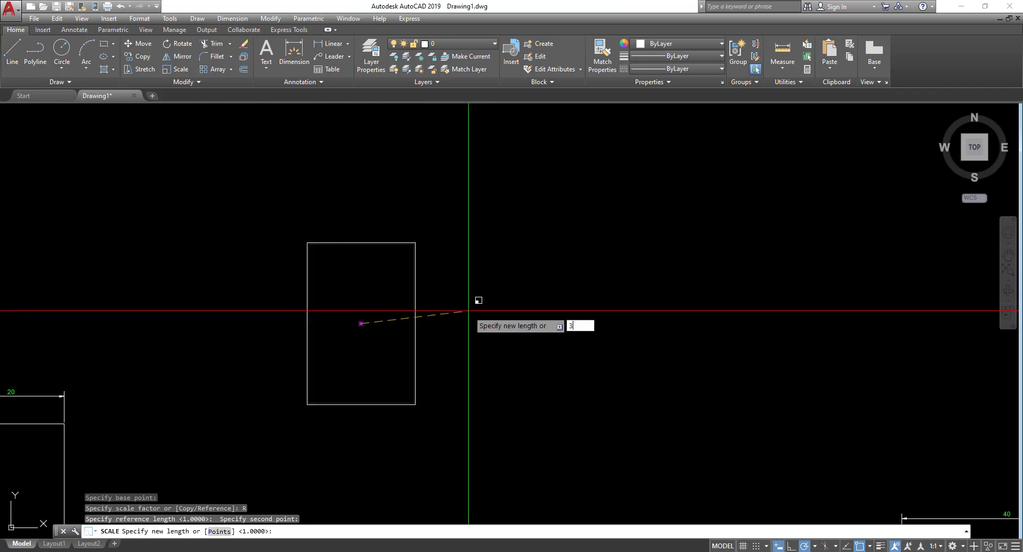
key("Return")
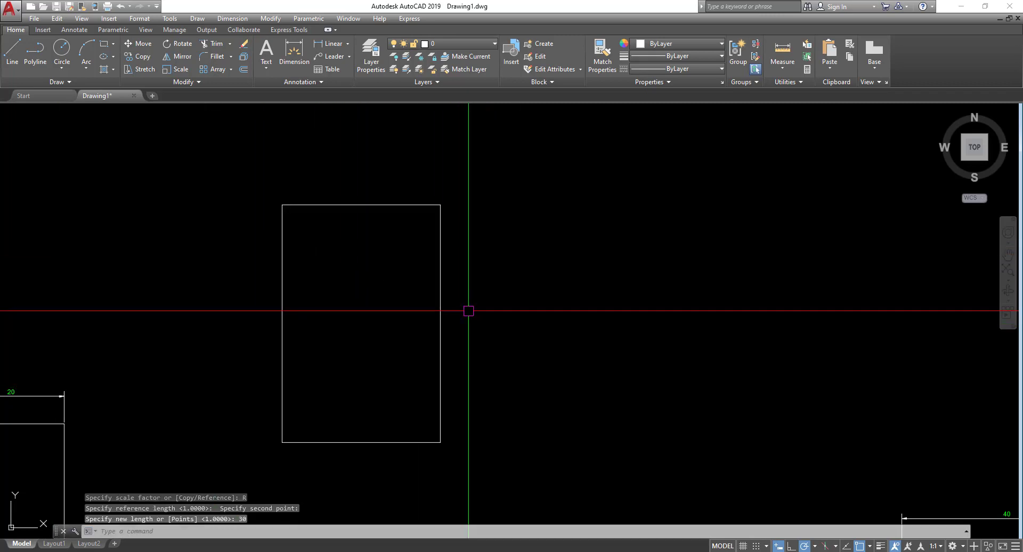
Add linear dimensions for the scaled rectangle's width above its top edge and its height beside its left edge
left_click(322, 45)
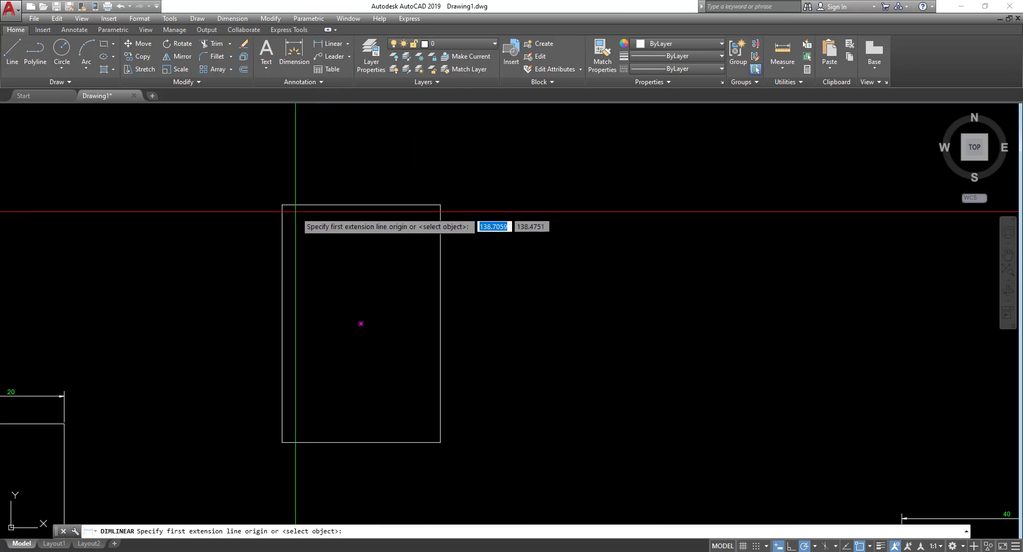
left_click(282, 205)
left_click(440, 204)
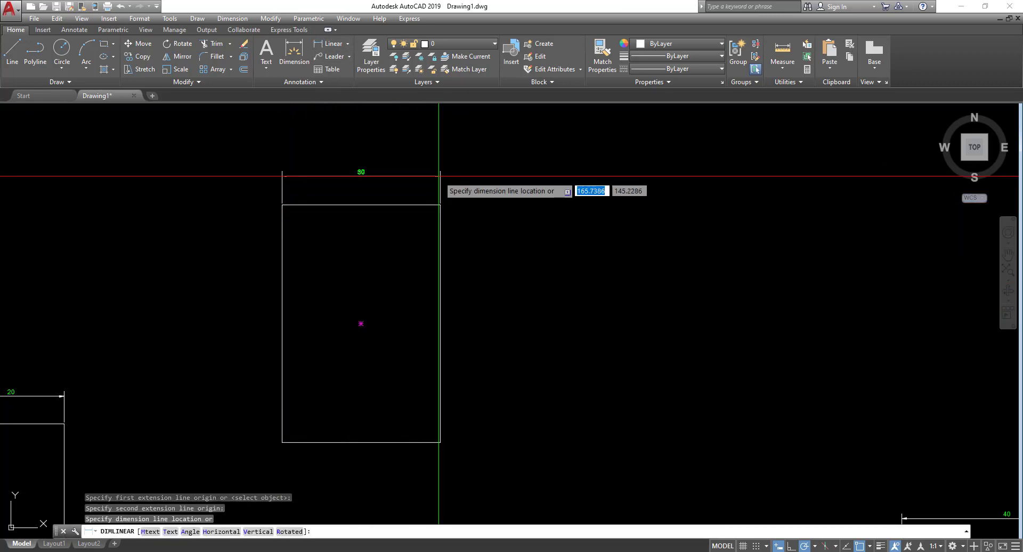
left_click(436, 176)
key("Return")
middle_click_drag(354, 219, 372, 179)
left_click(282, 211)
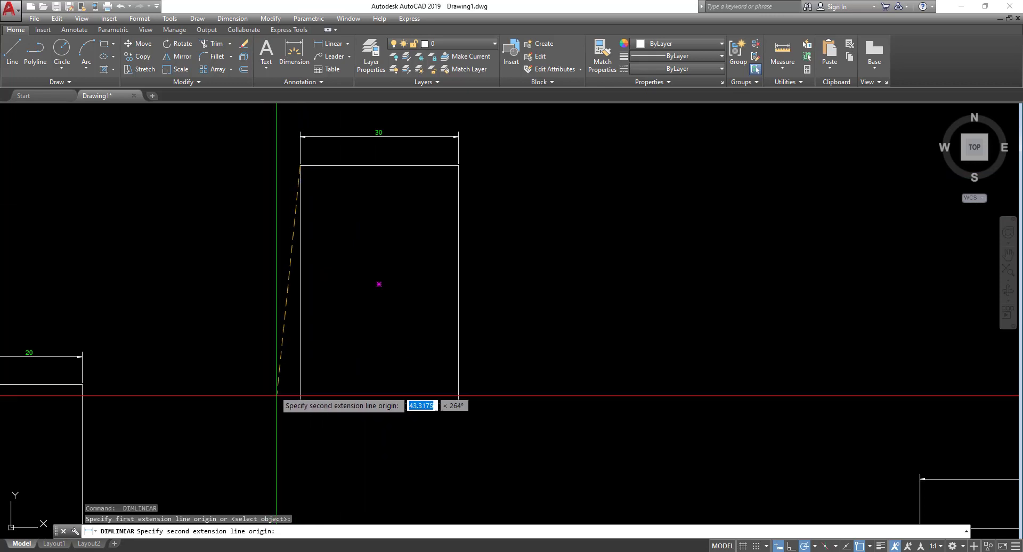
left_click(300, 402)
left_click(253, 373)
Compare the width and height dimensions of the scaled rectangle with those of the original rectangle
scroll(255, 277, "up", 2)
scroll(270, 303, "up", 1)
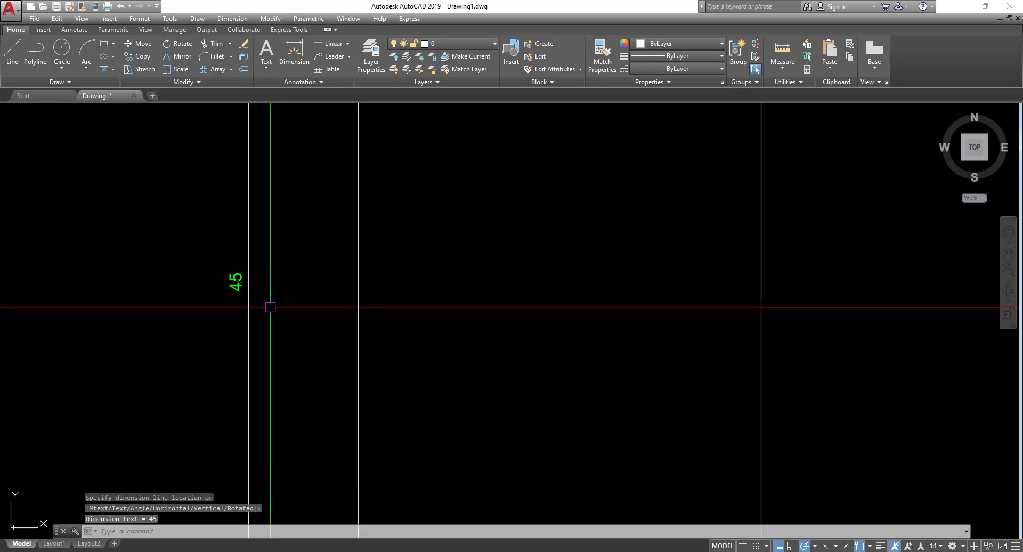
scroll(392, 292, "down", 8)
scroll(245, 341, "up", 5)
middle_click_drag(220, 319, 286, 222)
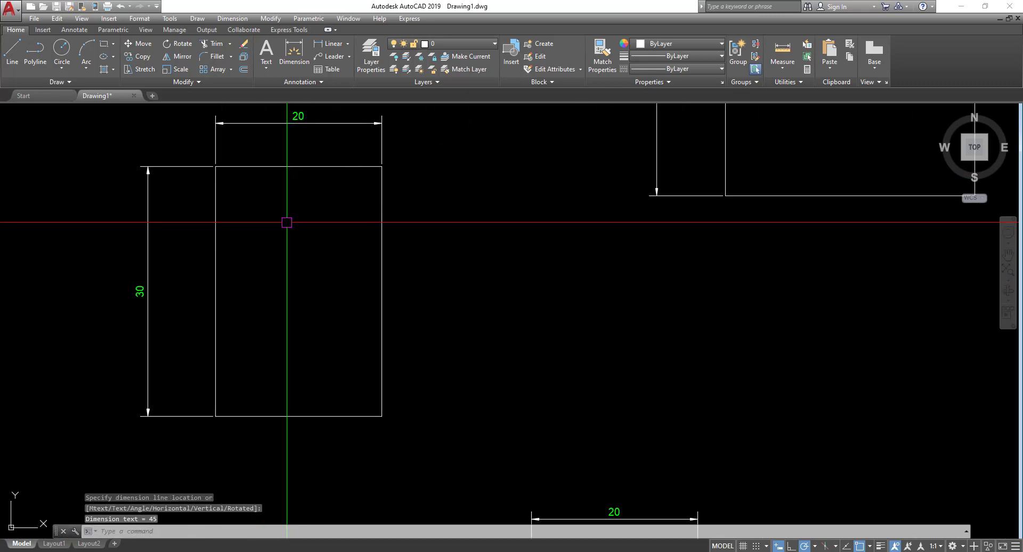
middle_click_drag(217, 247, 123, 322)
scroll(244, 318, "down", 3)
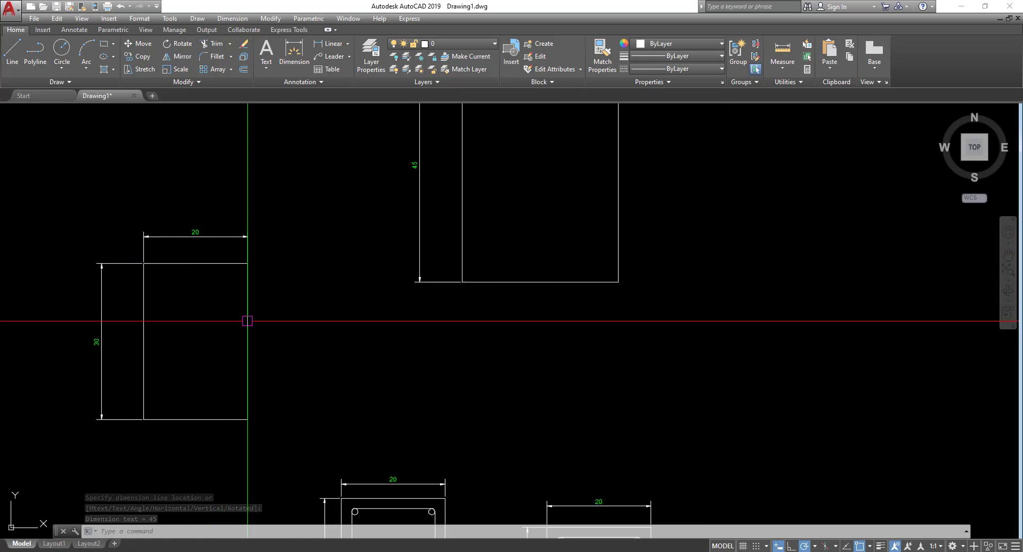
scroll(245, 318, "up", 1)
middle_click_drag(364, 273, 165, 404)
middle_click_drag(253, 245, 366, 254)
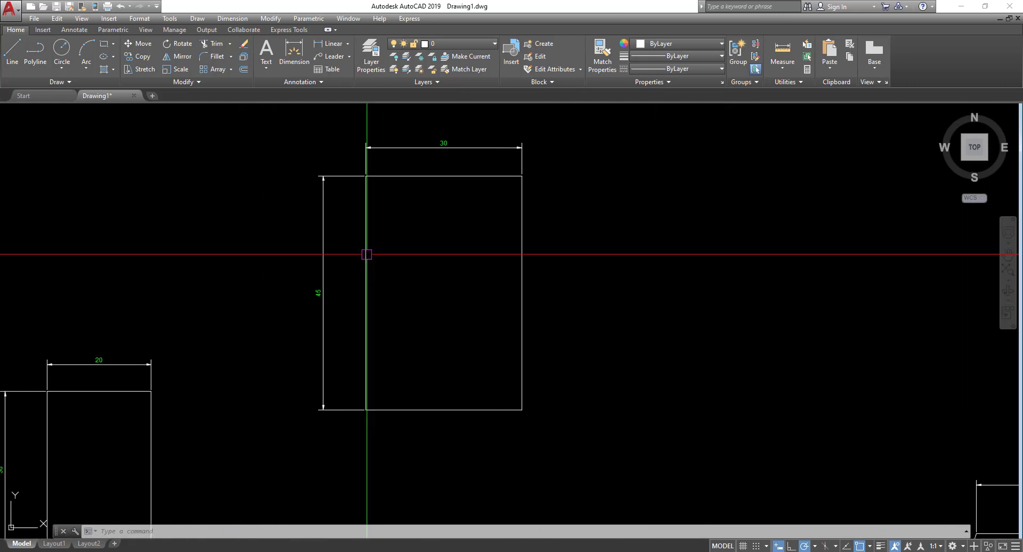
middle_click_drag(446, 175, 361, 174)
scroll(373, 187, "up", 2)
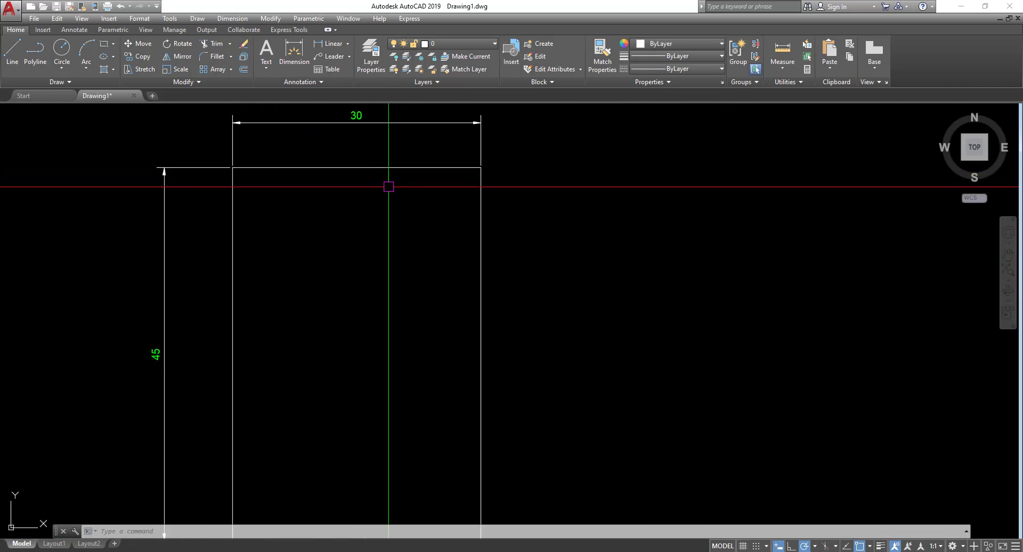
mouse_move(287, 213)
middle_mouse_down()
mouse_move(170, 261)
mouse_move(346, 231)
middle_mouse_up()
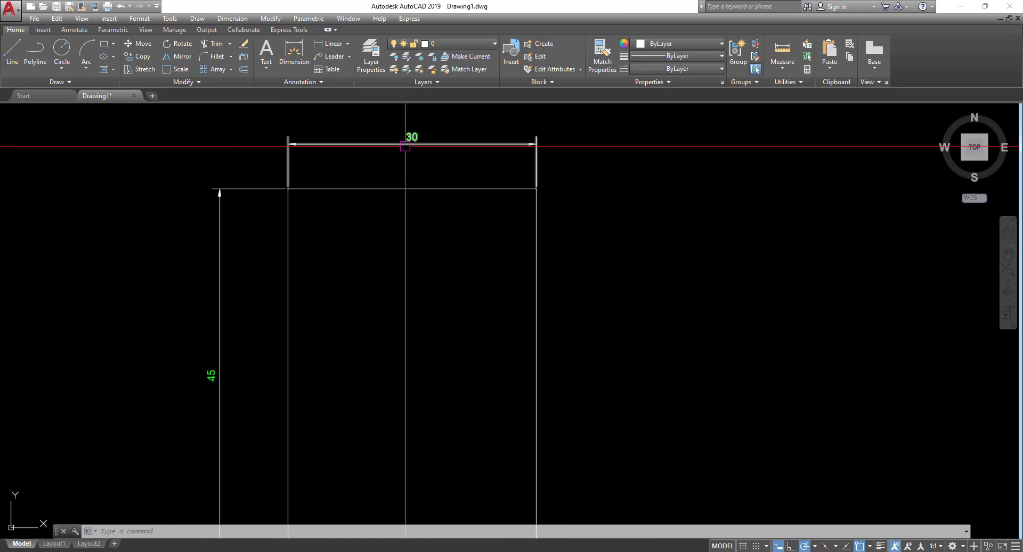
scroll(401, 168, "down", 2)
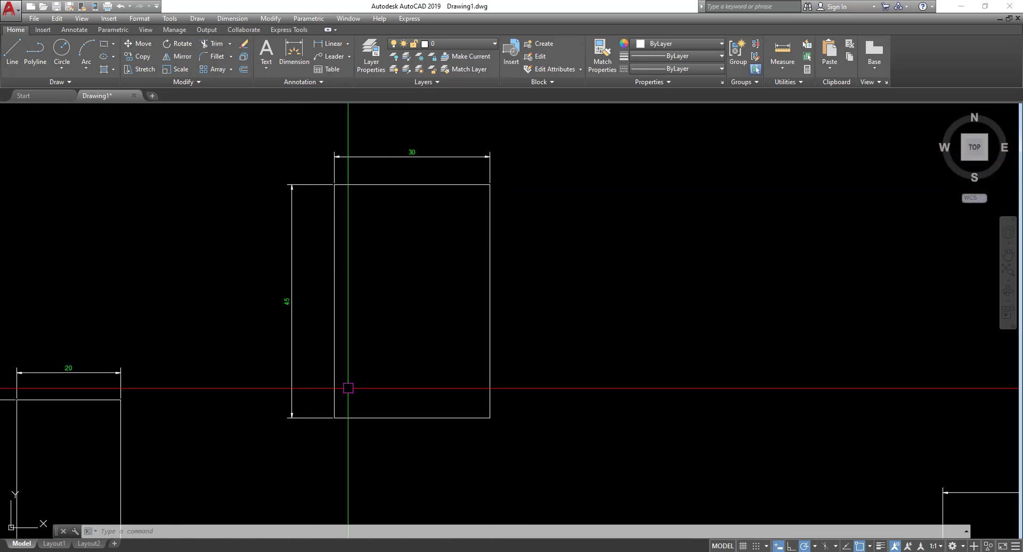
Draw a tall, narrow freehand rectangle in the empty space to the right of the scaled rectangle
middle_click_drag(304, 297, 239, 291)
middle_click_drag(252, 251, 177, 262)
middle_click_drag(368, 263, 332, 280)
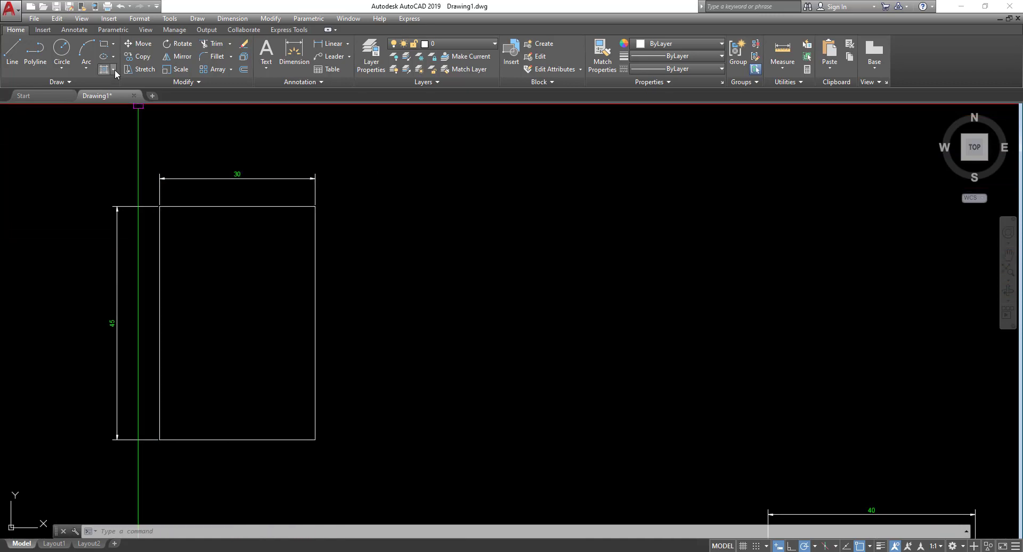
left_click(104, 43)
left_click(509, 396)
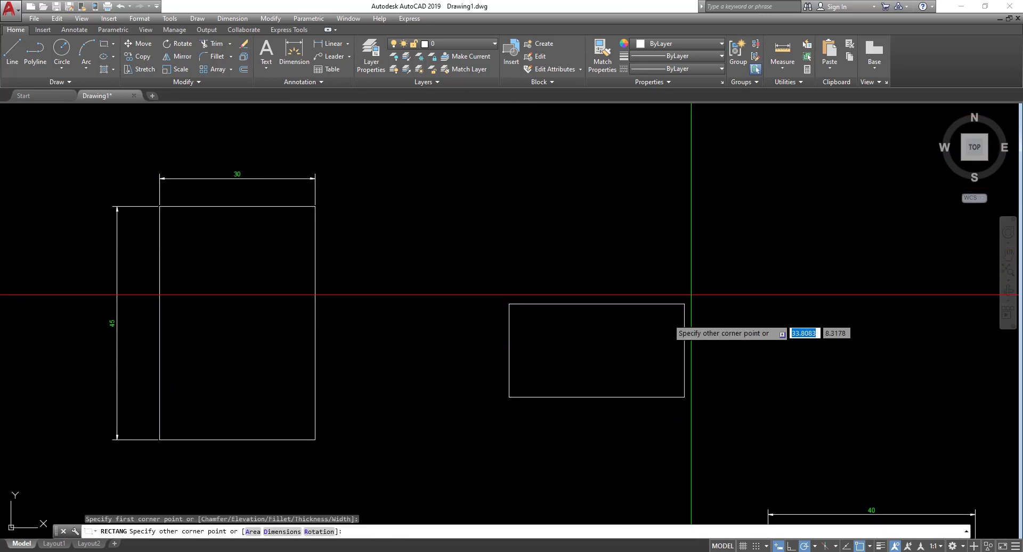
left_click(591, 208)
middle_click_drag(679, 236, 646, 252)
Erase the narrow rectangle beside the scaled rectangle
left_click(563, 159)
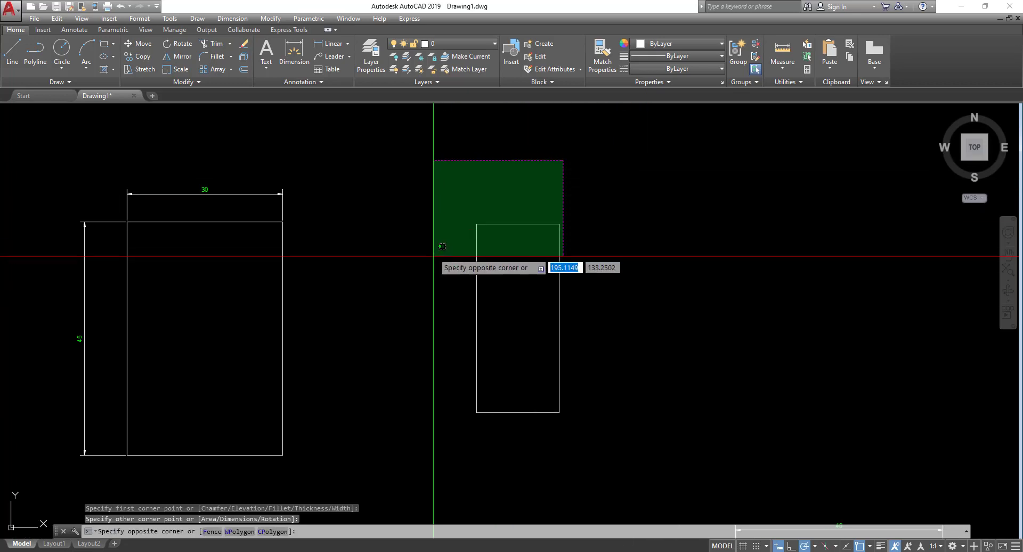
left_click(589, 187)
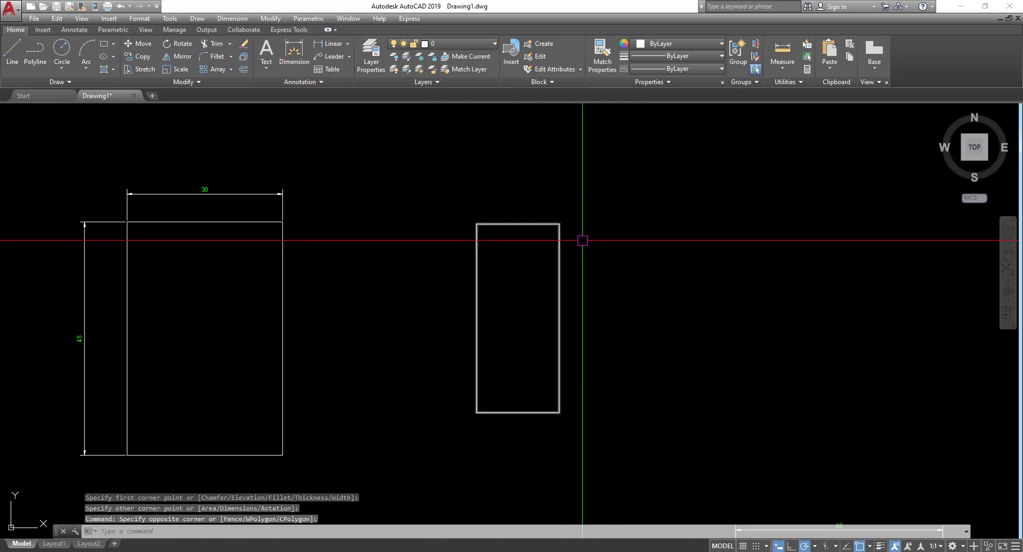
mouse_move(595, 246)
middle_mouse_down()
mouse_move(640, 196)
mouse_move(562, 204)
middle_mouse_up()
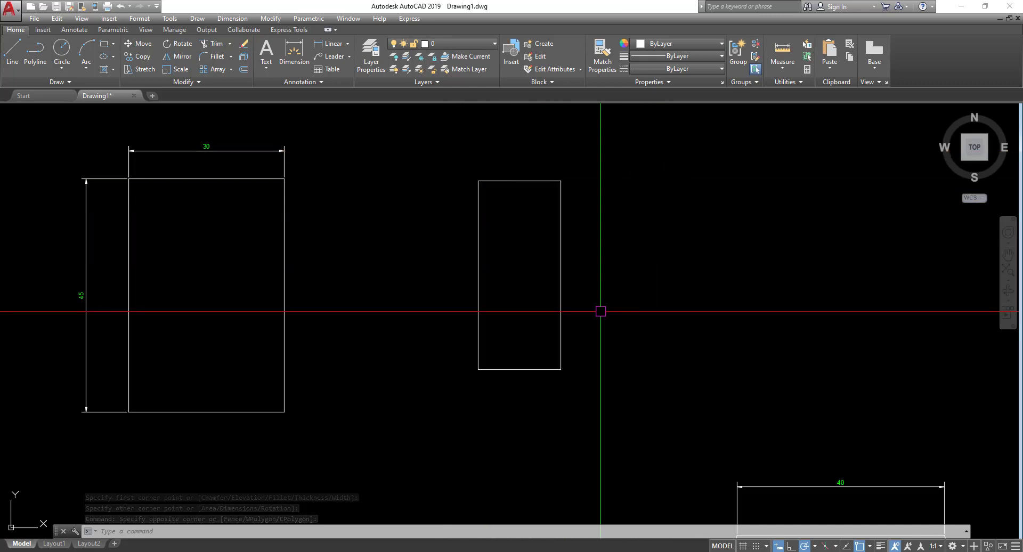
left_click(459, 145)
left_click(615, 424)
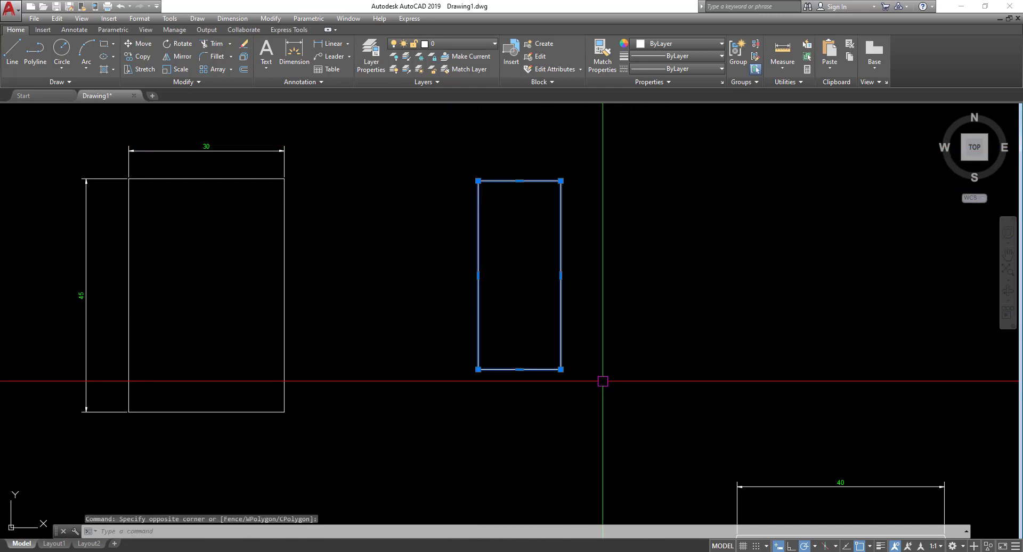
type("e")
key("Return")
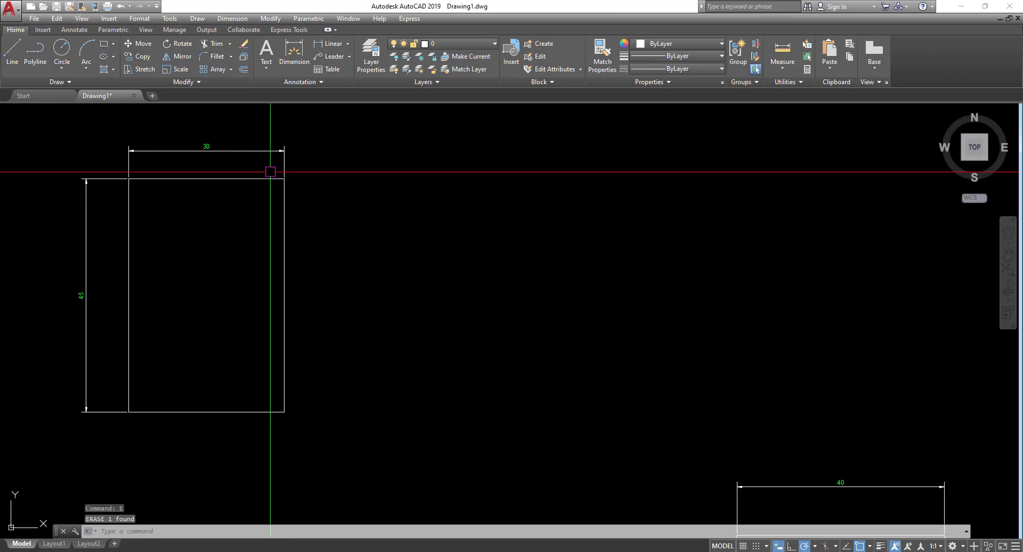
Start a PDF import and browse to the MASTER RPOGRAM (G:) drive for the source file
middle_click_drag(405, 221, 408, 249)
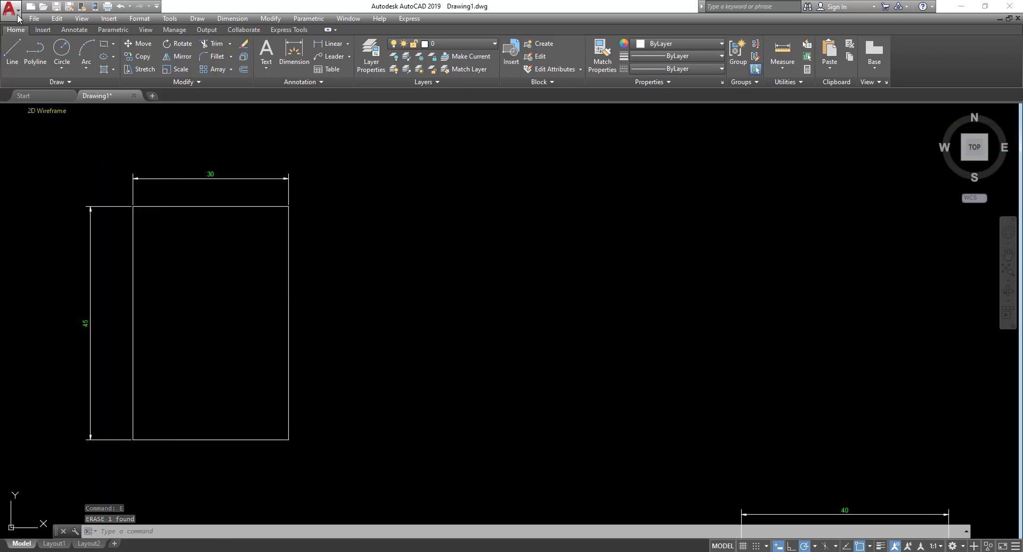
left_click(11, 10)
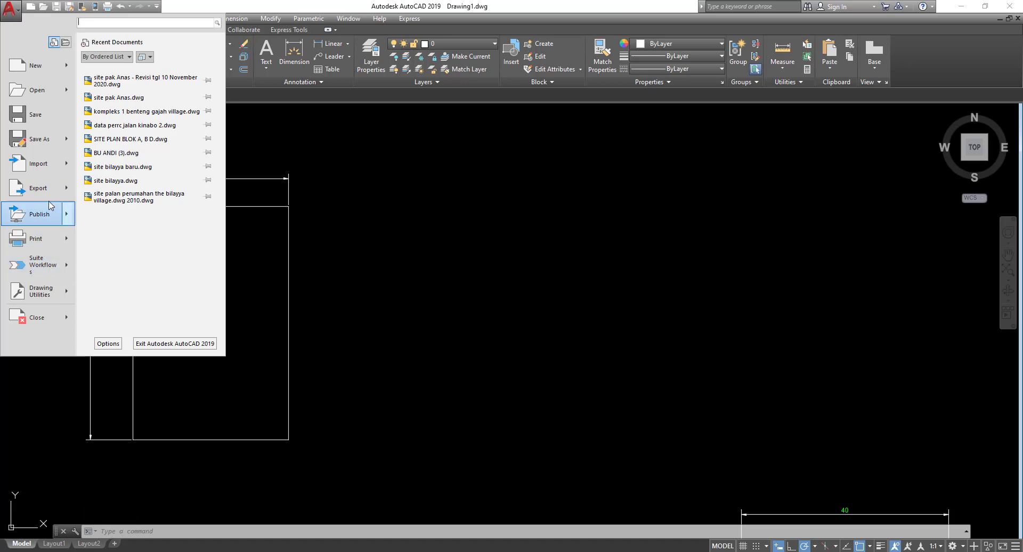
mouse_move(48, 166)
left_click(128, 73)
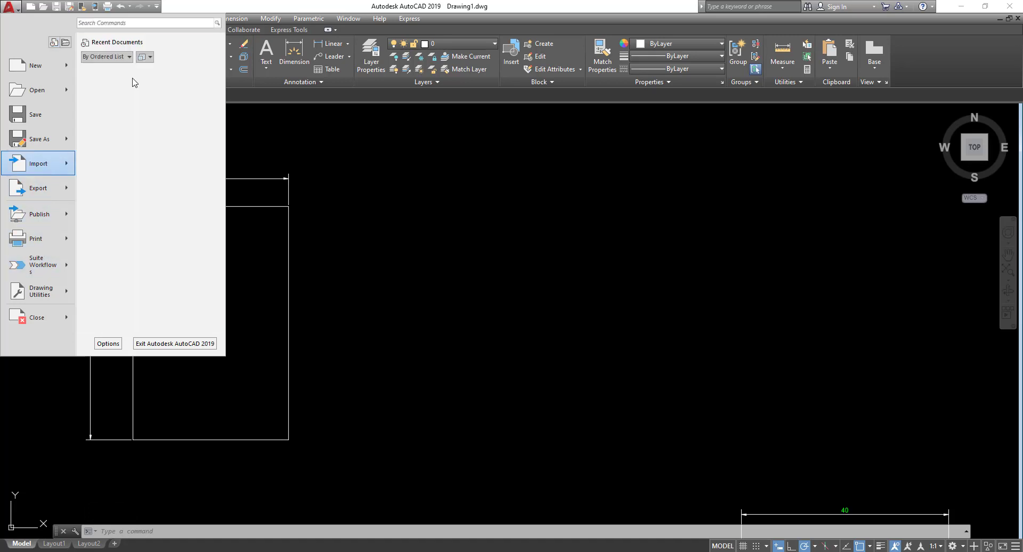
key("Return")
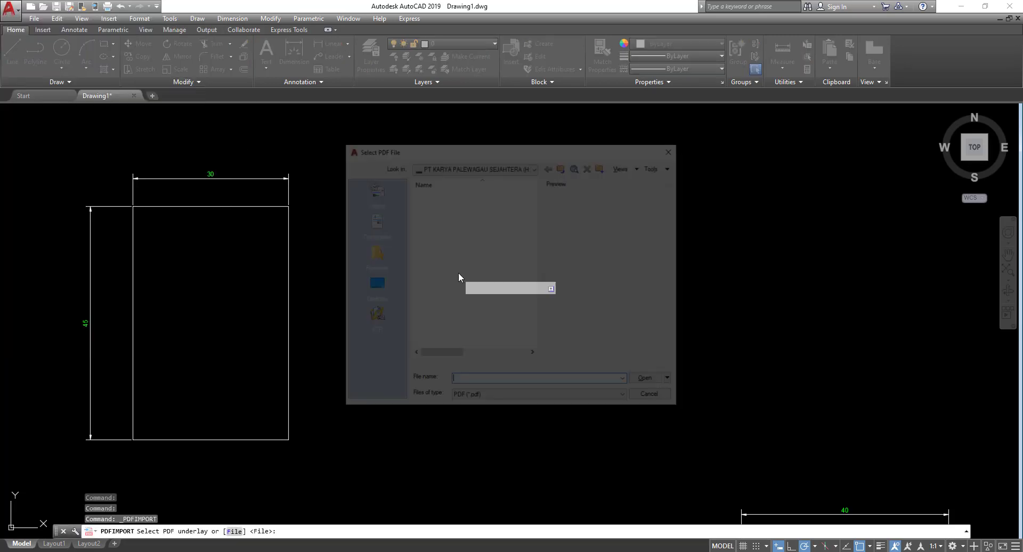
left_click(535, 166)
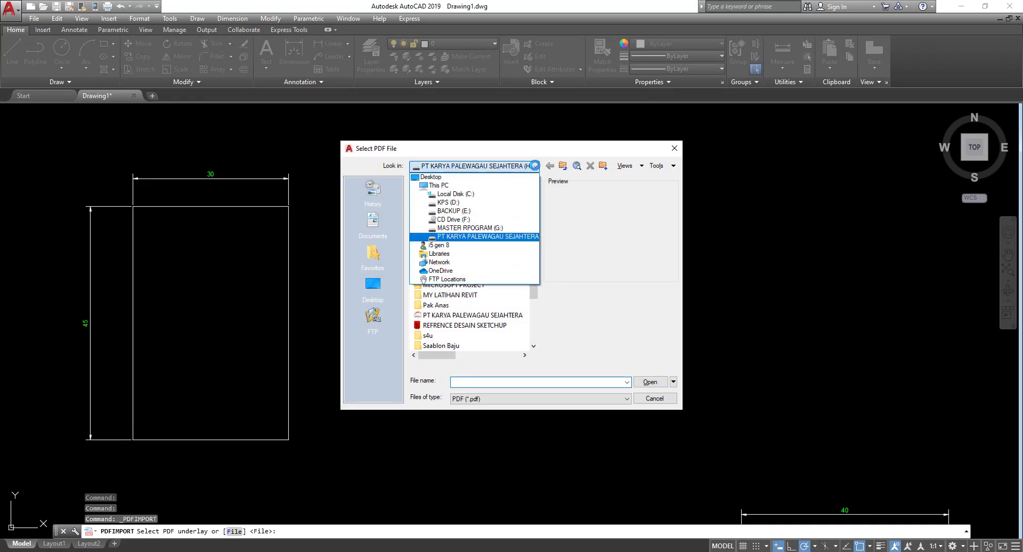
left_click(515, 228)
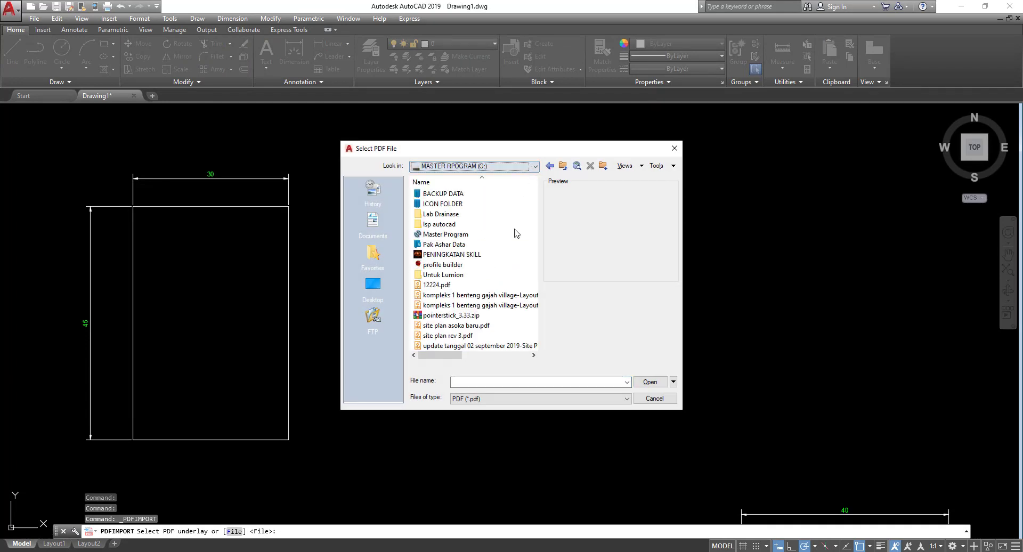
Preview the candidate site plan PDFs, then import page 1 of site plan rev 3.pdf with the default import settings
left_click(499, 296)
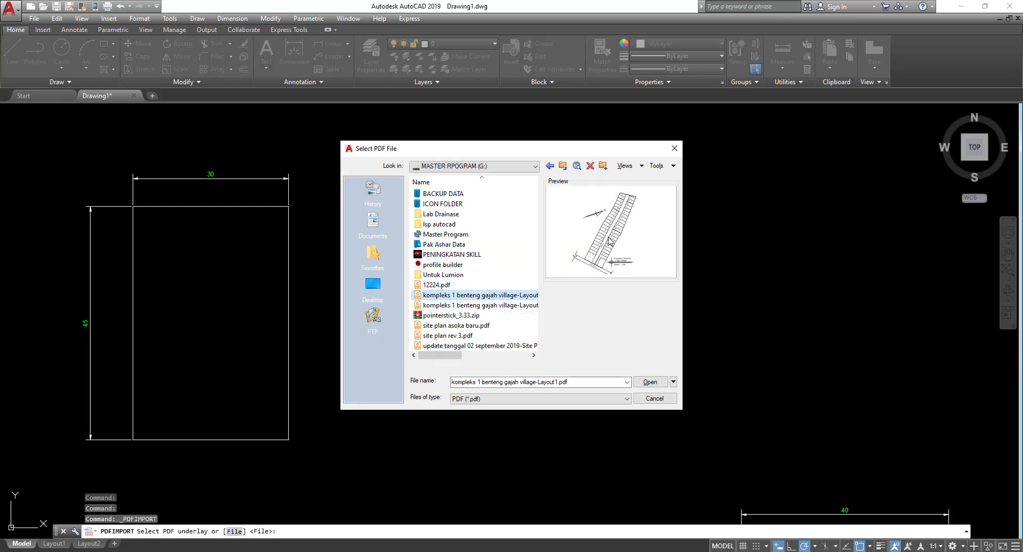
left_click(470, 329)
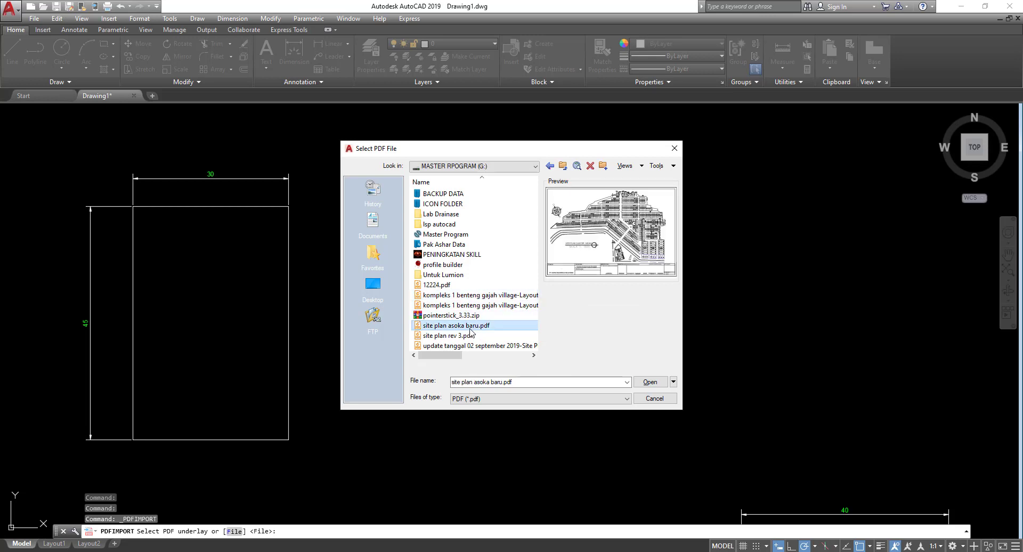
left_click(464, 305)
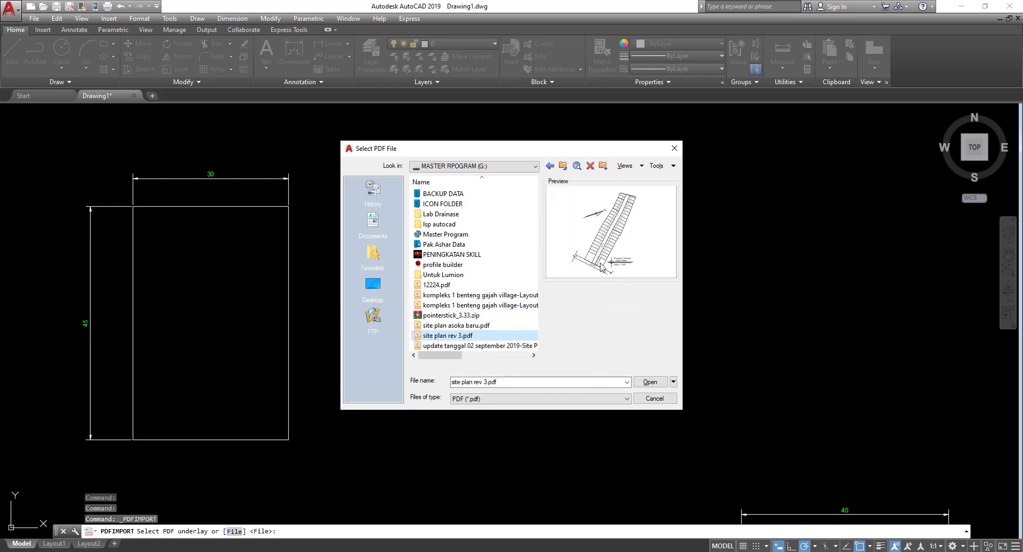
left_click(649, 382)
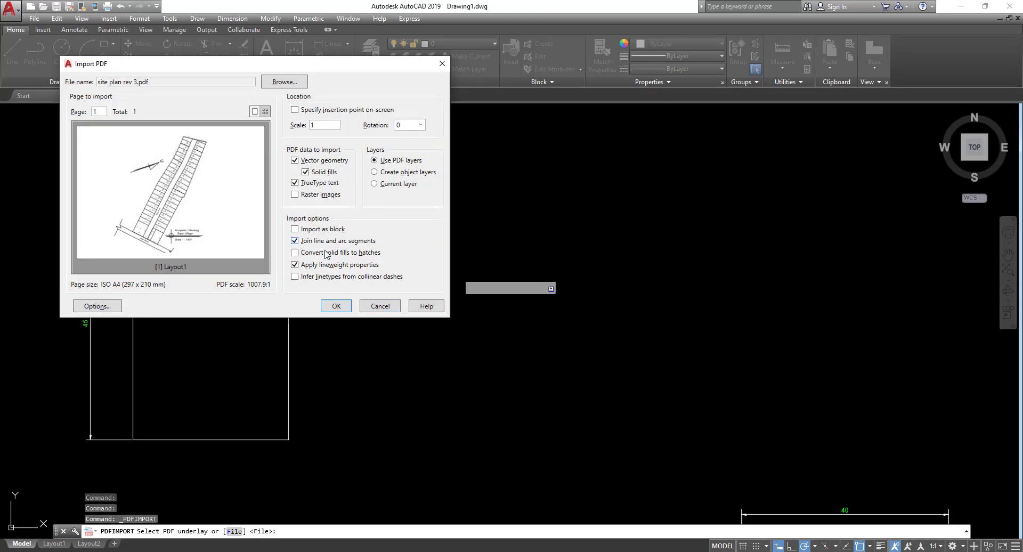
left_click(337, 307)
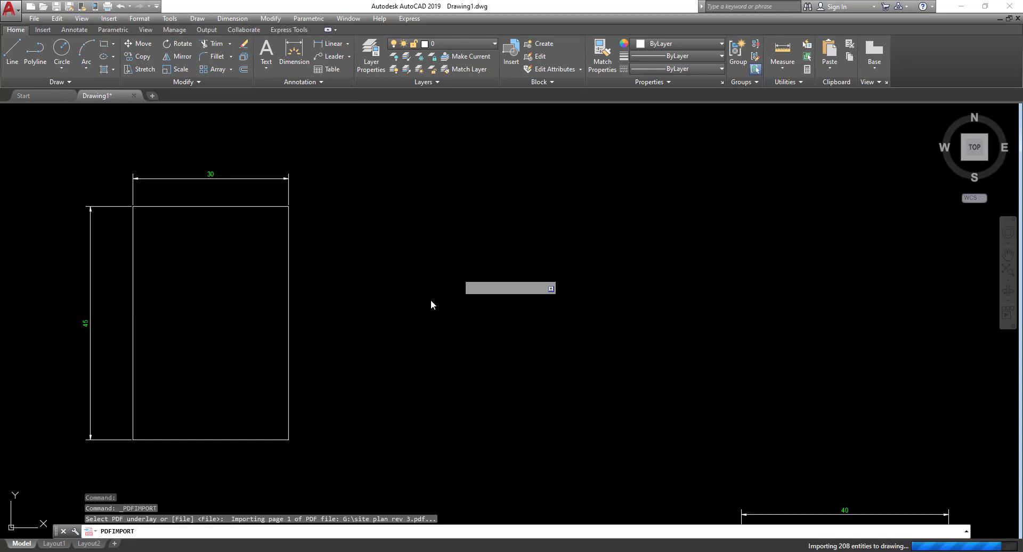
scroll(488, 287, "down", 8)
scroll(486, 286, "up", 6)
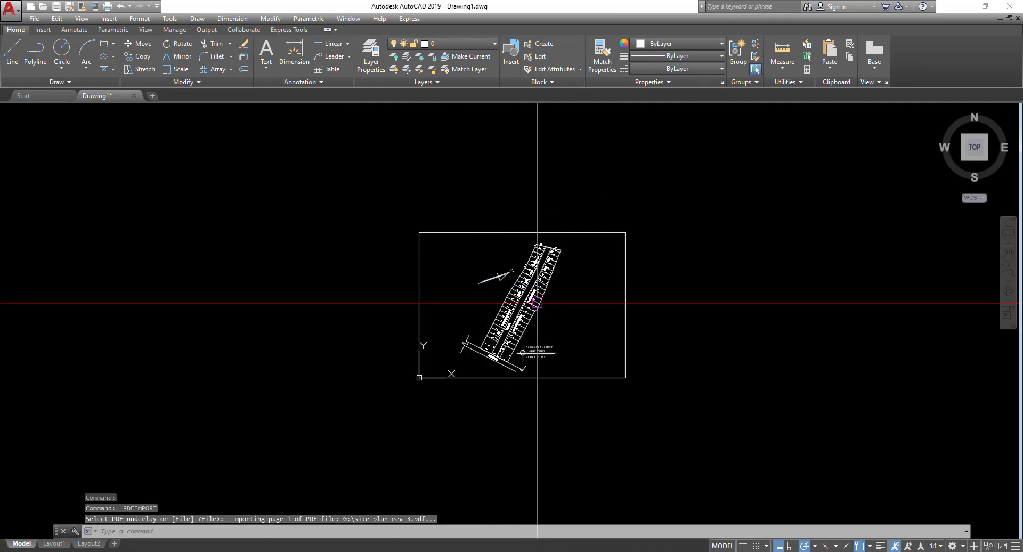
scroll(540, 312, "up", 4)
scroll(513, 300, "down", 8)
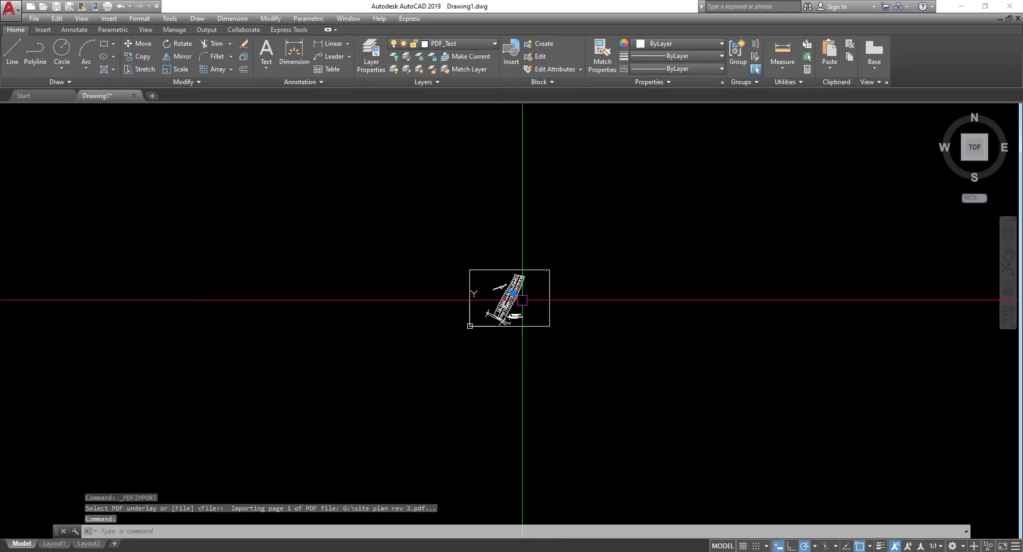
Move the whole imported site plan, including its border, up and to the right of the drawing origin
key("Escape")
scroll(443, 249, "up", 6)
scroll(313, 142, "down", 2)
left_click(274, 167)
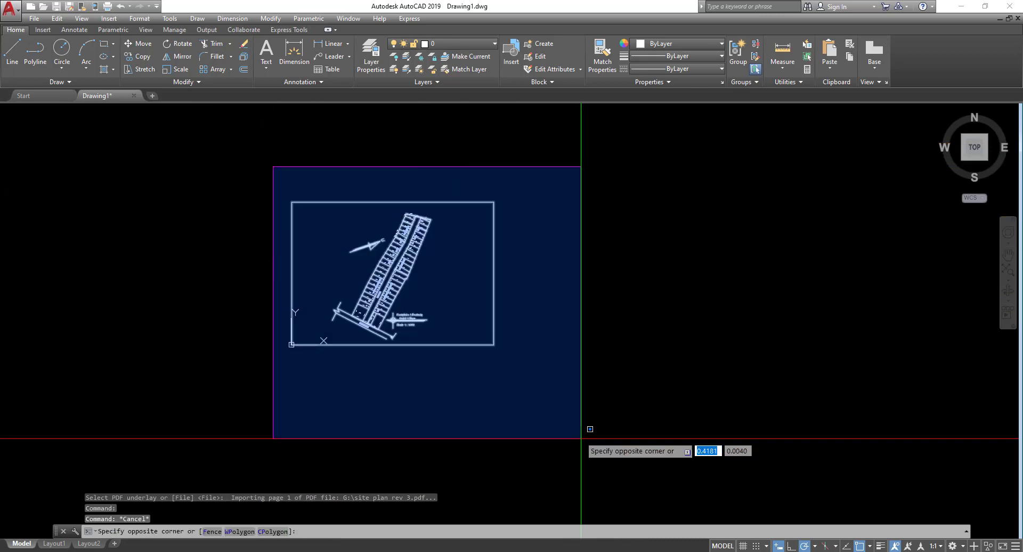
left_click(577, 438)
middle_click_drag(571, 402, 529, 438)
type("m")
key("Return")
left_click(529, 438)
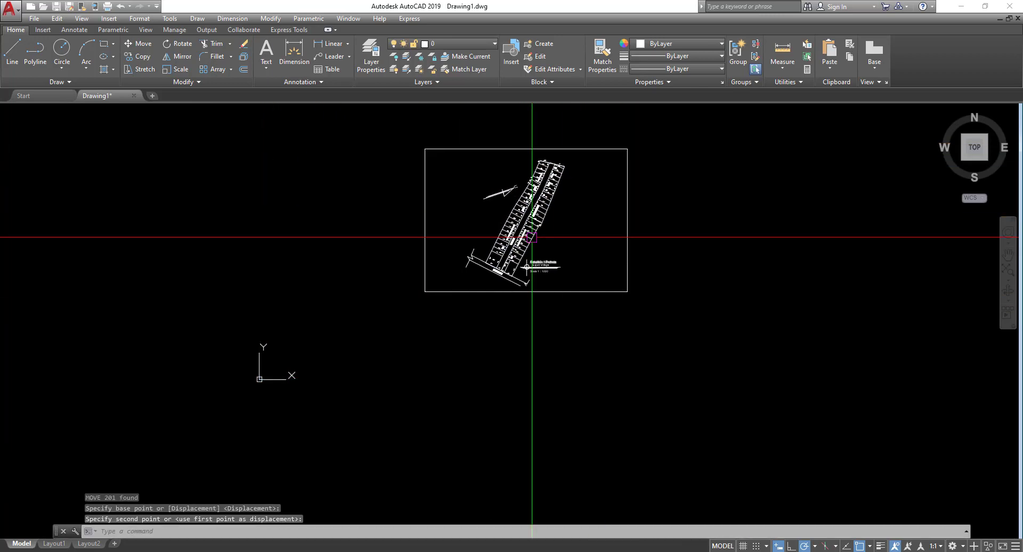
scroll(529, 213, "up", 8)
left_click(439, 280)
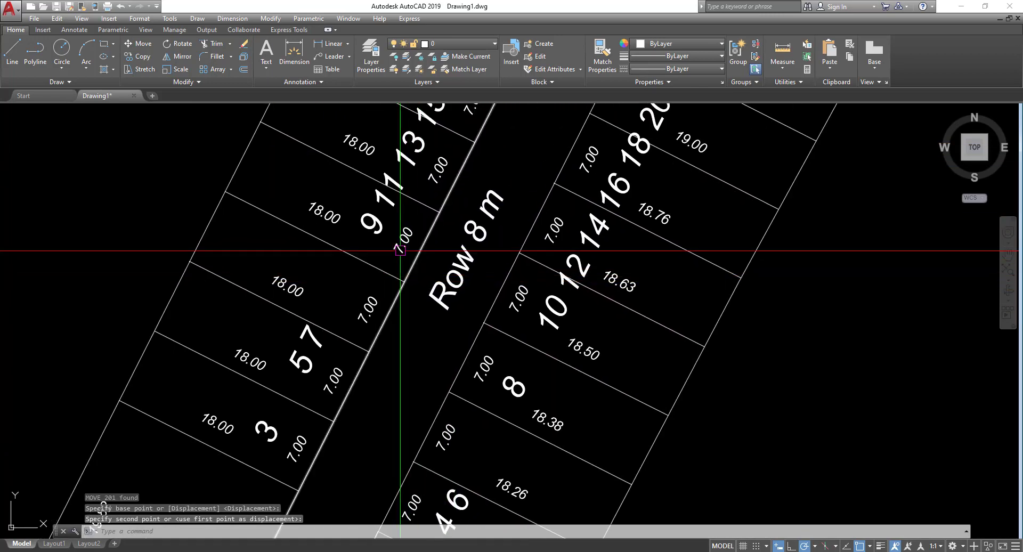
left_click(331, 44)
left_click(439, 212)
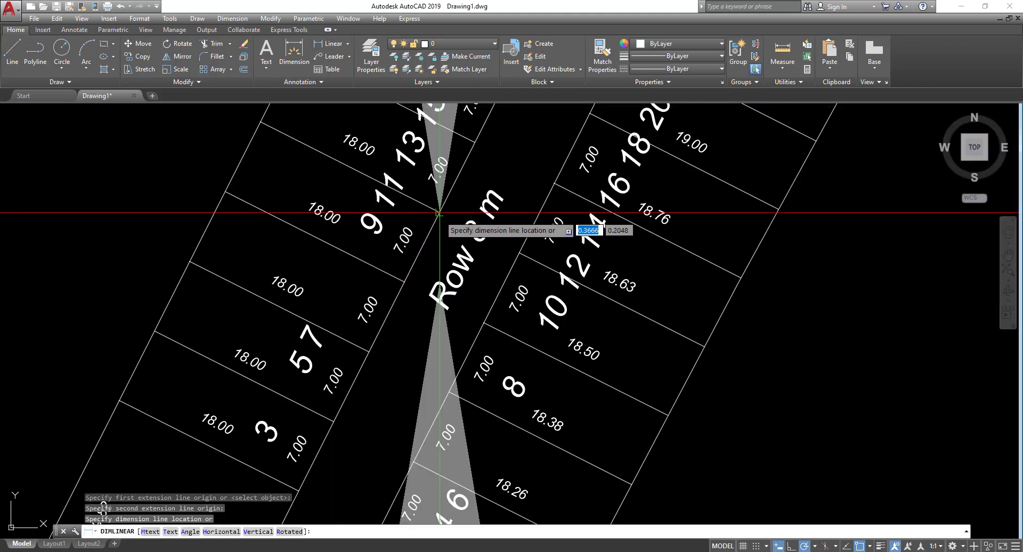
key("Escape")
Measure the distance along the road-side edge labelled 7.00 next to lot number 9, beside Row 8 m
left_click(782, 68)
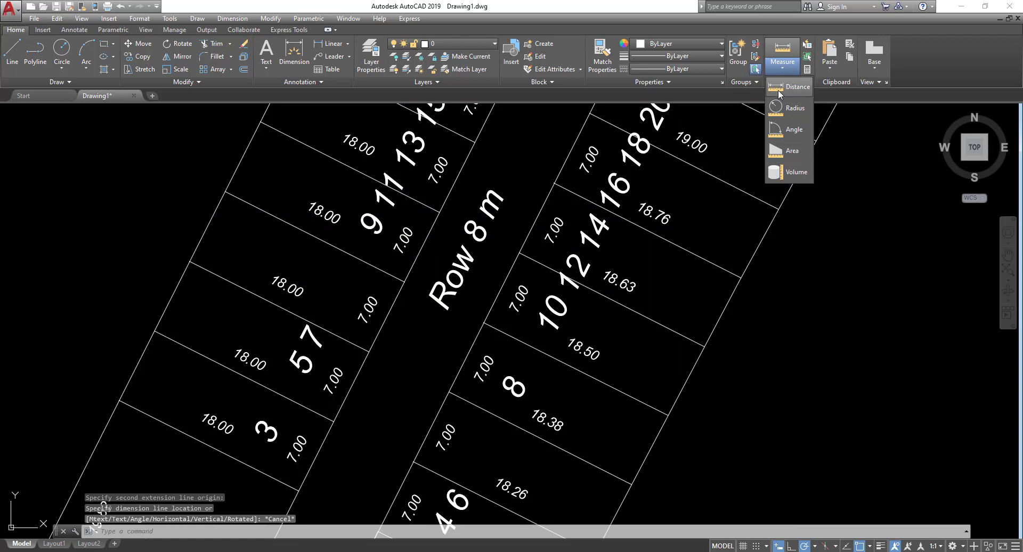
left_click(778, 92)
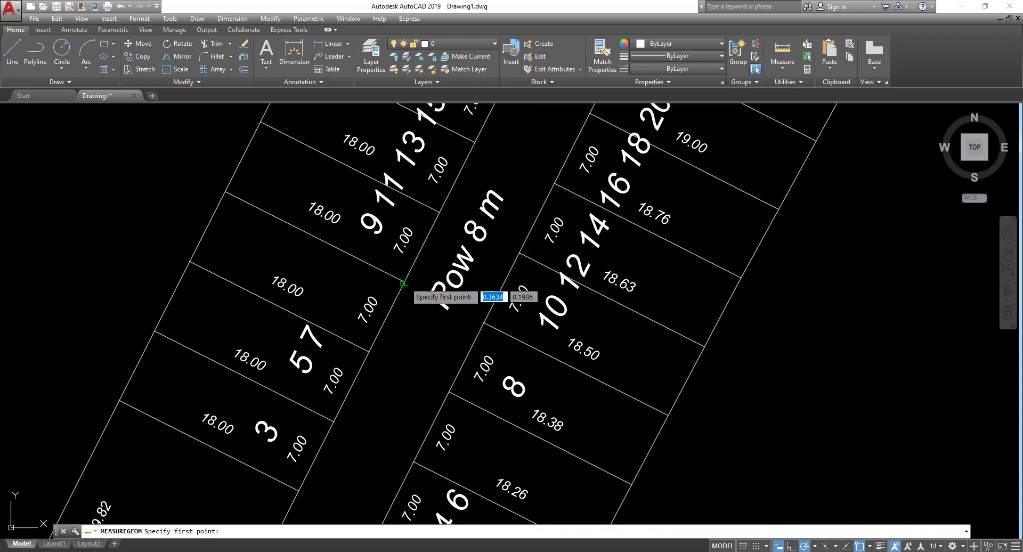
left_click(438, 212)
scroll(439, 214, "up", 4)
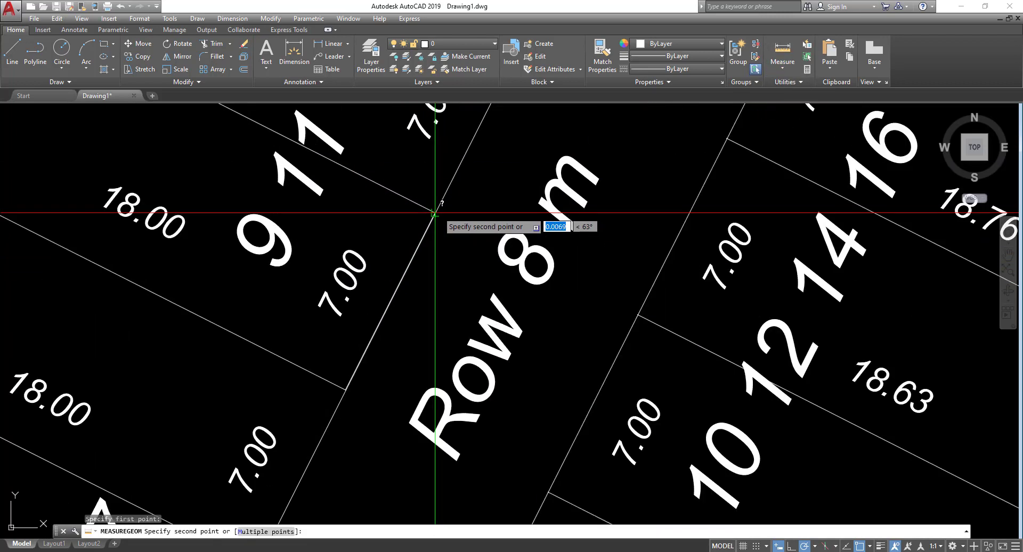
left_click(435, 212)
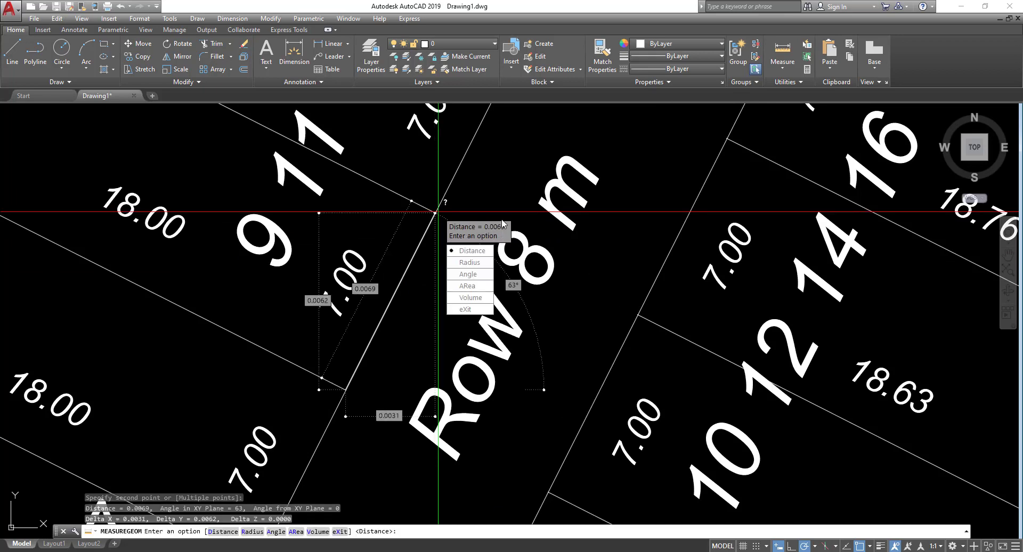
scroll(501, 209, "down", 5)
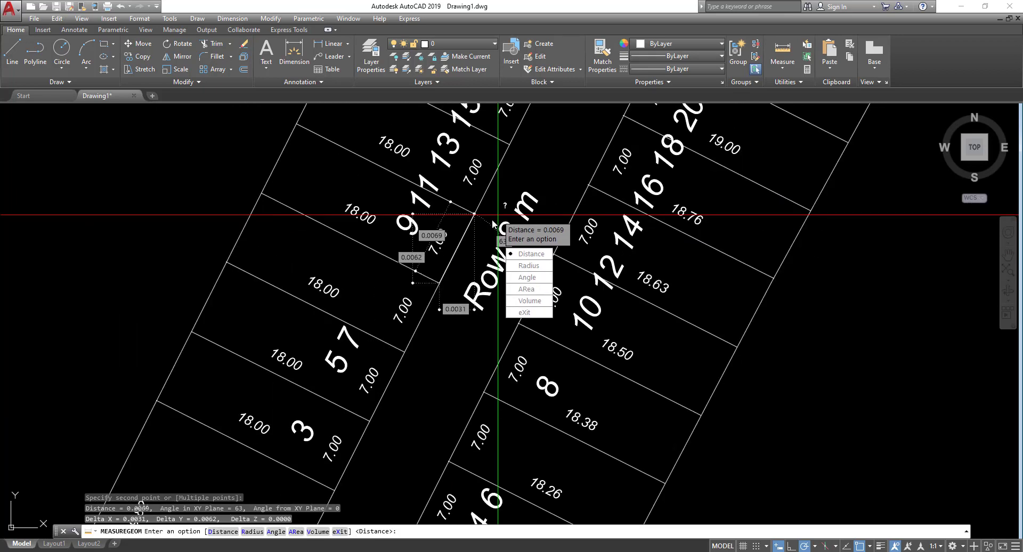
key("Escape")
Measure the distance along another road-side edge labelled 7.00, next to lot number 21 on the same row
scroll(455, 231, "down", 7)
scroll(424, 221, "up", 6)
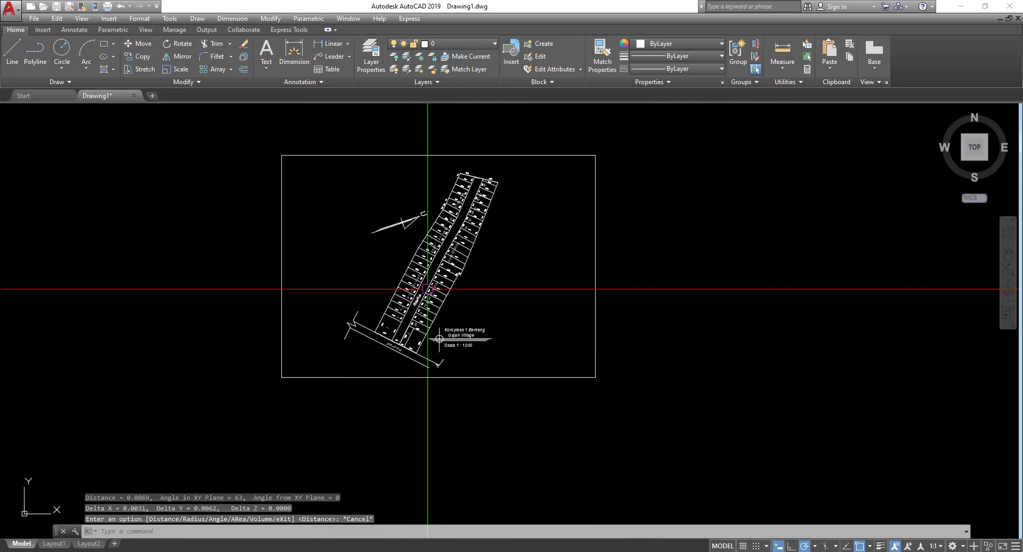
scroll(365, 283, "up", 5)
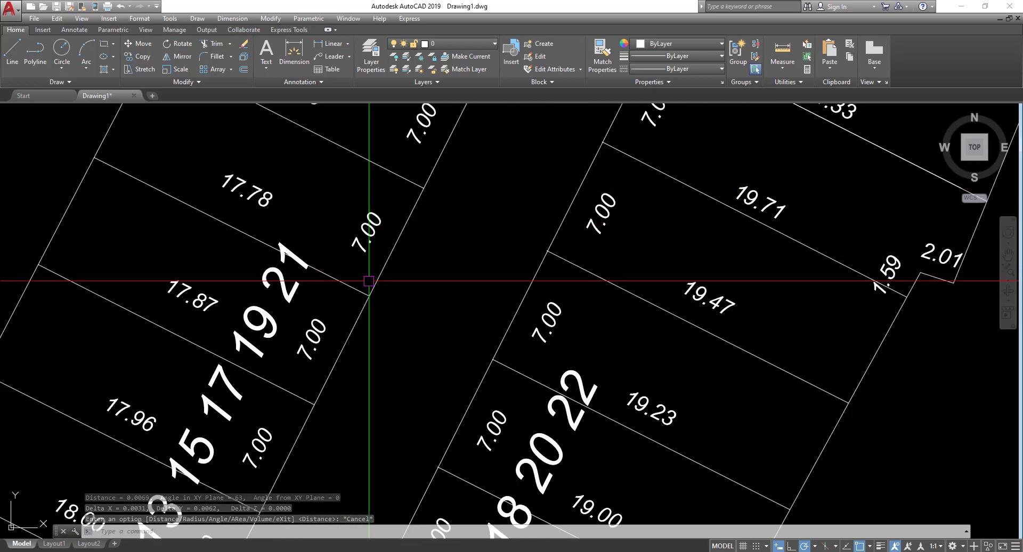
scroll(367, 277, "down", 5)
middle_click_drag(367, 276, 417, 223)
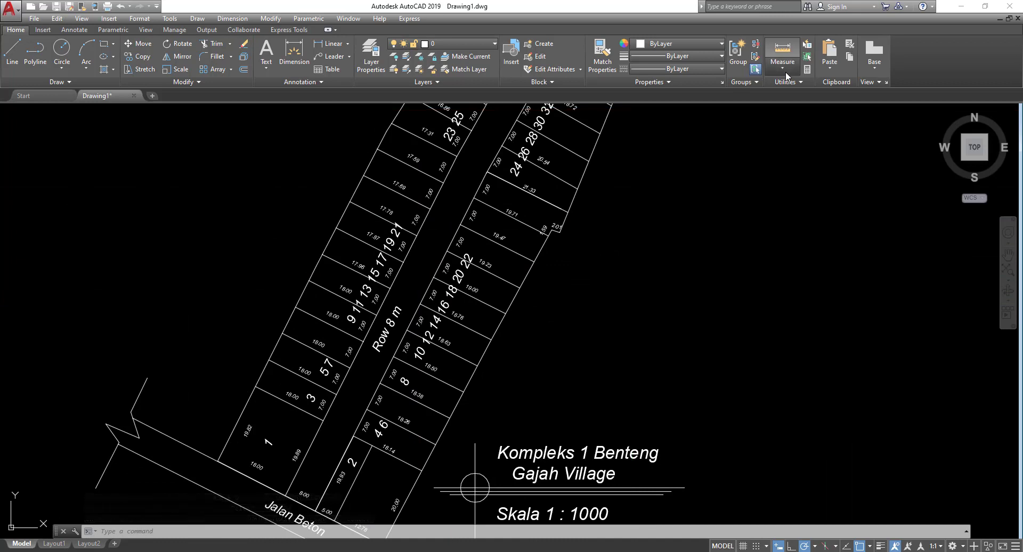
left_click(791, 94)
scroll(411, 194, "up", 4)
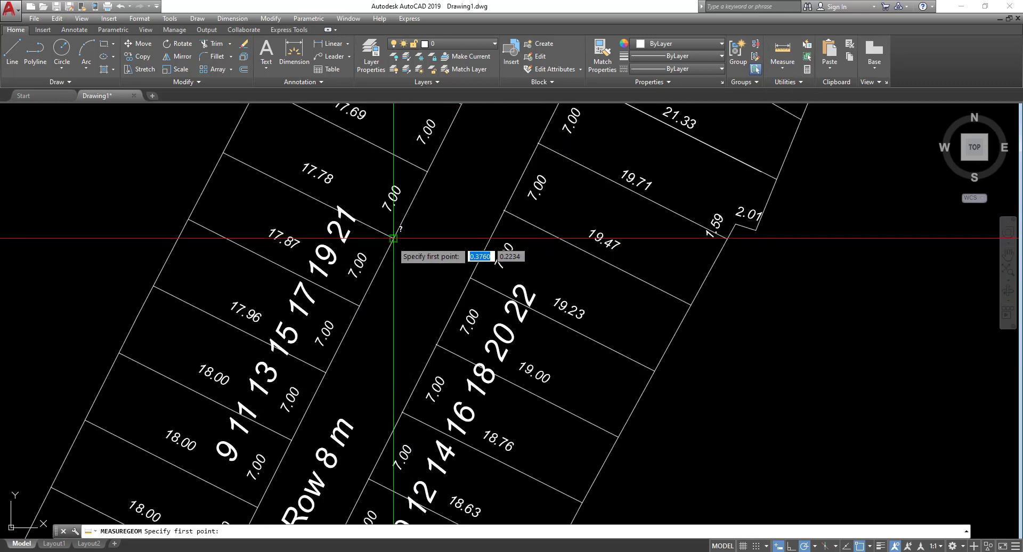
left_click(393, 240)
left_click(427, 171)
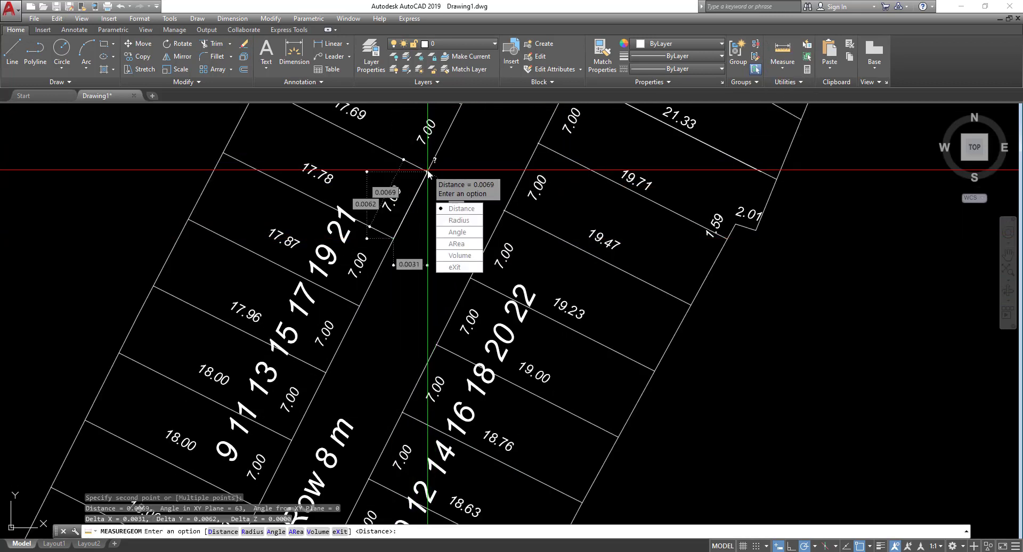
key("Escape")
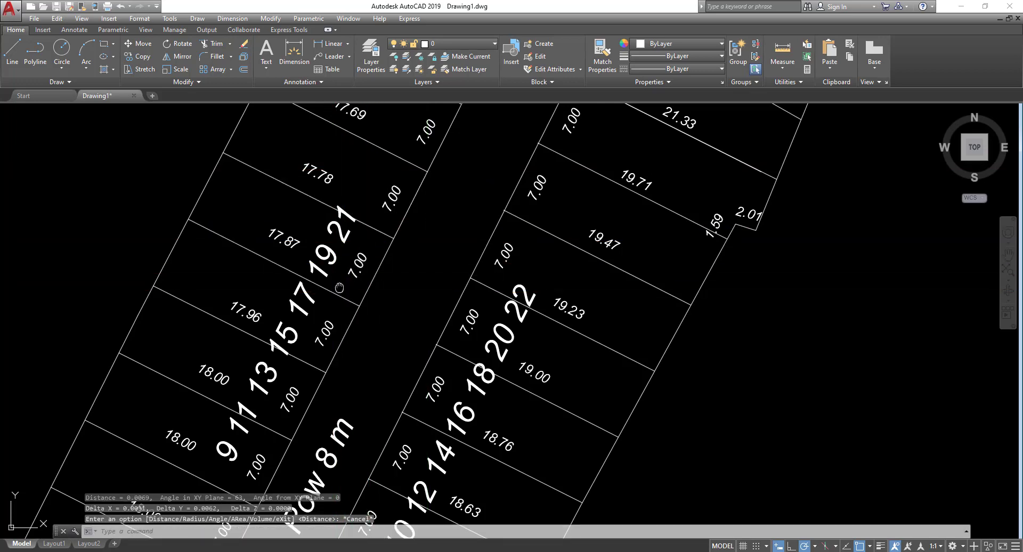
Copy the whole site plan with its border into empty space about 7 units away at about 34°
mouse_move(426, 395)
middle_mouse_down()
mouse_move(426, 303)
mouse_move(398, 261)
middle_mouse_up()
scroll(392, 306, "down", 2)
scroll(375, 249, "up", 2)
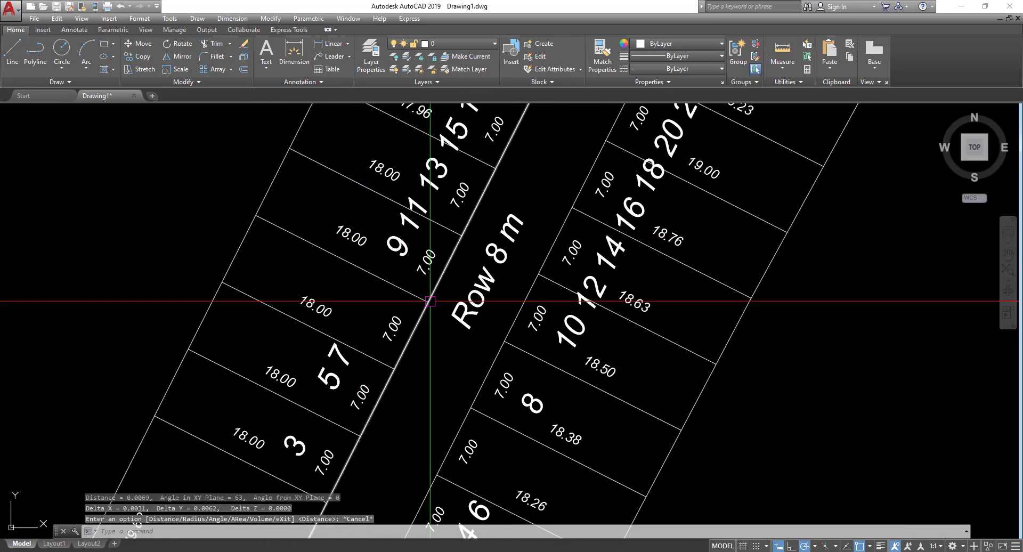
scroll(270, 226, "down", 8)
scroll(288, 235, "down", 6)
middle_click_drag(208, 166, 155, 194)
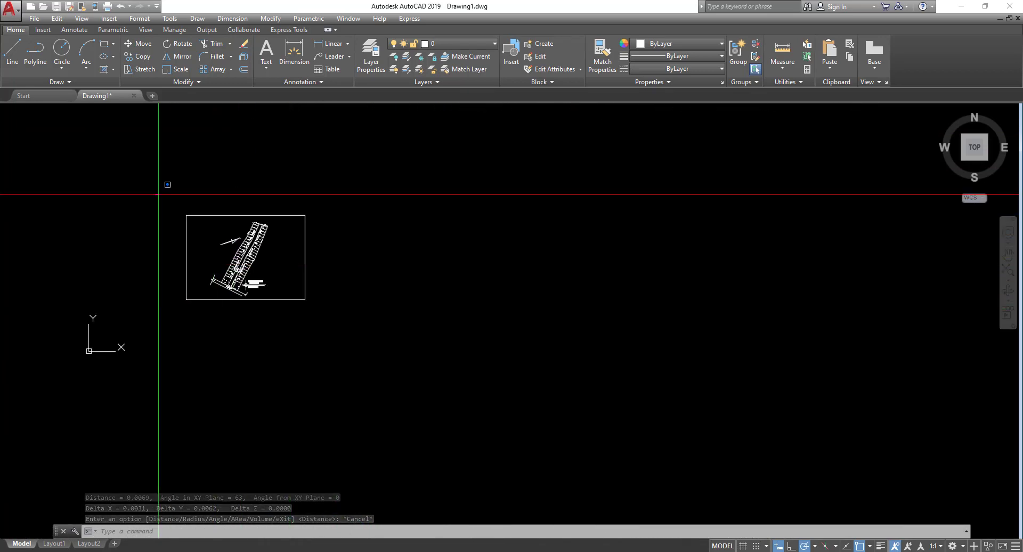
left_click(155, 194)
middle_click_drag(366, 338, 352, 365)
type("o")
key("Return")
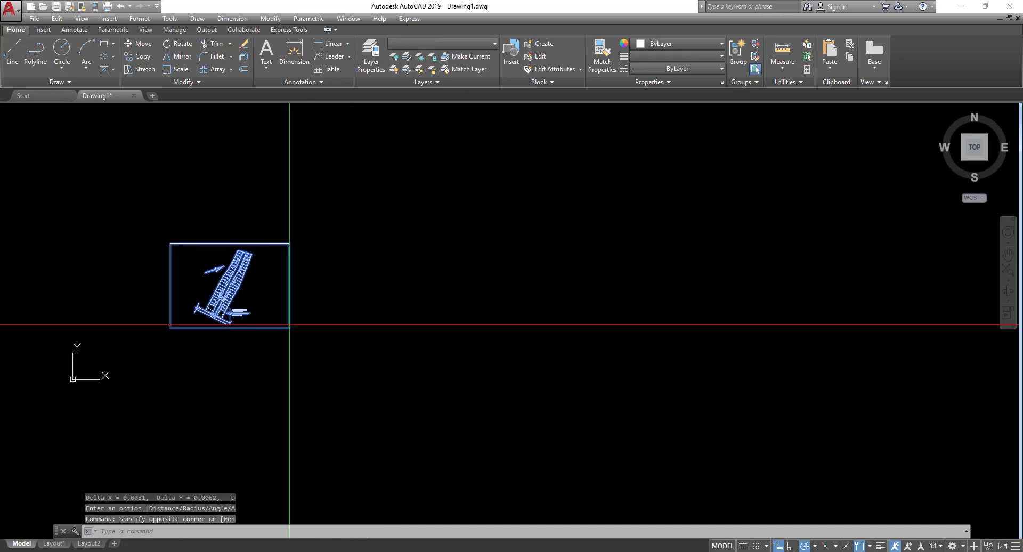
left_click(223, 284)
scroll(221, 383, "down", 5)
scroll(318, 273, "up", 3)
scroll(330, 273, "up", 2)
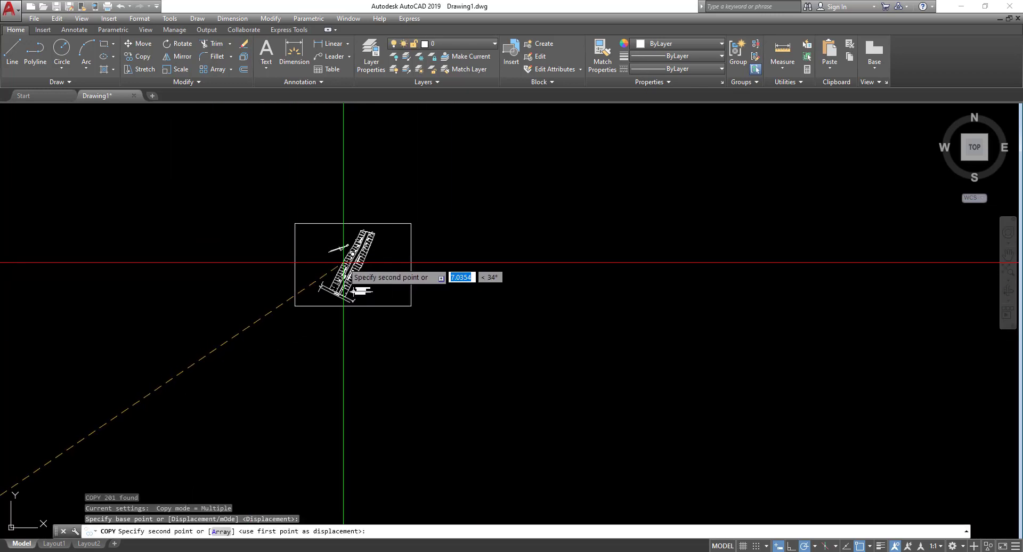
left_click(344, 274)
scroll(346, 276, "up", 2)
key("Escape")
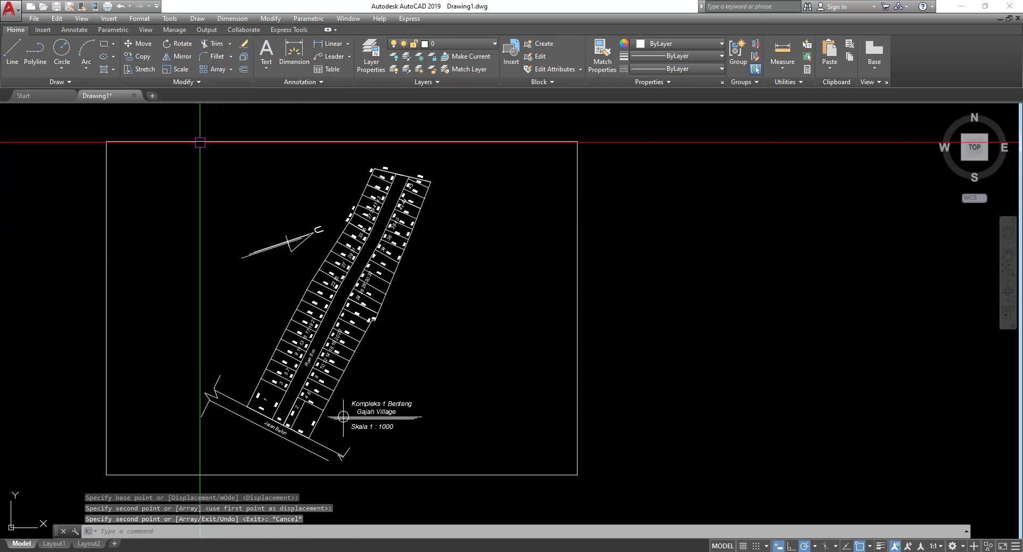
Scale the whole site plan copy by reference, using the road-side edge labelled 7.00 just above numbers 5 7, with new length 7
left_click(177, 70)
scroll(319, 210, "down", 3)
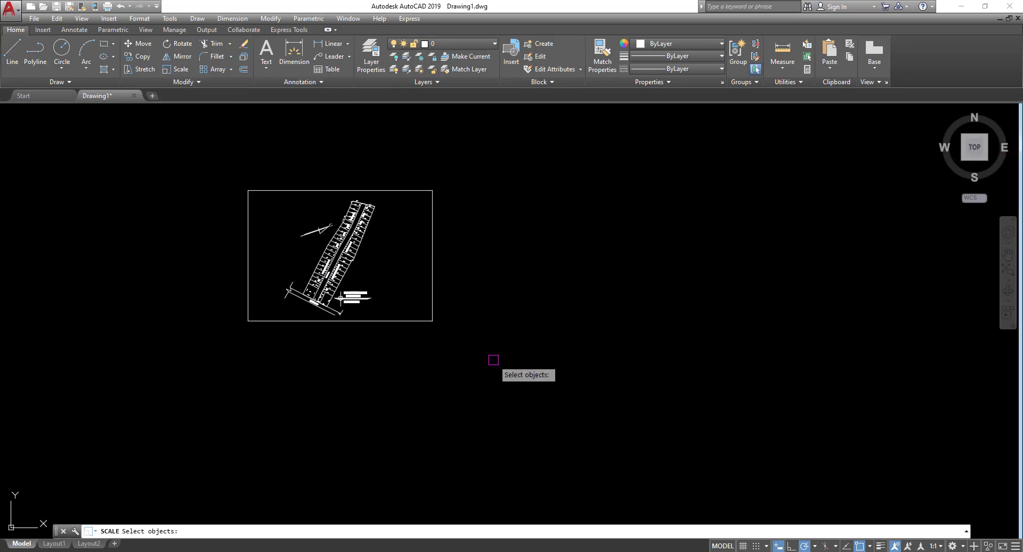
mouse_move(493, 357)
left_mouse_down()
mouse_move(304, 178)
mouse_move(192, 138)
left_mouse_up()
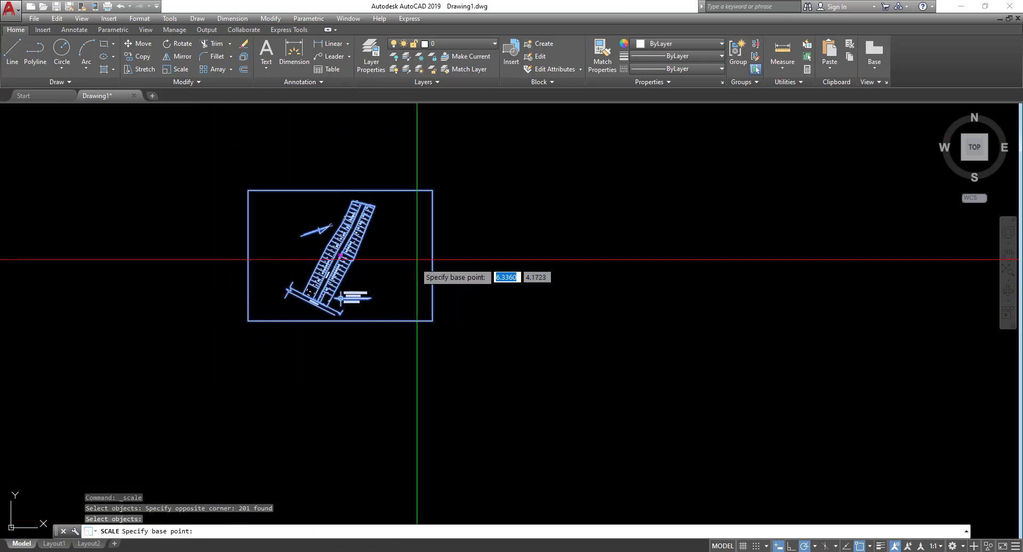
scroll(393, 251, "up", 2)
left_click(398, 278)
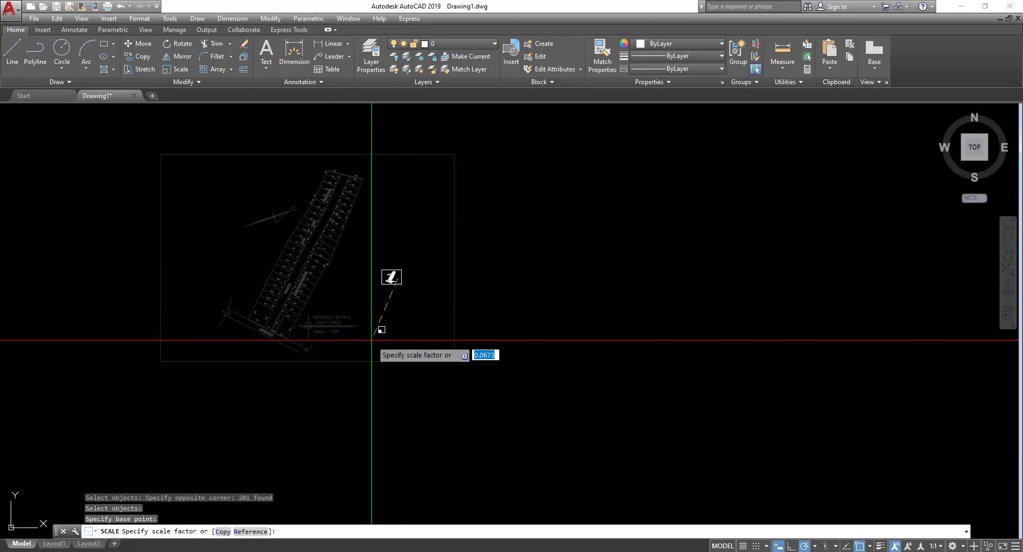
left_click(248, 531)
scroll(394, 285, "up", 6)
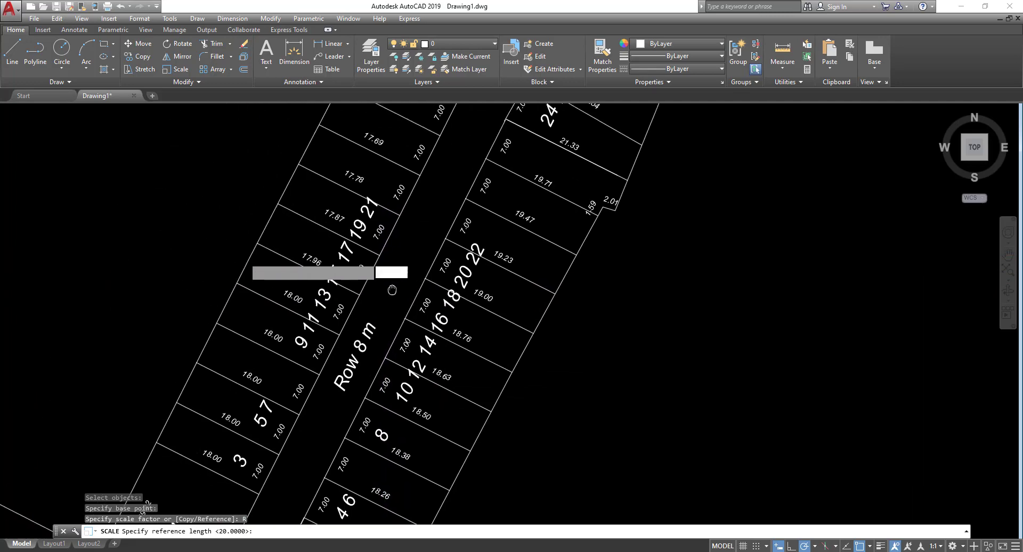
middle_click_drag(392, 290, 484, 285)
scroll(482, 333, "up", 2)
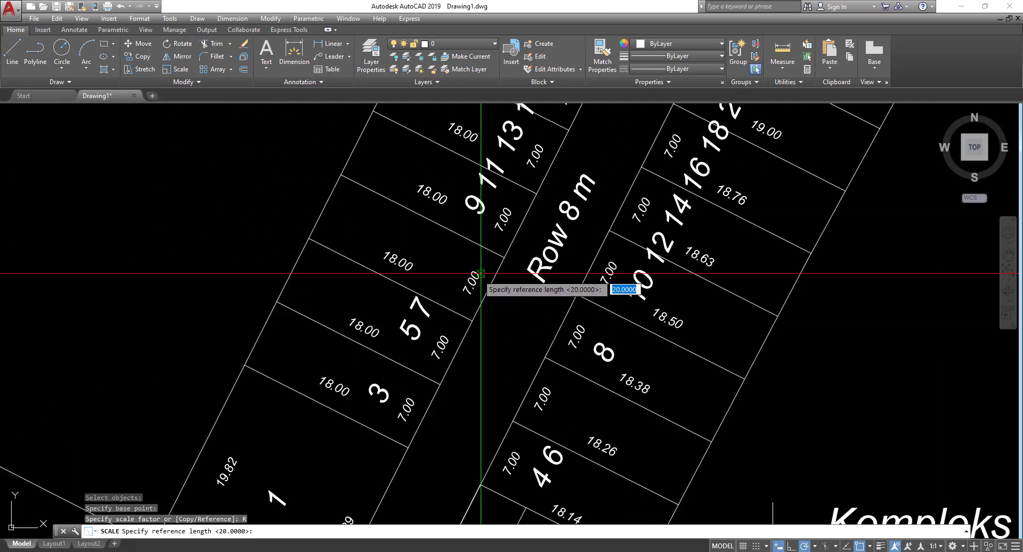
scroll(474, 277, "up", 3)
scroll(466, 384, "up", 1)
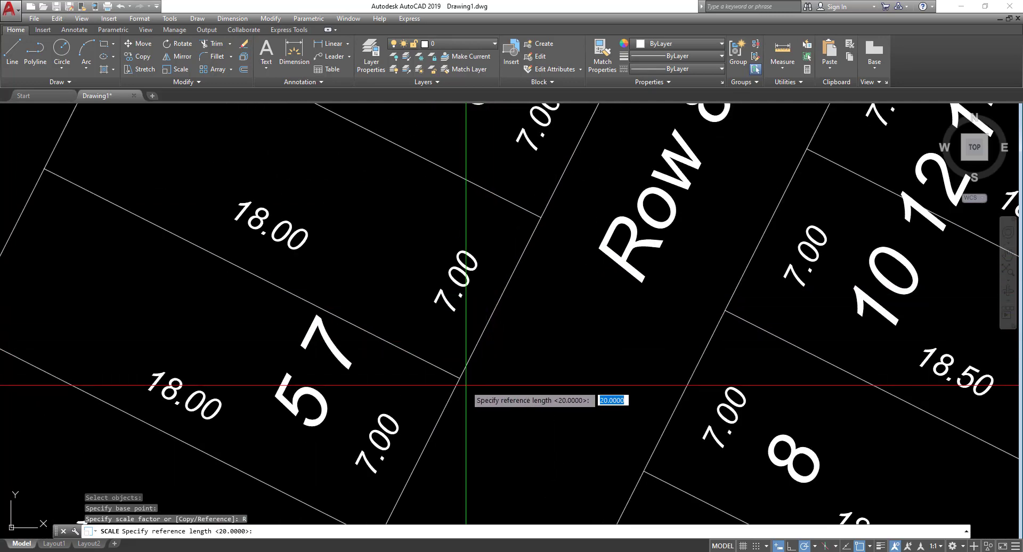
left_click(461, 378)
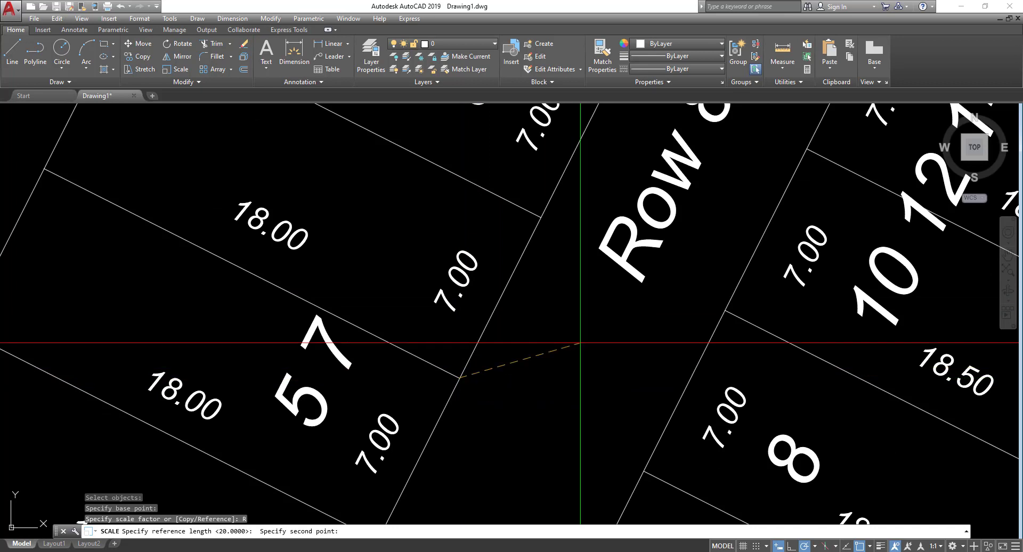
left_click(541, 218)
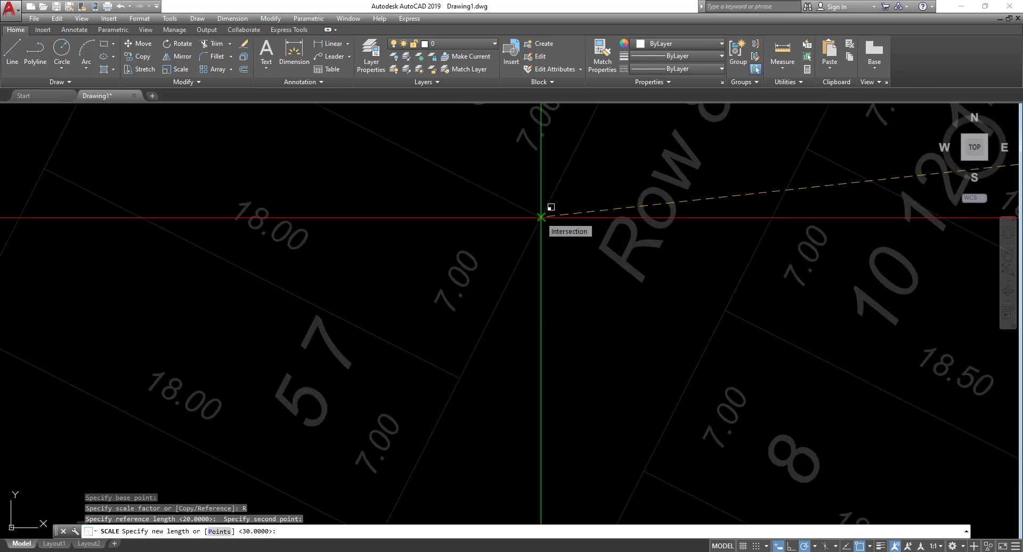
key("Return")
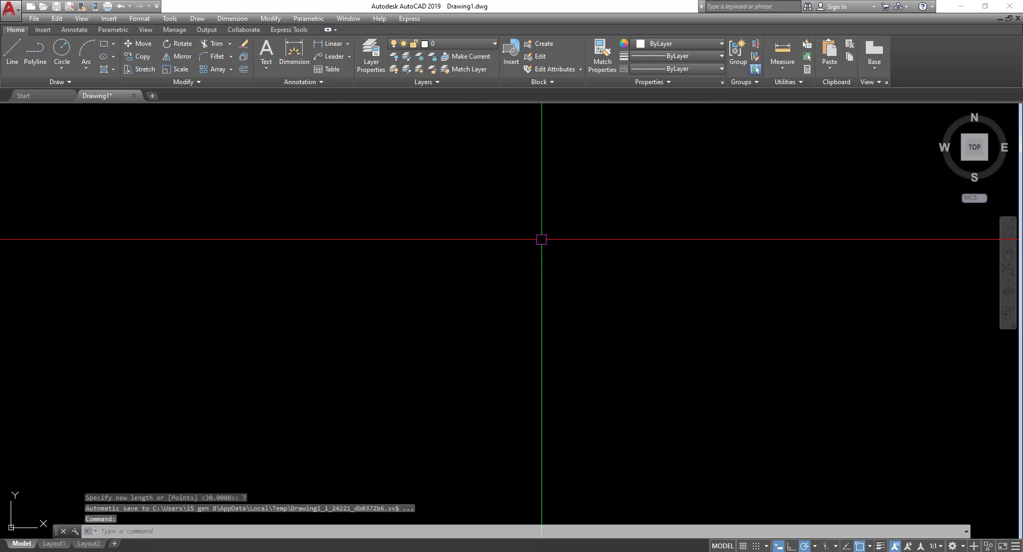
Move the whole scaled site plan with its border to the left, clear of the rectangles and trapezoids near the origin
scroll(538, 244, "up", 10)
scroll(463, 255, "down", 6)
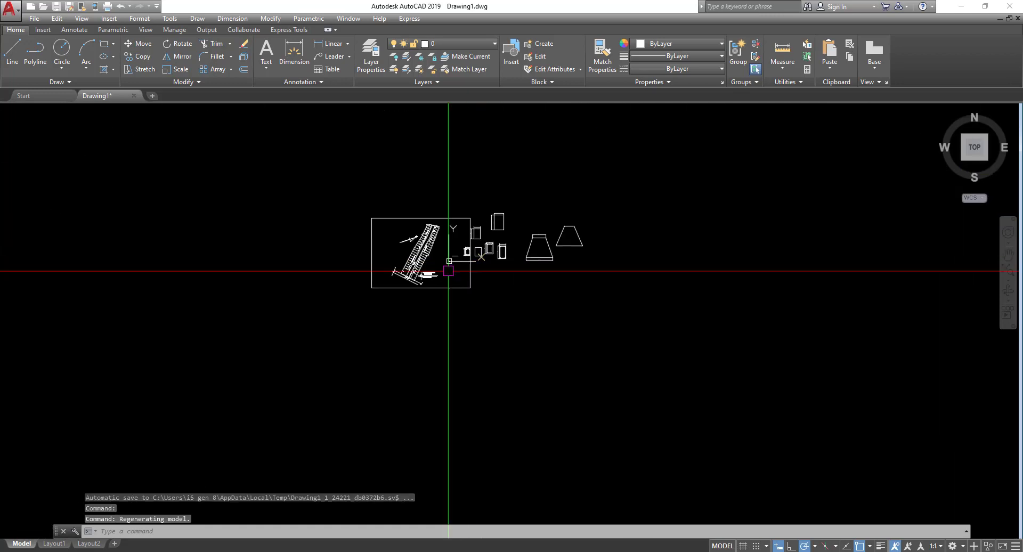
scroll(448, 270, "up", 4)
left_click(223, 119)
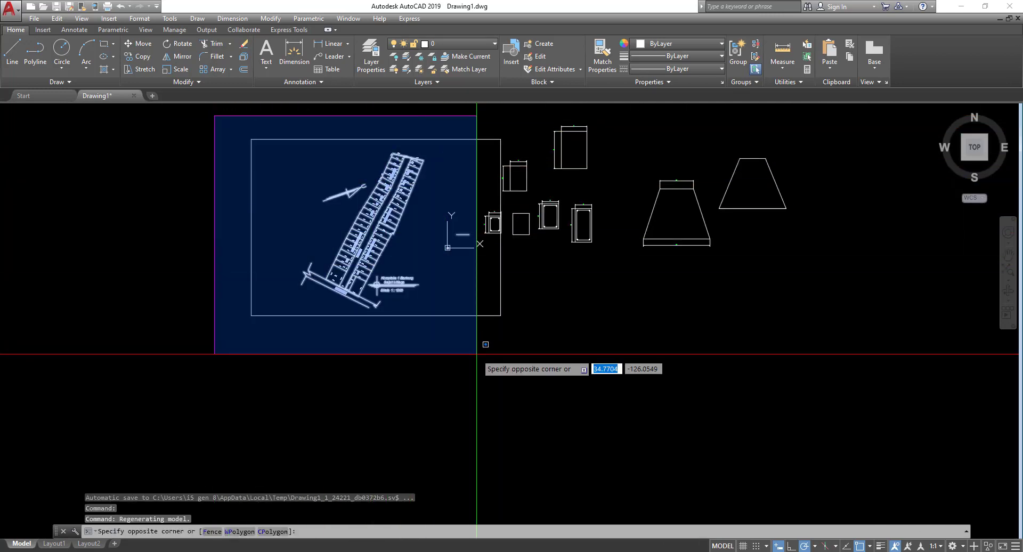
left_click(487, 359)
left_click(416, 352)
left_click(297, 146)
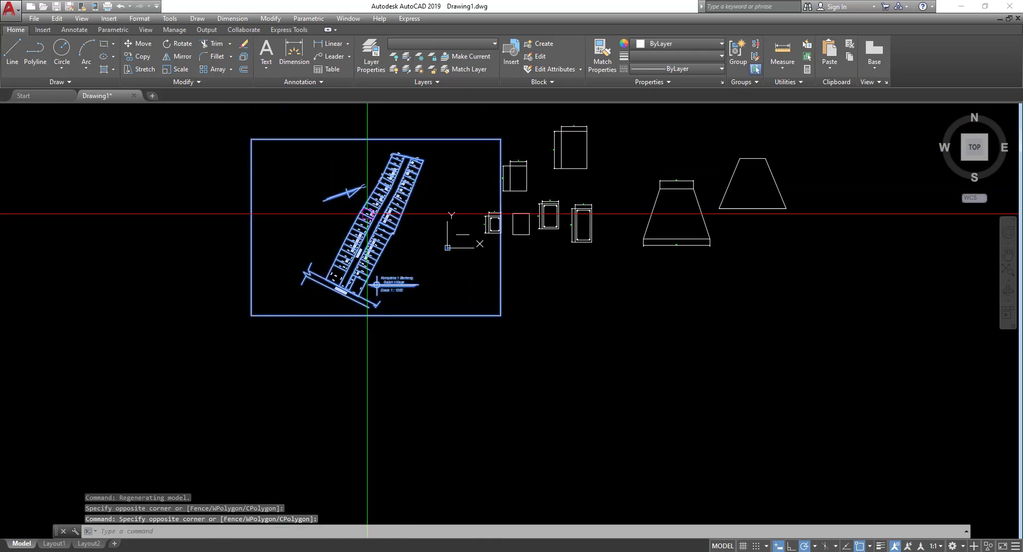
type("m")
key("Return")
left_click(485, 397)
left_click(333, 379)
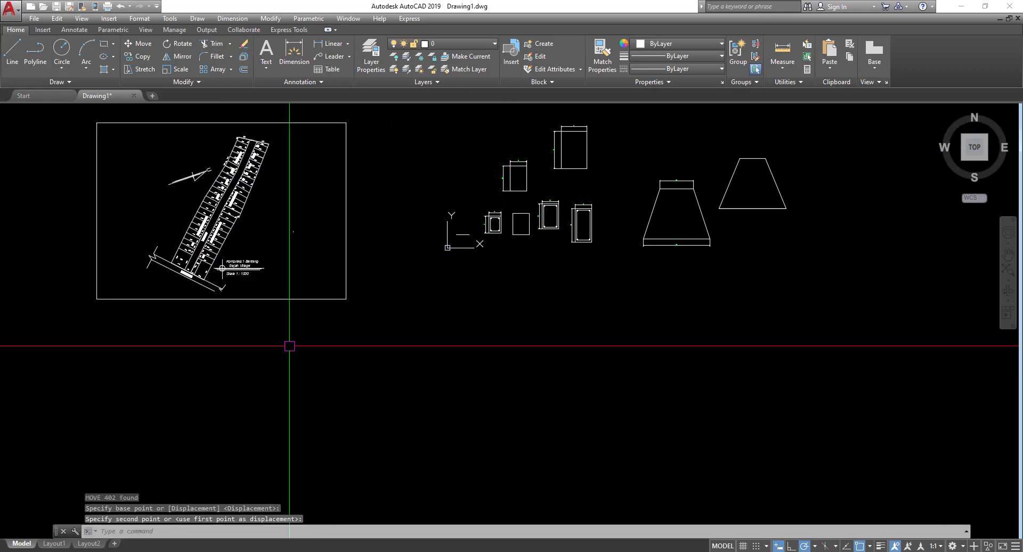
Measure the distance along the road-side edge labelled 7.00 between numbers 3 and 7, beside Row 8 m
scroll(274, 338, "down", 1)
scroll(253, 224, "up", 8)
middle_click_drag(253, 224, 280, 261)
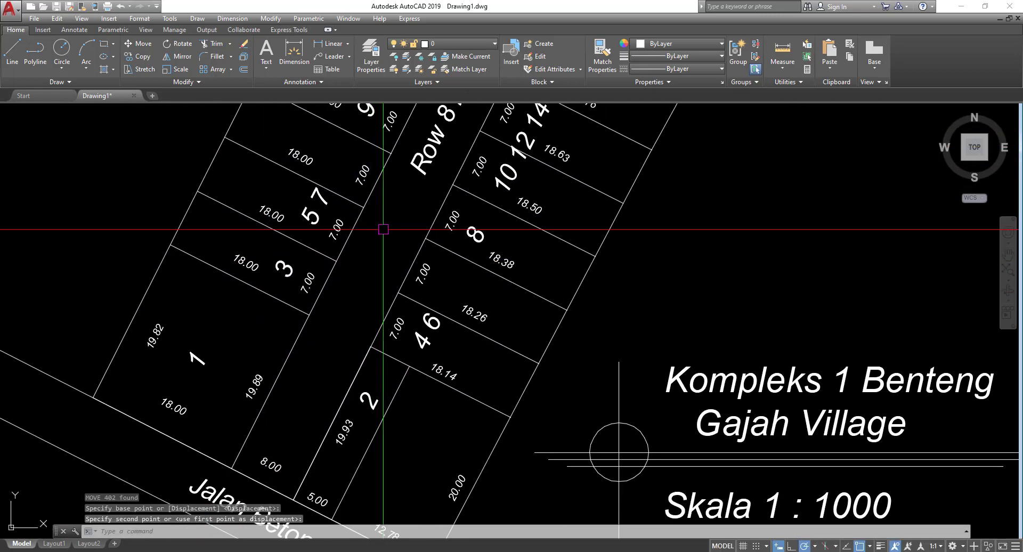
left_click(782, 63)
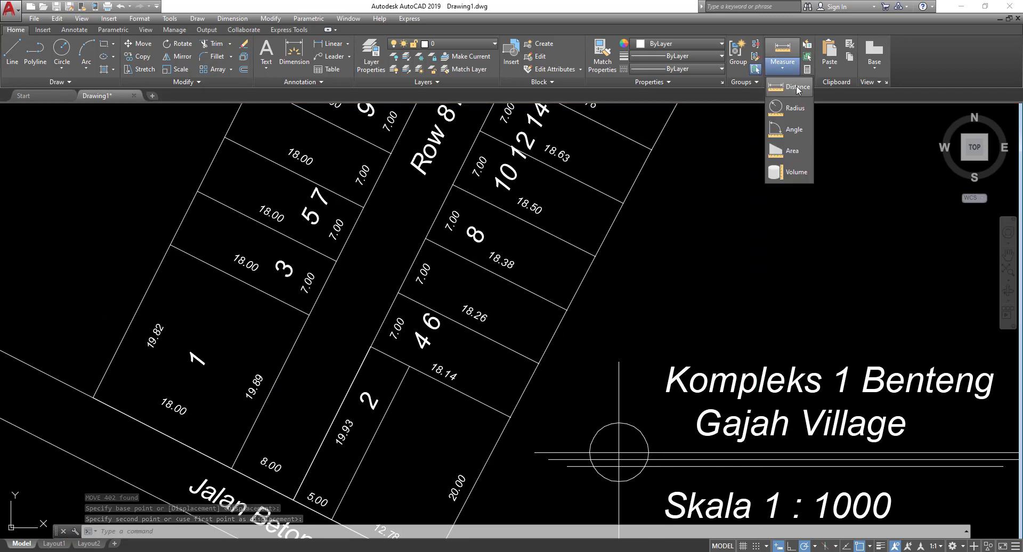
left_click(797, 88)
scroll(335, 261, "up", 4)
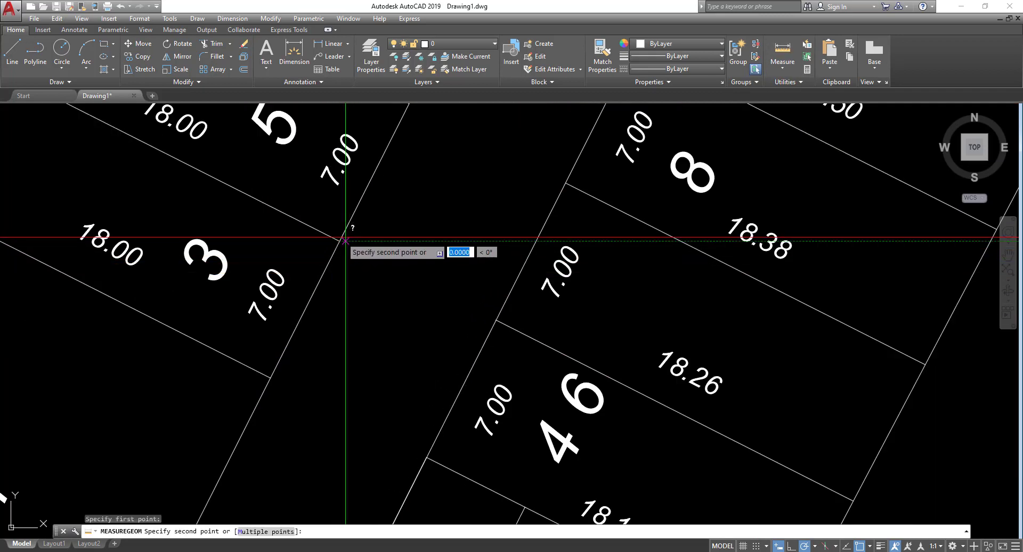
middle_click_drag(406, 222, 399, 297)
left_click(403, 173)
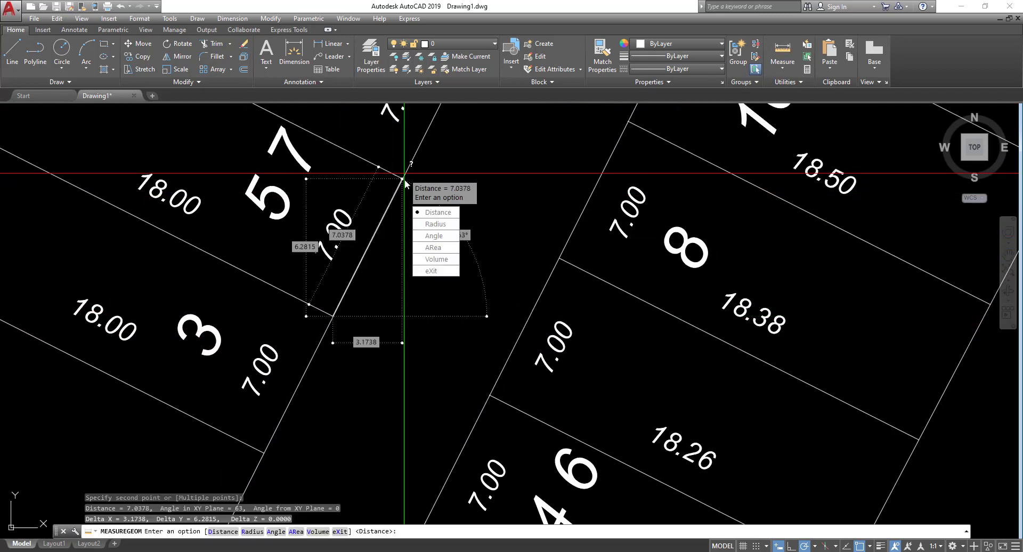
key("Escape")
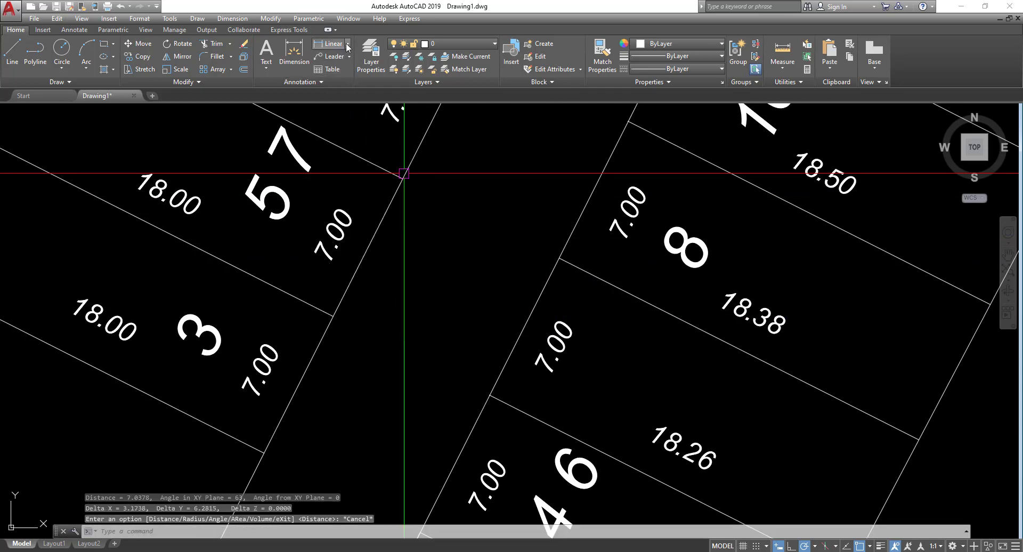
Add an aligned dimension to the road-side edge labelled 7.00 between numbers 3 and 7, and erase it again
left_click(348, 45)
left_click(343, 83)
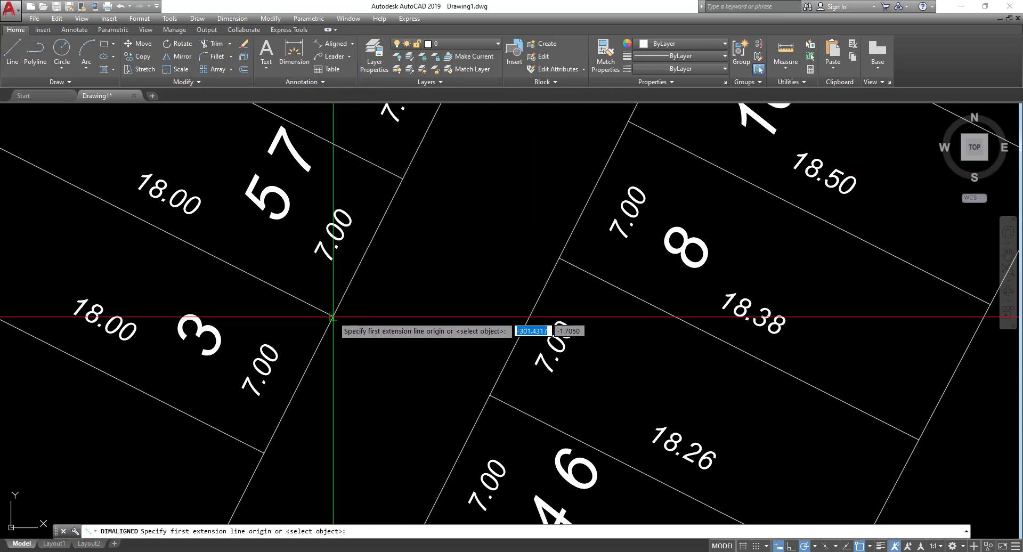
left_click(334, 315)
left_click(402, 178)
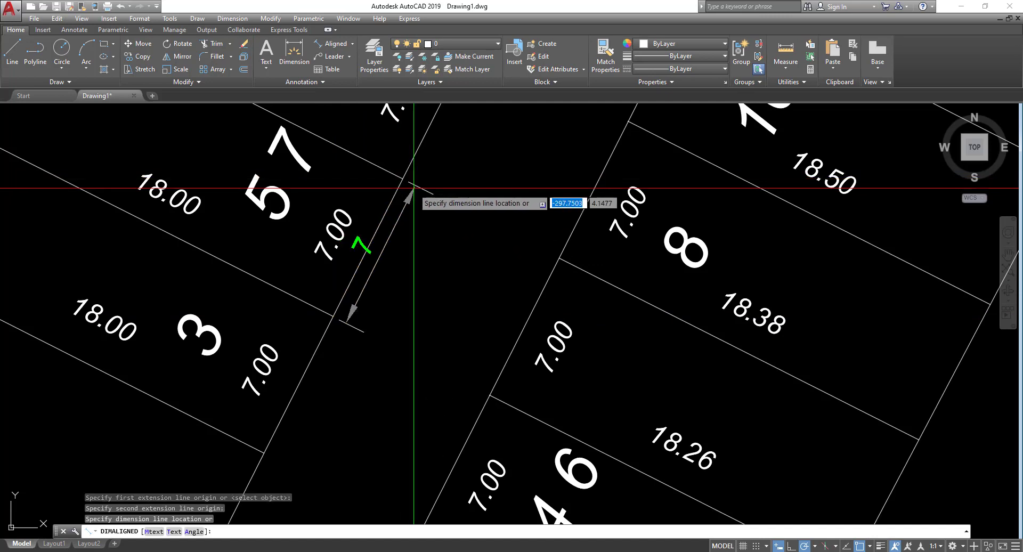
left_click(425, 201)
left_click(380, 273)
scroll(386, 275, "down", 10)
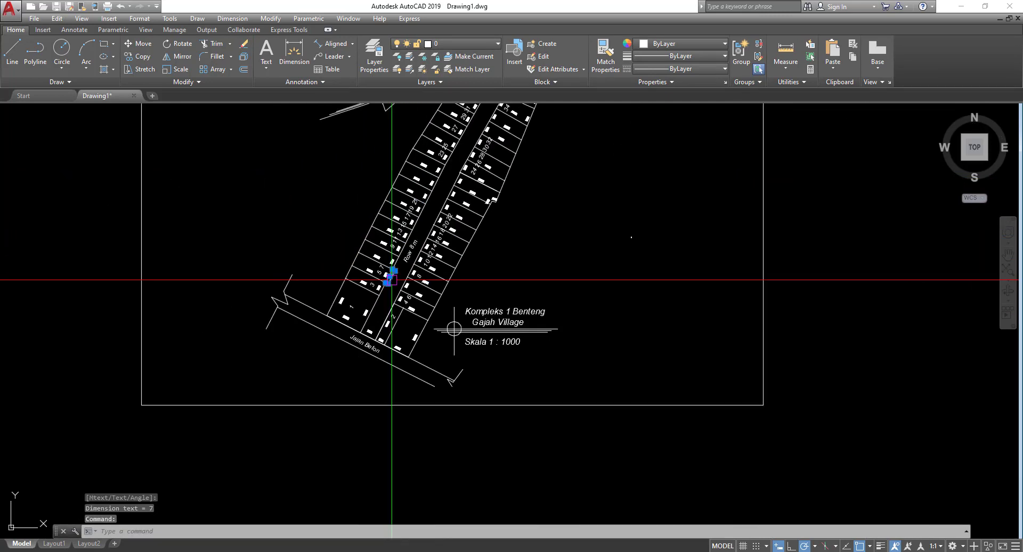
key("Return")
Move the whole site plan with its border further left, away from the drawing origin
scroll(365, 273, "down", 5)
left_click(335, 226)
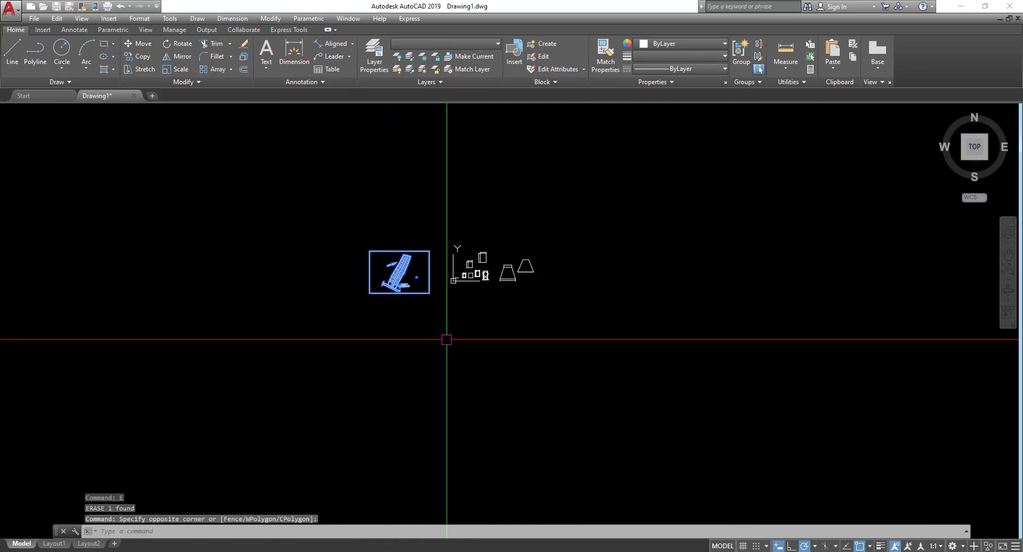
type("m")
key("Return")
left_click(421, 357)
left_click(351, 354)
Scale the whole site plan again by reference, using the road-side edge labelled 7.00 between numbers 3 and 7, with new length 7
scroll(349, 326, "up", 2)
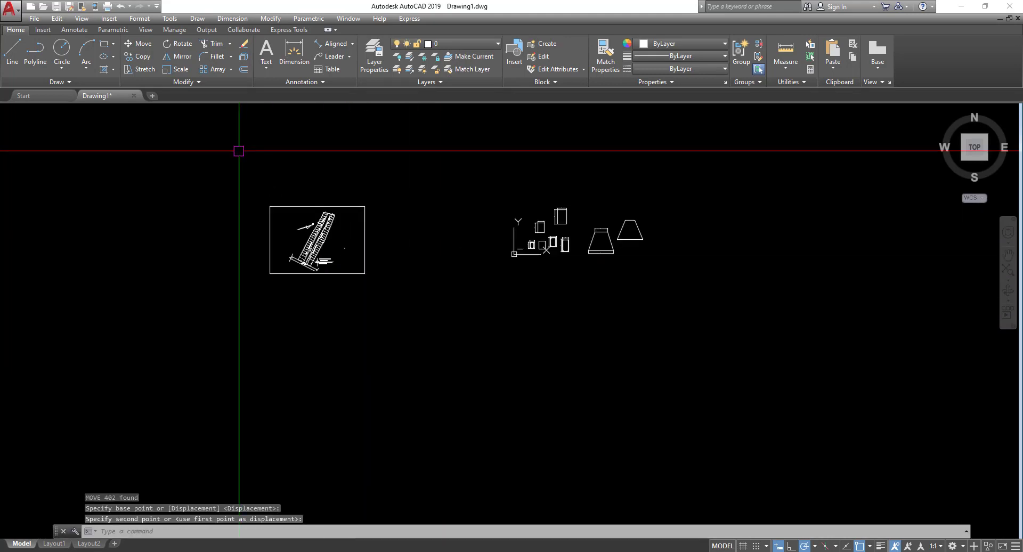
left_click(235, 149)
left_click(432, 338)
type("sc")
key("Return")
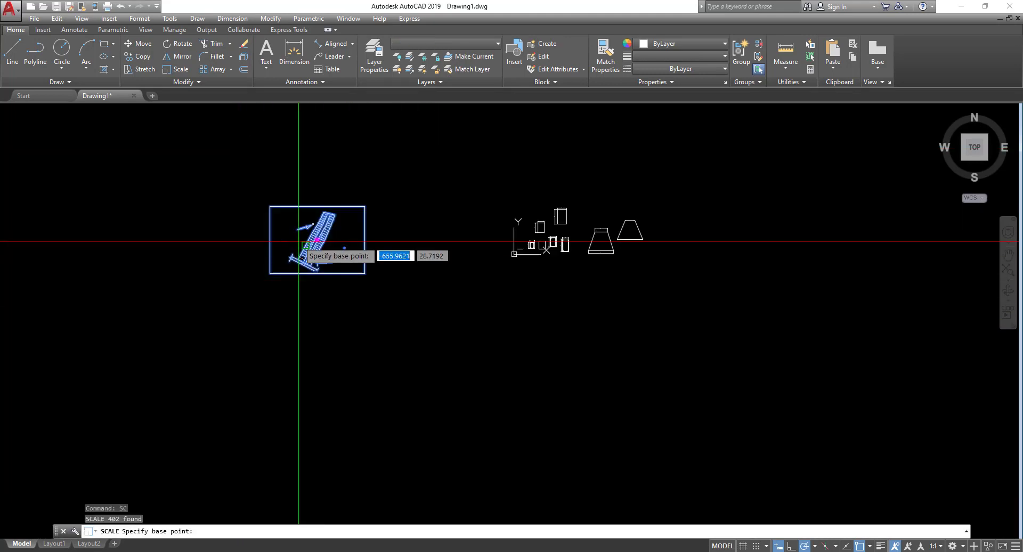
scroll(320, 312, "up", 8)
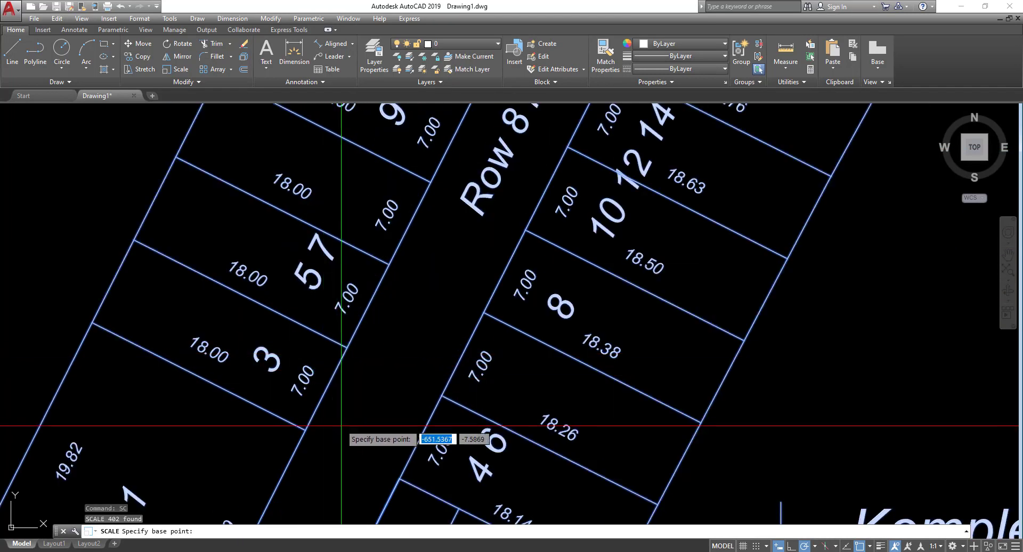
left_click(374, 443)
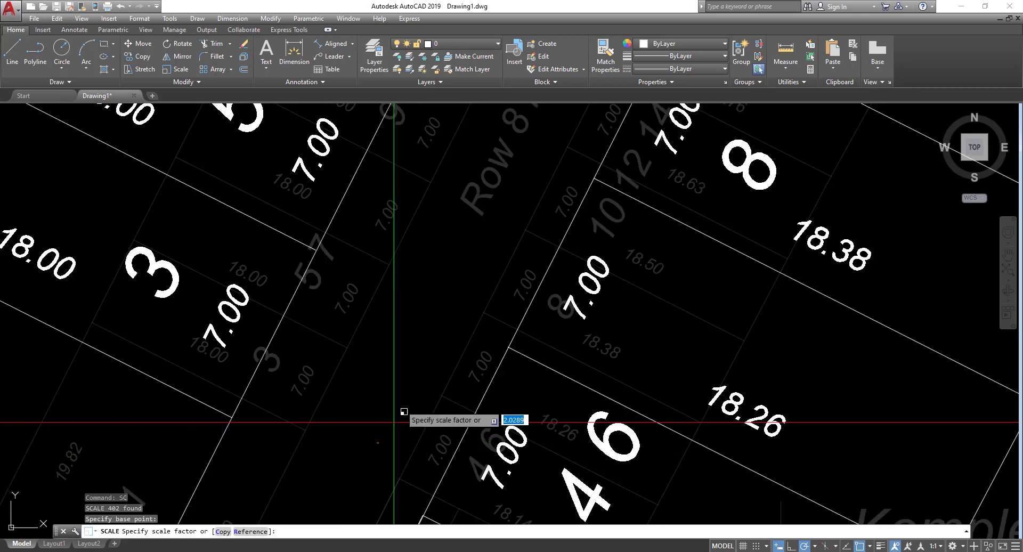
left_click(251, 531)
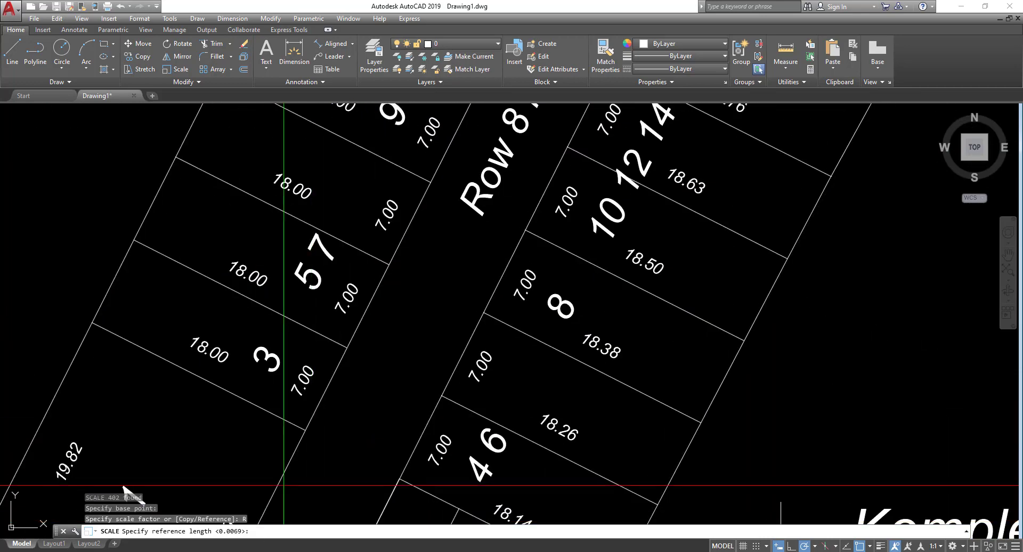
left_click(346, 348)
scroll(388, 263, "up", 4)
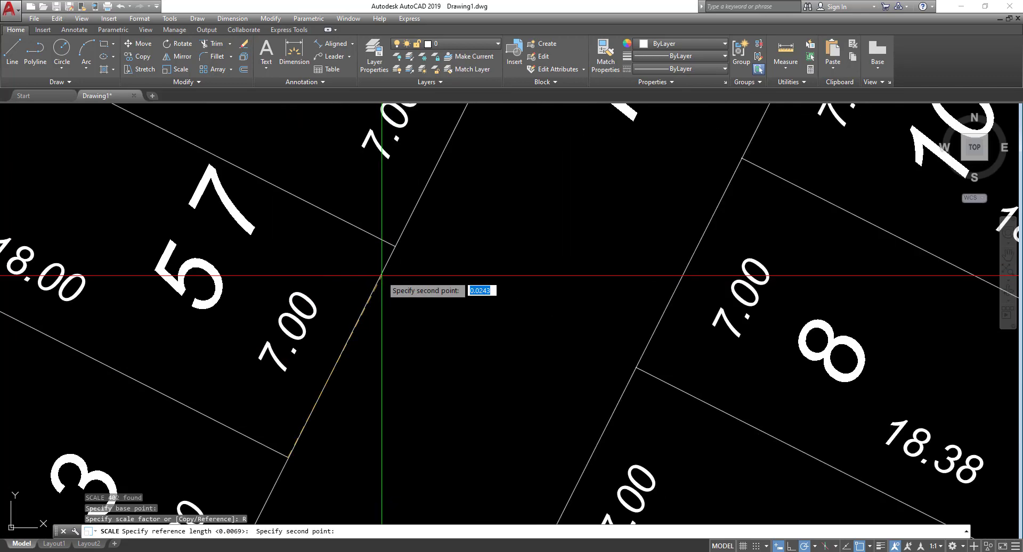
scroll(393, 247, "up", 3)
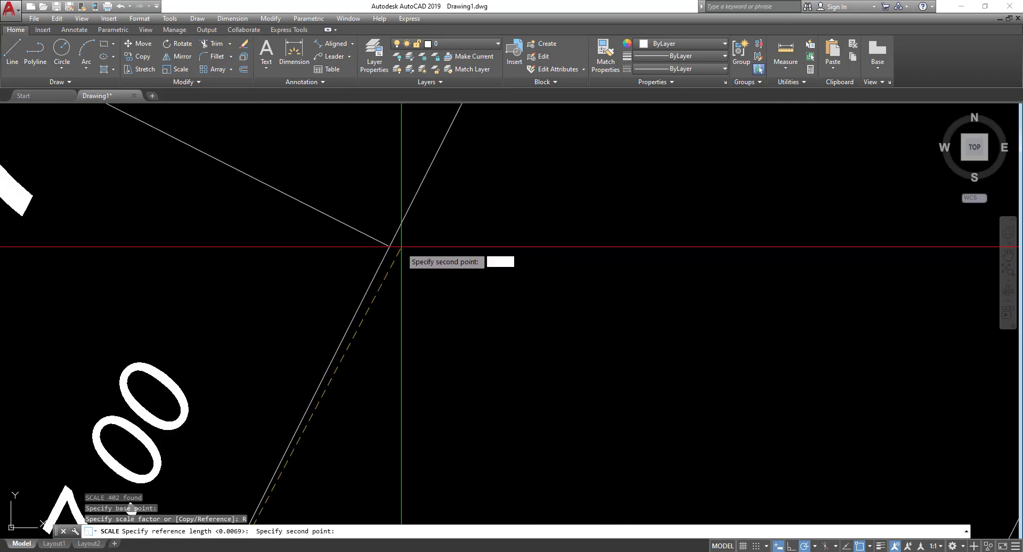
left_click(394, 246)
scroll(411, 245, "down", 4)
scroll(411, 245, "down", 2)
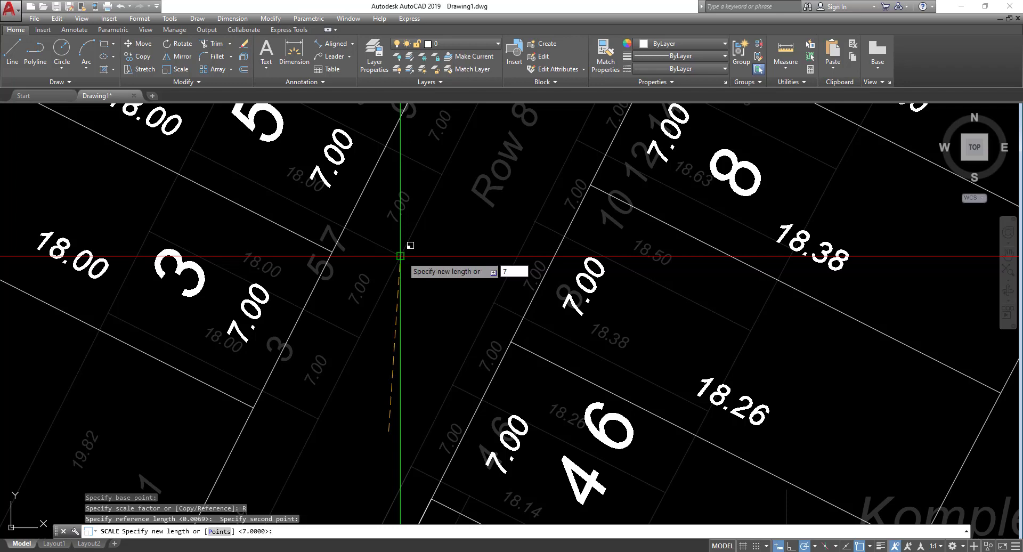
key("Return")
Add an aligned dimension on the road side of the lot edge labelled 7.00, just above numbers 5 7
scroll(400, 255, "down", 8)
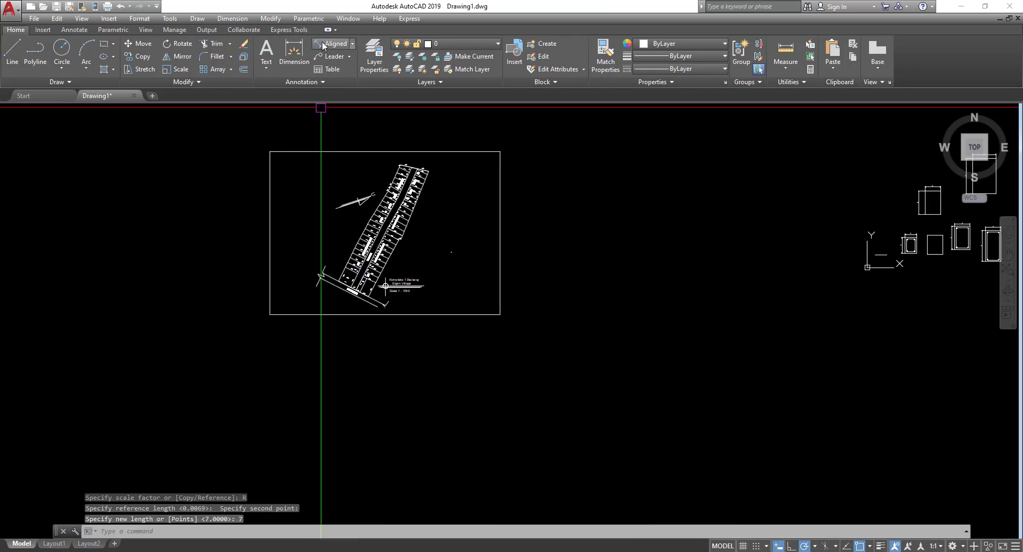
left_click(322, 44)
scroll(342, 221, "up", 8)
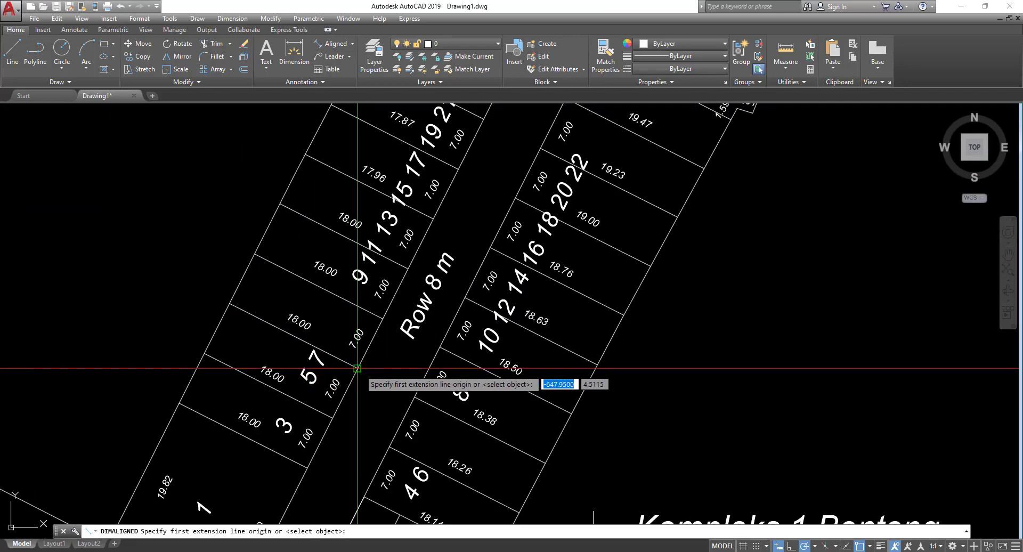
left_click(356, 368)
left_click(383, 318)
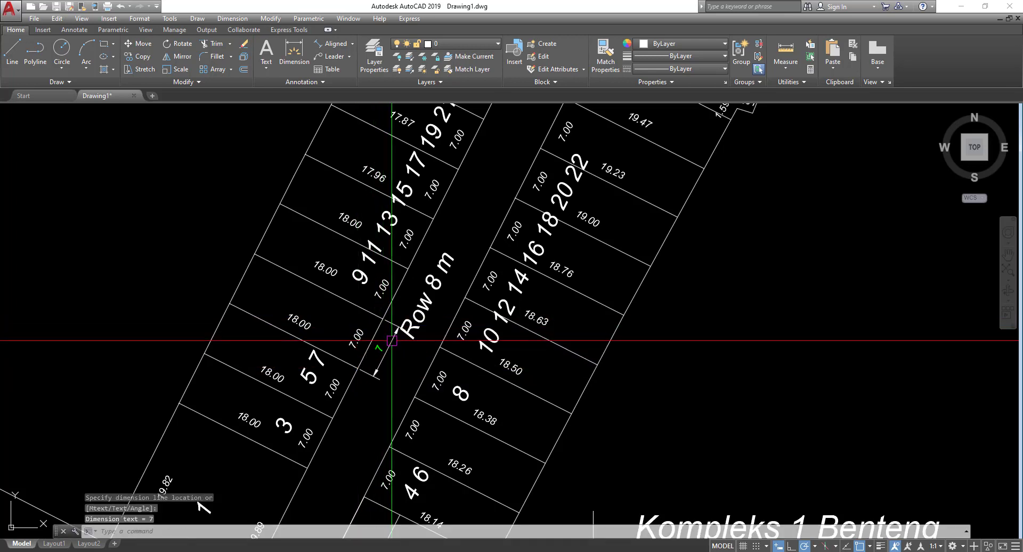
left_click(392, 340)
Add an aligned dimension along the lot edge labelled 18.00, just above numbers 5 7
scroll(370, 359, "up", 4)
key("Return")
left_click(356, 370)
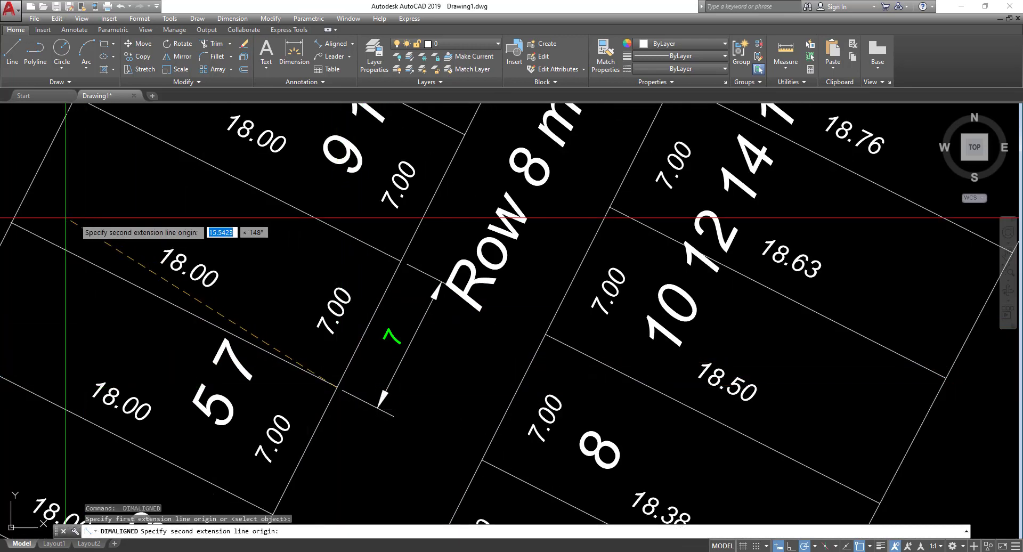
left_click(11, 222)
left_click(39, 211)
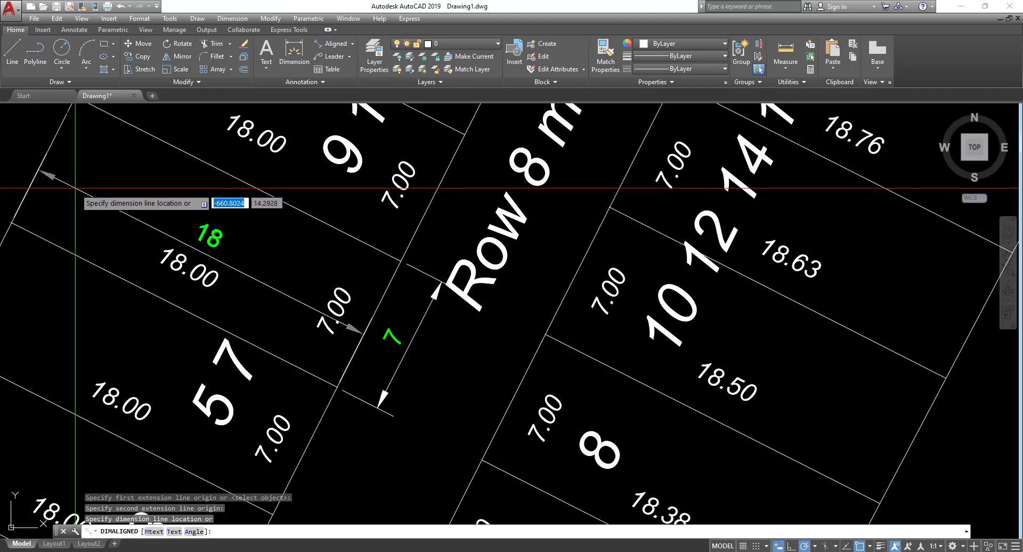
scroll(355, 291, "down", 4)
scroll(355, 292, "up", 1)
scroll(356, 292, "down", 2)
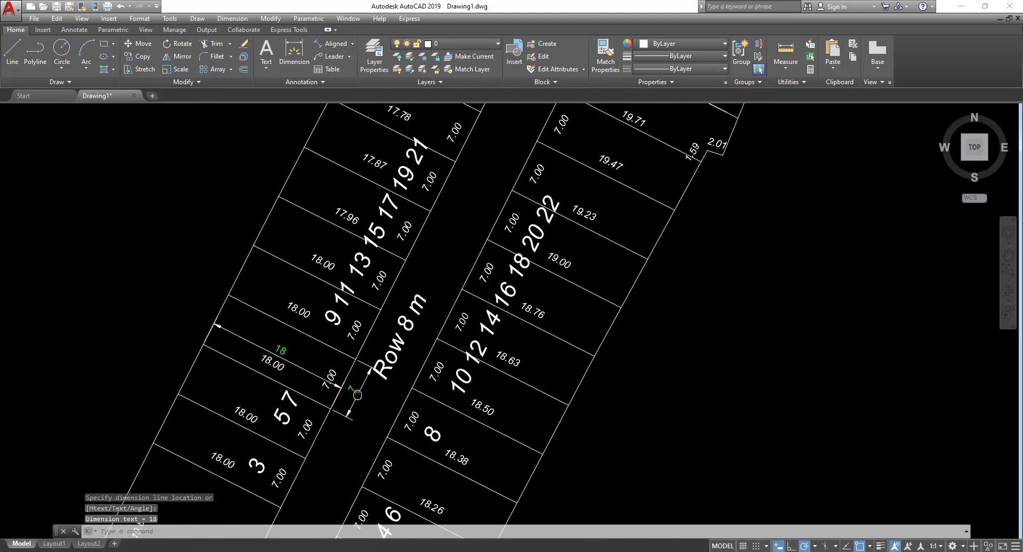
scroll(354, 293, "down", 1)
mouse_move(354, 293)
middle_mouse_down()
mouse_move(337, 261)
mouse_move(268, 293)
middle_mouse_up()
scroll(270, 352, "down", 2)
middle_click_drag(327, 330, 360, 309)
scroll(381, 317, "up", 2)
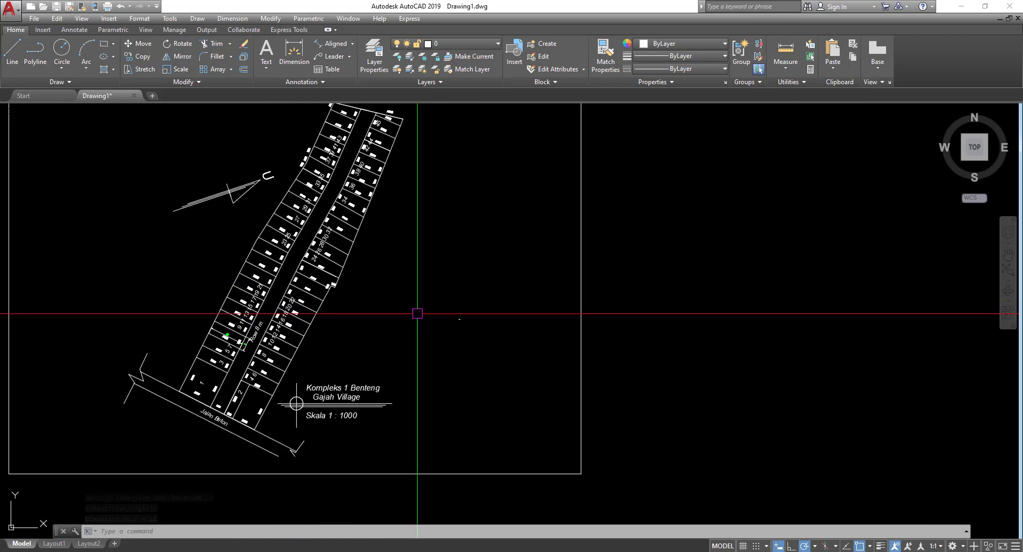
Erase the stray objects in the empty area between the plots and the border's east side
left_click(427, 303)
left_click(485, 361)
type("e")
key("Return")
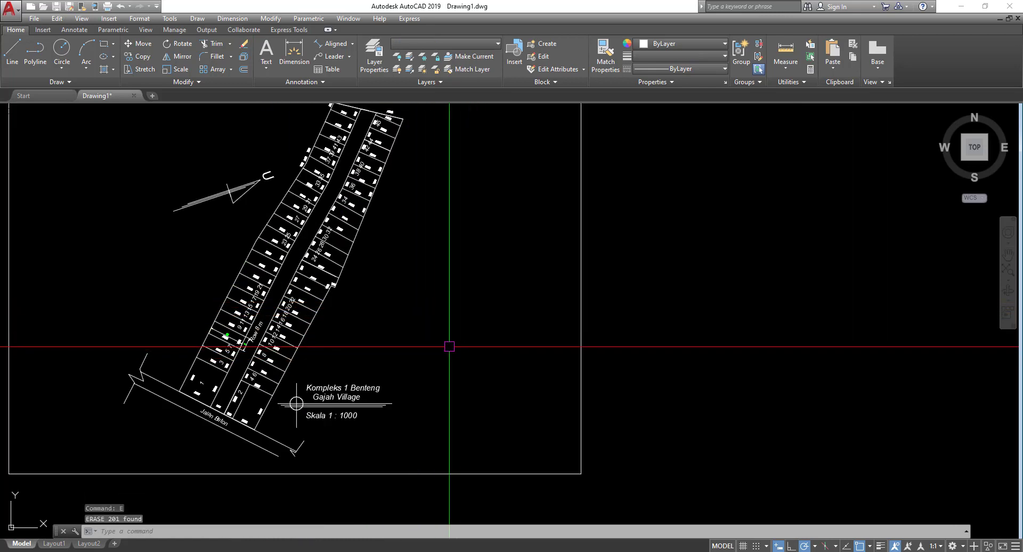
scroll(445, 344, "down", 3)
middle_click_drag(384, 361, 581, 326)
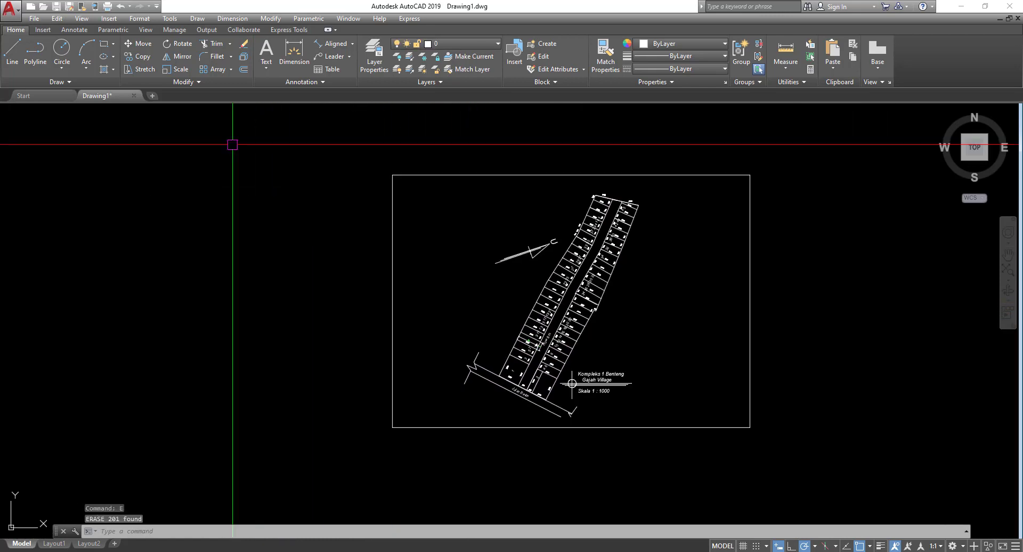
left_click(105, 45)
left_click(154, 305)
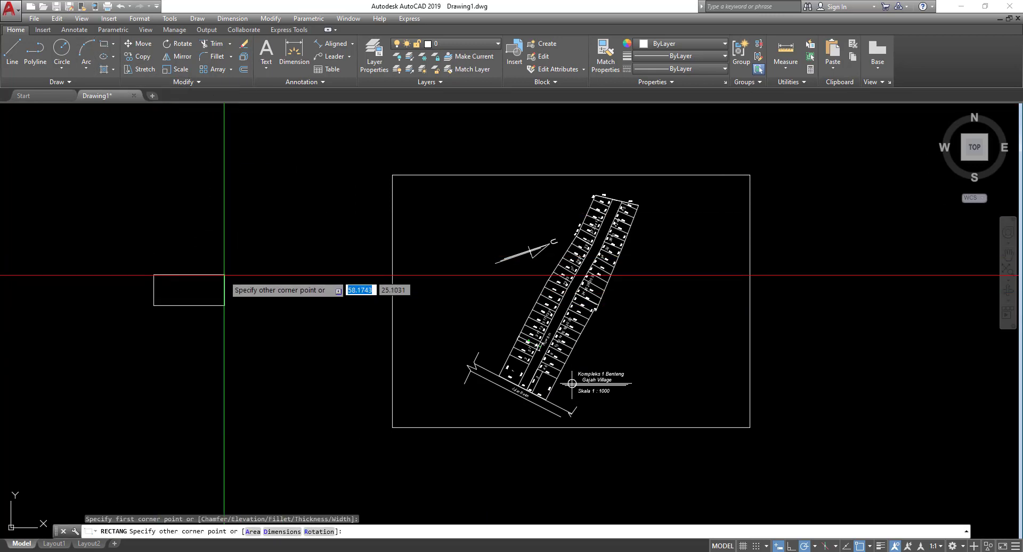
key("Escape")
middle_click_drag(280, 244, 249, 262)
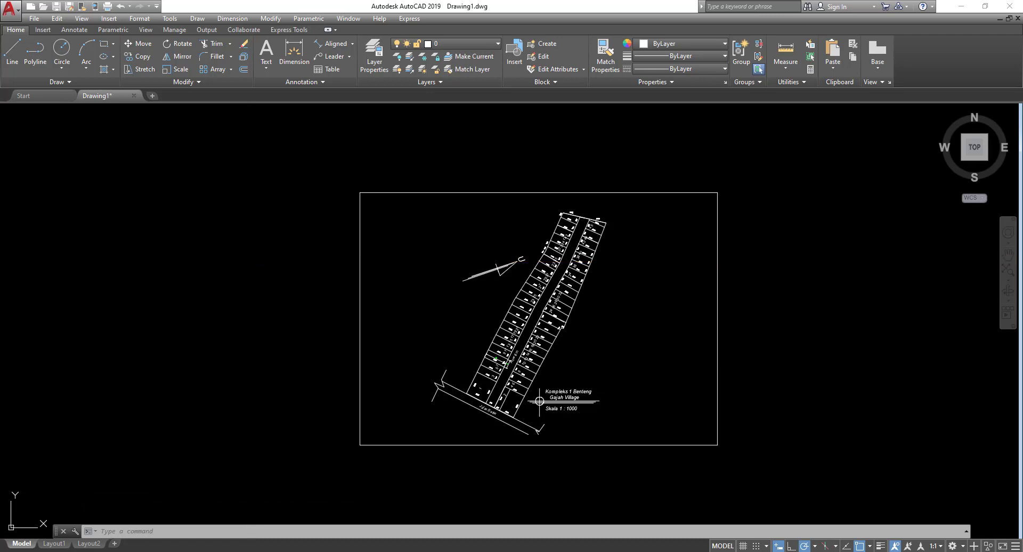
Insert the Trees - Imperial and Vehicles - Imperial sample blocks west of the site plan, with the vehicle above the tree
key("ctrl+3")
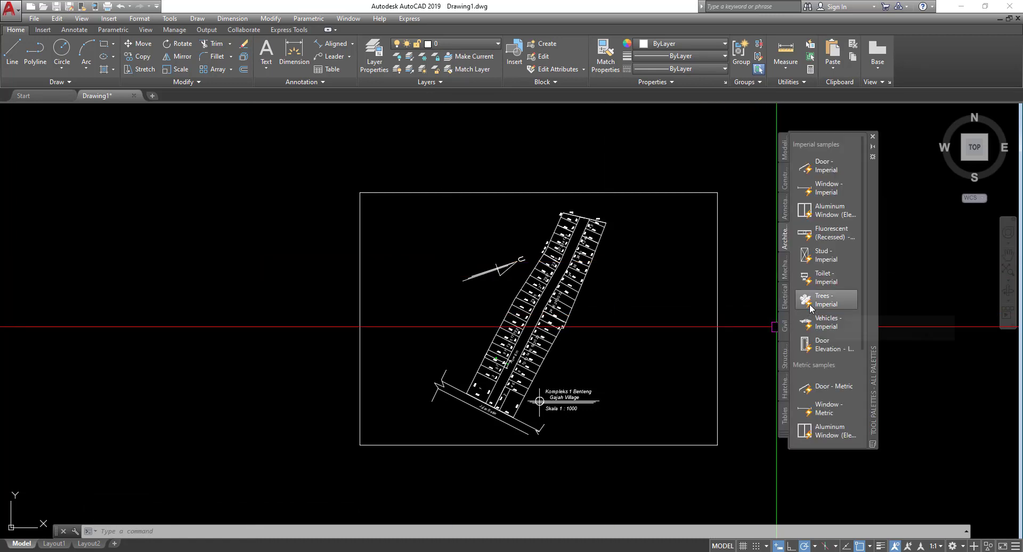
left_click_drag(143, 292, 134, 295)
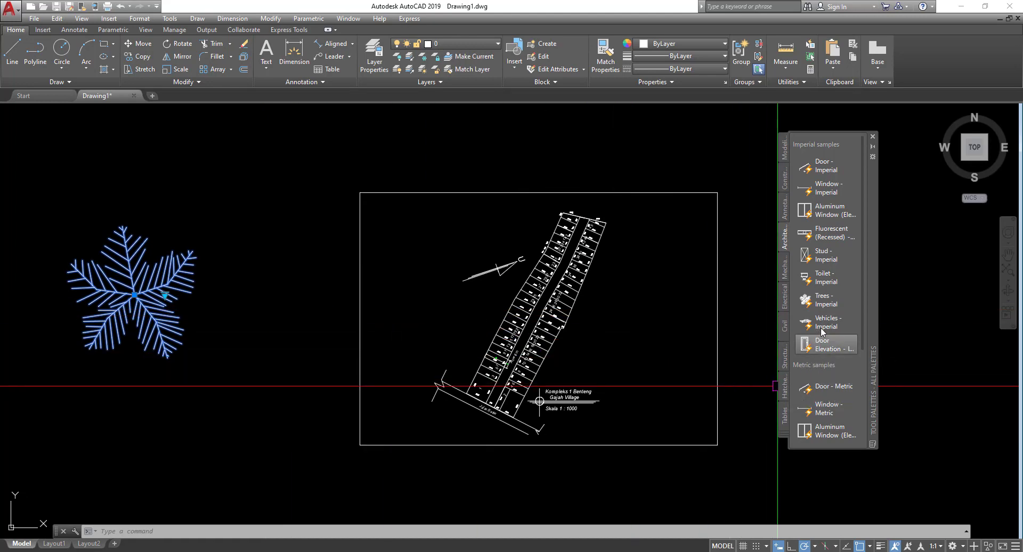
left_click_drag(679, 322, 116, 185)
scroll(256, 218, "down", 3)
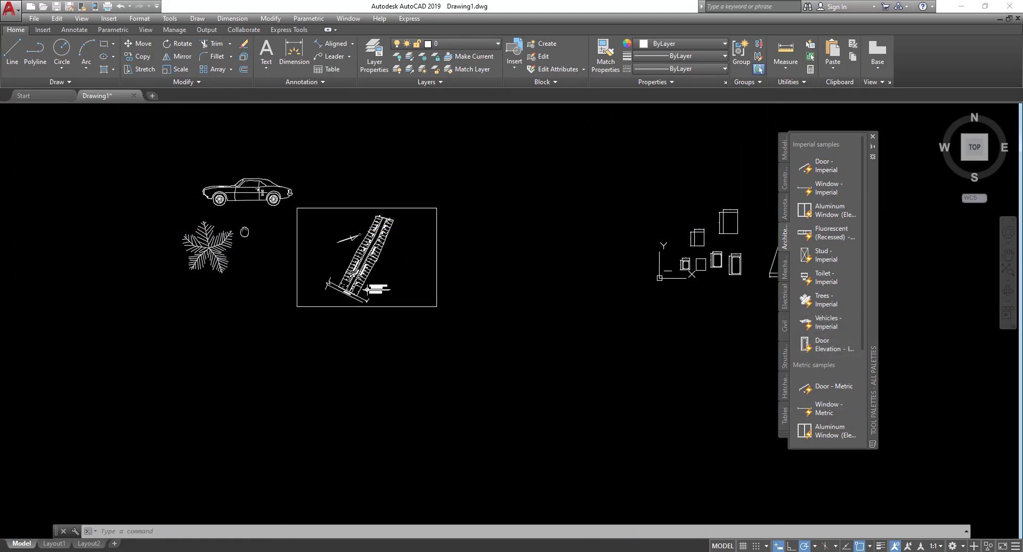
Scale the tree block down by reference from near its centre, picking a reference length of about 110.6 across it and a new length of about 45.6
scroll(374, 292, "up", 2)
scroll(374, 292, "up", 2)
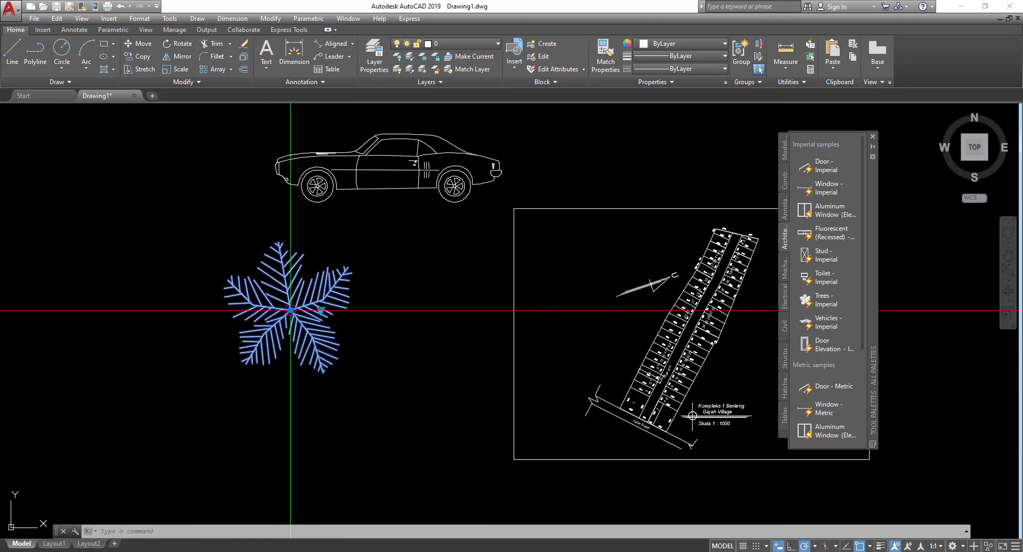
key("Return")
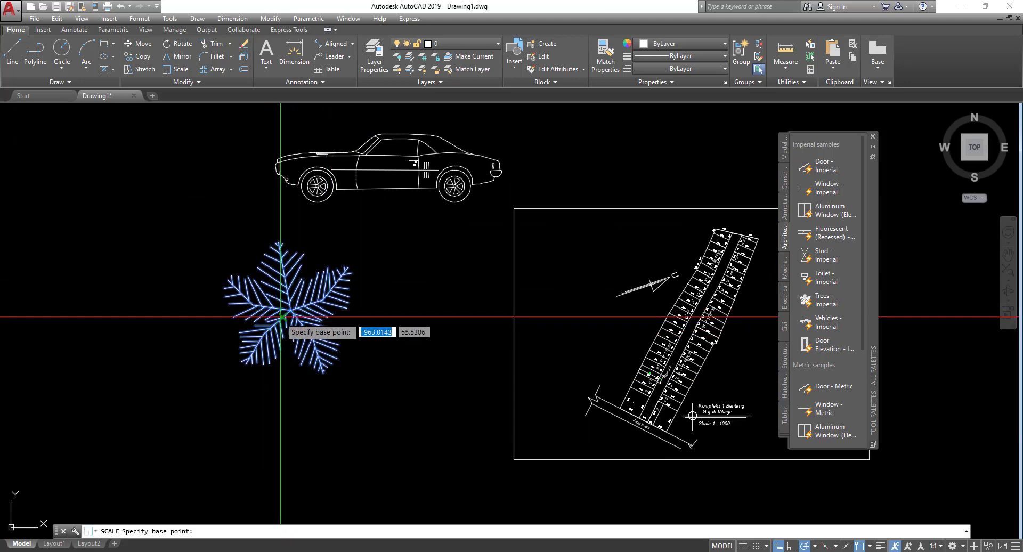
left_click(282, 317)
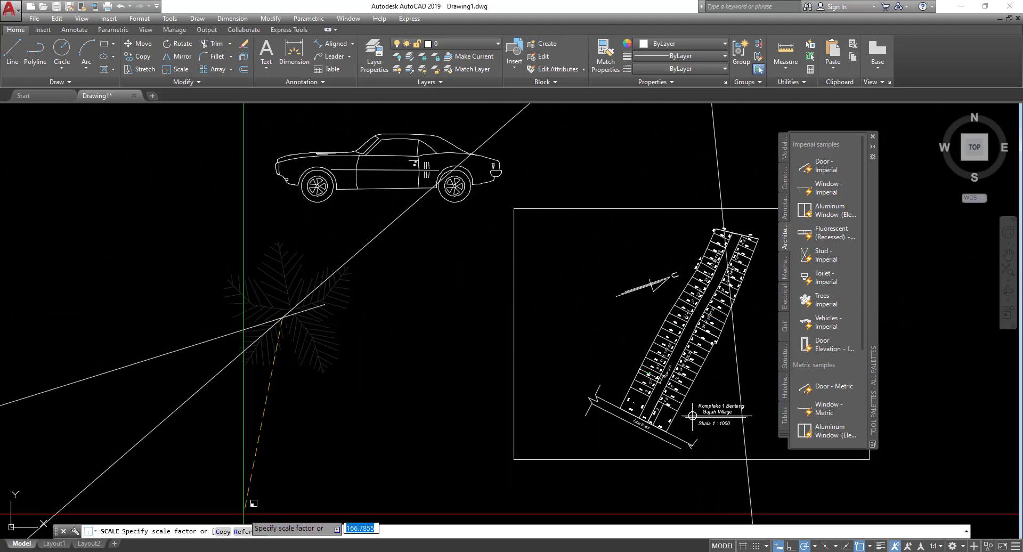
left_click(248, 532)
left_click(234, 329)
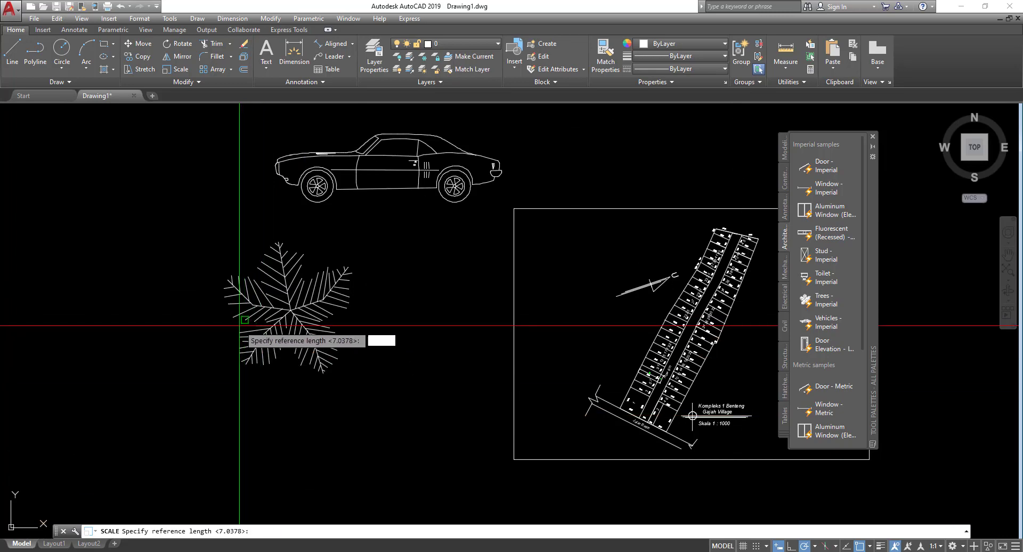
left_click(365, 327)
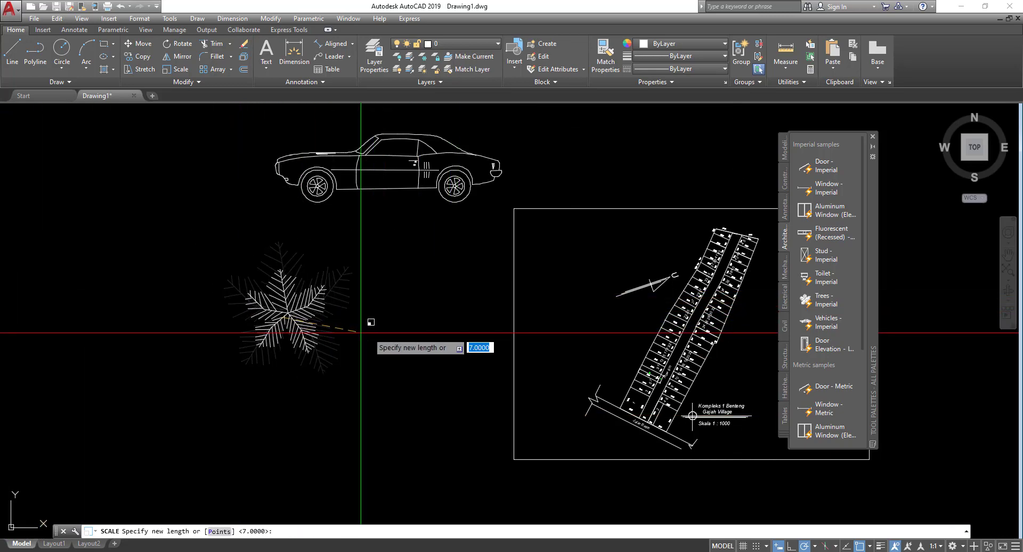
left_click(335, 333)
middle_click_drag(409, 222, 416, 292)
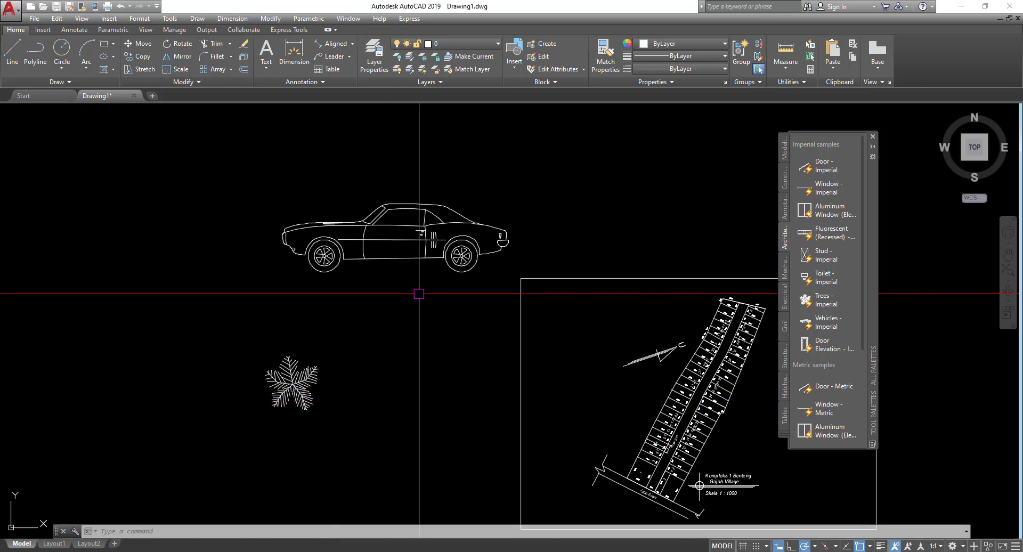
Scale the car block down by reference from a point below it, picking a reference length of about 139.9 and a new length of about 63.2
left_click(384, 222)
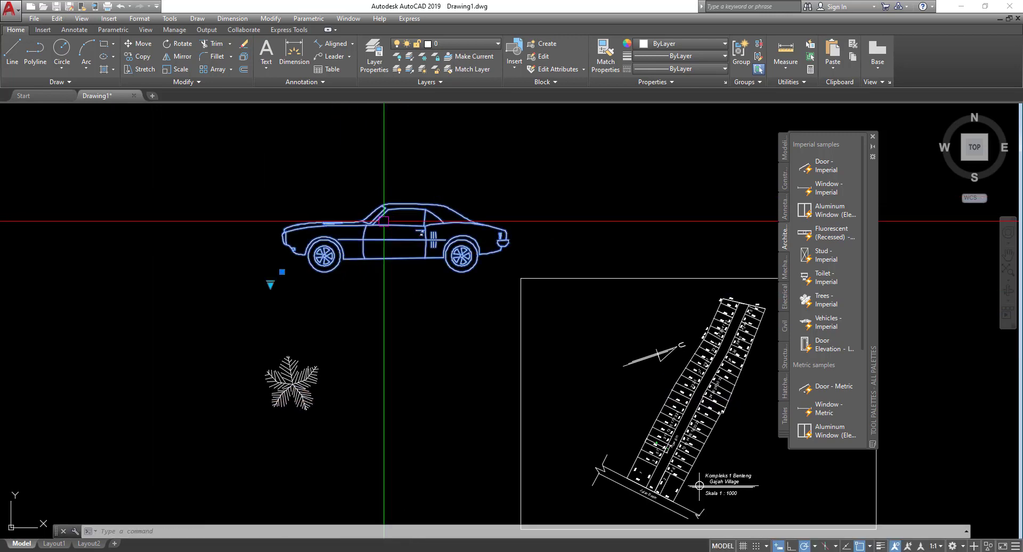
left_click(441, 294)
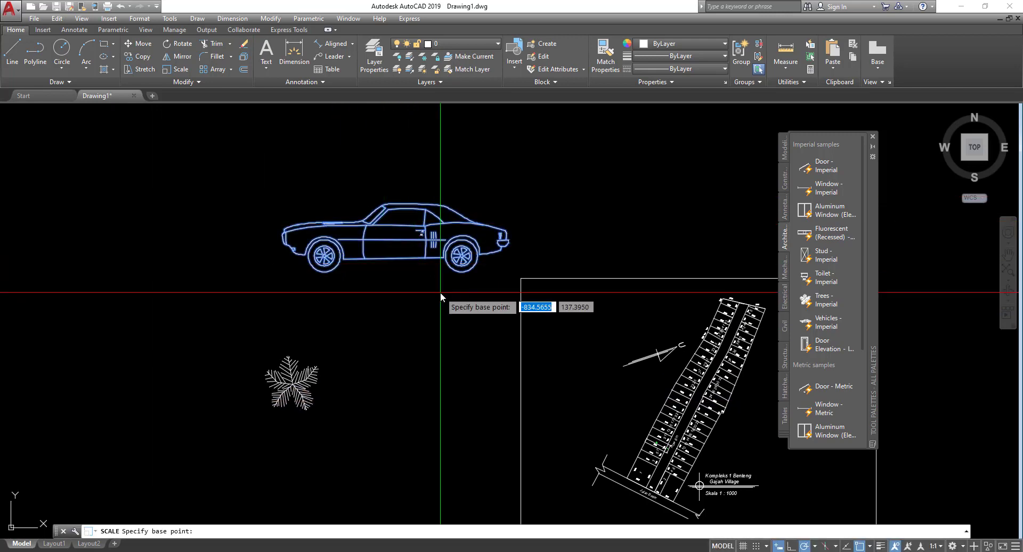
left_click(379, 308)
left_click(256, 537)
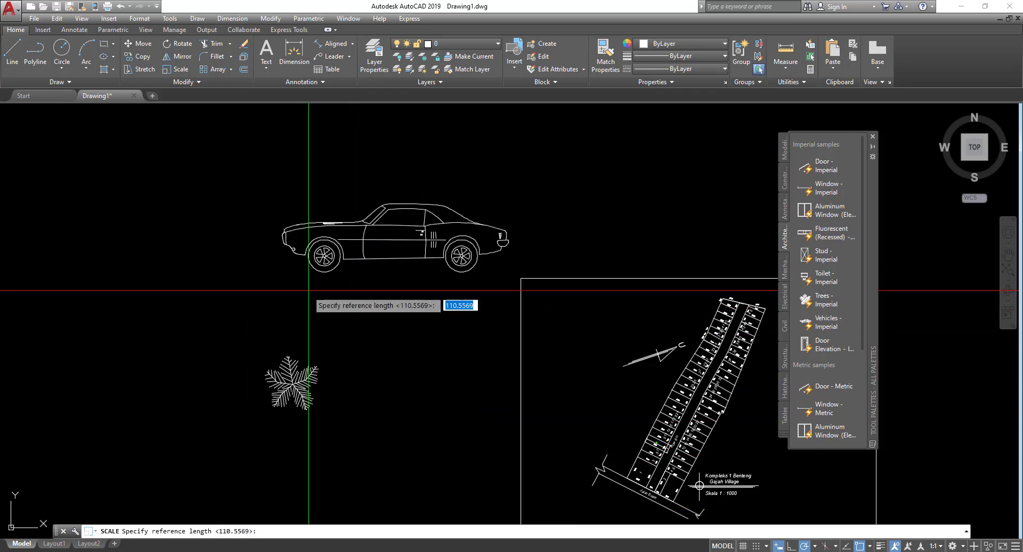
left_click(297, 283)
left_click(459, 289)
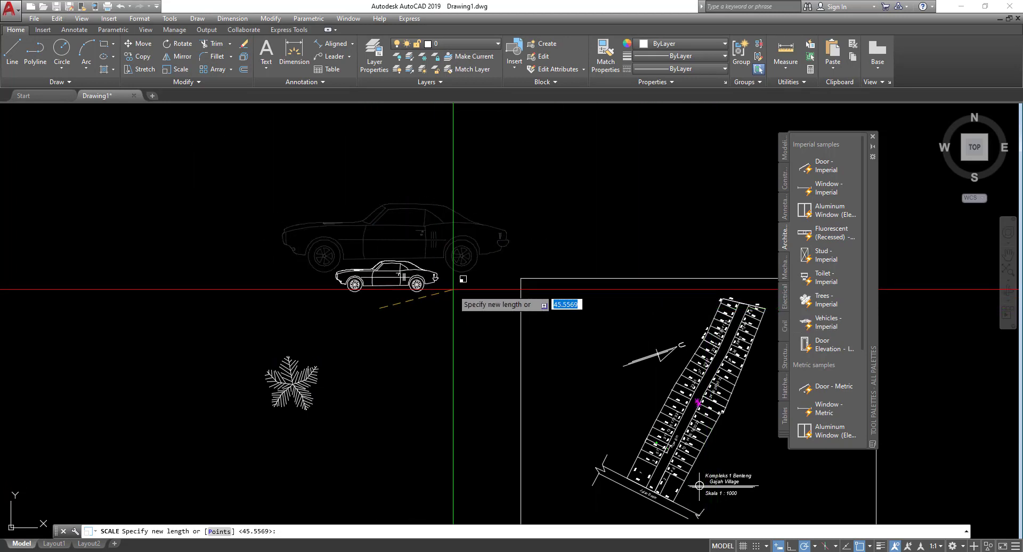
left_click(453, 290)
scroll(292, 334, "up", 5)
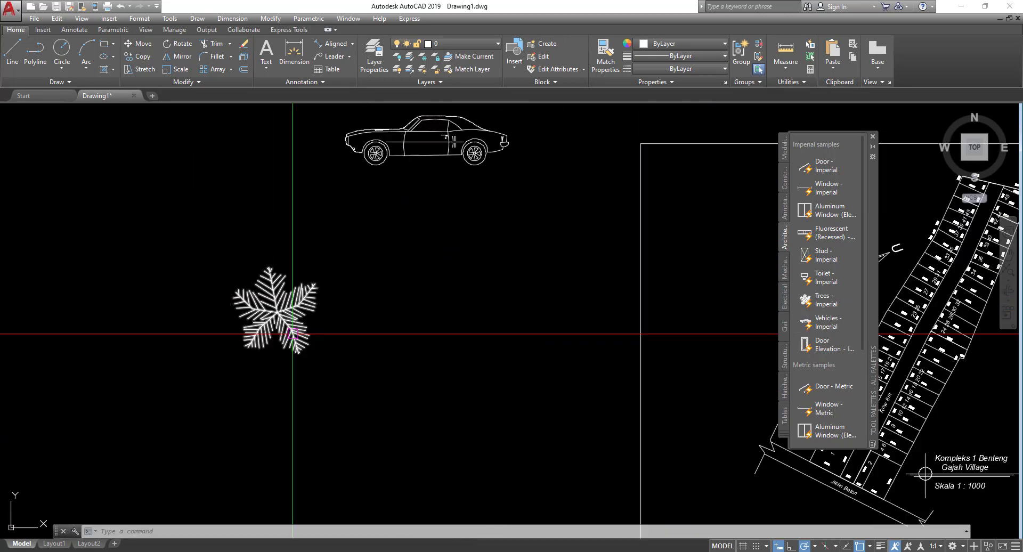
Add the multiline text "fffffffffffffffffff" above the car
middle_click_drag(293, 334, 223, 424)
mouse_move(374, 322)
middle_mouse_down()
mouse_move(331, 345)
mouse_move(322, 330)
middle_mouse_up()
left_click(266, 69)
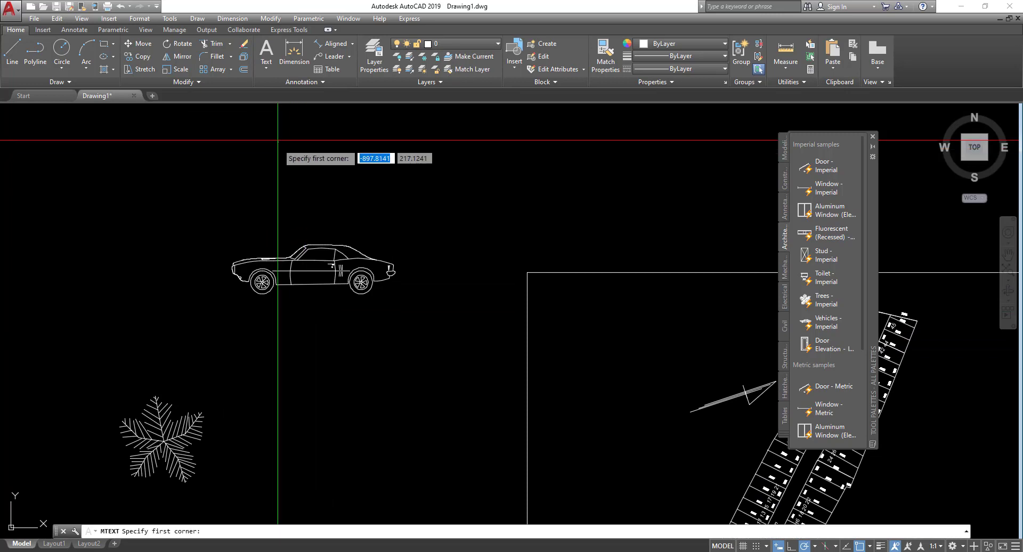
left_click(312, 130)
left_click(302, 166)
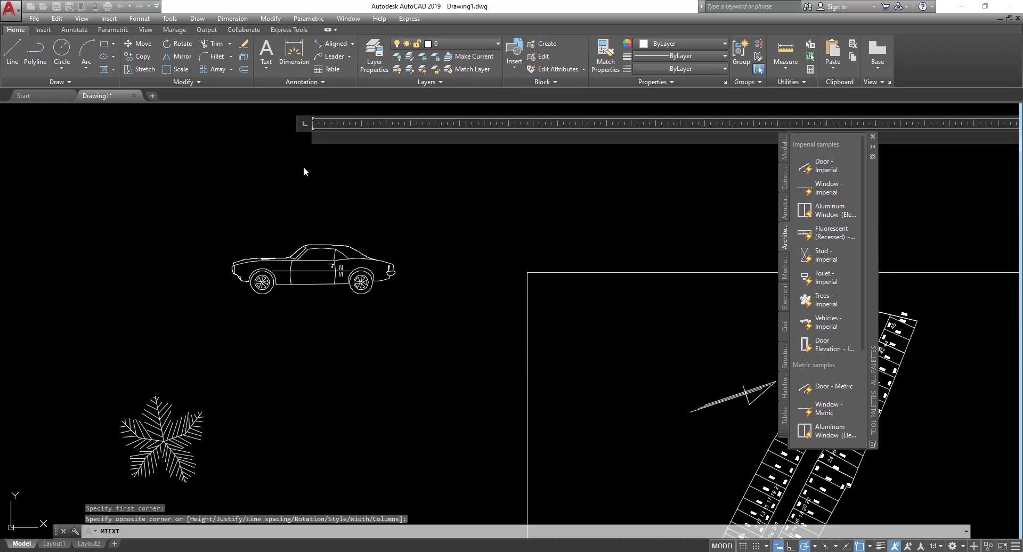
type("fffffffffffffffffff")
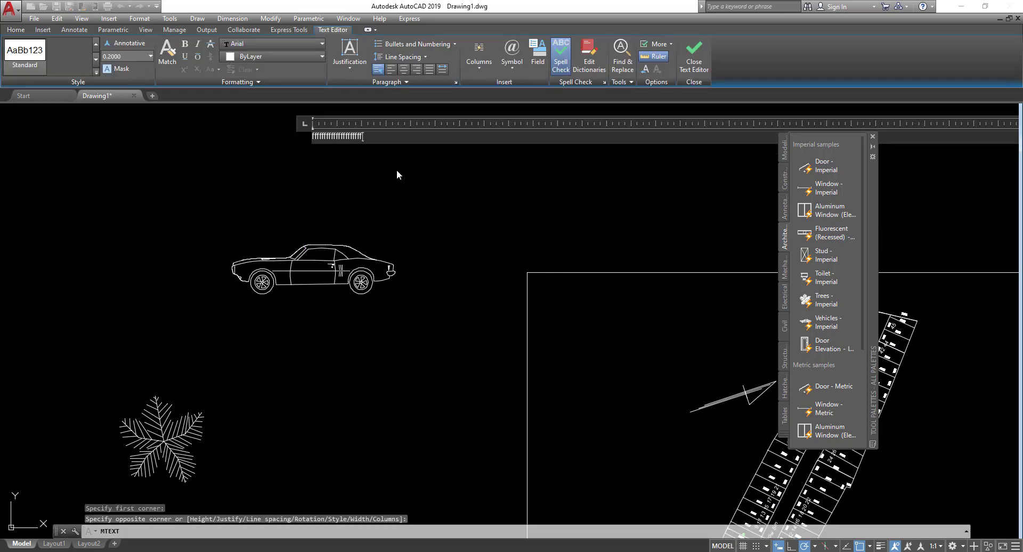
left_click(397, 169)
left_click(310, 130)
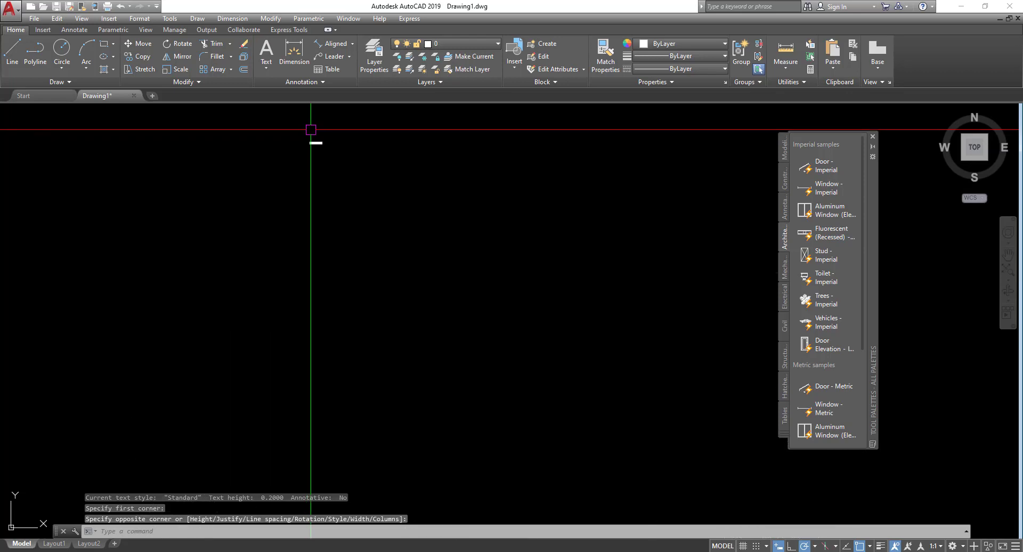
Enlarge the multiline text above the car by reference scaling from below its start, picking a short reference length and a much longer new length
left_click(176, 69)
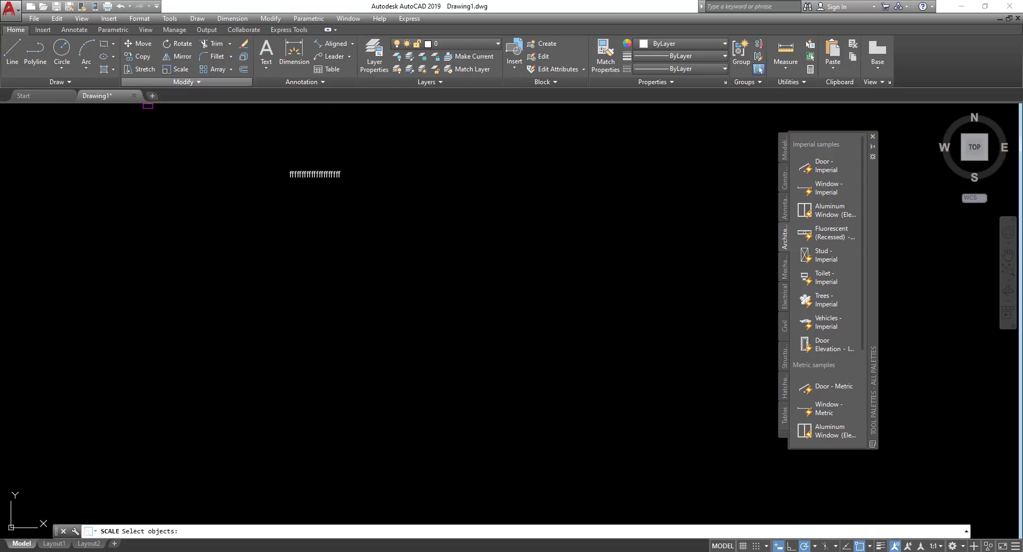
left_click(296, 209)
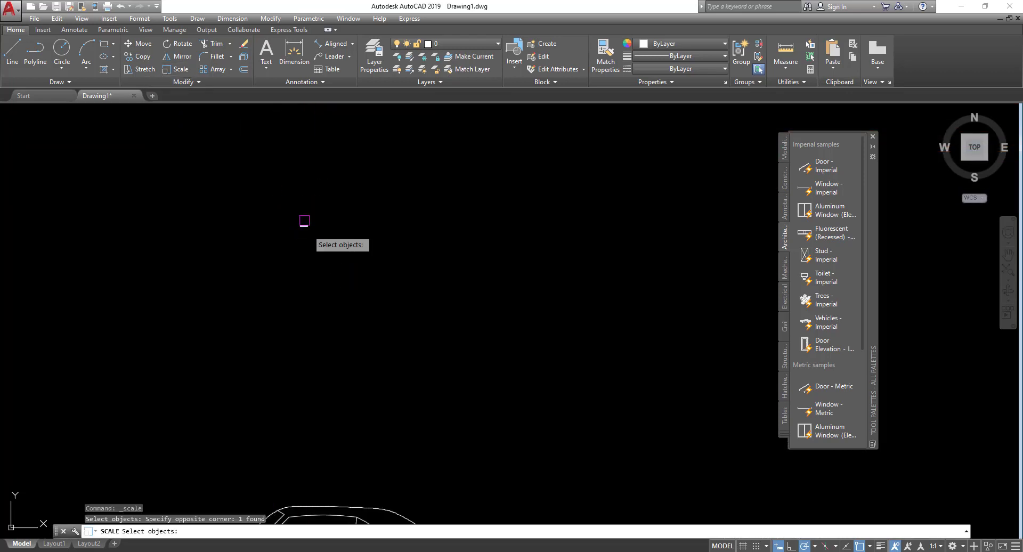
scroll(332, 310, "up", 4)
key("Return")
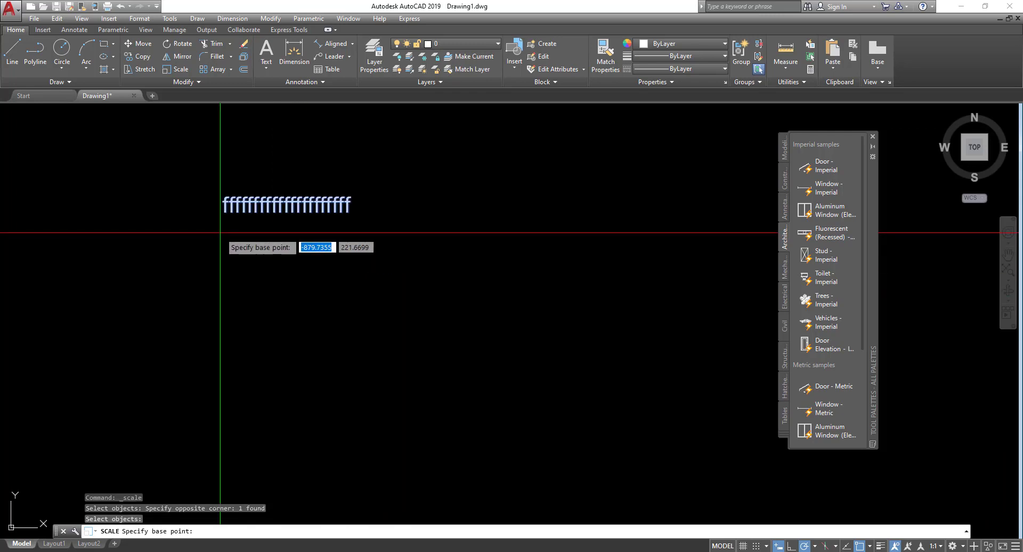
left_click(223, 224)
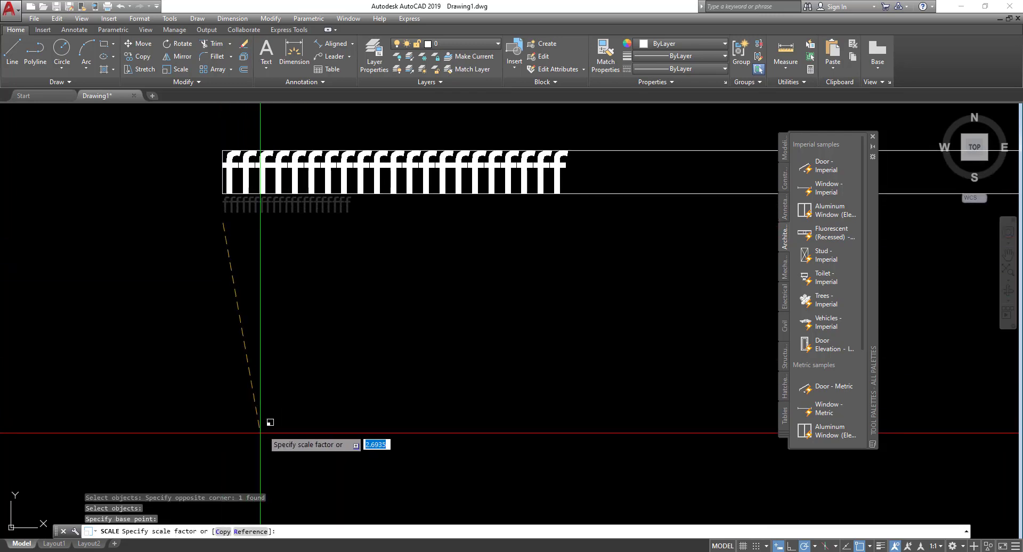
type("R")
key("Return")
scroll(224, 352, "down", 5)
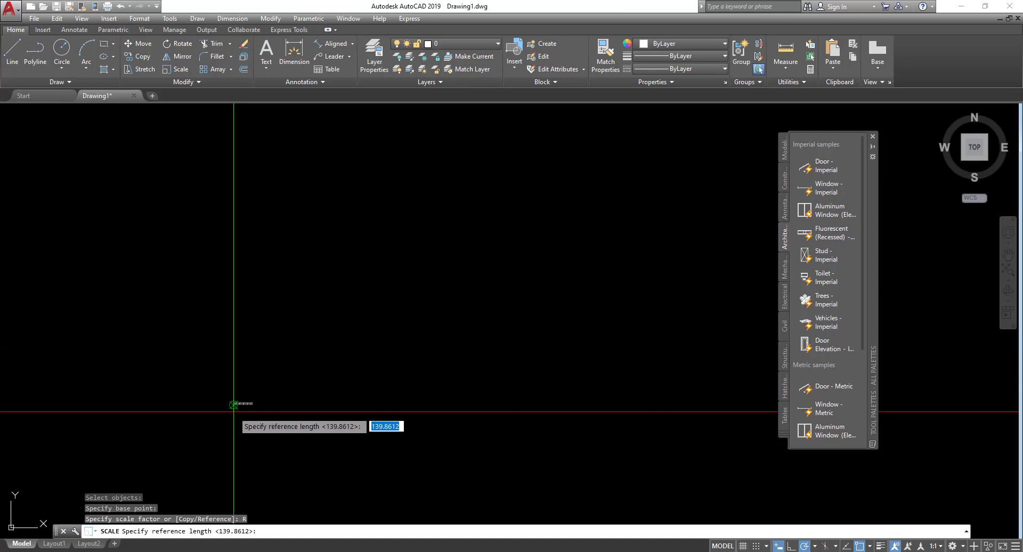
left_click(250, 411)
left_click(276, 411)
scroll(365, 405, "down", 2)
scroll(450, 384, "down", 3)
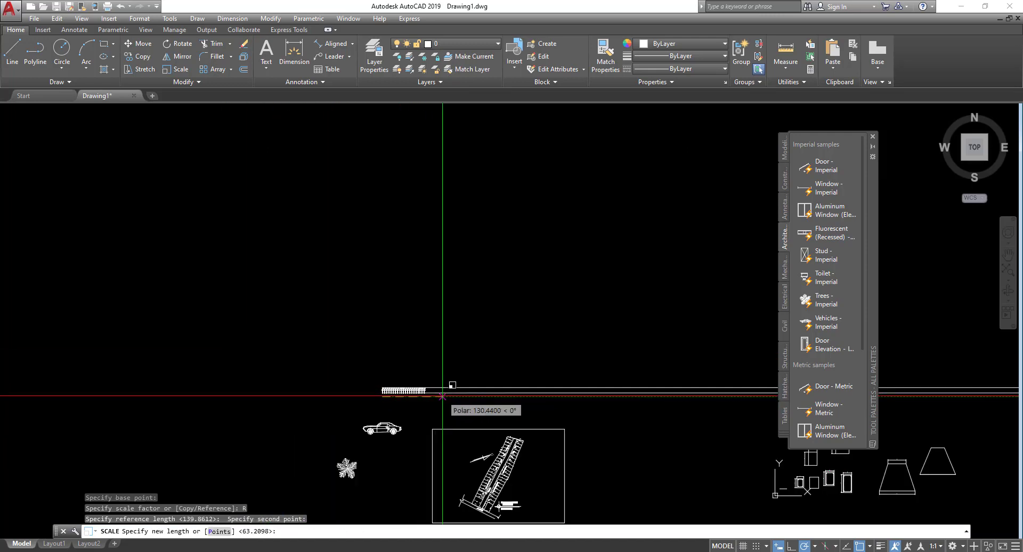
scroll(479, 393, "up", 4)
left_click(546, 404)
Move the site plan together with the tree, car and text closer to the group of dimensioned rectangles
mouse_move(545, 404)
middle_mouse_down()
mouse_move(384, 239)
mouse_move(315, 274)
middle_mouse_up()
scroll(315, 274, "down", 2)
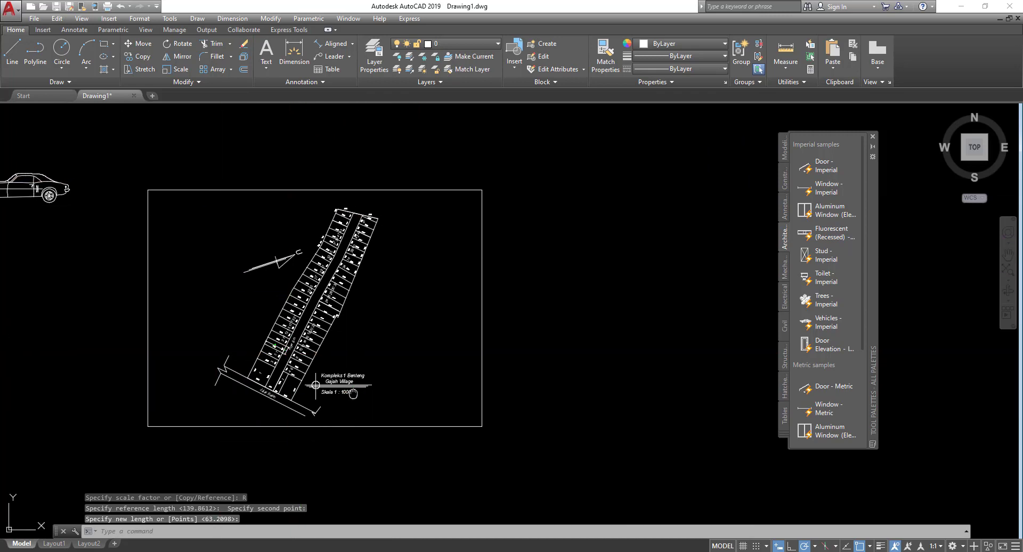
scroll(401, 434, "down", 3)
middle_click_drag(401, 434, 213, 389)
scroll(445, 319, "up", 2)
middle_click_drag(69, 345, 226, 410)
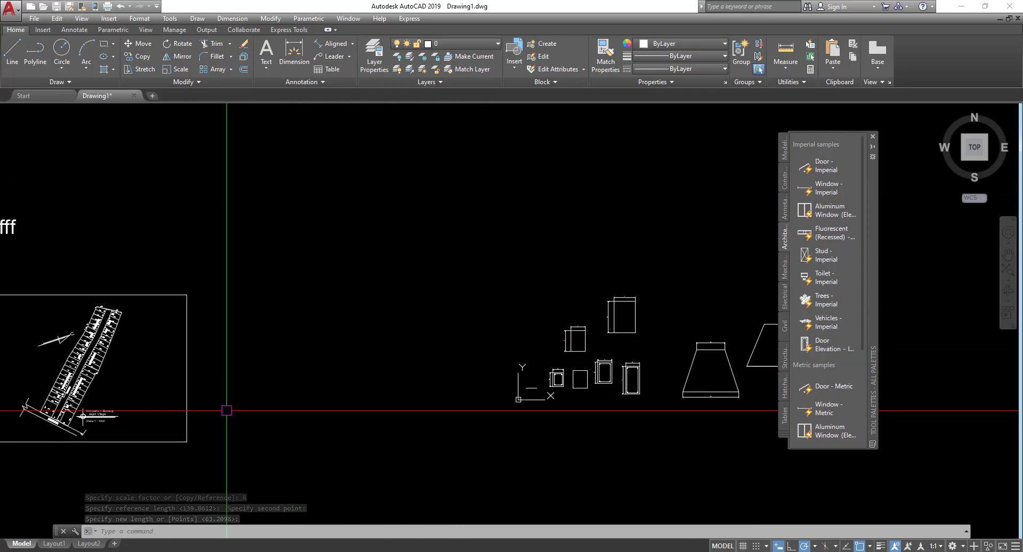
middle_click_drag(69, 403, 297, 388)
left_click(1, 183)
left_click(312, 337)
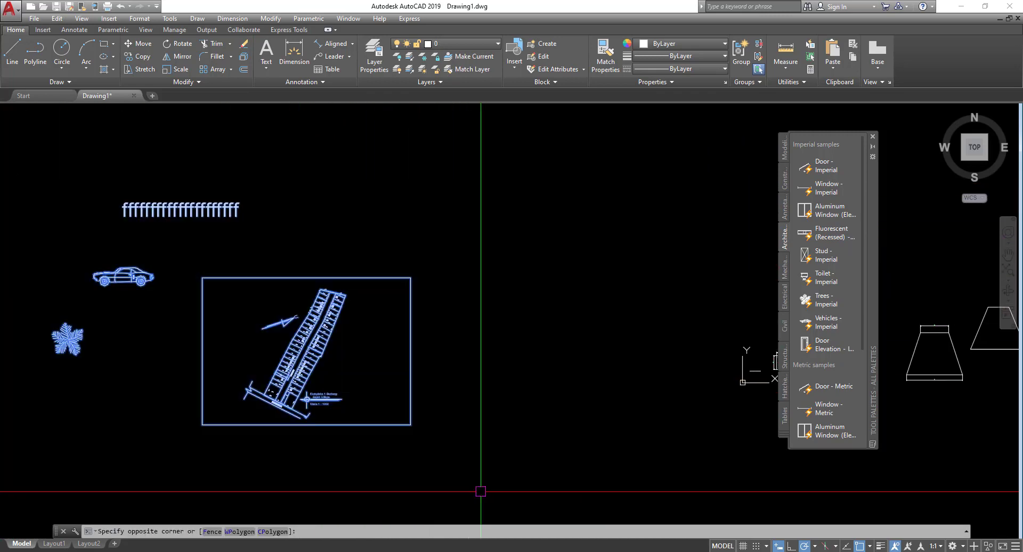
type("m")
key("Return")
left_click(278, 394)
mouse_move(497, 413)
middle_mouse_down()
mouse_move(210, 416)
mouse_move(224, 376)
middle_mouse_up()
left_click(308, 406)
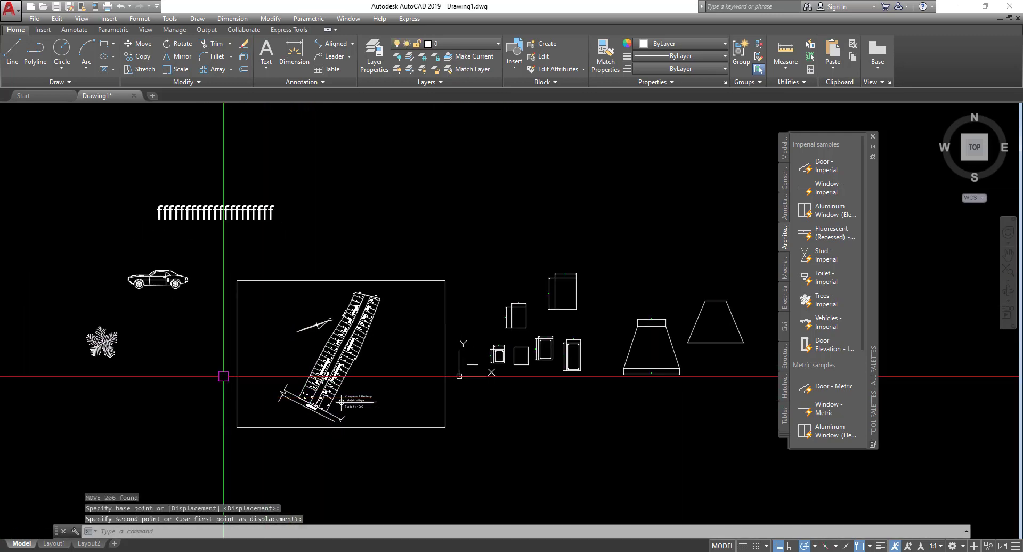
Erase the car block, the tree block and the multiline text beside the site plan
middle_click_drag(161, 351, 221, 330)
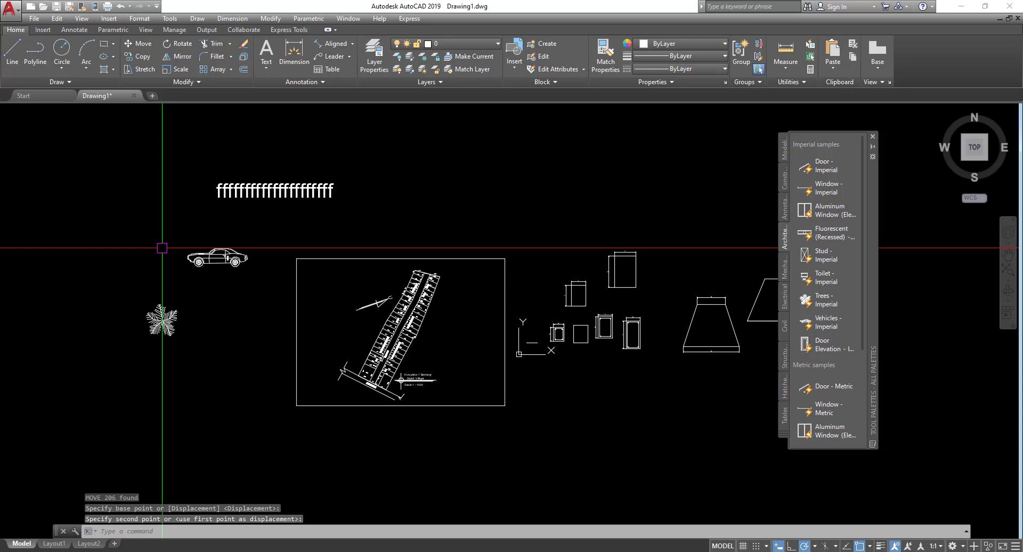
scroll(170, 241, "up", 2)
left_click(145, 239)
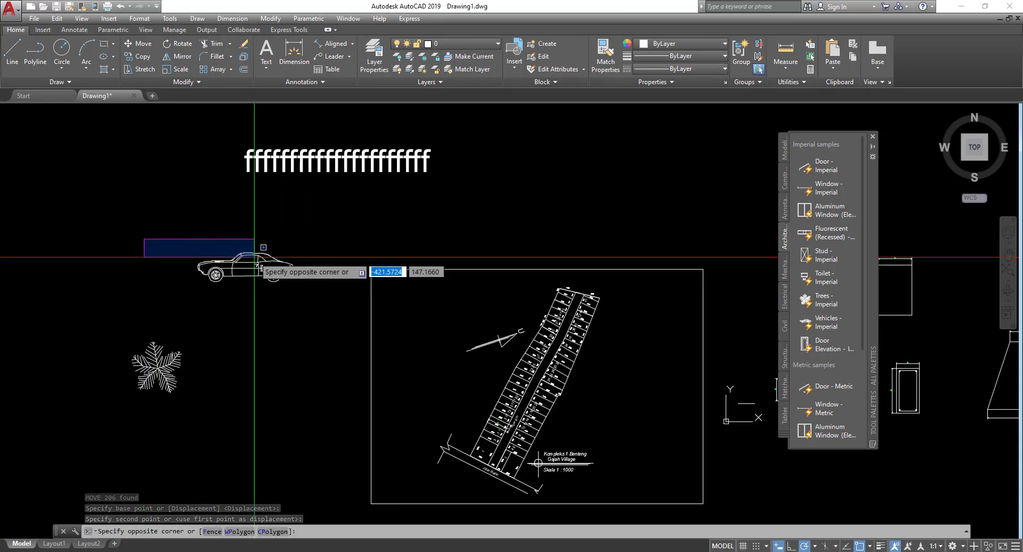
left_click(308, 291)
left_click(214, 381)
left_click(158, 337)
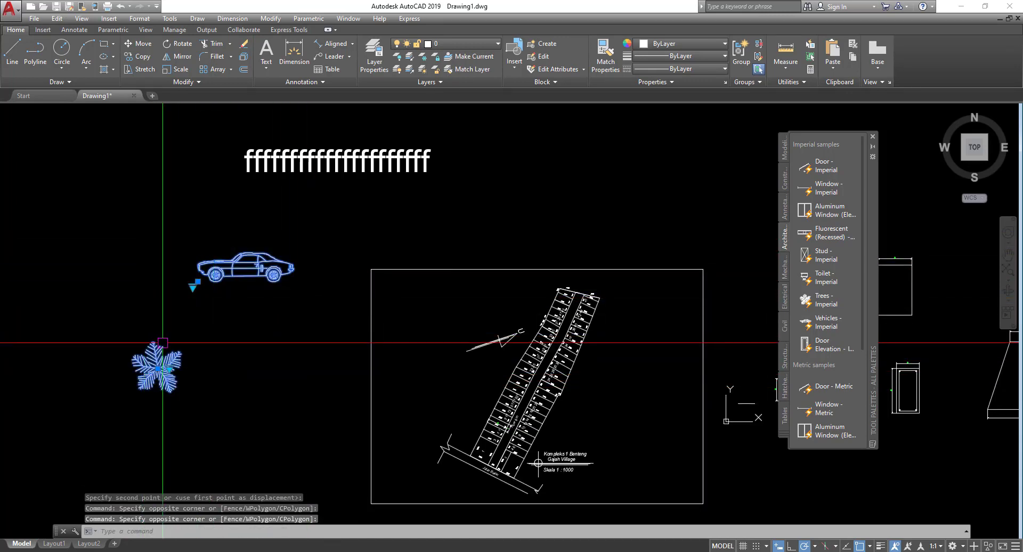
middle_click_drag(245, 302, 214, 324)
left_click(166, 152)
left_click(467, 226)
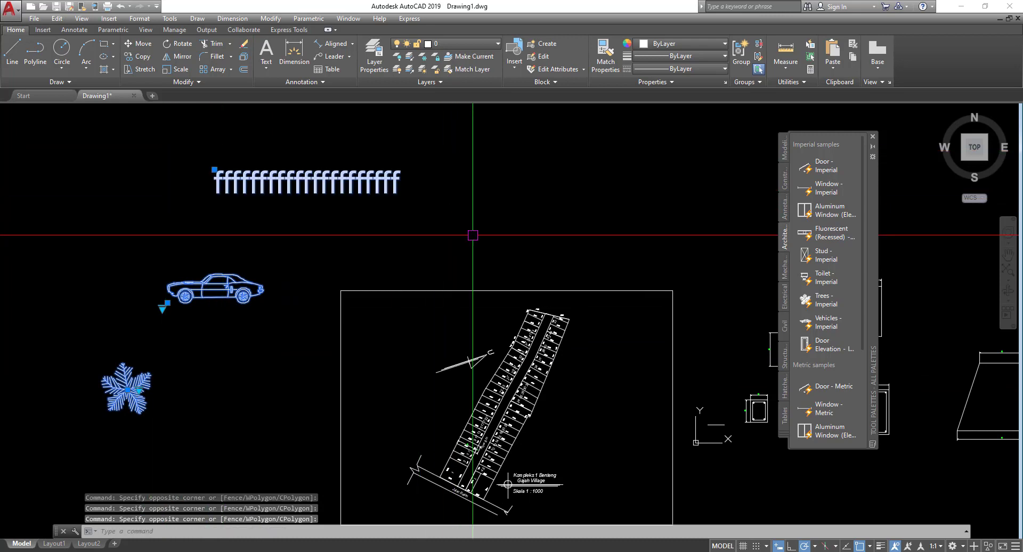
middle_click_drag(433, 237, 417, 205)
middle_click_drag(440, 272, 527, 272)
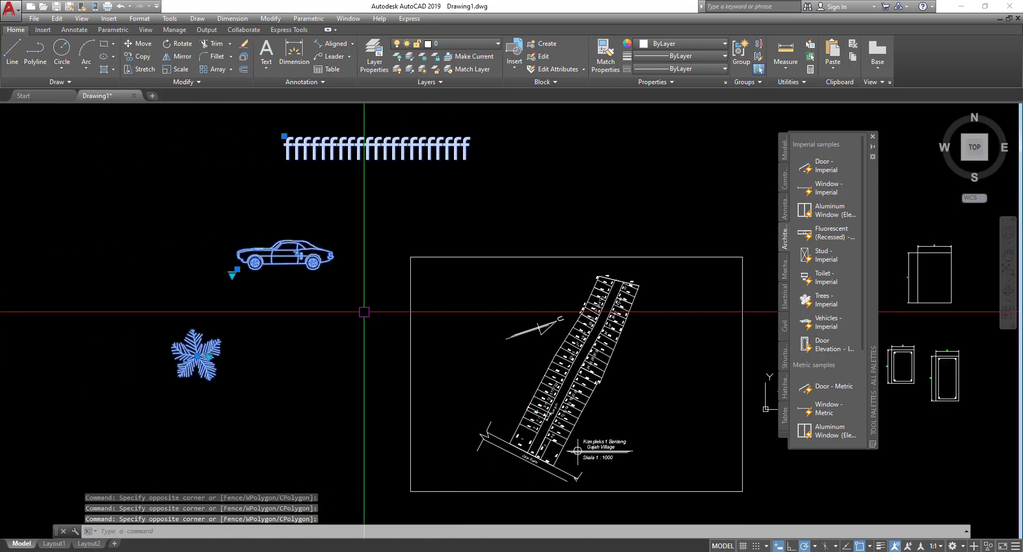
mouse_move(332, 290)
middle_mouse_down()
mouse_move(343, 303)
mouse_move(281, 297)
middle_mouse_up()
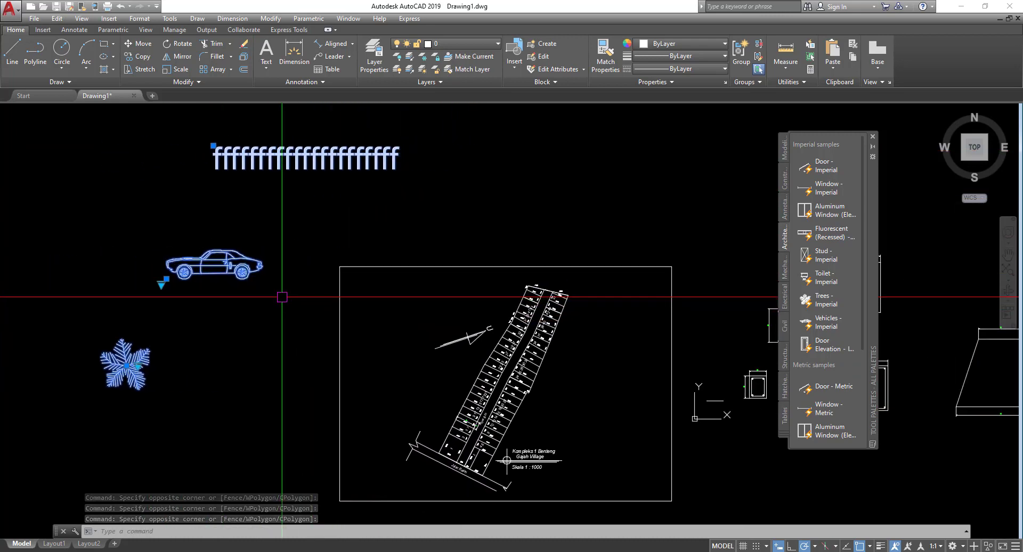
type("E")
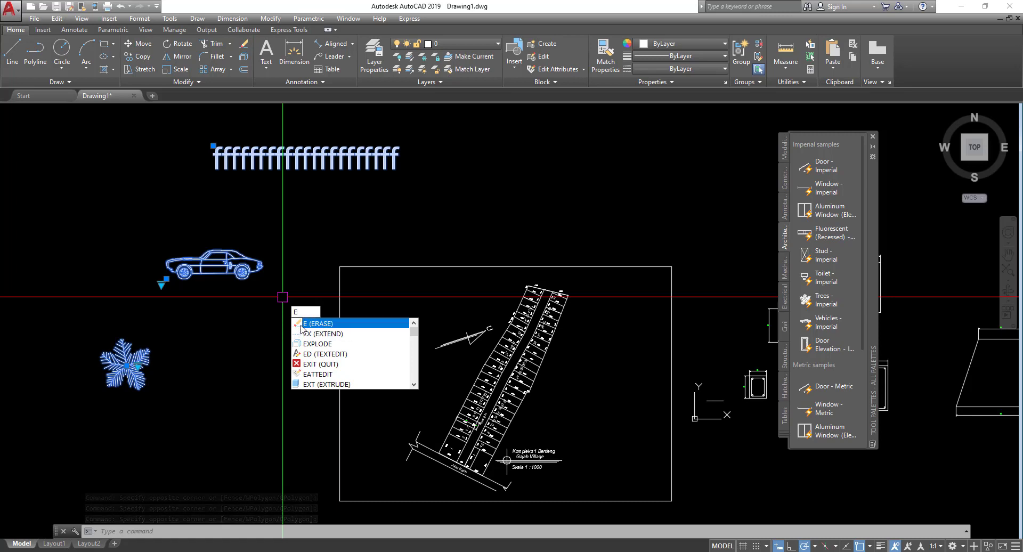
key("Return")
Dock the floating Tool Palettes at the side of the drawing area, clear of the trapezoid shapes
middle_click_drag(216, 316, 226, 302)
middle_click_drag(288, 329, 222, 301)
middle_click_drag(315, 339, 114, 322)
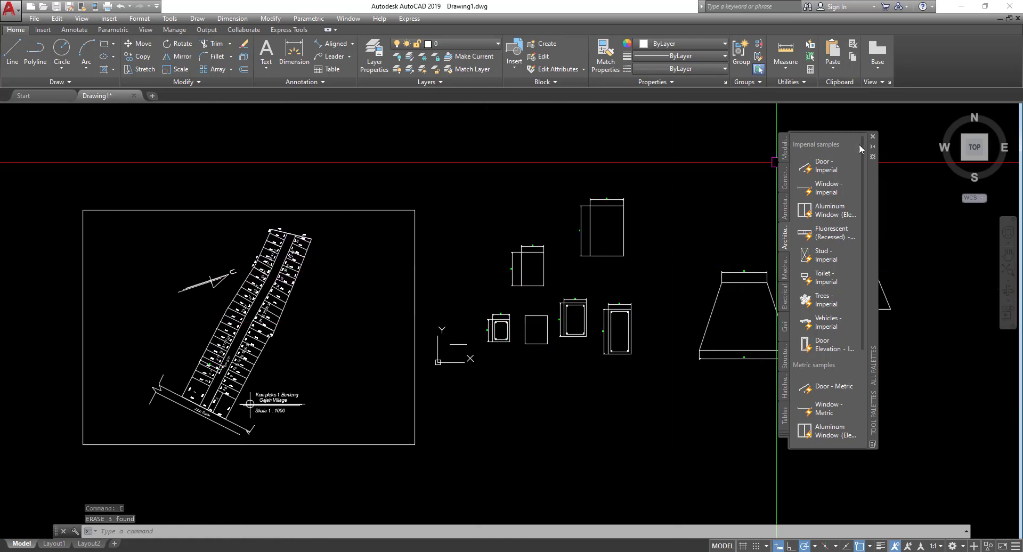
left_click_drag(873, 187, 1012, 229)
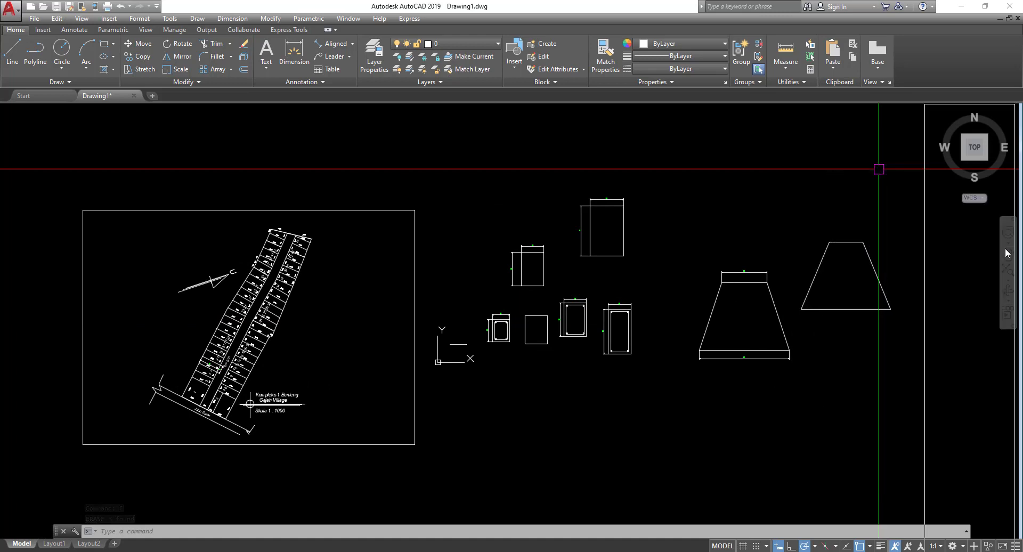
middle_click_drag(678, 258, 727, 242)
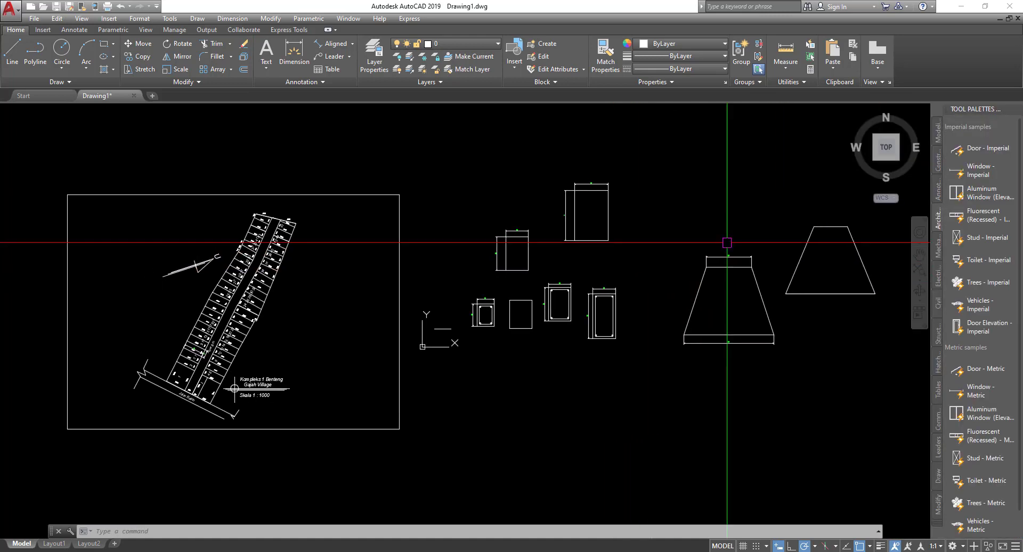
mouse_move(195, 261)
middle_mouse_down()
mouse_move(281, 237)
mouse_move(358, 260)
mouse_move(332, 266)
mouse_move(293, 205)
middle_mouse_up()
scroll(305, 246, "up", 4)
scroll(358, 260, "down", 4)
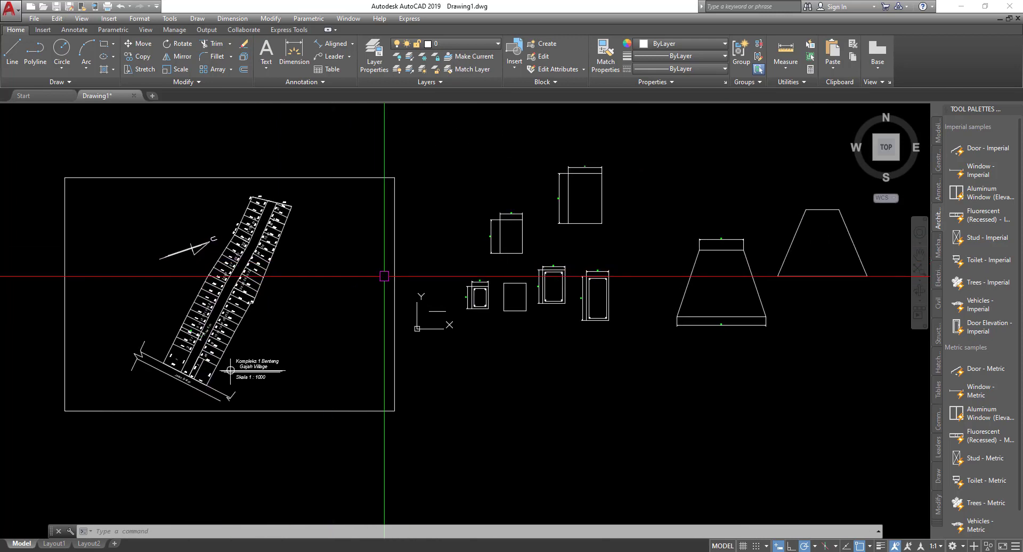
scroll(381, 208, "up", 2)
scroll(344, 270, "down", 2)
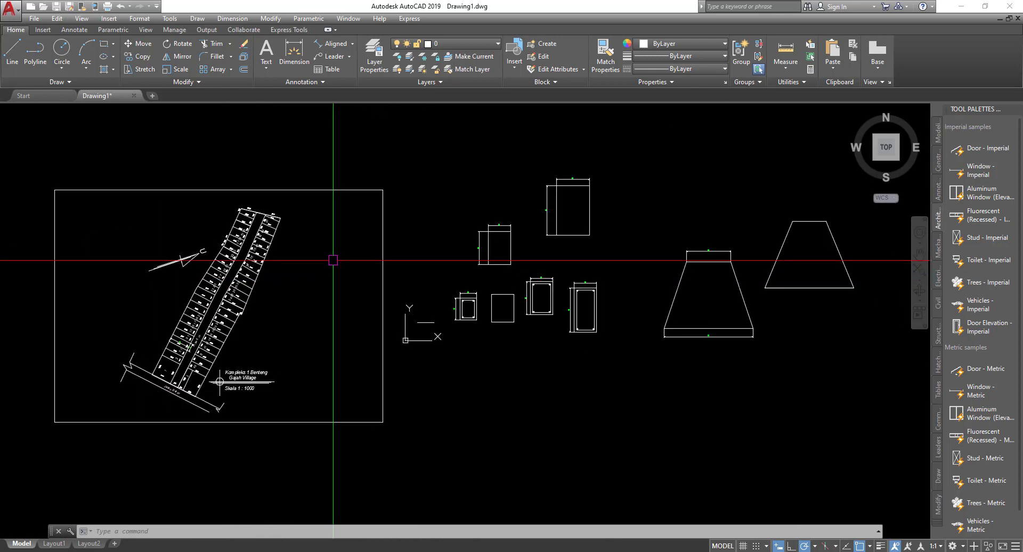
middle_click_drag(333, 260, 331, 248)
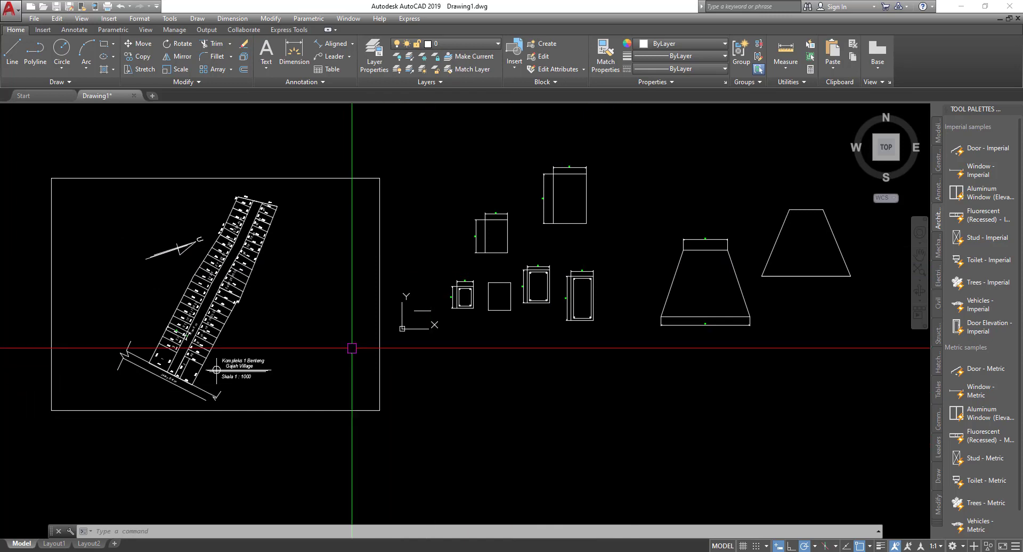
middle_click_drag(333, 342, 353, 355)
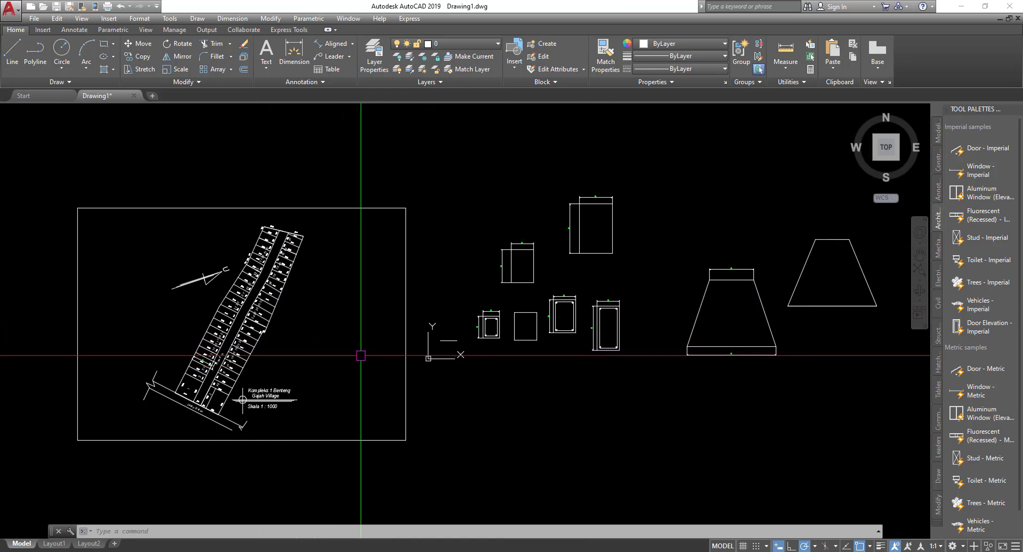